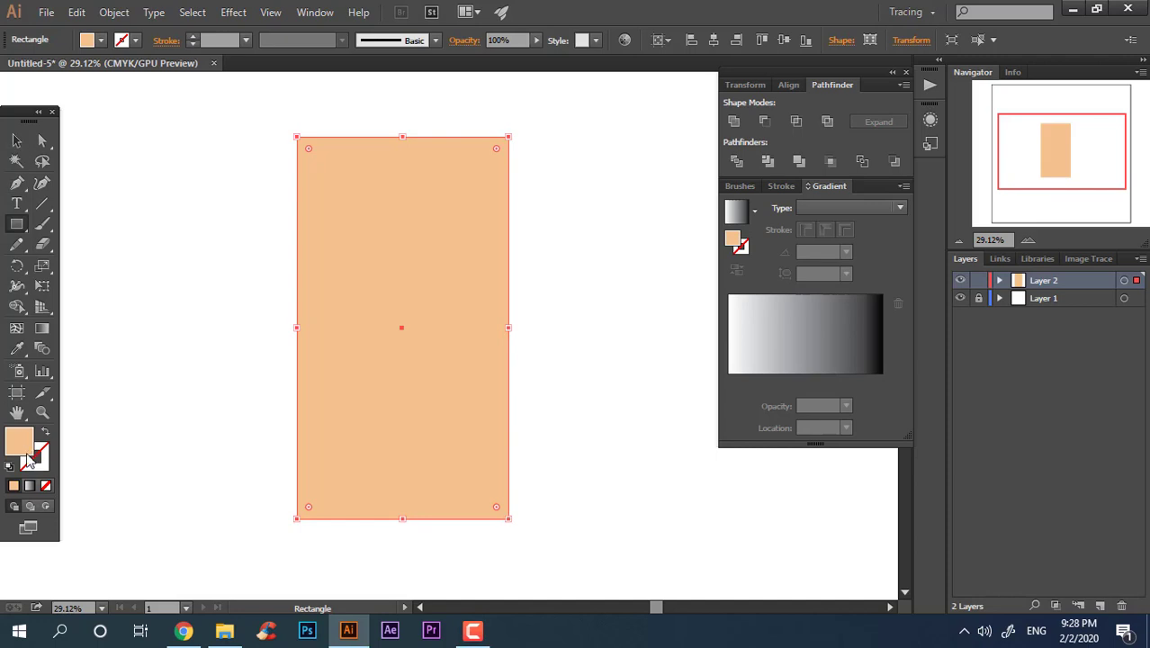
# Recolour the rectangle a slightly lighter peach and round all four corners into a pill shape with a radius of about 431 pt
pyautogui.doubleClick(22, 438)
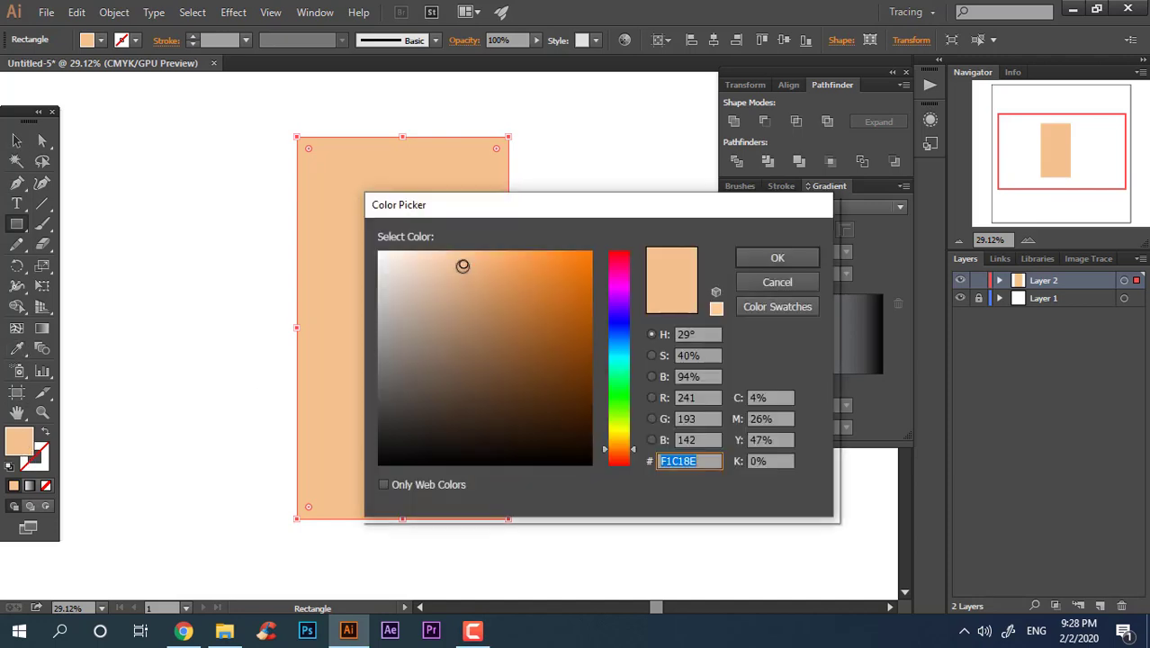
pyautogui.click(777, 258)
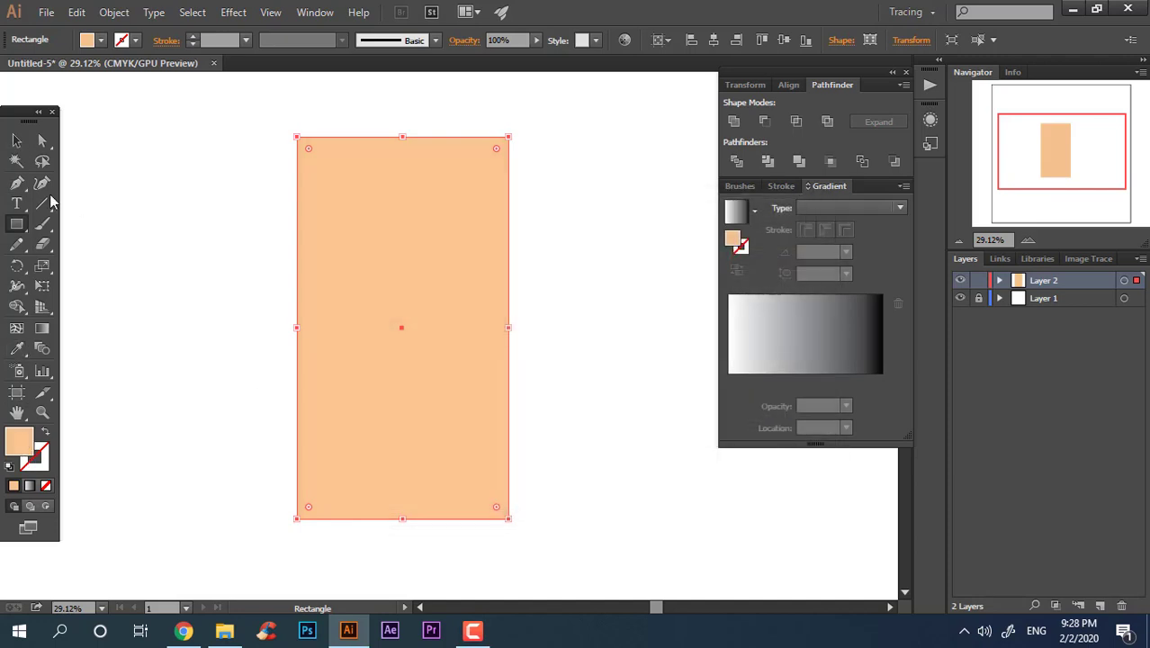
pyautogui.click(45, 142)
pyautogui.moveTo(306, 145); pyautogui.dragTo(424, 368)
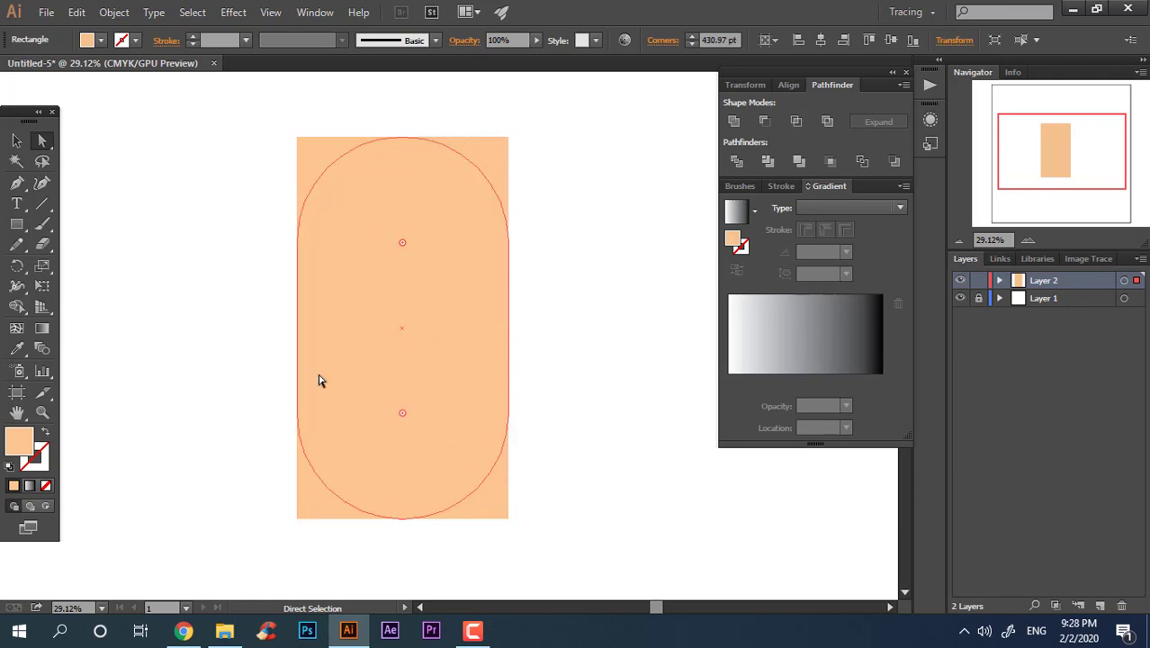
pyautogui.click(16, 141)
pyautogui.click(521, 331)
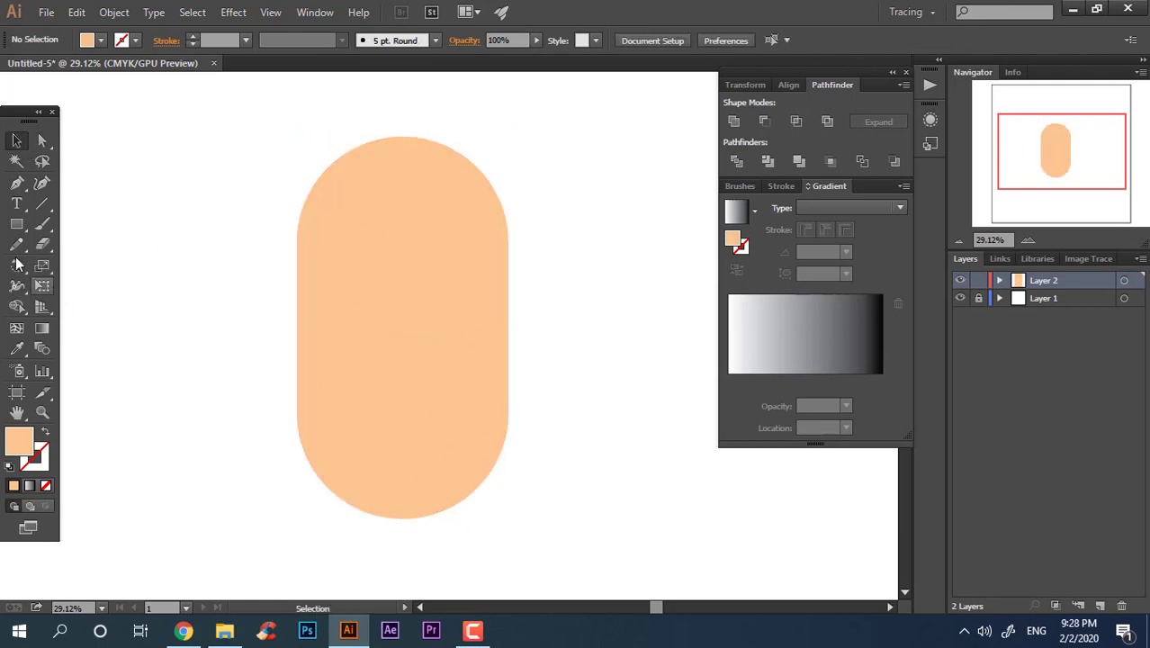
# Draw a rectangle slightly wider than the pill over its upper part and fill it with crimson red
pyautogui.moveTo(282, 276); pyautogui.dragTo(531, 127)
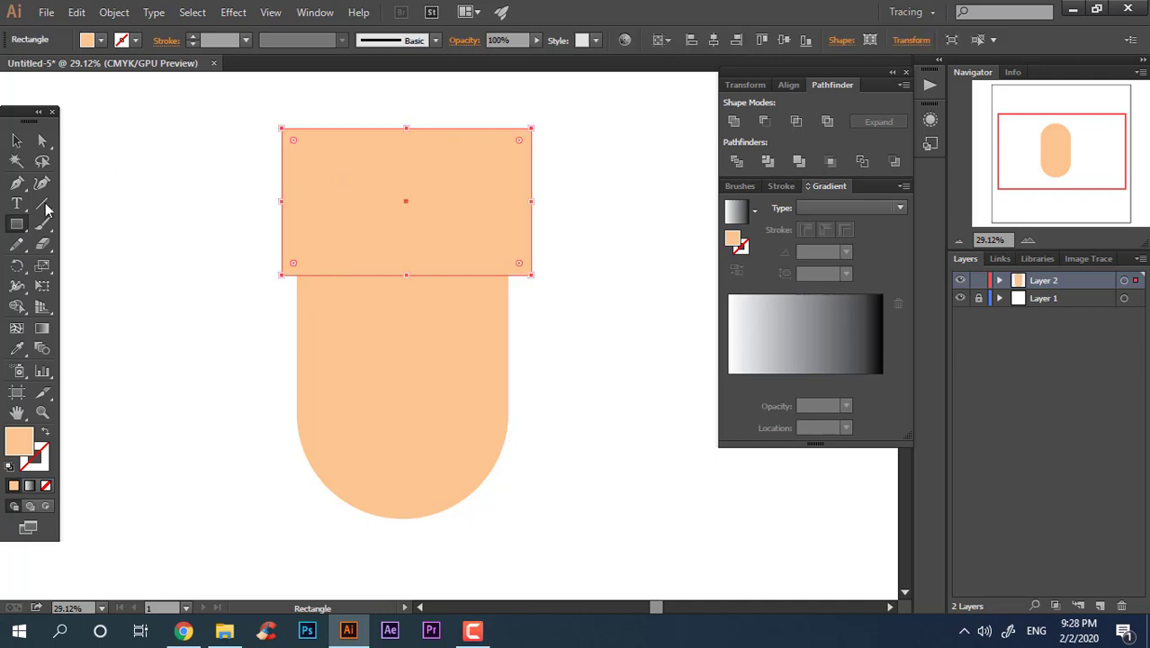
pyautogui.doubleClick(25, 444)
pyautogui.click(620, 263)
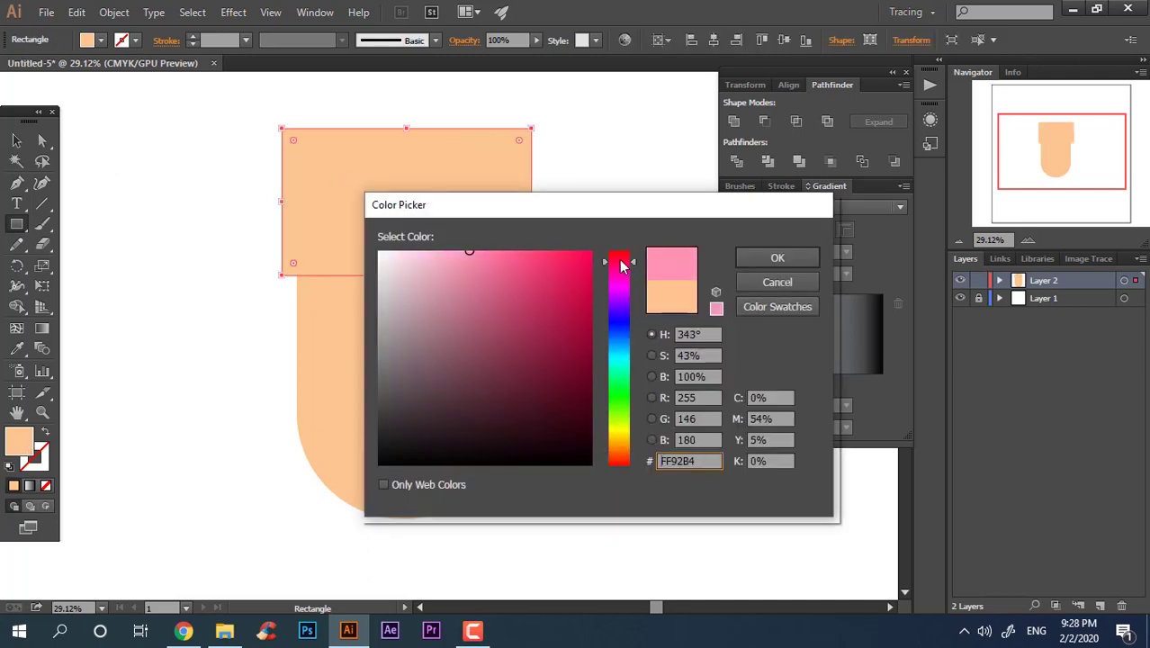
pyautogui.click(562, 259)
pyautogui.click(748, 260)
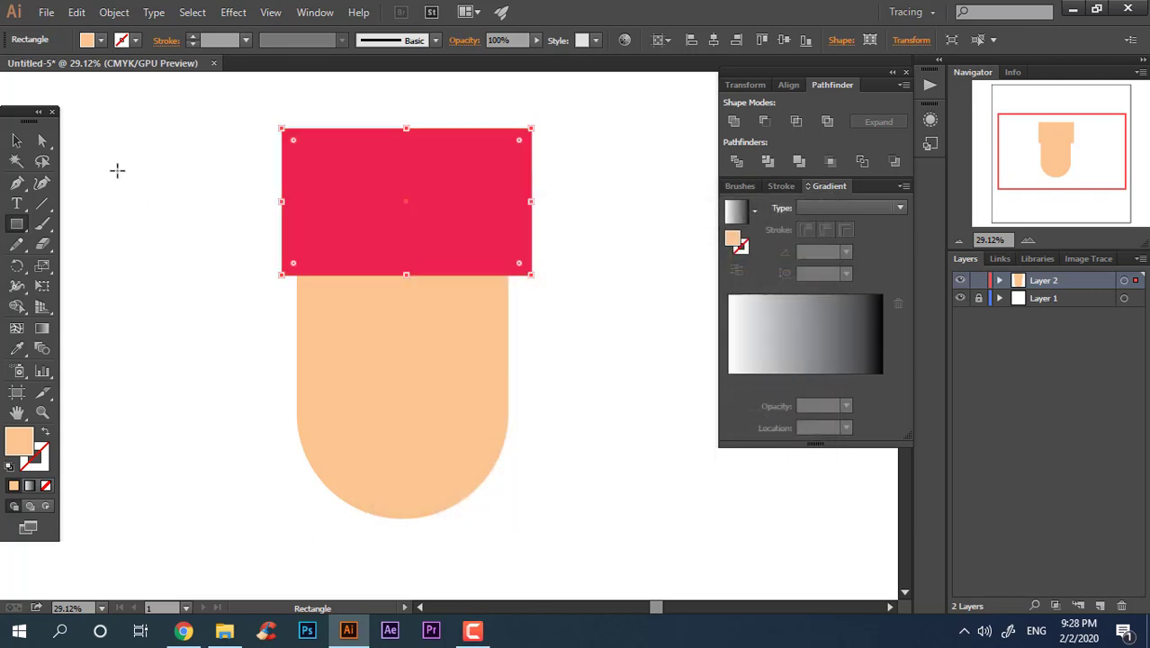
pyautogui.press('a')
pyautogui.moveTo(291, 151); pyautogui.dragTo(355, 400)
pyautogui.hotkey('ctrl', 'z')
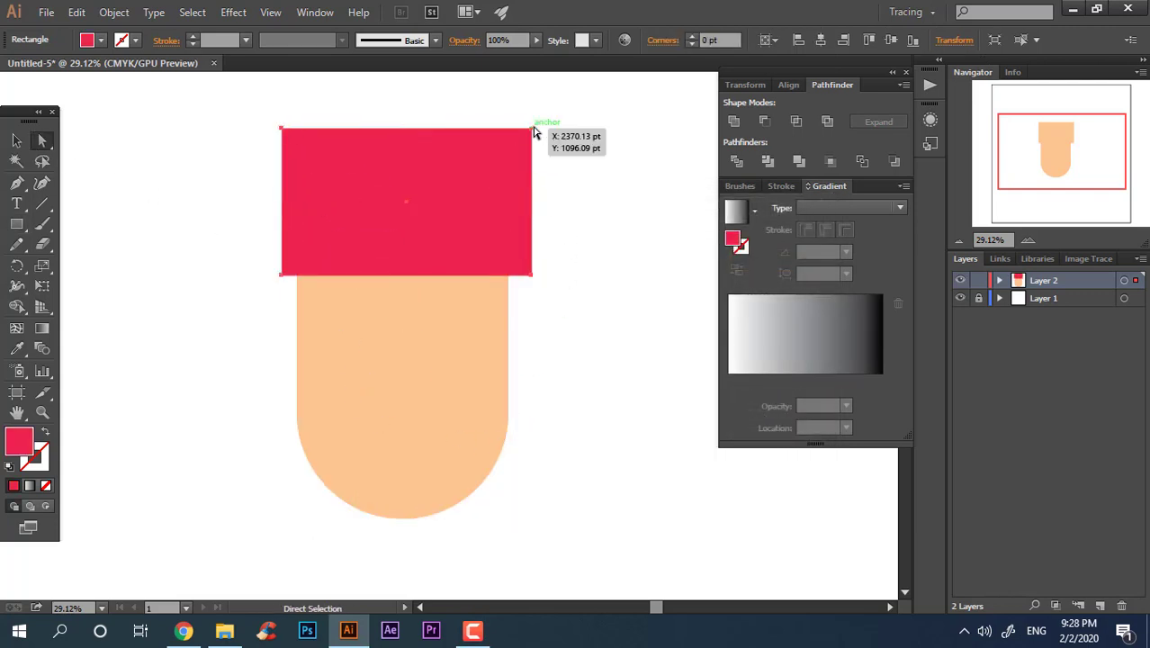
# Round only the two upper corners of the red rectangle to about 508 pt, forming a dome
pyautogui.click(532, 129)
pyautogui.click(543, 134)
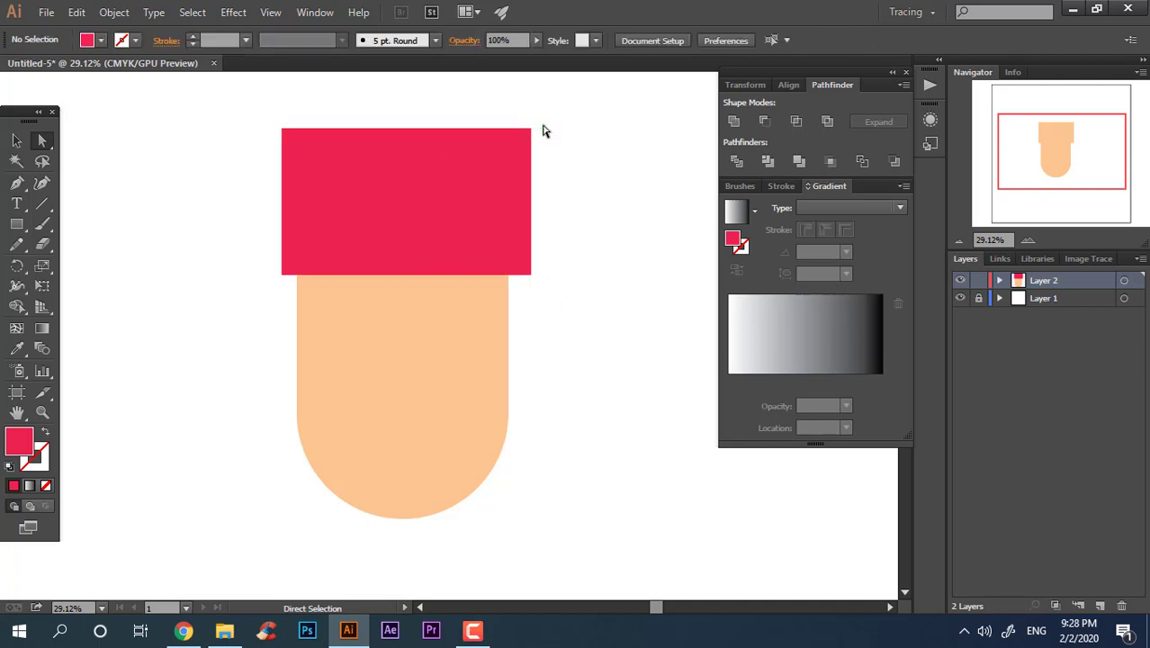
pyautogui.click(532, 128)
pyautogui.keyDown('shift'); pyautogui.click(282, 132); pyautogui.keyUp('shift')
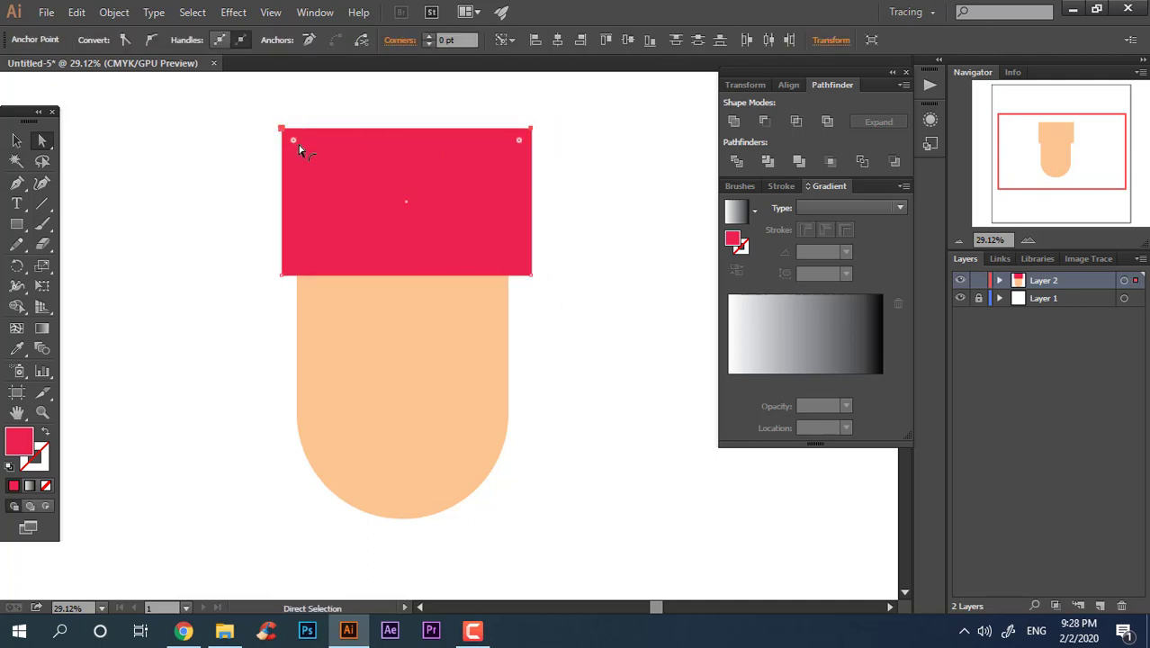
pyautogui.moveTo(296, 144); pyautogui.dragTo(240, 324)
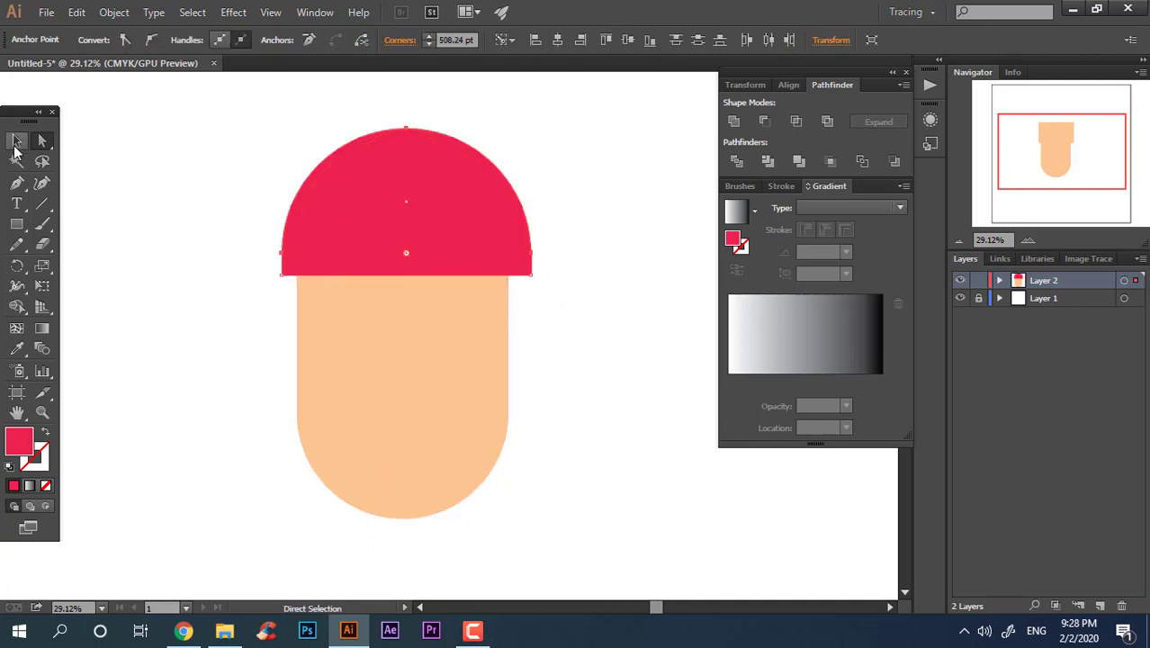
# Align the red dome and the peach pill on their horizontal centres
pyautogui.click(16, 140)
pyautogui.moveTo(598, 397); pyautogui.dragTo(514, 129)
pyautogui.click(713, 40)
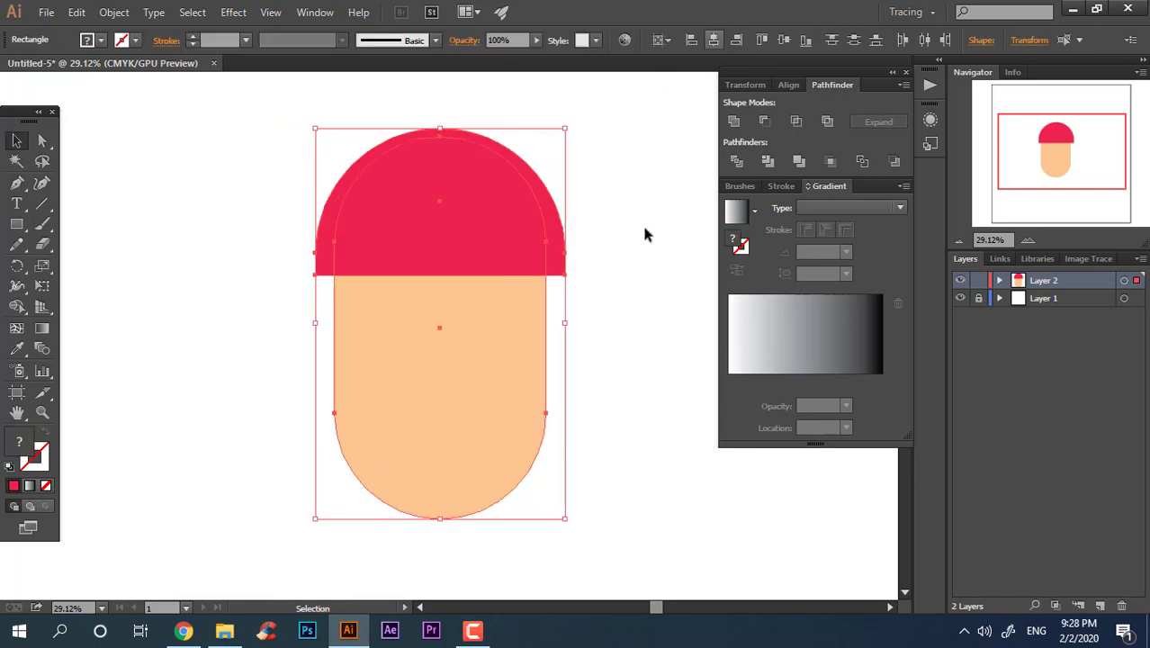
pyautogui.click(608, 315)
# Divide the overlapping red dome and peach pill with Pathfinder and ungroup the resulting pieces
pyautogui.press('z')
pyautogui.moveTo(593, 283); pyautogui.dragTo(616, 283)
pyautogui.click(16, 140)
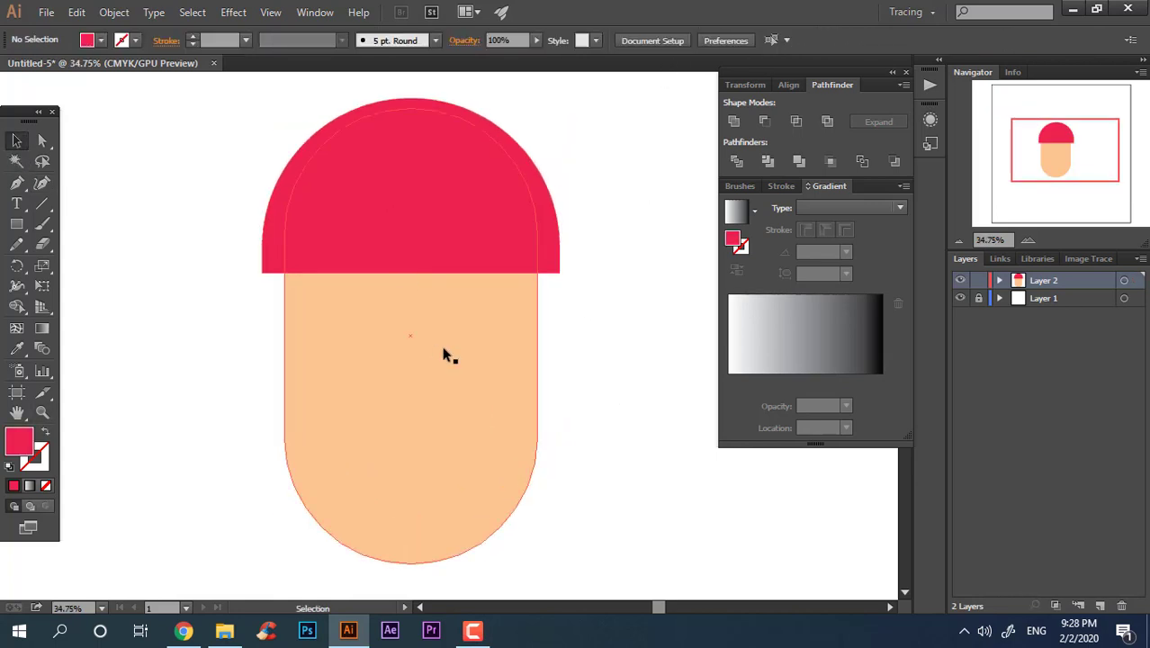
pyautogui.click(449, 354)
pyautogui.keyDown('shift'); pyautogui.click(555, 236); pyautogui.keyUp('shift')
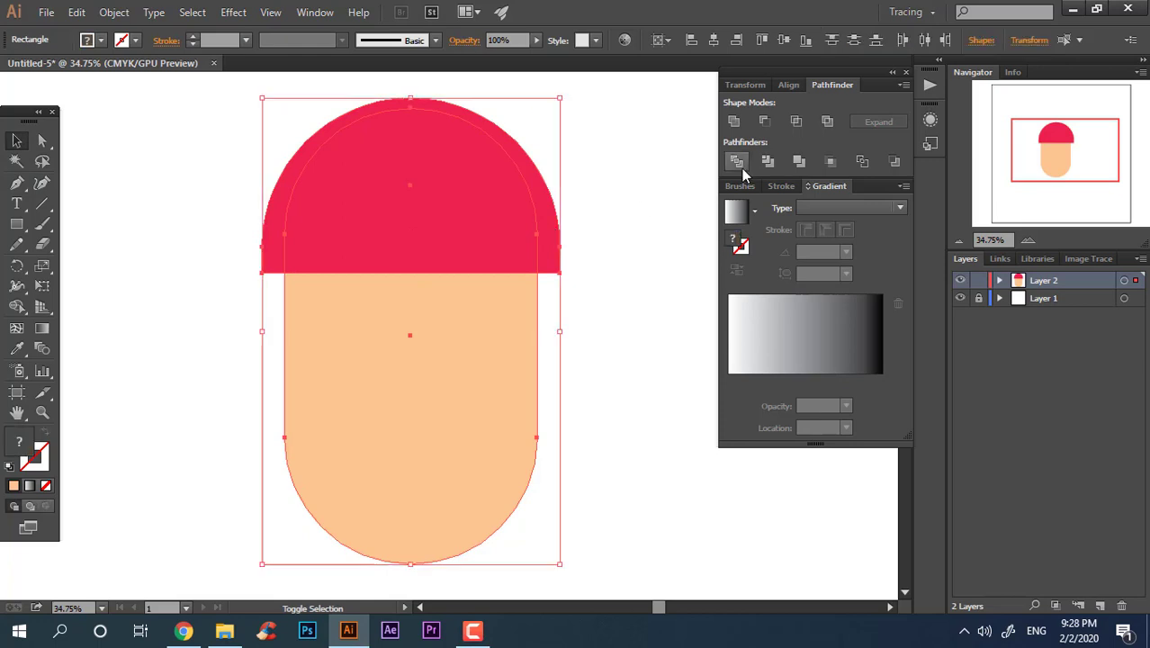
pyautogui.click(739, 163)
pyautogui.rightClick(410, 214)
pyautogui.click(506, 308)
# Delete the red piece that overhangs the pill's outline
pyautogui.click(549, 249)
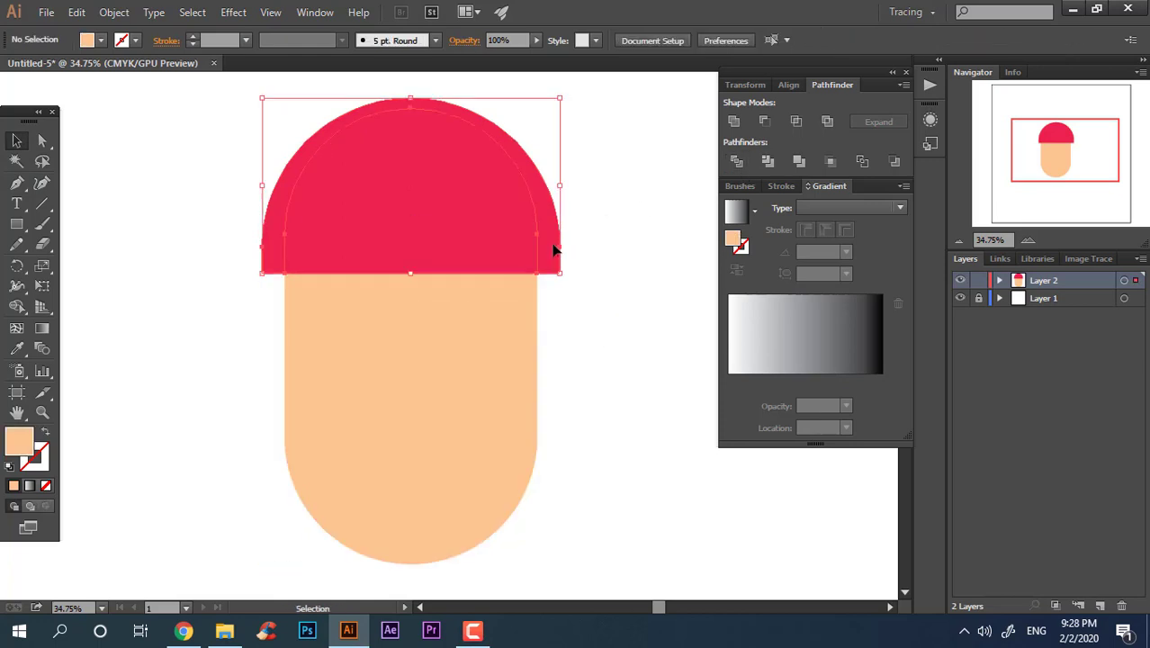
pyautogui.press('Delete')
pyautogui.click(535, 390)
pyautogui.click(626, 417)
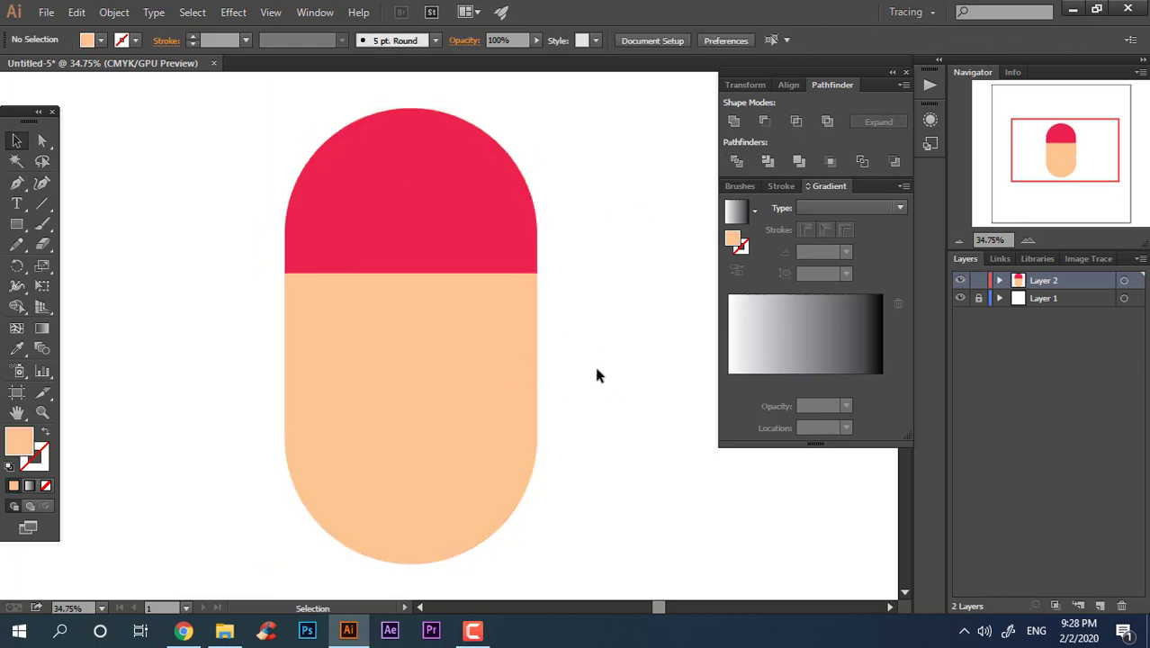
# Draw a peach circle about 273 pt across on the red cap and shift it slightly up and to the left
pyautogui.press('z')
pyautogui.click(445, 153)
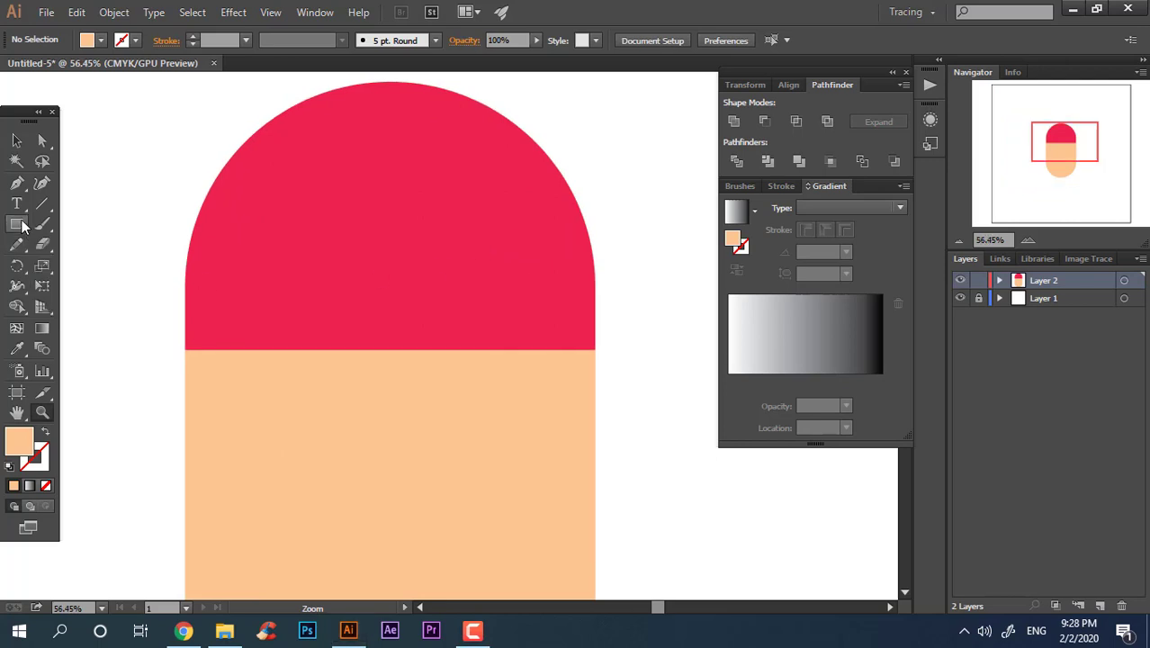
pyautogui.moveTo(16, 224); pyautogui.dragTo(92, 262)
pyautogui.moveTo(336, 223); pyautogui.dragTo(465, 313)
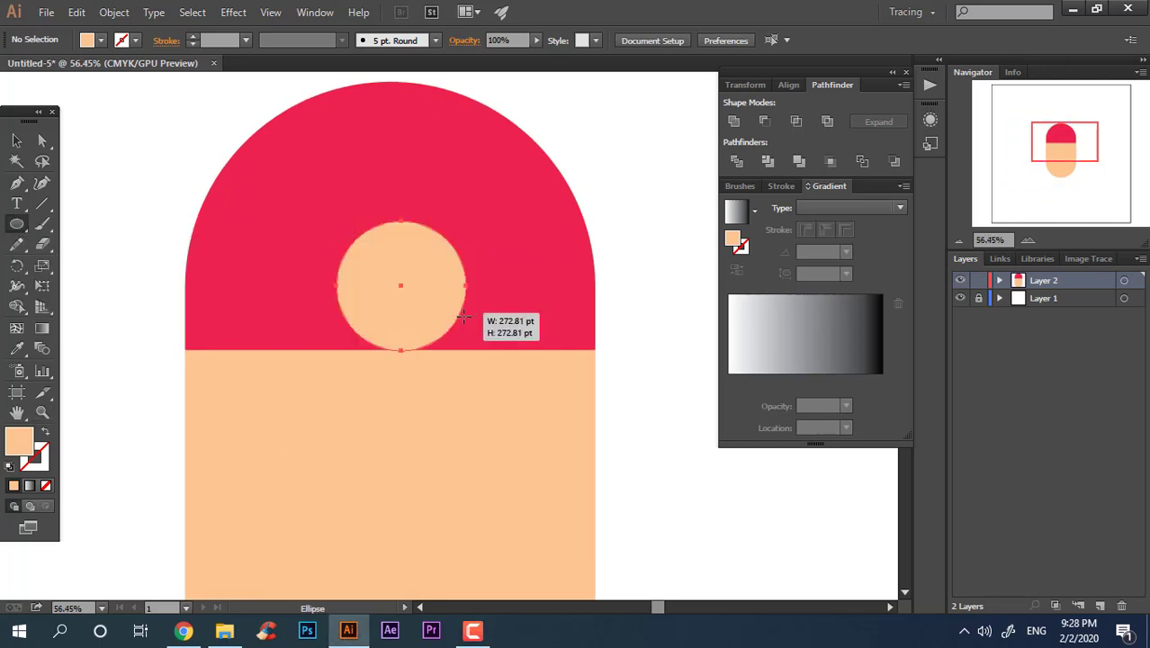
pyautogui.press('v')
pyautogui.moveTo(378, 295); pyautogui.dragTo(350, 266)
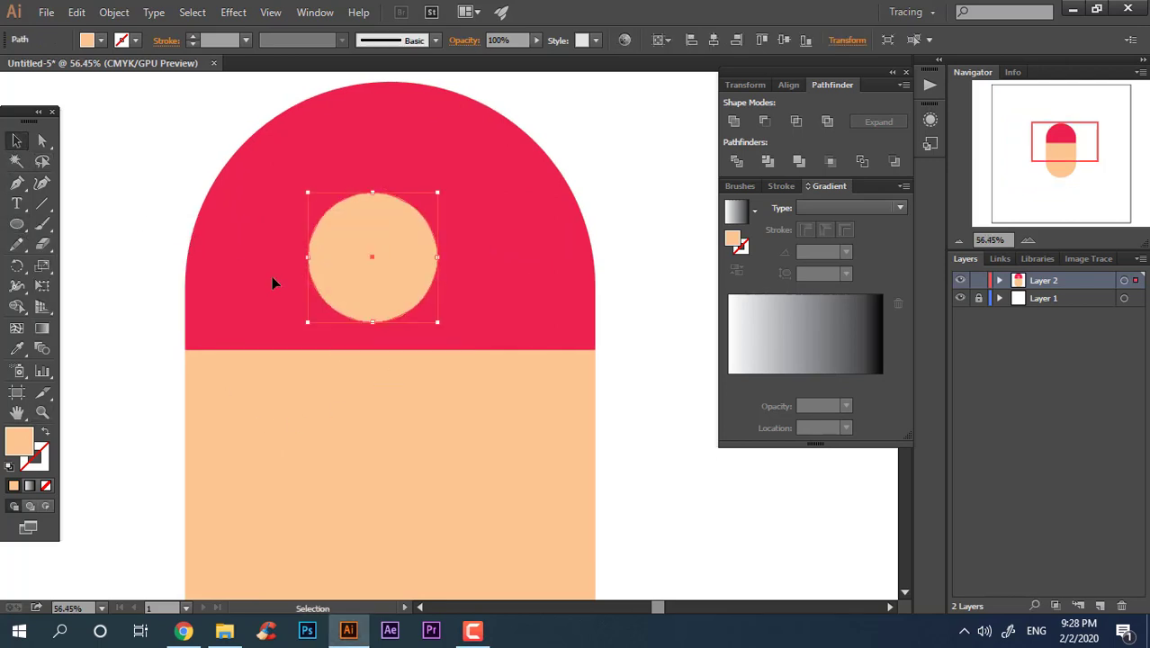
# Draw a rectangle covering the circle's lower half, divide the two shapes and ungroup the pieces
pyautogui.moveTo(16, 224); pyautogui.dragTo(90, 223)
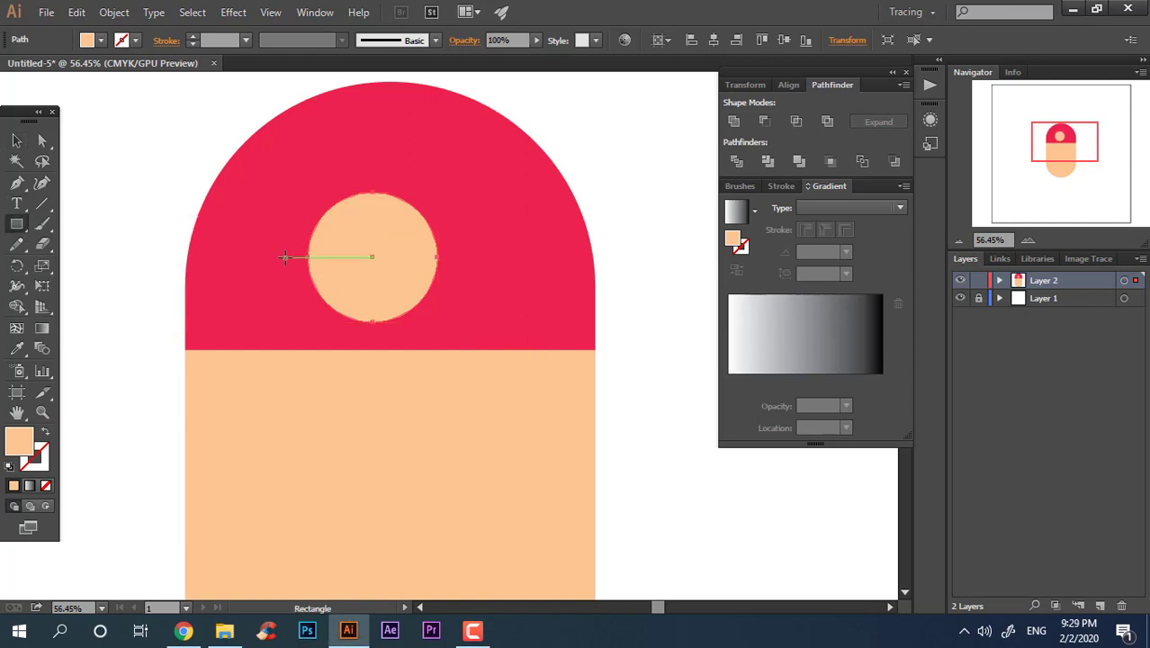
pyautogui.moveTo(285, 258); pyautogui.dragTo(481, 331)
pyautogui.click(15, 141)
pyautogui.keyDown('shift'); pyautogui.click(336, 219); pyautogui.keyUp('shift')
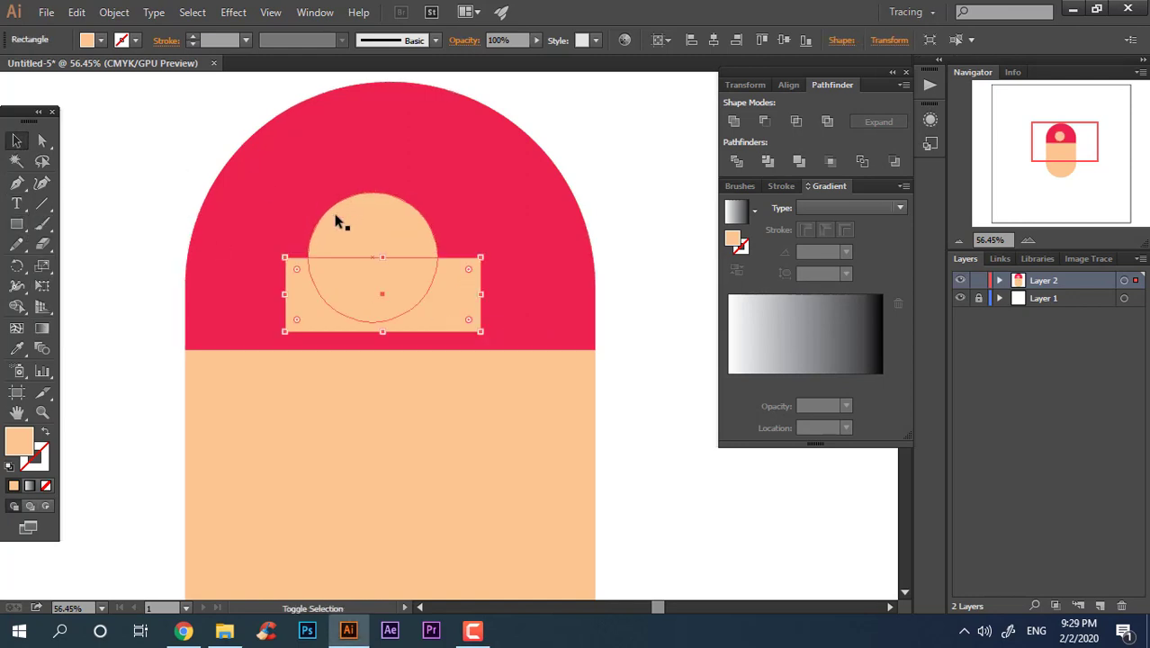
pyautogui.rightClick(442, 227)
pyautogui.click(517, 328)
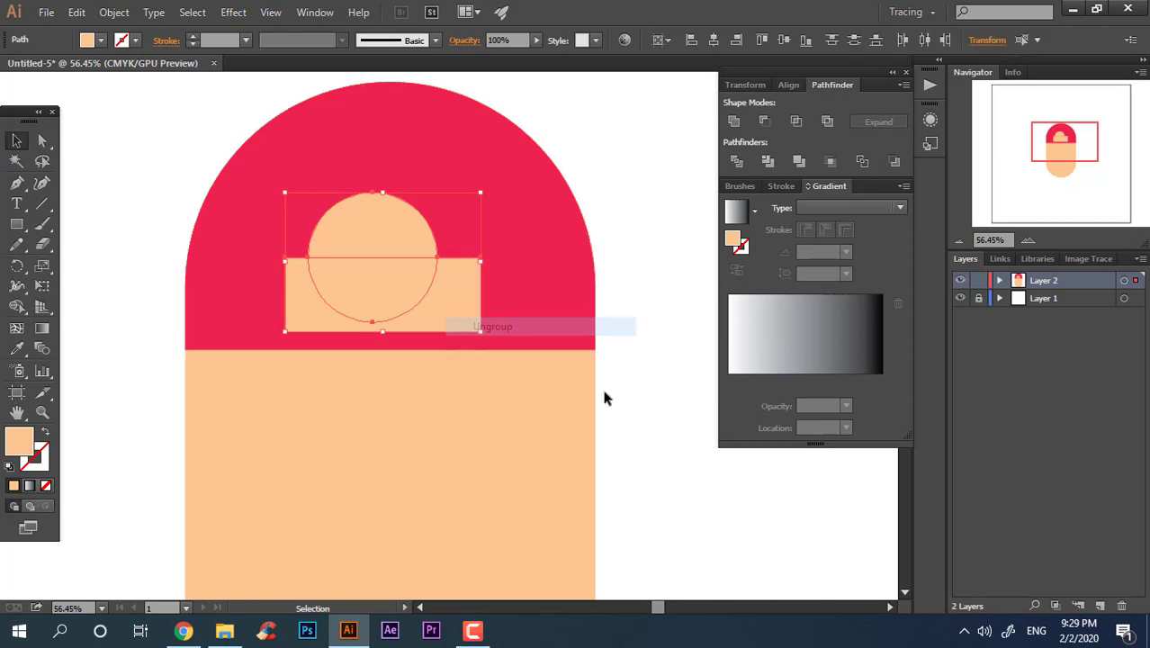
# Delete the pieces below the circle's midline and lower the remaining half circle towards the cap's bottom edge
pyautogui.click(601, 387)
pyautogui.click(401, 293)
pyautogui.press('Delete')
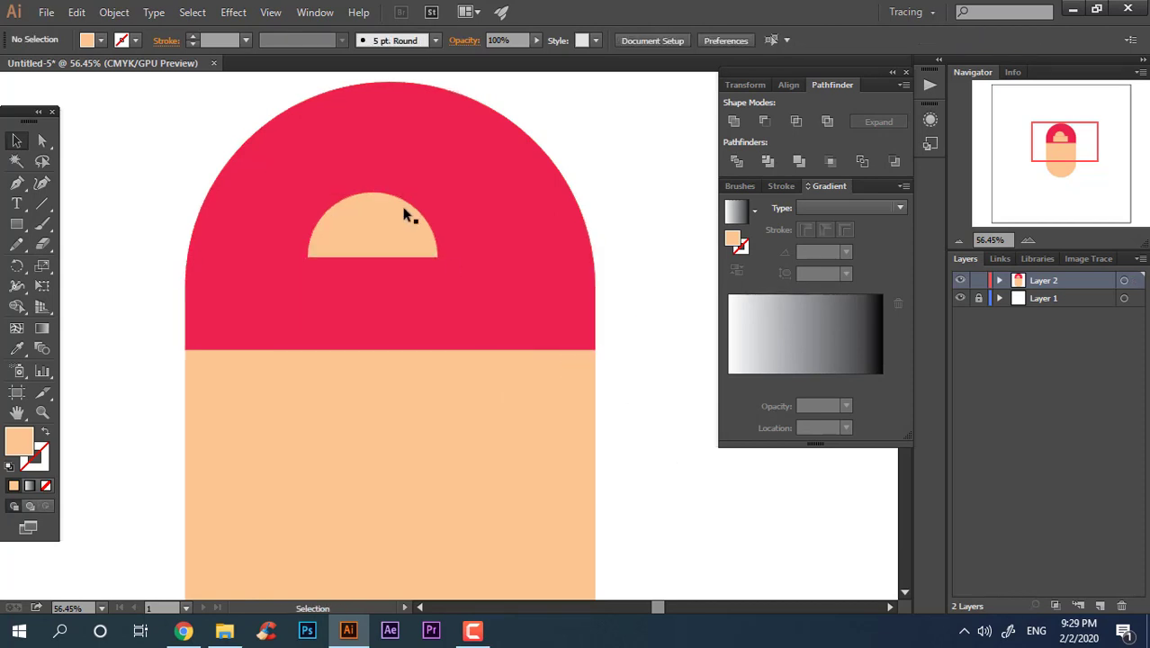
pyautogui.moveTo(401, 216); pyautogui.dragTo(401, 279)
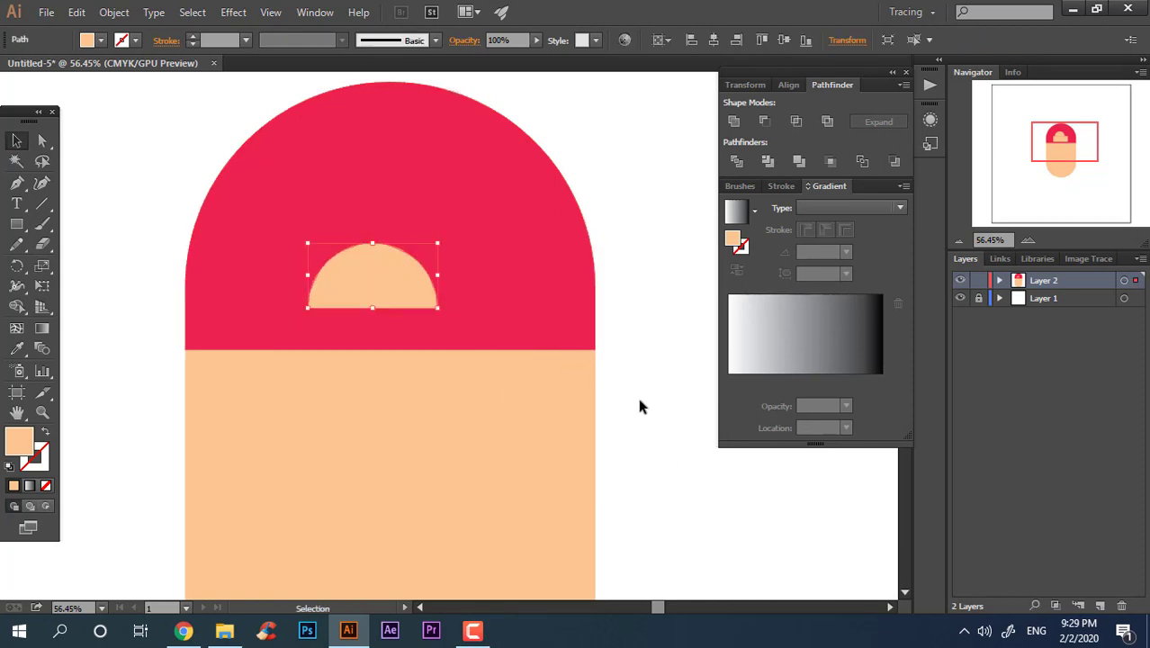
pyautogui.click(636, 394)
# Align the peach half circle horizontally with the centre of the red cap and peach body
pyautogui.press('z')
pyautogui.moveTo(590, 335); pyautogui.dragTo(371, 292)
pyautogui.moveTo(377, 235); pyautogui.dragTo(514, 272)
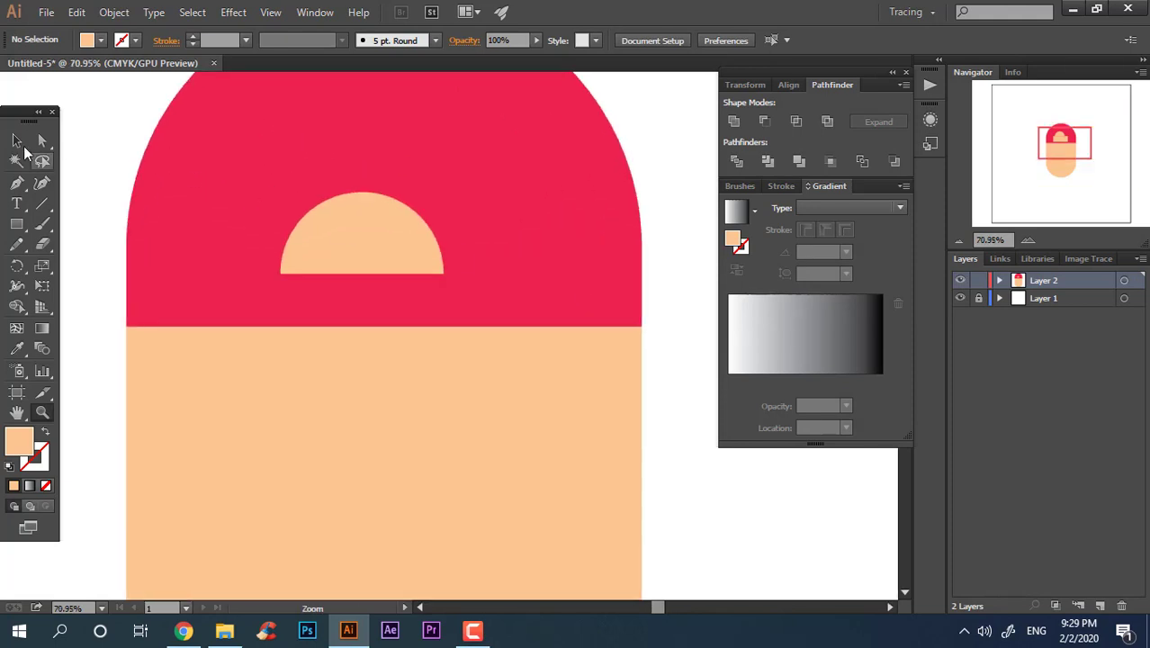
pyautogui.click(18, 140)
pyautogui.moveTo(692, 454); pyautogui.dragTo(190, 126)
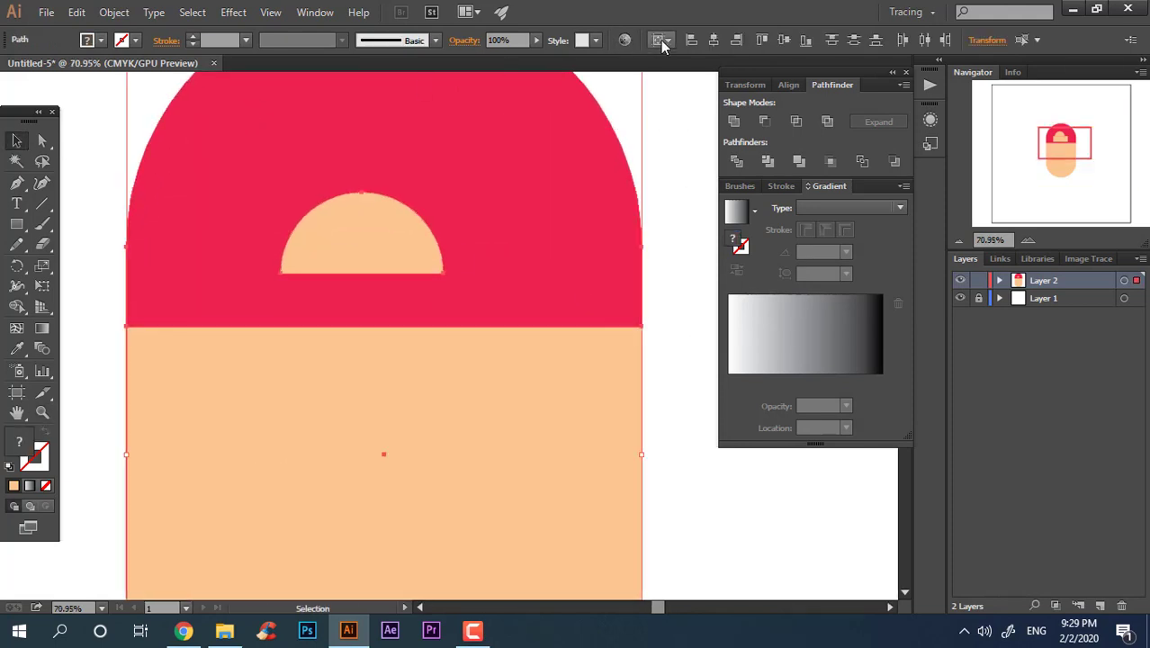
pyautogui.click(714, 42)
pyautogui.click(688, 159)
# Move the peach half circle horizontally to the left of the cap's centre
pyautogui.press('z')
pyautogui.moveTo(565, 211); pyautogui.dragTo(487, 249)
pyautogui.moveTo(486, 250); pyautogui.dragTo(423, 285)
pyautogui.moveTo(315, 247); pyautogui.dragTo(340, 258)
pyautogui.moveTo(438, 278); pyautogui.dragTo(390, 280)
pyautogui.click(675, 408)
# Draw a circle about 171 pt across overlapping the left end of the peach half circle
pyautogui.press('z')
pyautogui.moveTo(638, 323); pyautogui.dragTo(501, 299)
pyautogui.moveTo(487, 278); pyautogui.dragTo(473, 248)
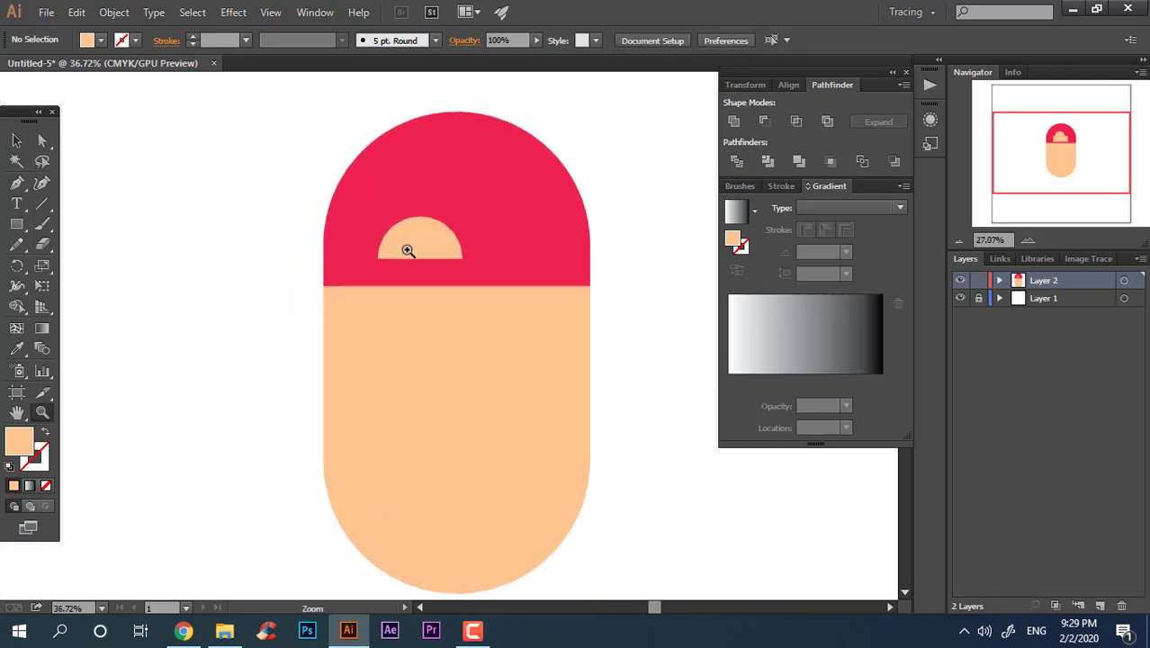
pyautogui.moveTo(373, 225); pyautogui.dragTo(415, 241)
pyautogui.moveTo(402, 237); pyautogui.dragTo(397, 301)
pyautogui.moveTo(367, 262); pyautogui.dragTo(480, 353)
pyautogui.moveTo(17, 224); pyautogui.dragTo(86, 263)
pyautogui.moveTo(380, 314); pyautogui.dragTo(441, 376)
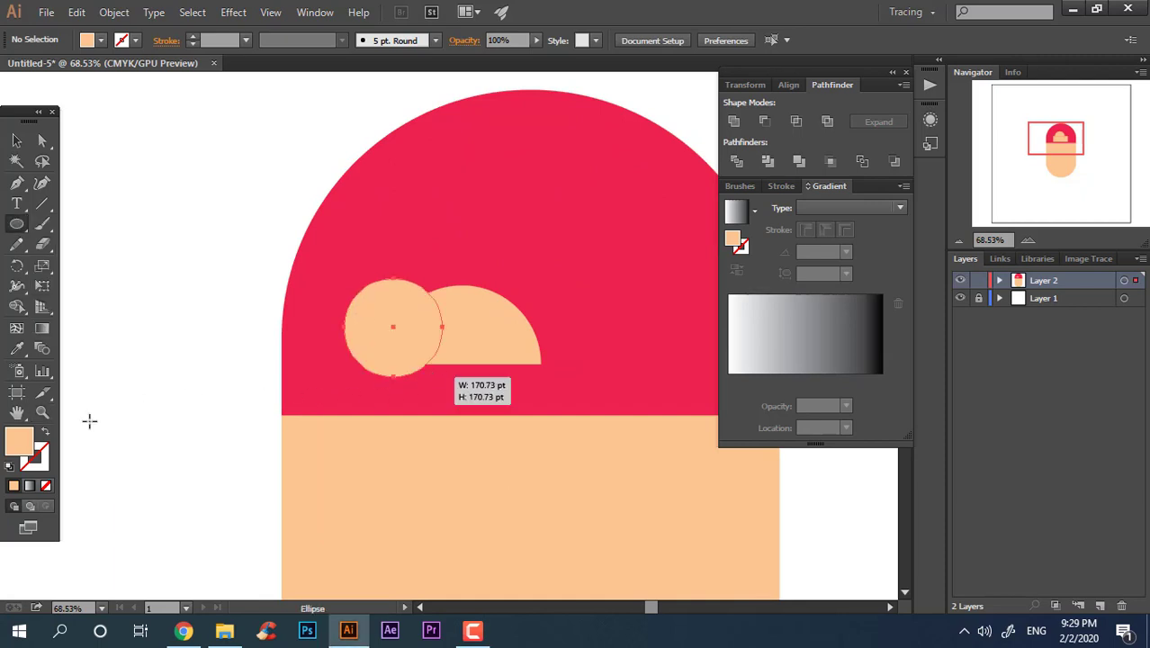
# Fill the new circle with a dark slate grey
pyautogui.click(626, 334)
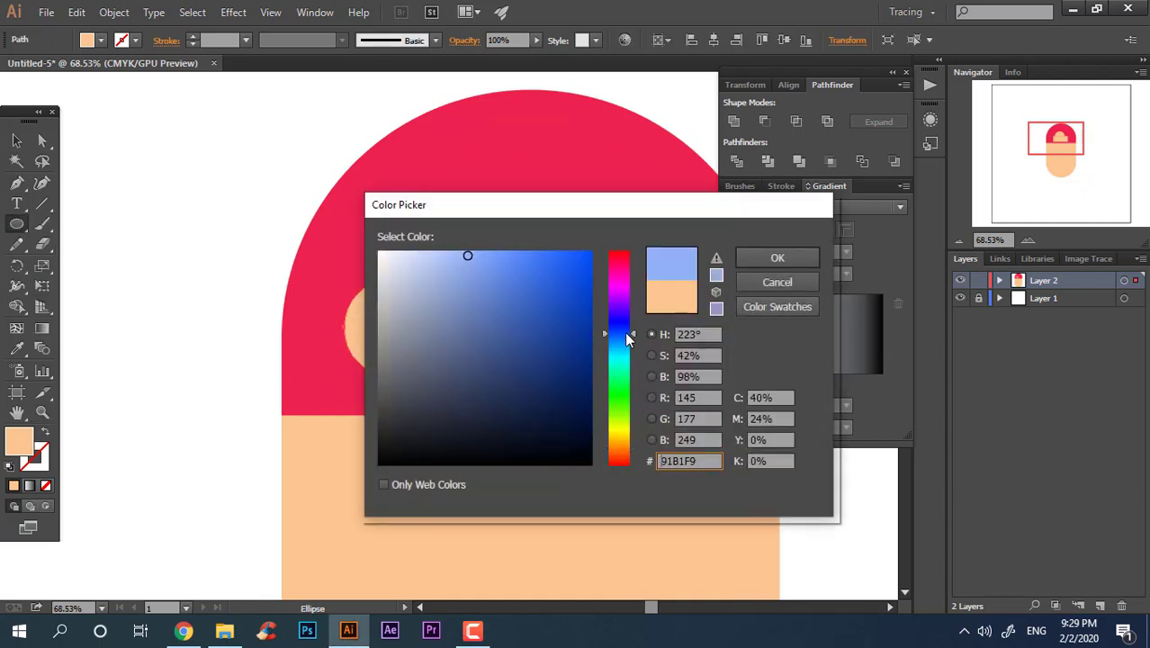
pyautogui.click(411, 413)
pyautogui.click(777, 258)
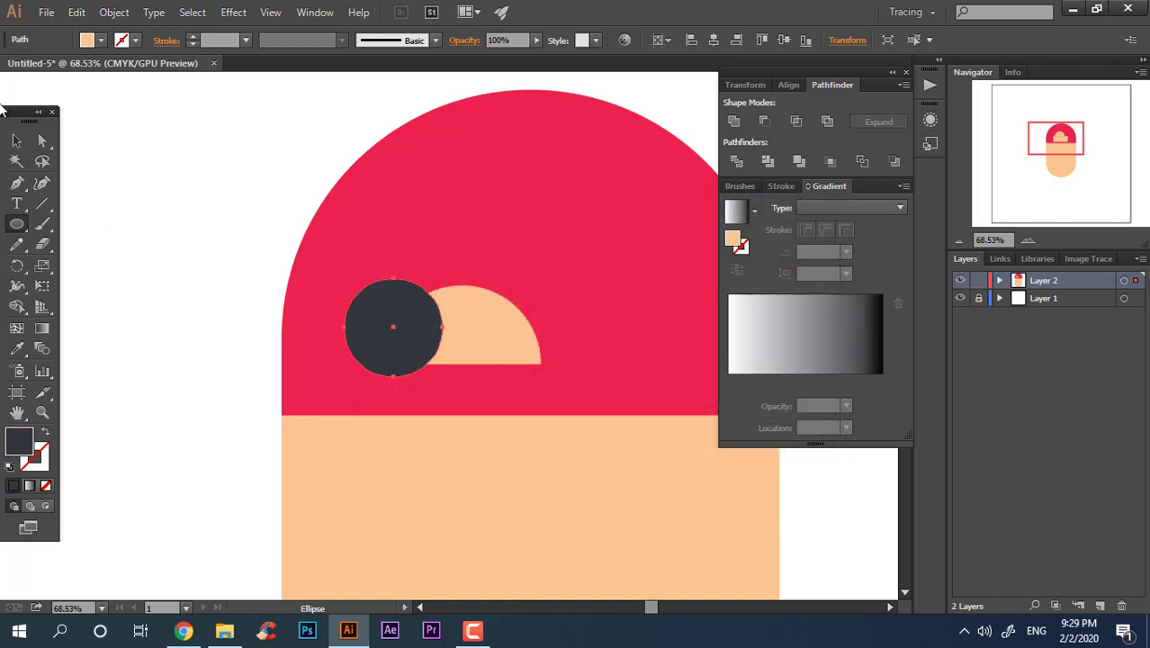
# Arrange resized copies of the dark circle into a cloud-like cluster of overlapping circles covering the half circle
pyautogui.press('v')
pyautogui.moveTo(432, 331); pyautogui.dragTo(477, 338)
pyautogui.moveTo(486, 385); pyautogui.dragTo(536, 307)
pyautogui.click(545, 356)
pyautogui.press('z')
pyautogui.moveTo(451, 303); pyautogui.dragTo(7, 107)
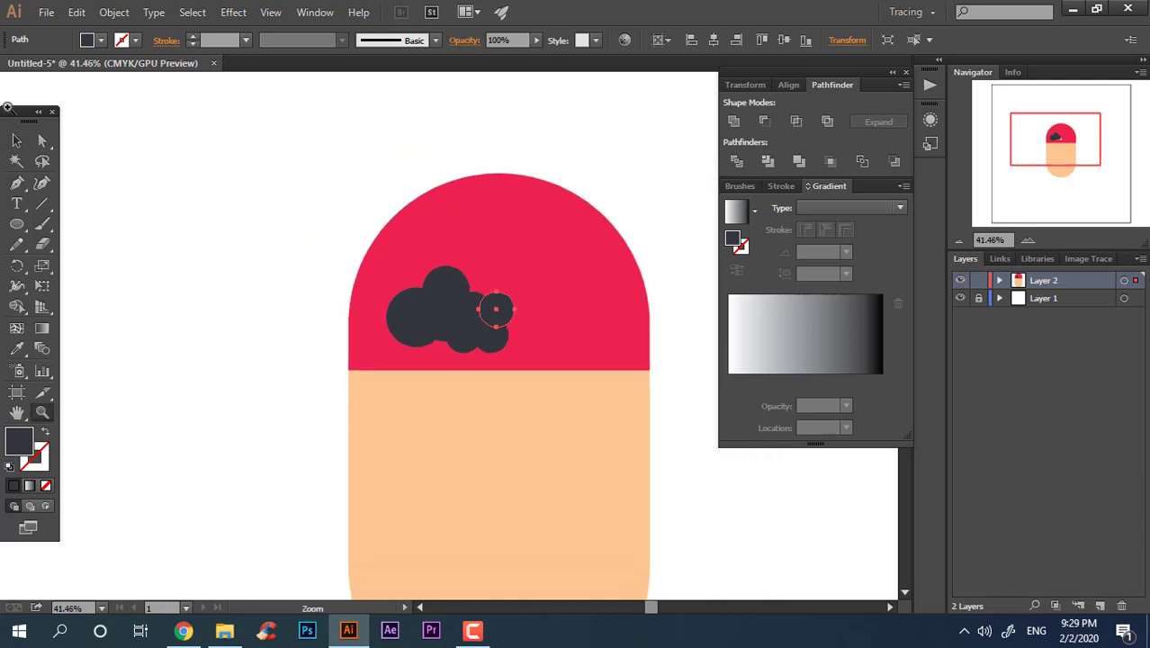
pyautogui.click(203, 165)
# Delete all but one of the overlapping dark circles and place the remaining circle just above the peach half circle
pyautogui.press('z')
pyautogui.moveTo(492, 162); pyautogui.dragTo(362, 184)
pyautogui.moveTo(480, 204); pyautogui.dragTo(641, 236)
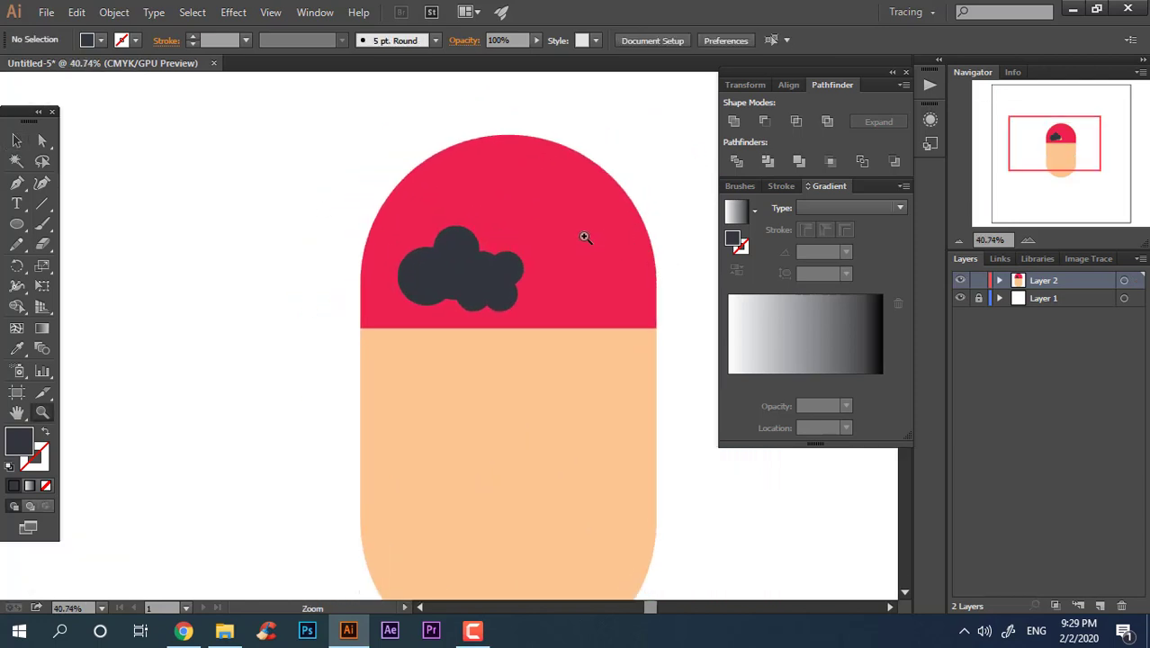
pyautogui.moveTo(498, 235); pyautogui.dragTo(557, 278)
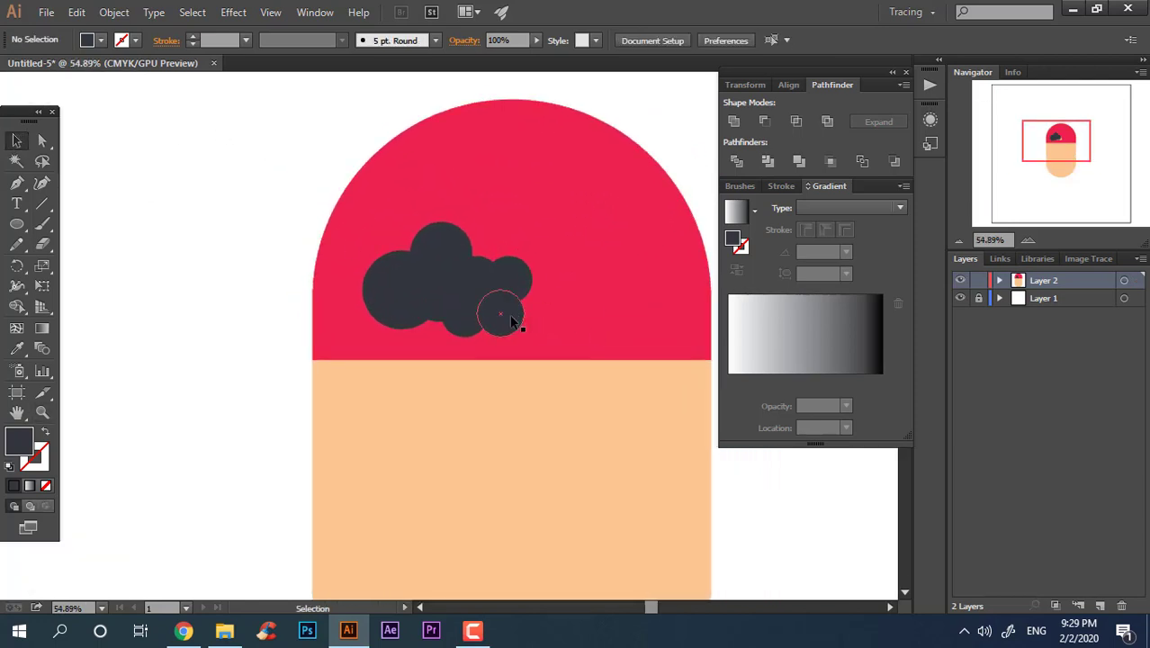
pyautogui.click(510, 321)
pyautogui.keyDown('shift'); pyautogui.click(520, 279); pyautogui.keyUp('shift')
pyautogui.keyDown('shift'); pyautogui.click(466, 279); pyautogui.keyUp('shift')
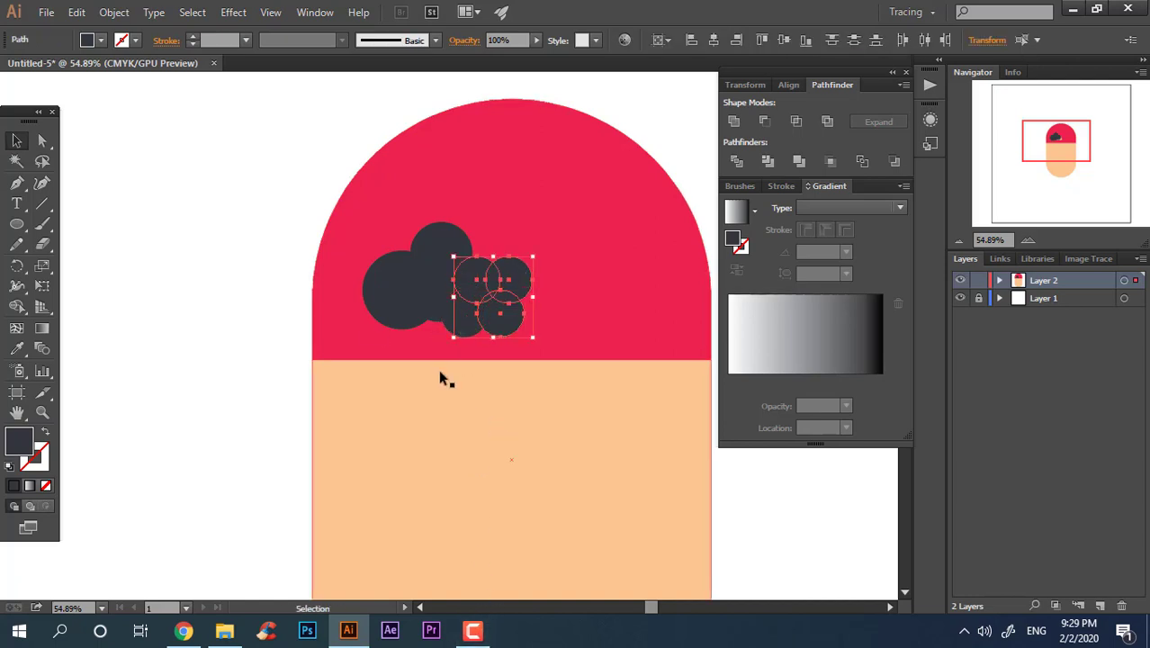
pyautogui.keyDown('shift'); pyautogui.click(412, 281); pyautogui.keyUp('shift')
pyautogui.press('Delete')
pyautogui.click(462, 293)
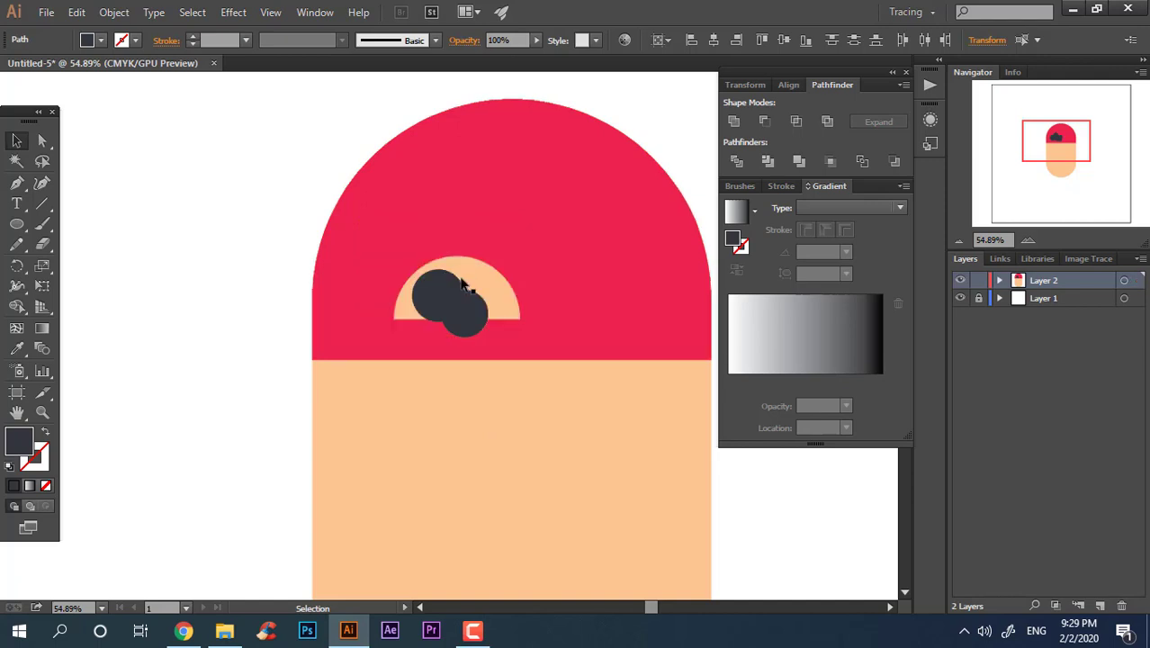
pyautogui.press('Delete')
pyautogui.click(459, 301)
pyautogui.press('Delete')
pyautogui.moveTo(441, 216); pyautogui.dragTo(445, 217)
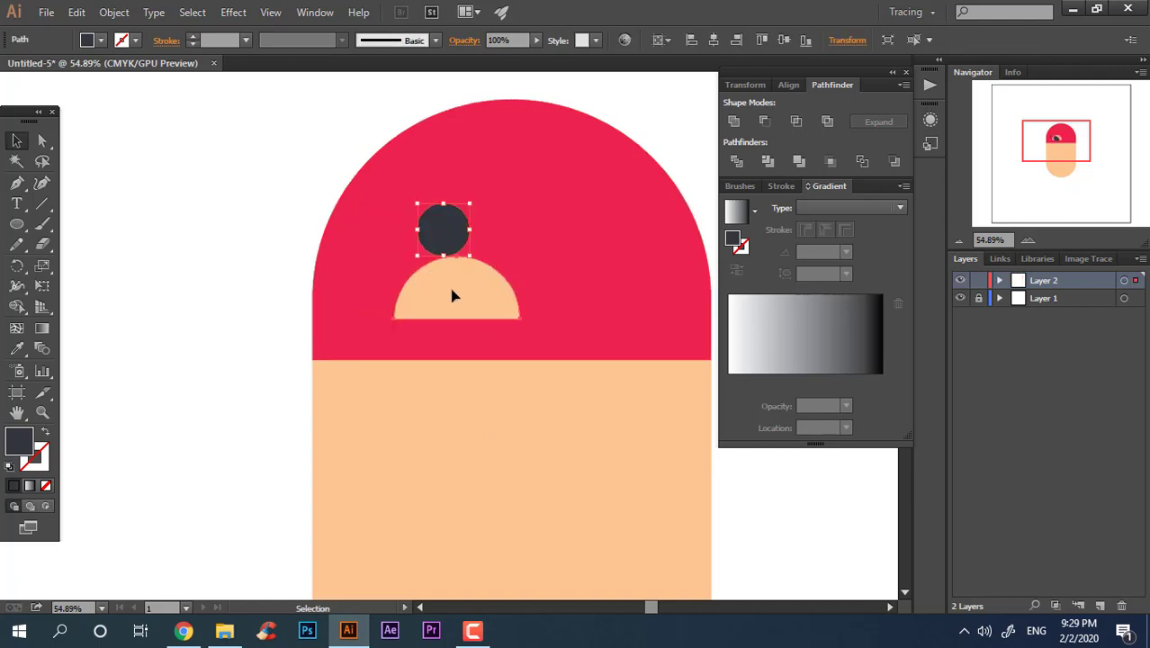
# Fill the peach half circle with the dark slate grey sampled from the circle above it
pyautogui.click(455, 295)
pyautogui.click(449, 213)
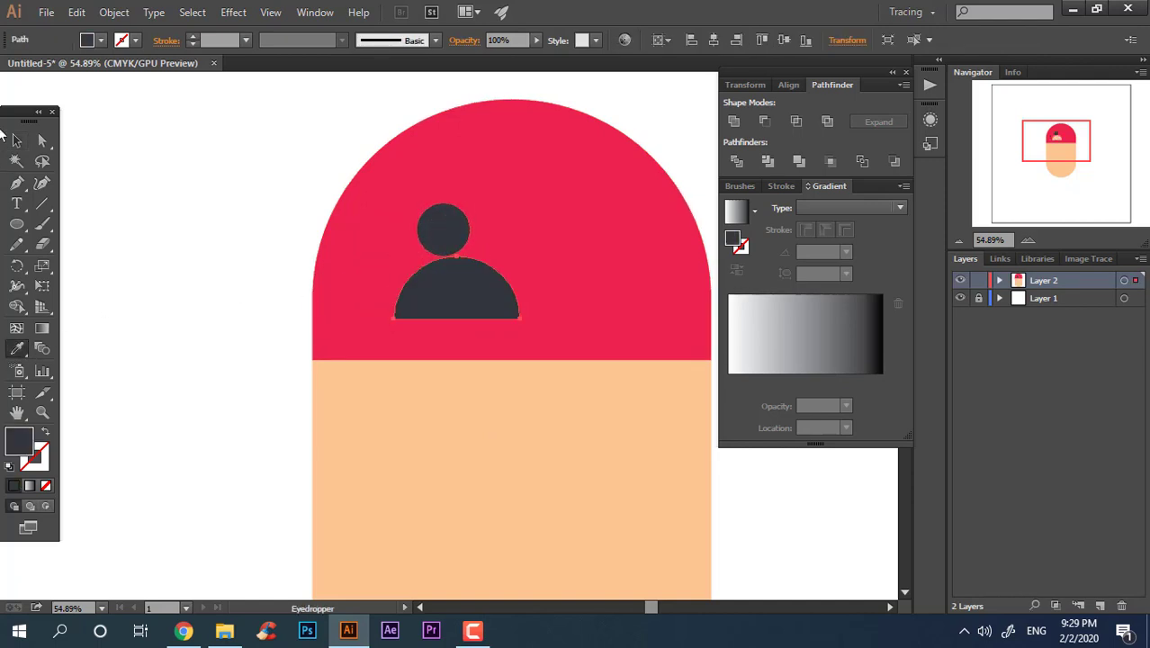
pyautogui.click(16, 142)
pyautogui.click(90, 192)
# Move the dark circle onto the left end of the half circle and enlarge it, undoing its last displacement
pyautogui.moveTo(436, 226); pyautogui.dragTo(395, 266)
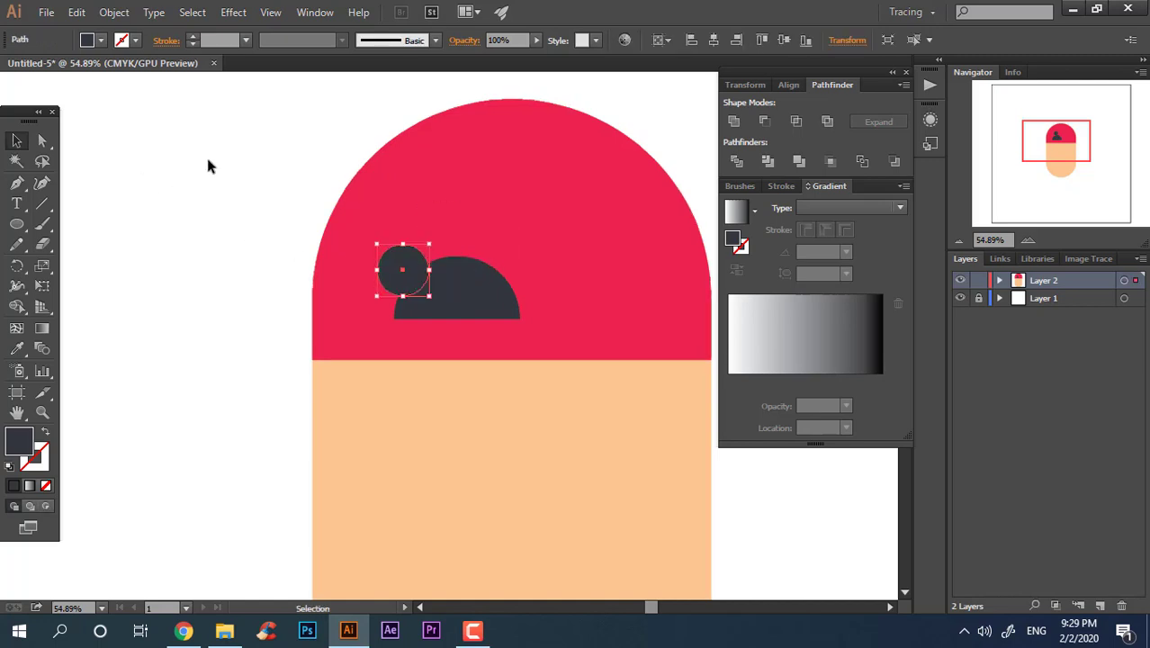
pyautogui.click(208, 165)
pyautogui.click(426, 240)
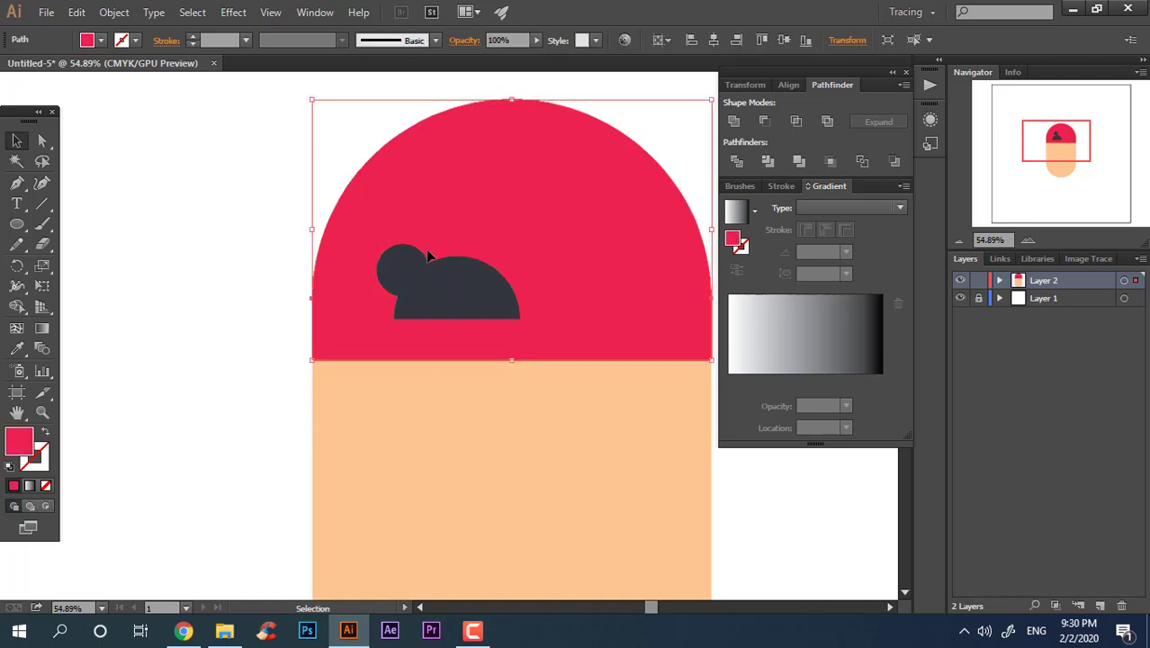
pyautogui.click(420, 257)
pyautogui.moveTo(430, 243); pyautogui.dragTo(483, 229)
pyautogui.click(324, 155)
pyautogui.click(313, 185)
pyautogui.hotkey('alt', 'shift')
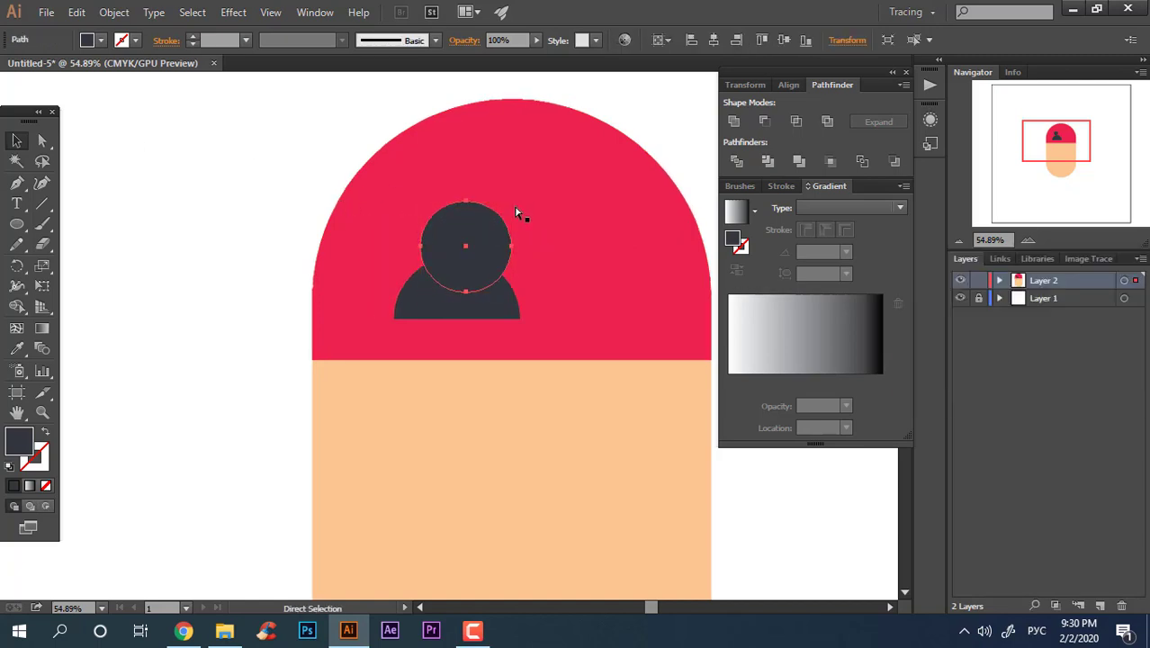
pyautogui.hotkey('ctrl', 'z')
# Add smaller overlapping copies of the dark circle along the top of the half circle
pyautogui.moveTo(410, 256); pyautogui.dragTo(460, 237)
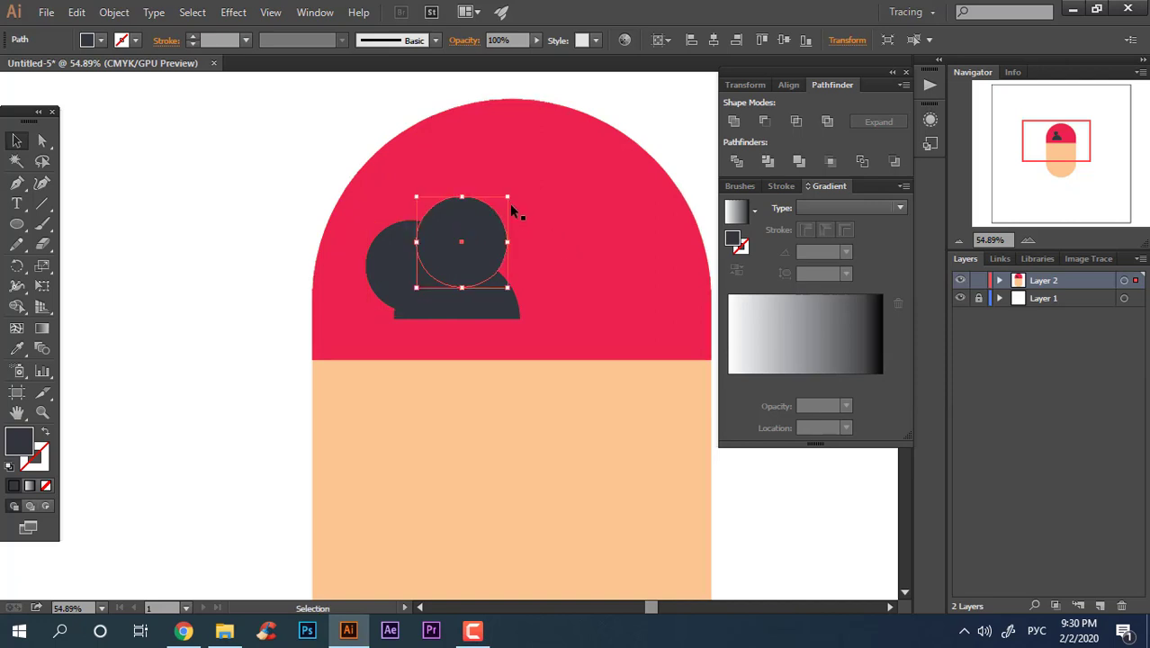
pyautogui.moveTo(508, 199); pyautogui.dragTo(490, 212)
pyautogui.moveTo(464, 259); pyautogui.dragTo(433, 222)
pyautogui.moveTo(462, 180); pyautogui.dragTo(559, 265)
pyautogui.click(278, 108)
pyautogui.click(296, 128)
# Place a copy of the smallest dark circle detached above the large circle at the cluster's left end
pyautogui.press('z')
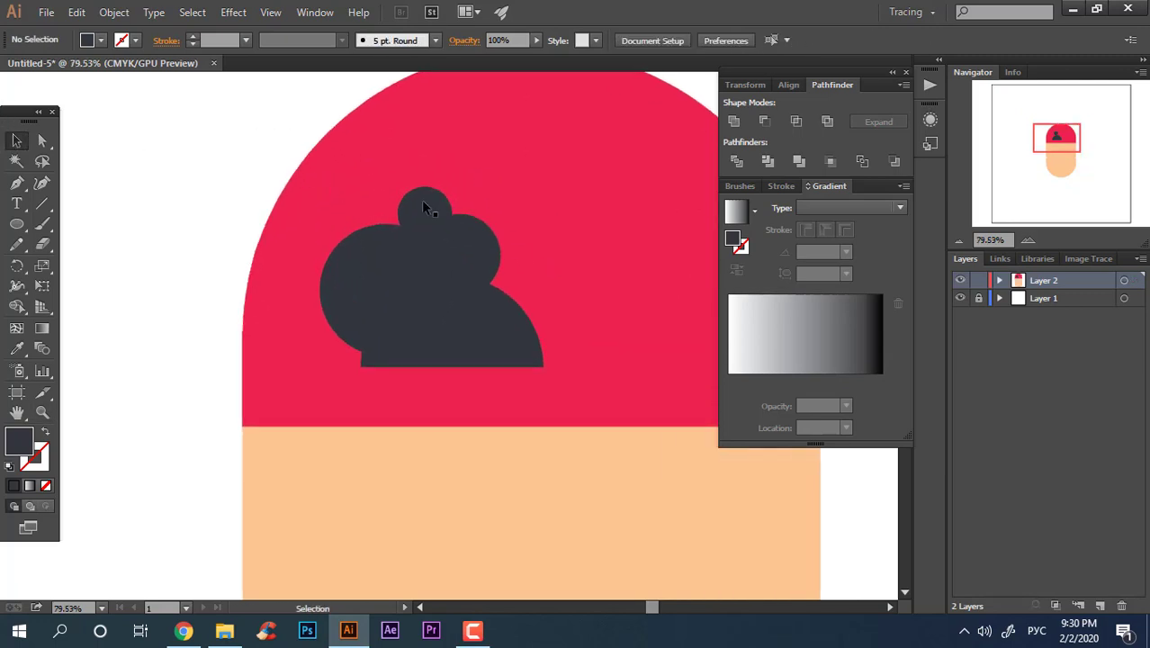
pyautogui.moveTo(423, 204); pyautogui.dragTo(202, 187)
pyautogui.click(205, 133)
pyautogui.click(147, 110)
# Recolour the half circle and all the dark circles to a dark brown
pyautogui.press('z')
pyautogui.moveTo(369, 222); pyautogui.dragTo(219, 215)
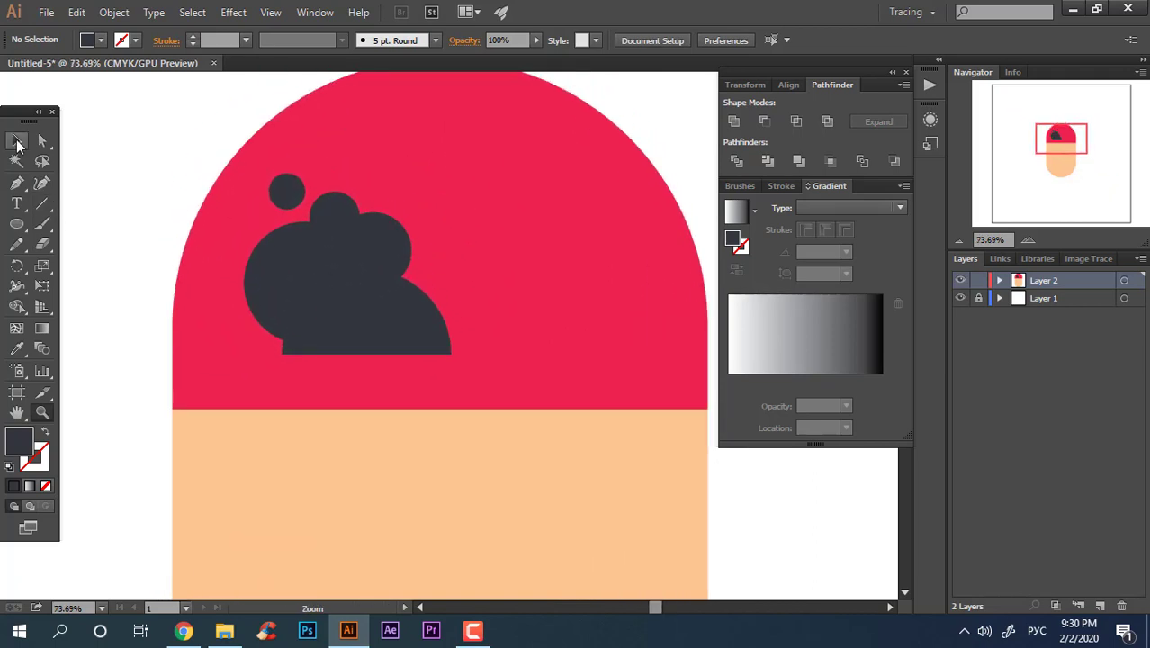
pyautogui.click(417, 337)
pyautogui.keyDown('shift'); pyautogui.click(267, 262); pyautogui.keyUp('shift')
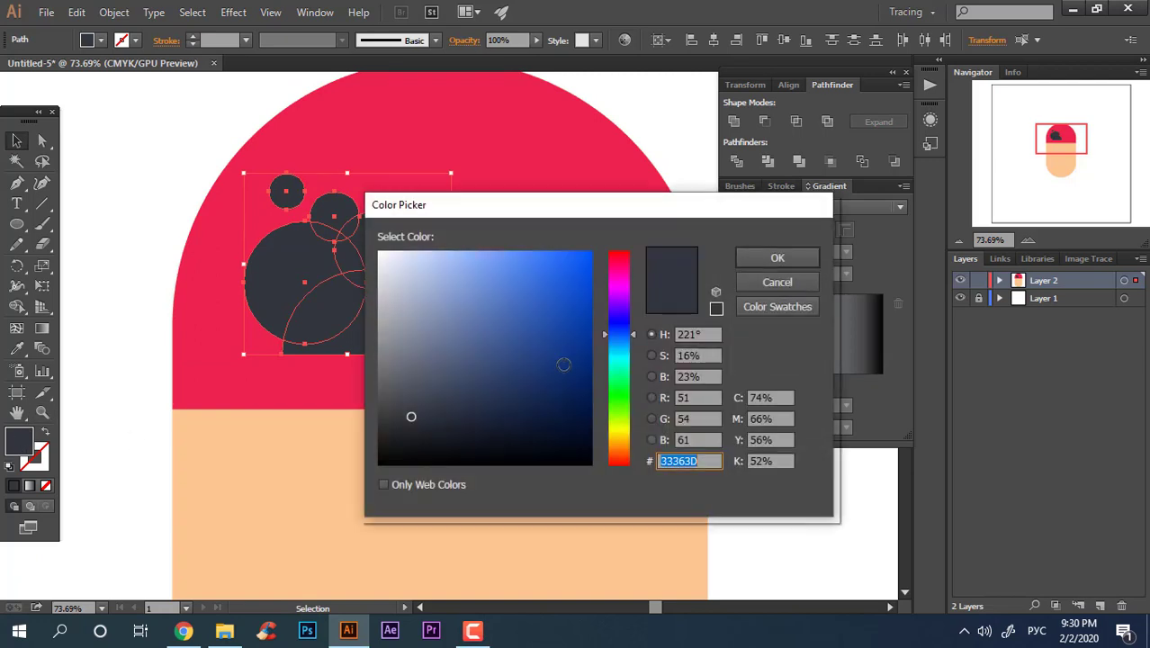
pyautogui.moveTo(625, 347)
pyautogui.mouseDown()
pyautogui.moveTo(621, 466)
pyautogui.moveTo(621, 455)
pyautogui.mouseUp()
pyautogui.click(438, 397)
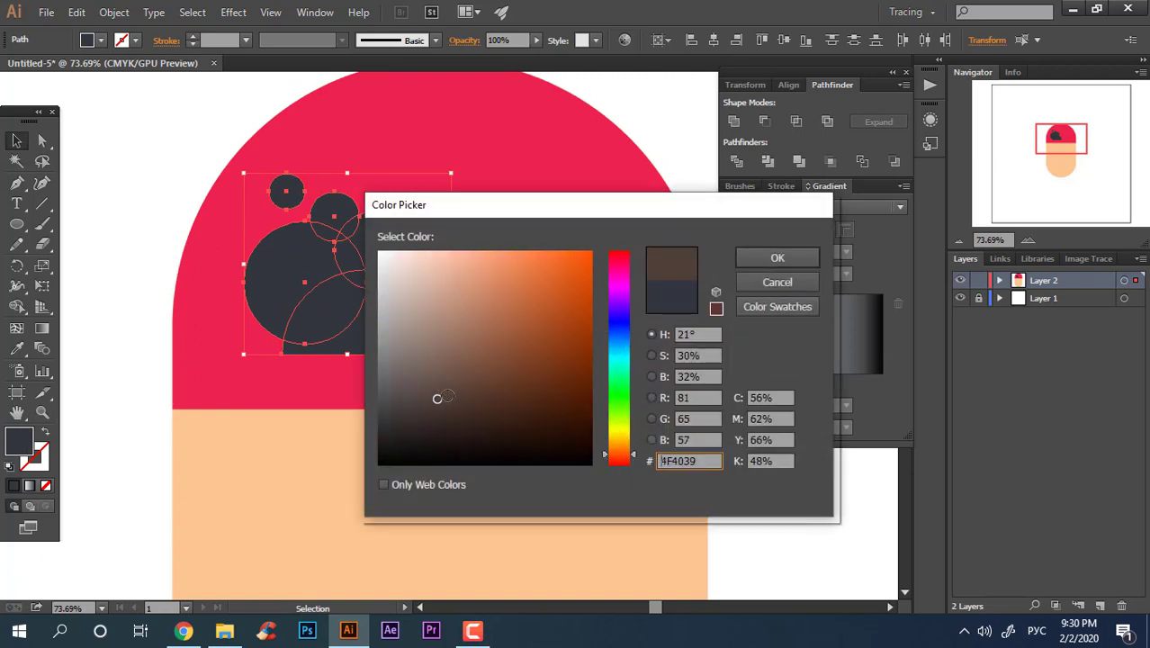
pyautogui.click(815, 257)
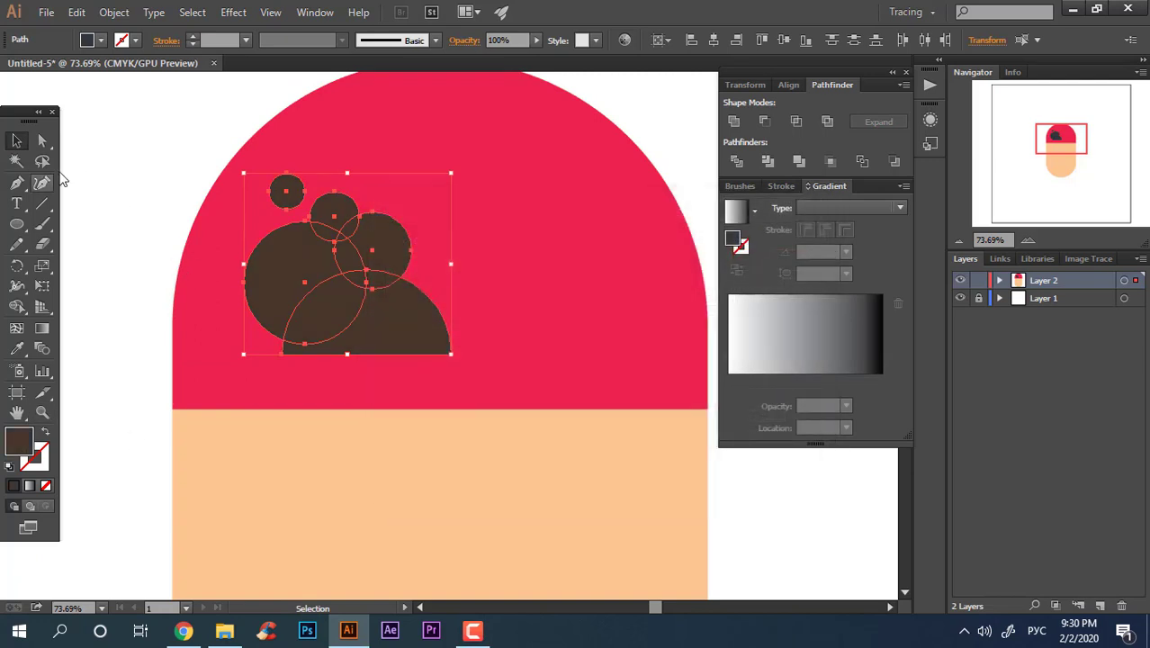
pyautogui.click(88, 147)
# Draw a circle over the lower part of the large brown circle at the cluster's left end
pyautogui.press('z')
pyautogui.moveTo(349, 155); pyautogui.dragTo(236, 202)
pyautogui.moveTo(426, 253); pyautogui.dragTo(440, 308)
pyautogui.moveTo(377, 297); pyautogui.dragTo(486, 364)
pyautogui.moveTo(257, 256); pyautogui.dragTo(348, 347)
pyautogui.click(16, 140)
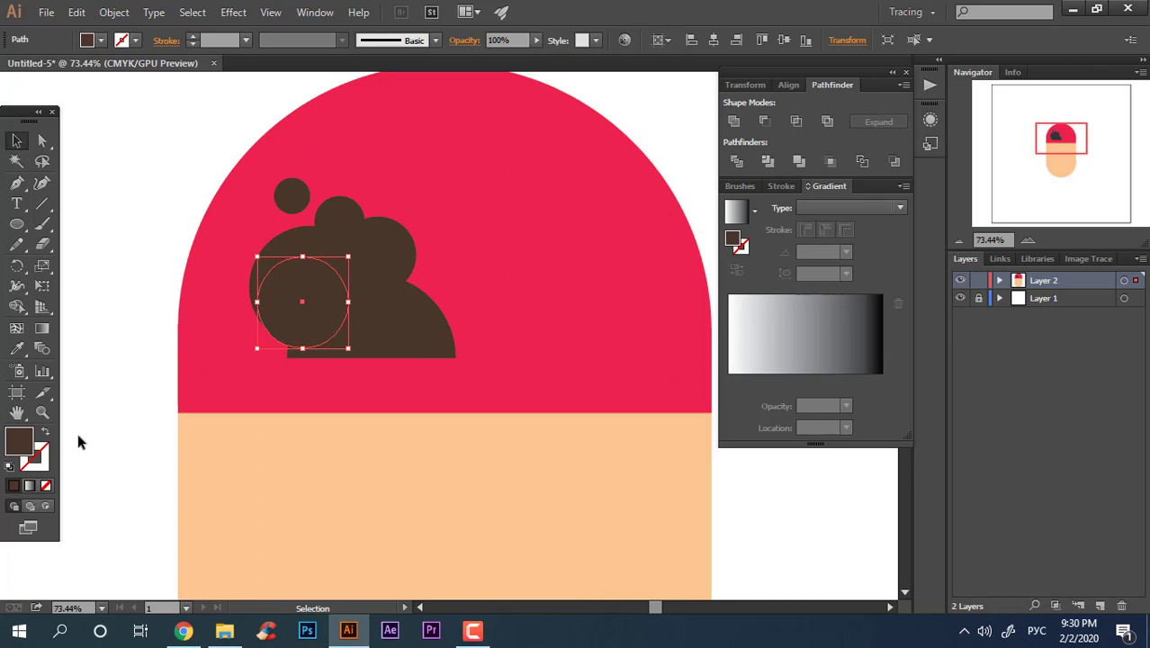
# Fill the new circle with the darker brown 2D231E
pyautogui.doubleClick(20, 441)
pyautogui.click(450, 424)
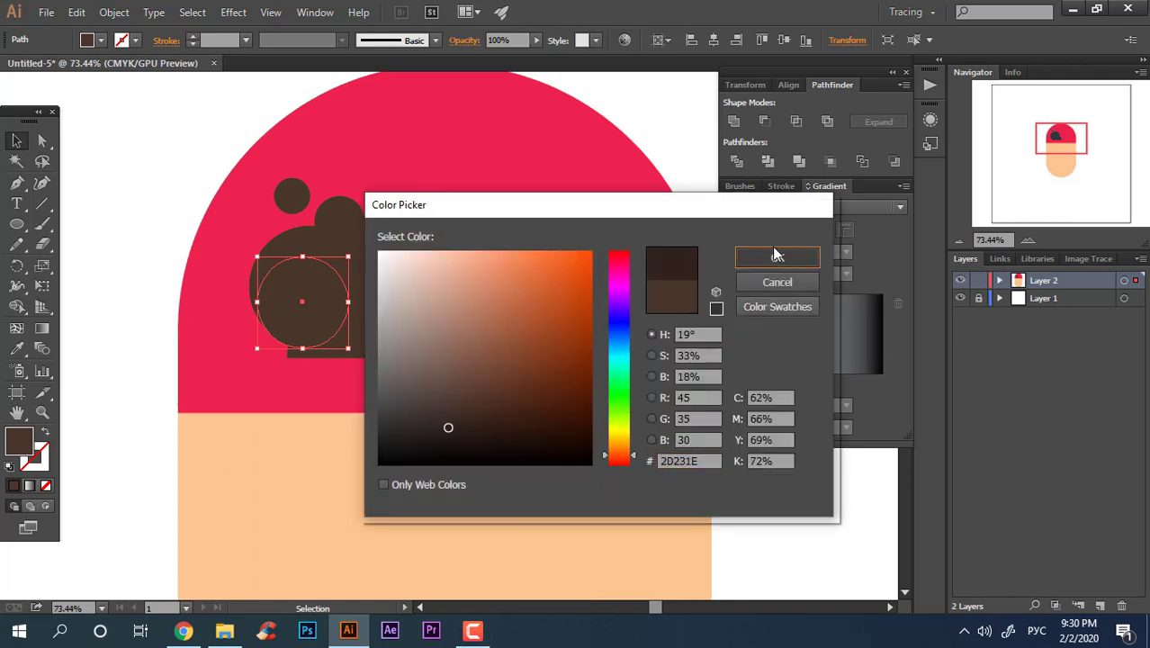
pyautogui.click(776, 256)
pyautogui.click(241, 183)
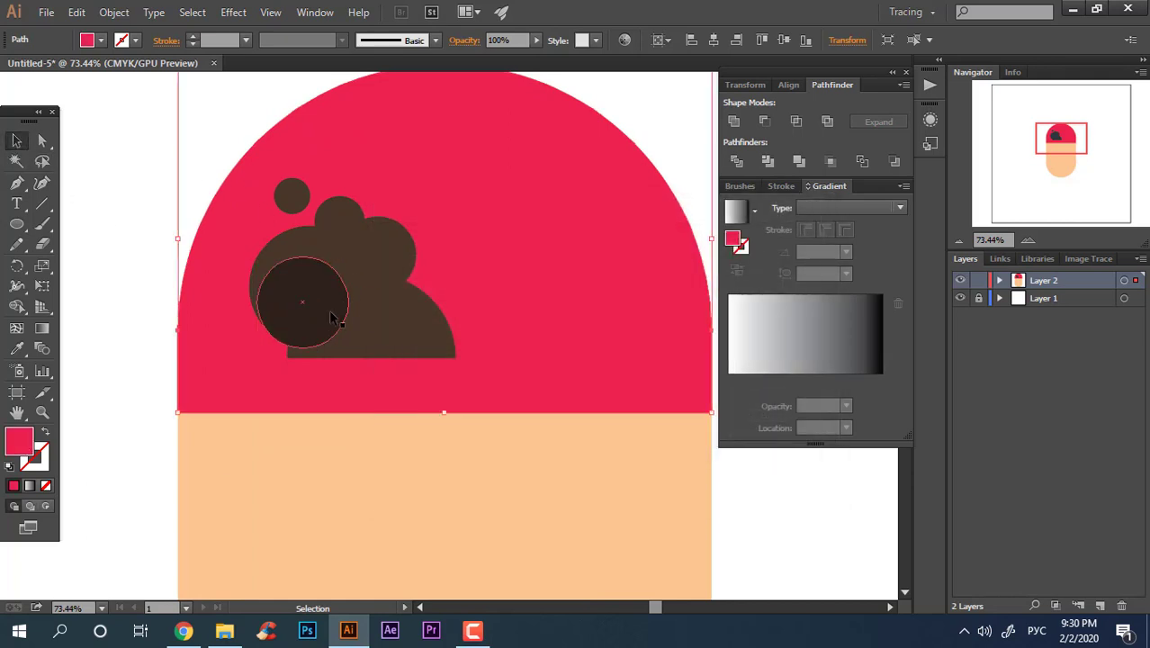
# Arrange resized copies of the darker brown circle across the lower cluster, plus two small dots on the lighter brown circles
pyautogui.click(332, 319)
pyautogui.moveTo(328, 316); pyautogui.dragTo(402, 356)
pyautogui.moveTo(424, 340); pyautogui.dragTo(387, 301)
pyautogui.moveTo(401, 302); pyautogui.dragTo(287, 270)
pyautogui.click(162, 183)
pyautogui.click(310, 255)
pyautogui.click(179, 232)
# Divide the overlapping brown shapes with Pathfinder, leaving out the detached circle and background shapes, and ungroup the pieces
pyautogui.press('z')
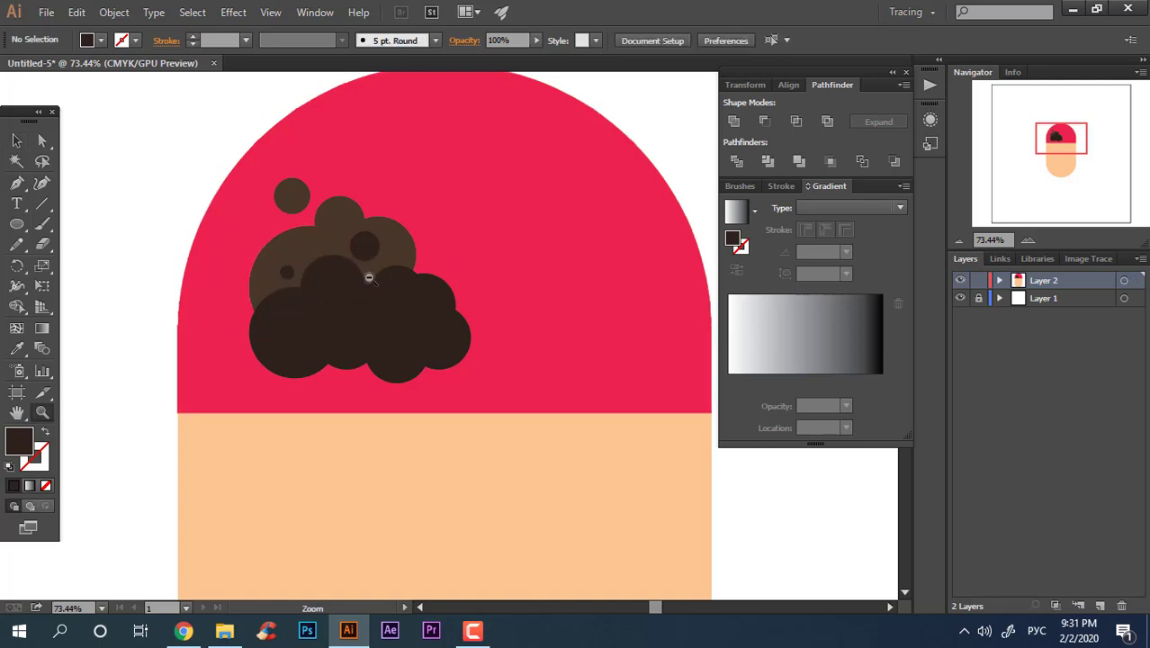
pyautogui.moveTo(474, 249); pyautogui.dragTo(422, 230)
pyautogui.moveTo(532, 349); pyautogui.dragTo(592, 382)
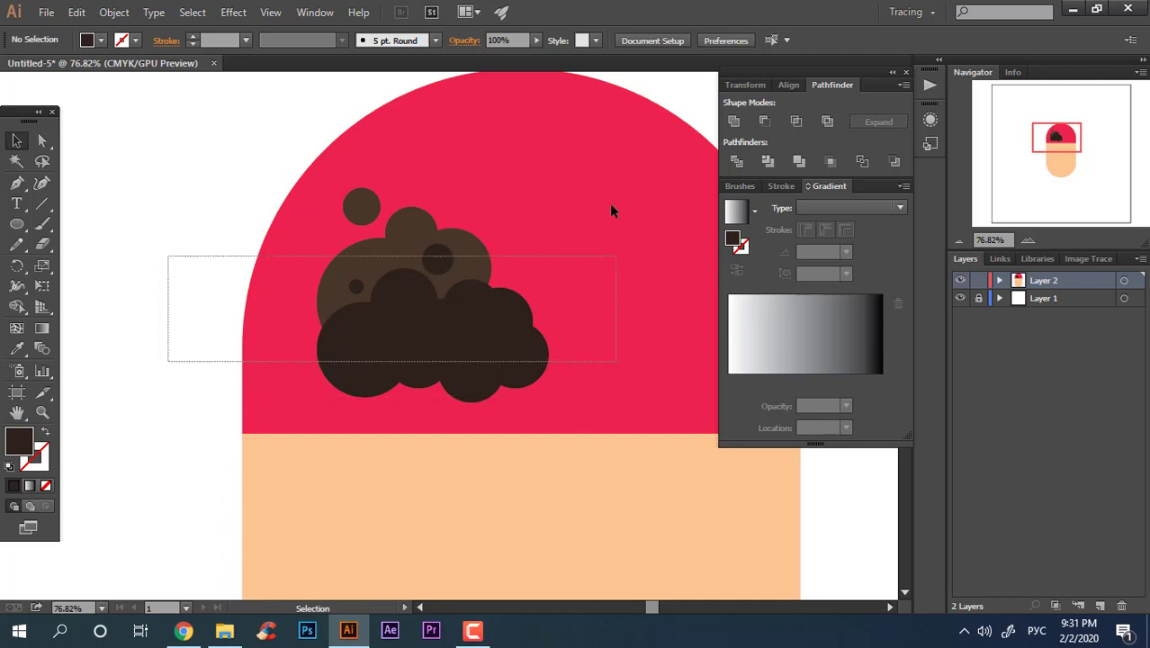
pyautogui.moveTo(617, 259); pyautogui.dragTo(616, 259)
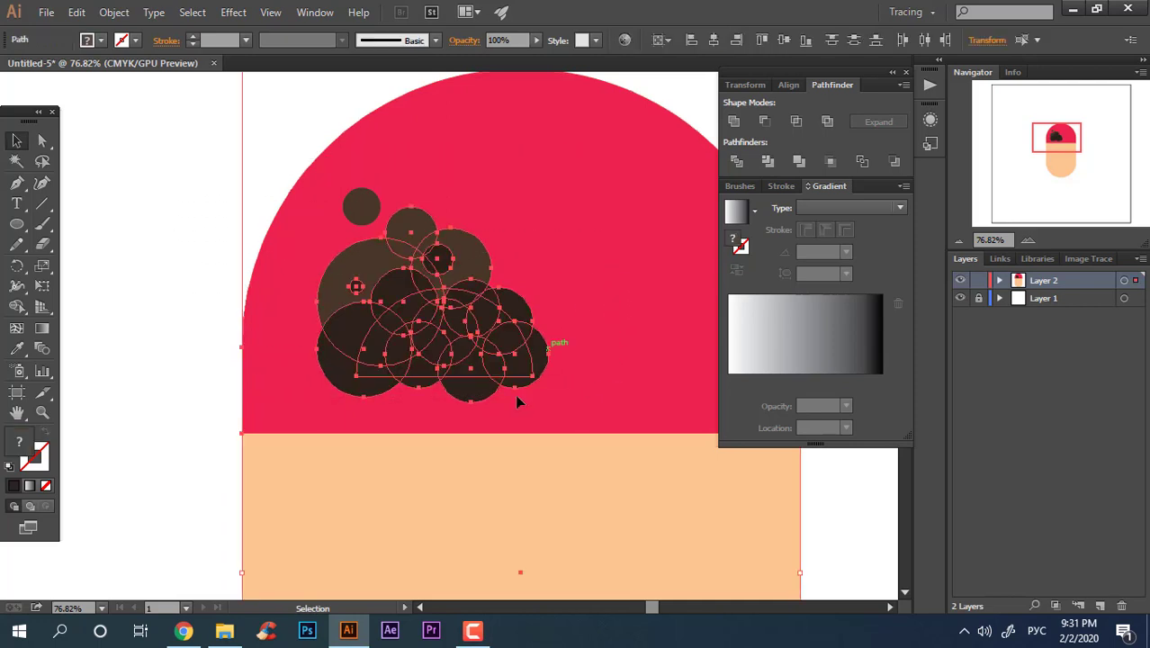
pyautogui.keyDown('shift'); pyautogui.click(332, 533); pyautogui.keyUp('shift')
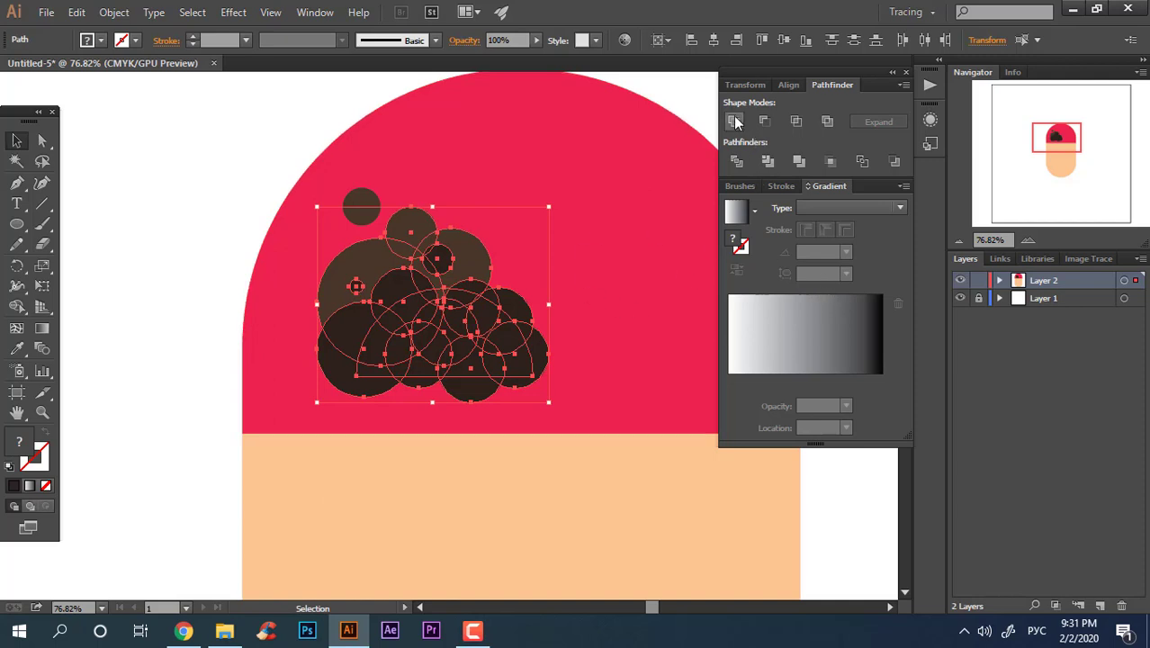
pyautogui.click(737, 164)
pyautogui.rightClick(531, 330)
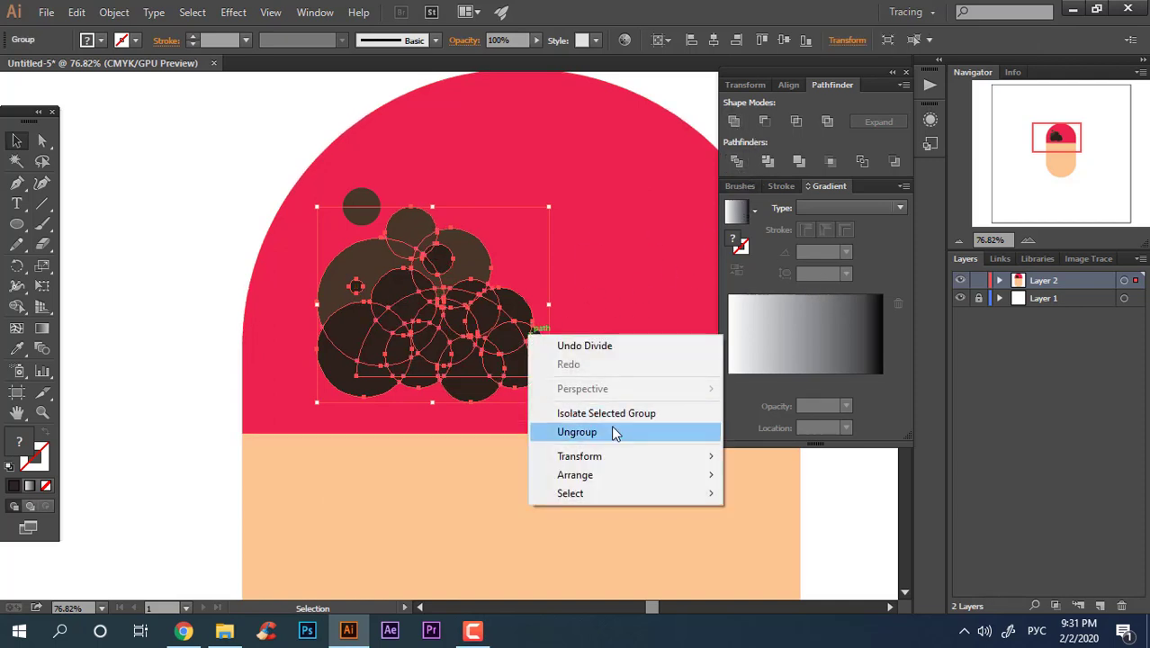
pyautogui.click(576, 433)
pyautogui.click(174, 406)
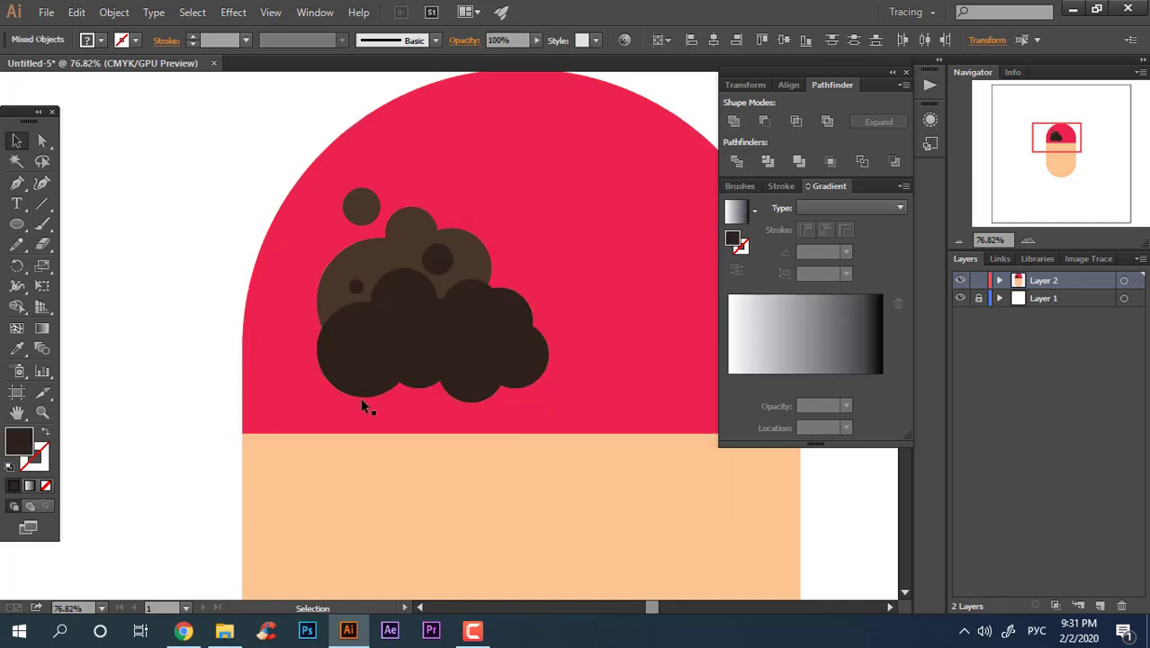
# Delete the darker brown pieces protruding below the half circle's flat base and beyond its right edge
pyautogui.click(418, 385)
pyautogui.keyDown('shift'); pyautogui.click(493, 397); pyautogui.keyUp('shift')
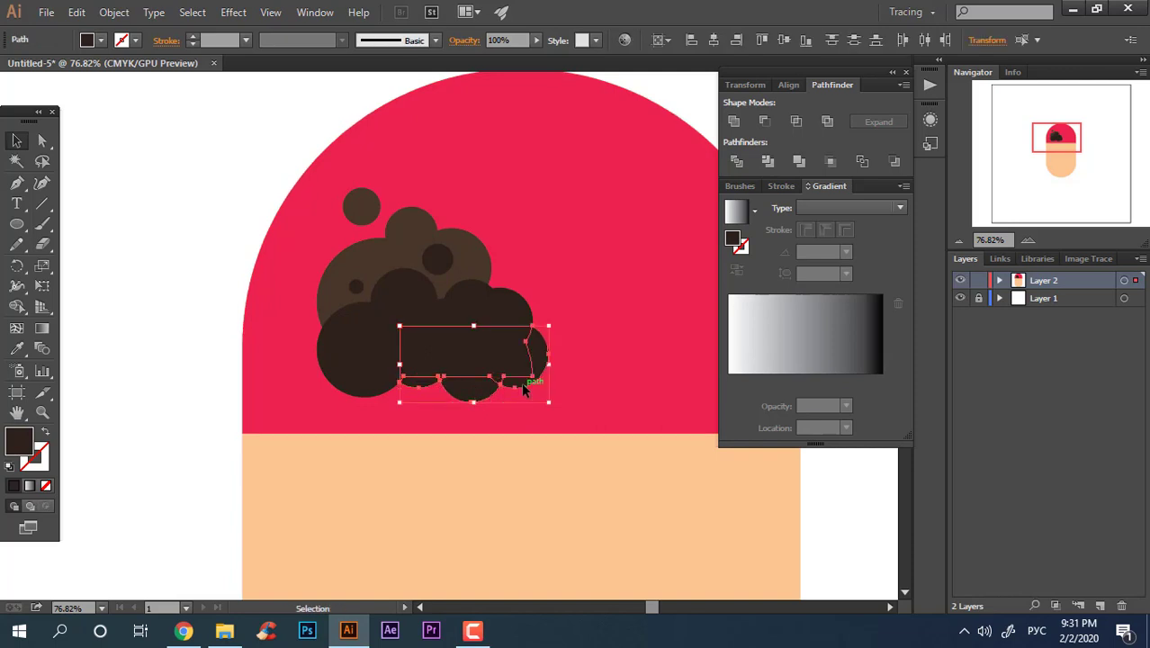
pyautogui.press('Delete')
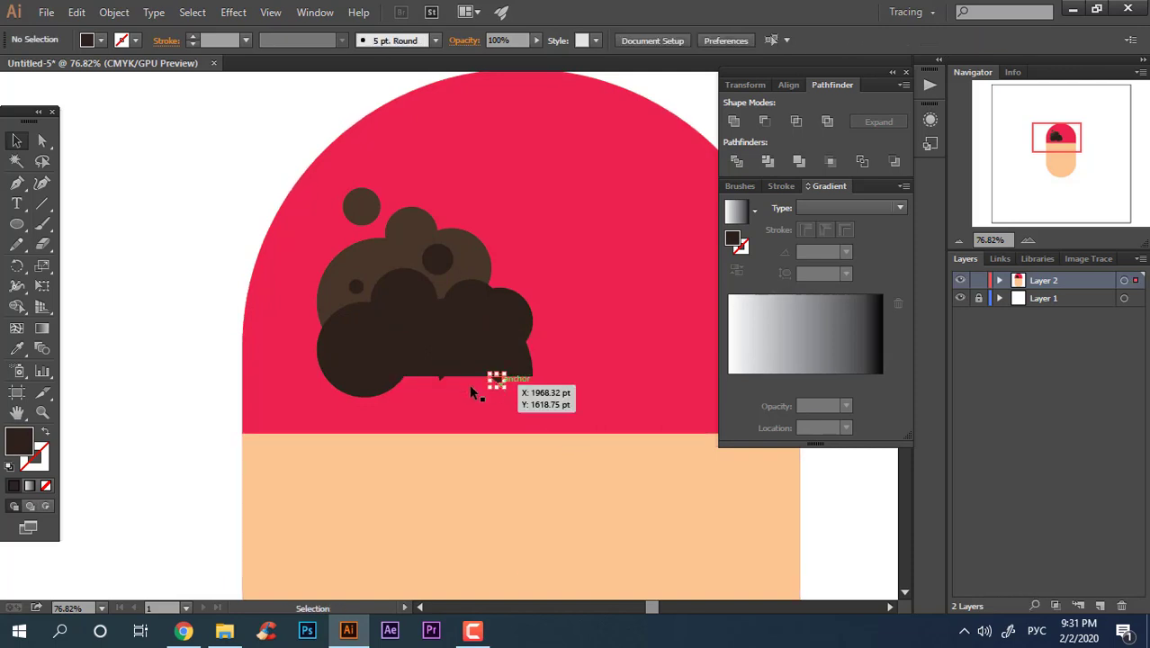
pyautogui.keyDown('shift'); pyautogui.click(440, 377); pyautogui.keyUp('shift')
pyautogui.press('Delete')
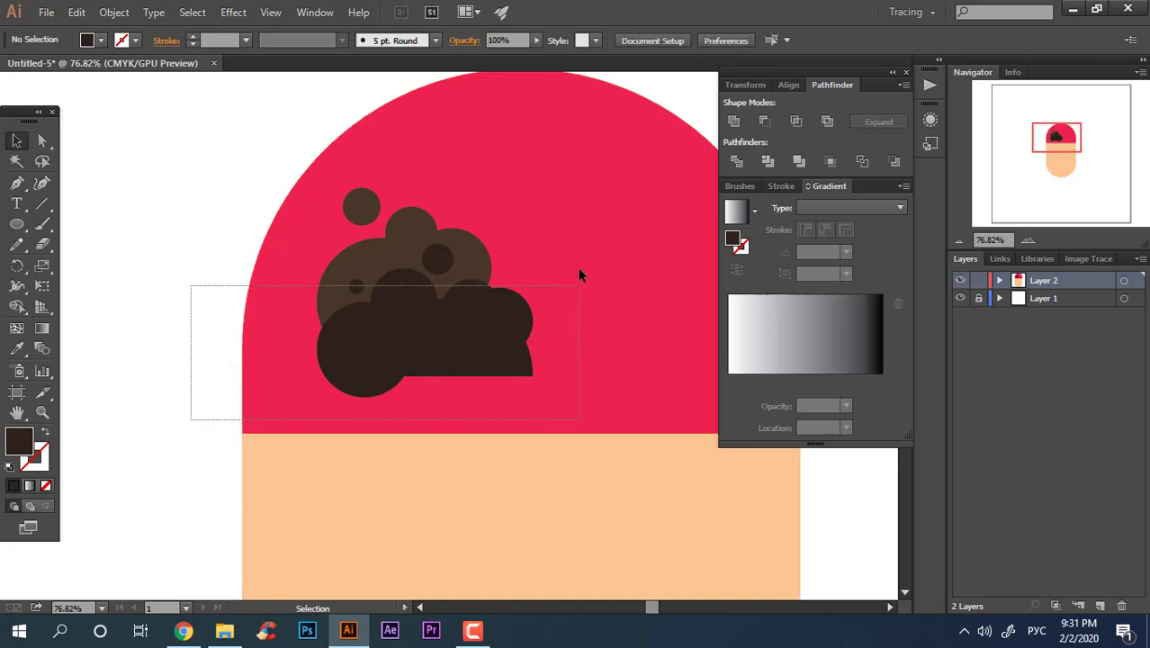
# Unite the darker brown pieces in the lower cluster into one cloud-like shape
pyautogui.moveTo(476, 391); pyautogui.dragTo(475, 392)
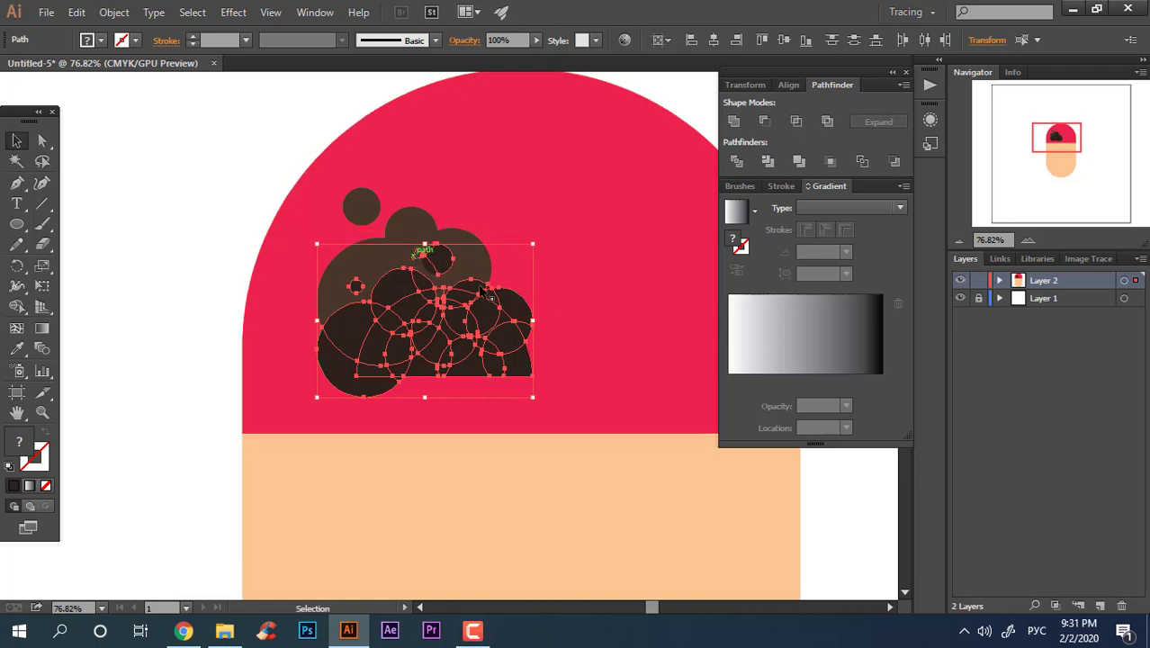
pyautogui.press('z')
pyautogui.click(537, 406)
pyautogui.moveTo(537, 407); pyautogui.dragTo(538, 414)
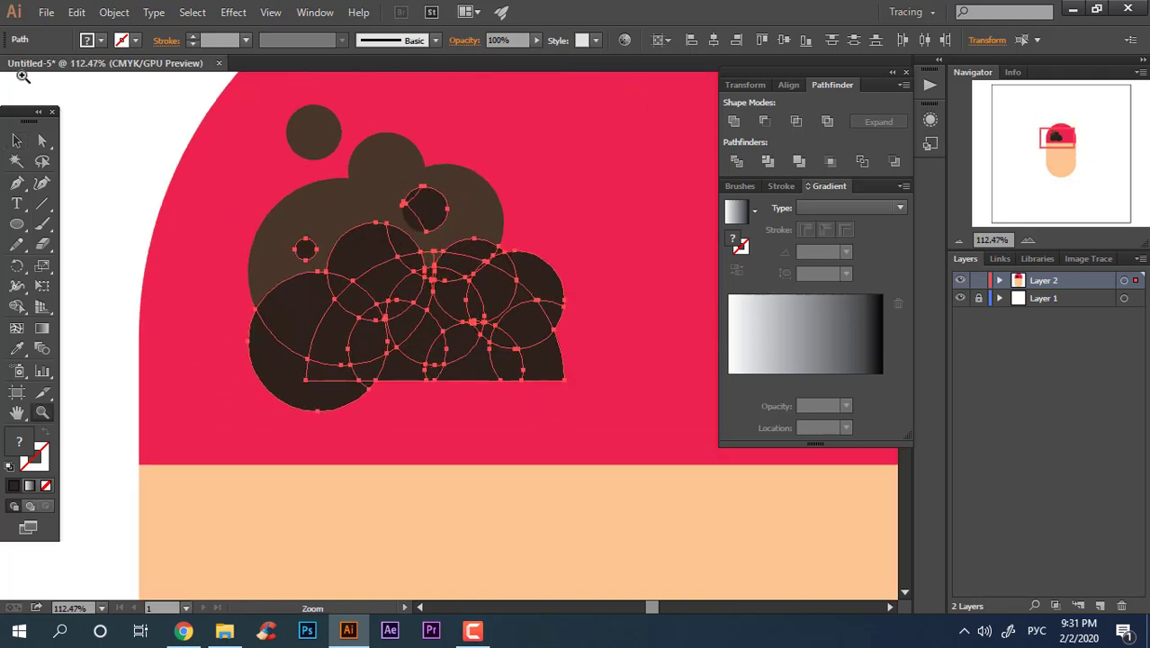
pyautogui.click(17, 142)
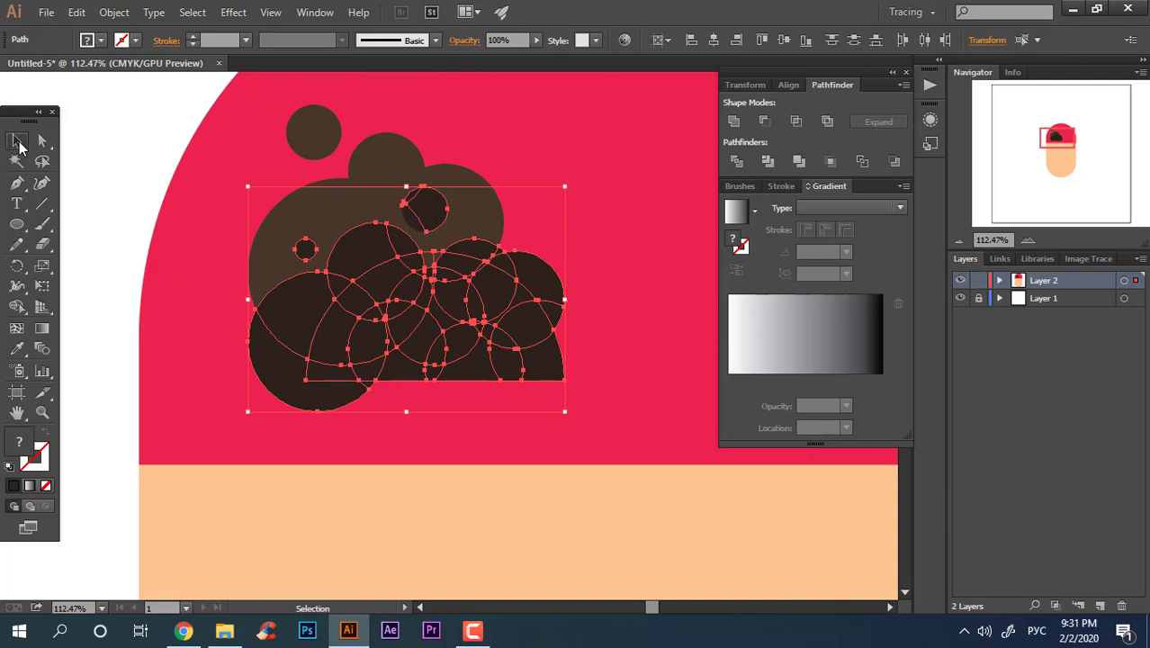
pyautogui.keyDown('shift'); pyautogui.click(439, 263); pyautogui.keyUp('shift')
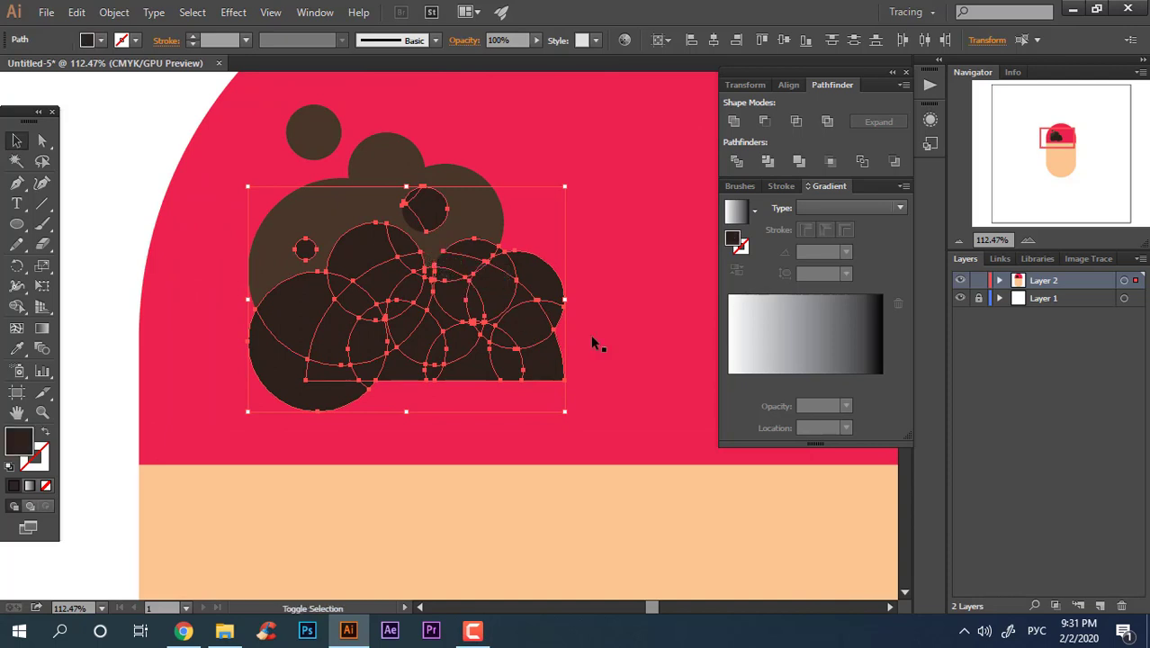
pyautogui.click(736, 123)
pyautogui.click(149, 137)
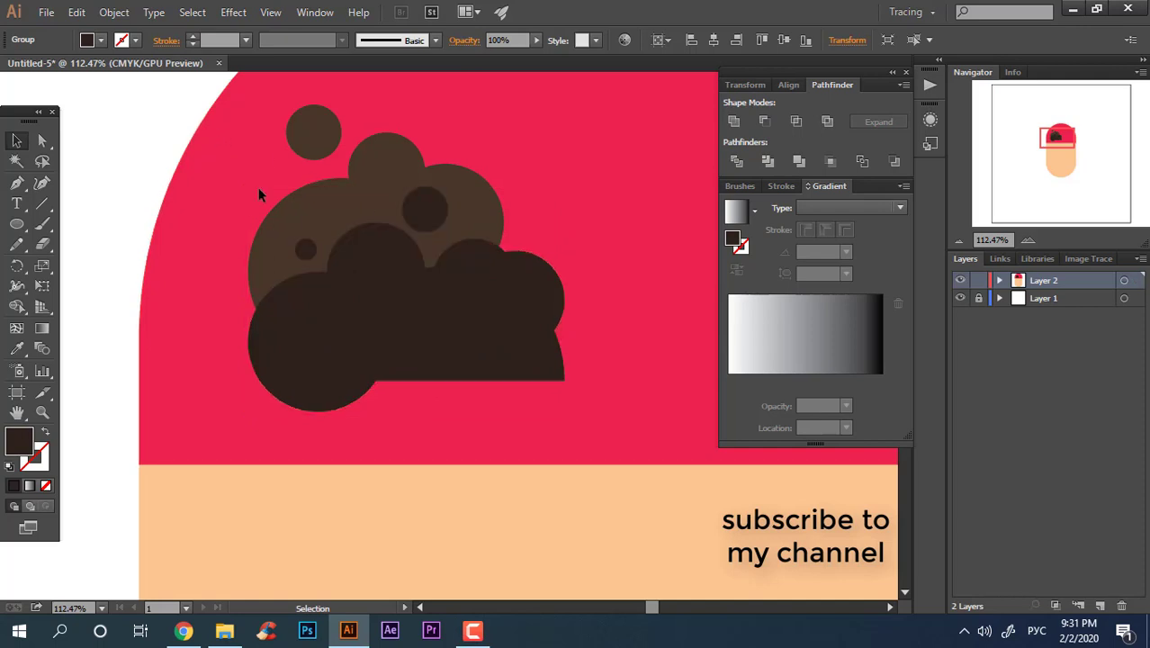
# Merge the leftover piece at the darker shape's upper edge and the darker dots with the united shape
pyautogui.click(454, 263)
pyautogui.keyDown('shift'); pyautogui.click(430, 211); pyautogui.keyUp('shift')
pyautogui.hotkey('ctrl', 'a')
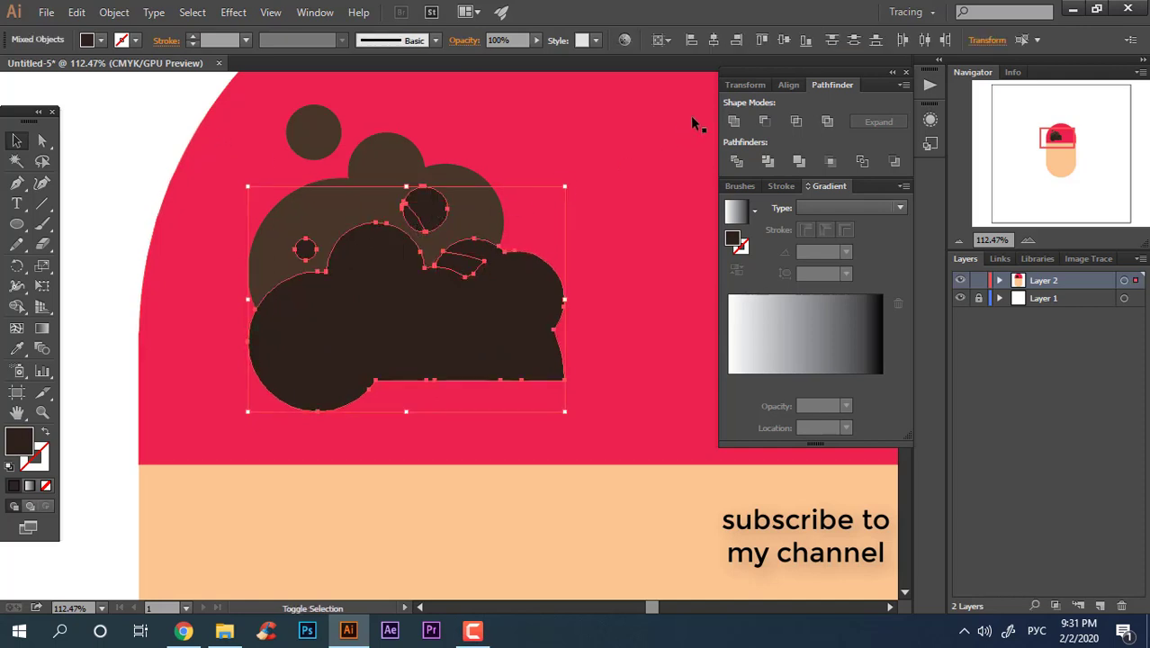
pyautogui.click(733, 120)
pyautogui.click(147, 133)
# Unite the lighter brown pieces of the upper cluster into one shape, leaving out the detached circle
pyautogui.click(313, 219)
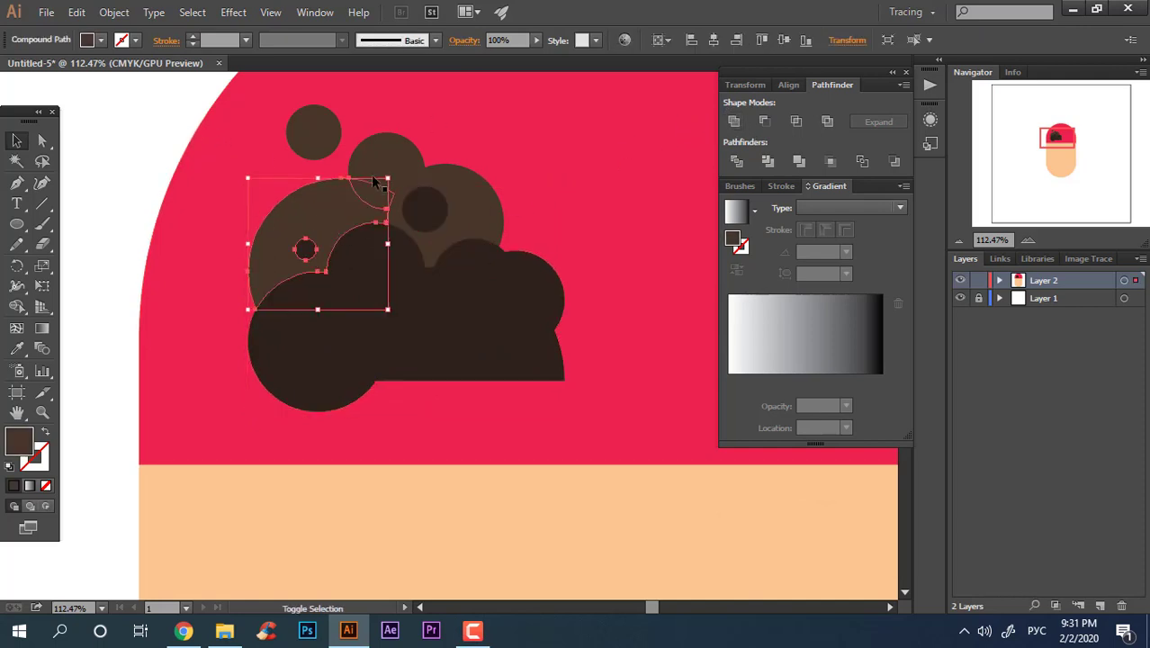
pyautogui.keyDown('shift'); pyautogui.click(387, 161); pyautogui.keyUp('shift')
pyautogui.keyDown('shift'); pyautogui.click(313, 216); pyautogui.keyUp('shift')
pyautogui.keyDown('shift'); pyautogui.click(312, 215); pyautogui.keyUp('shift')
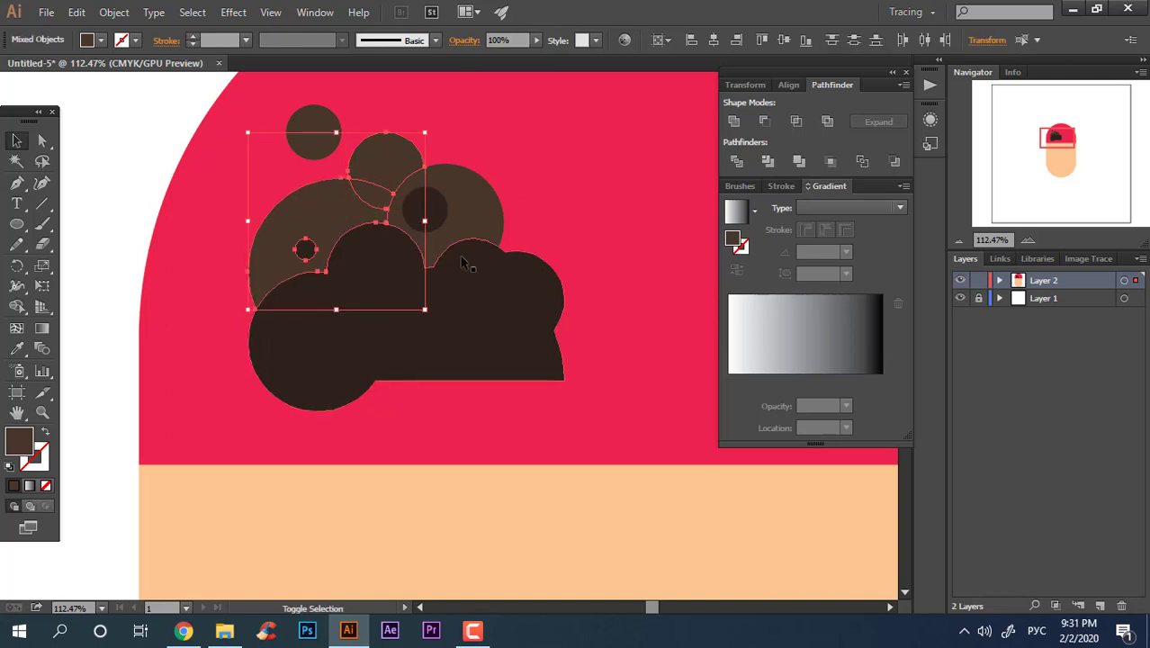
pyautogui.keyDown('shift'); pyautogui.click(430, 259); pyautogui.keyUp('shift')
pyautogui.keyDown('shift'); pyautogui.click(472, 227); pyautogui.keyUp('shift')
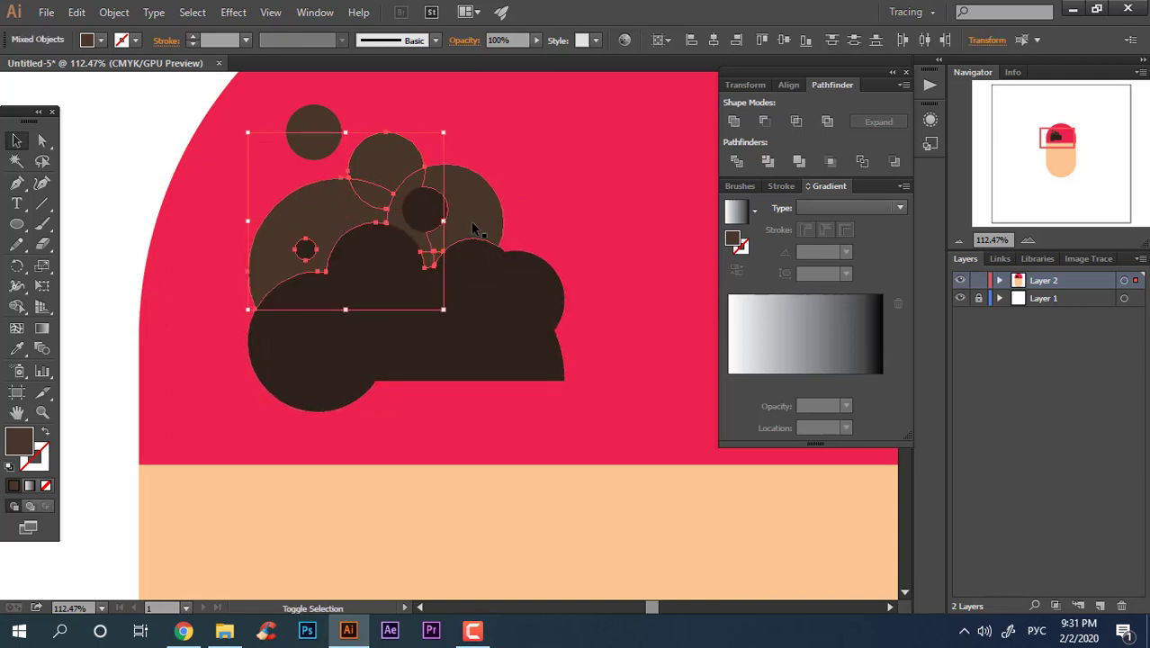
pyautogui.keyDown('shift'); pyautogui.click(425, 246); pyautogui.keyUp('shift')
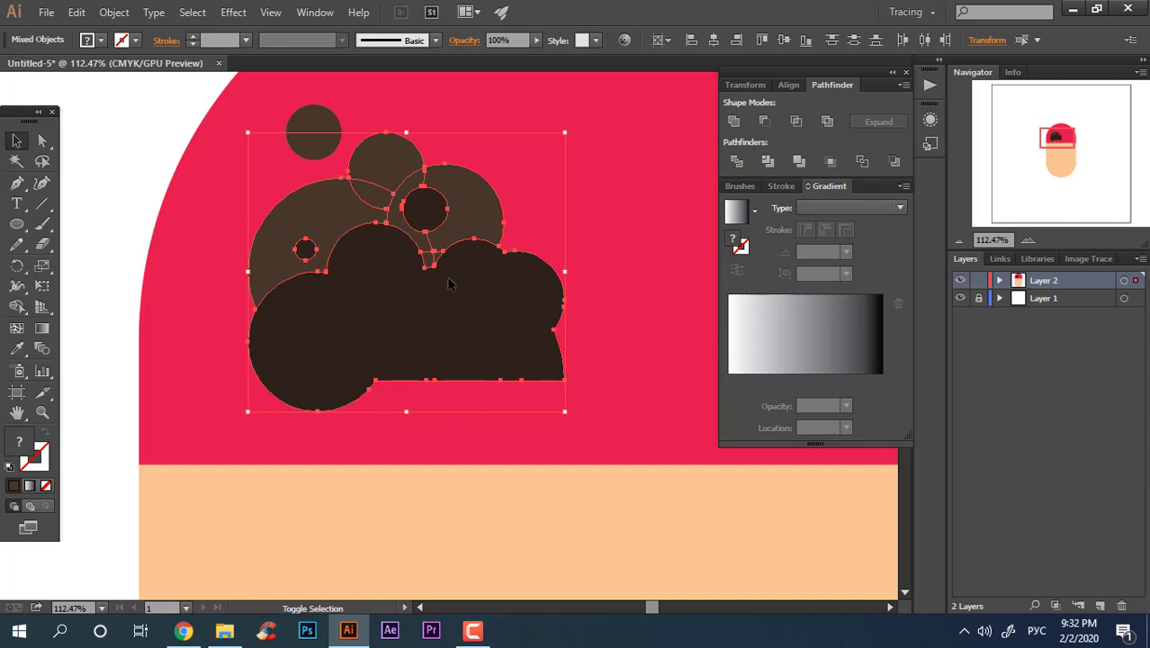
pyautogui.keyDown('shift'); pyautogui.click(407, 232); pyautogui.keyUp('shift')
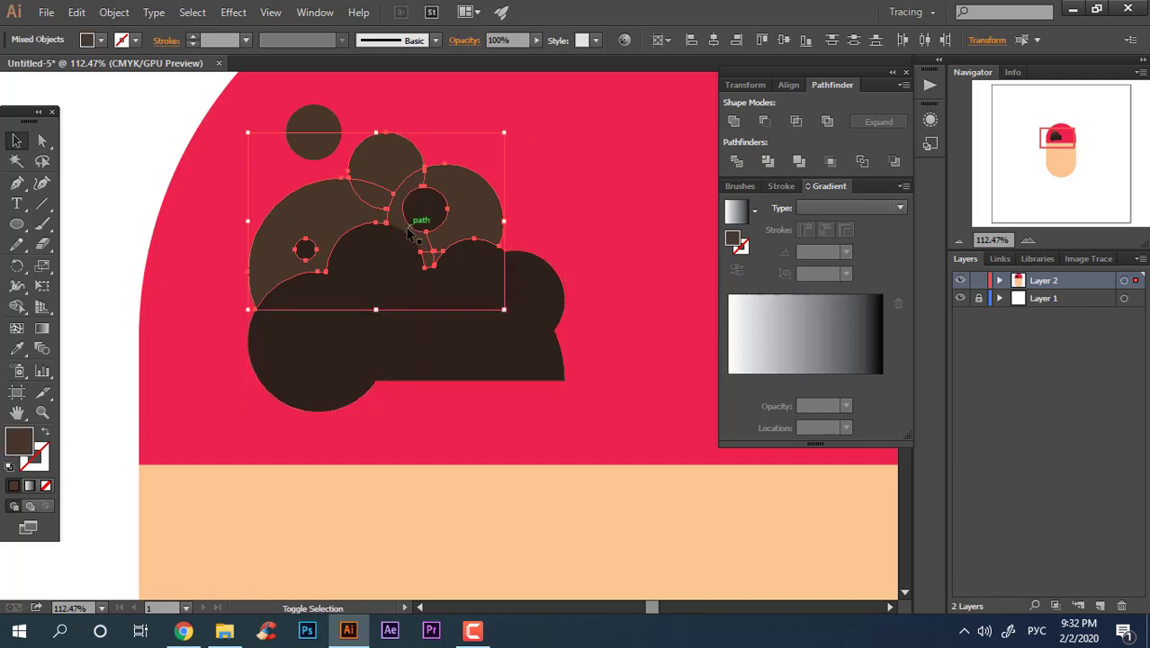
pyautogui.keyDown('shift'); pyautogui.click(359, 150); pyautogui.keyUp('shift')
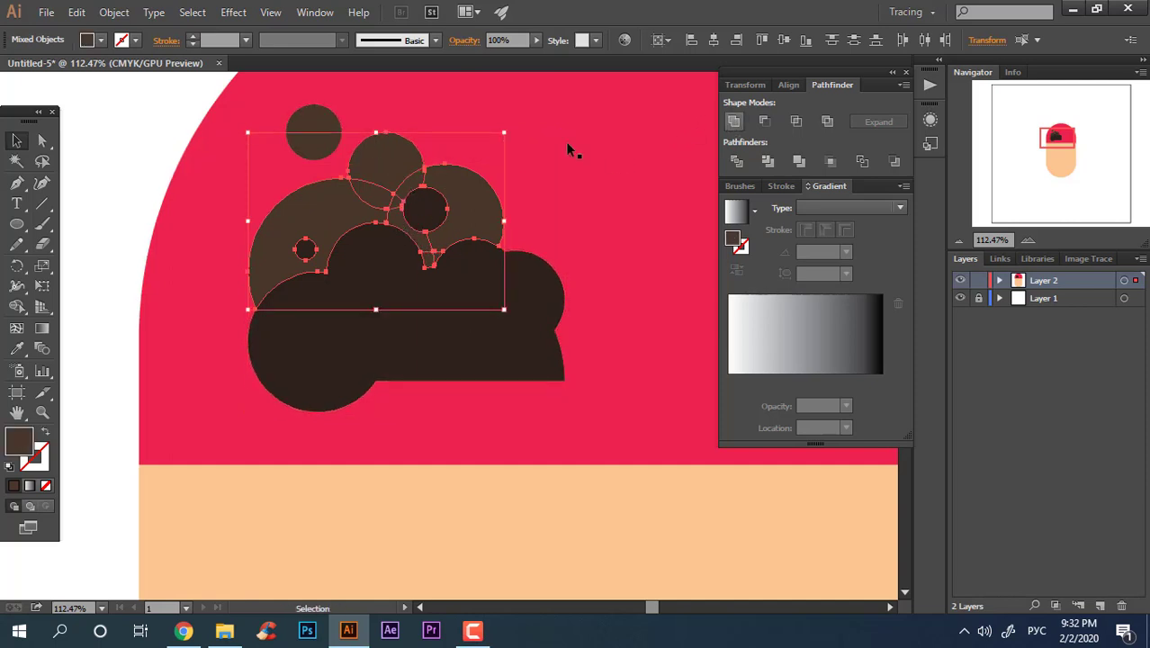
# Merge the small leftover piece beside the larger dark dot with the united lighter brown shape
pyautogui.keyDown('shift'); pyautogui.click(395, 207); pyautogui.keyUp('shift')
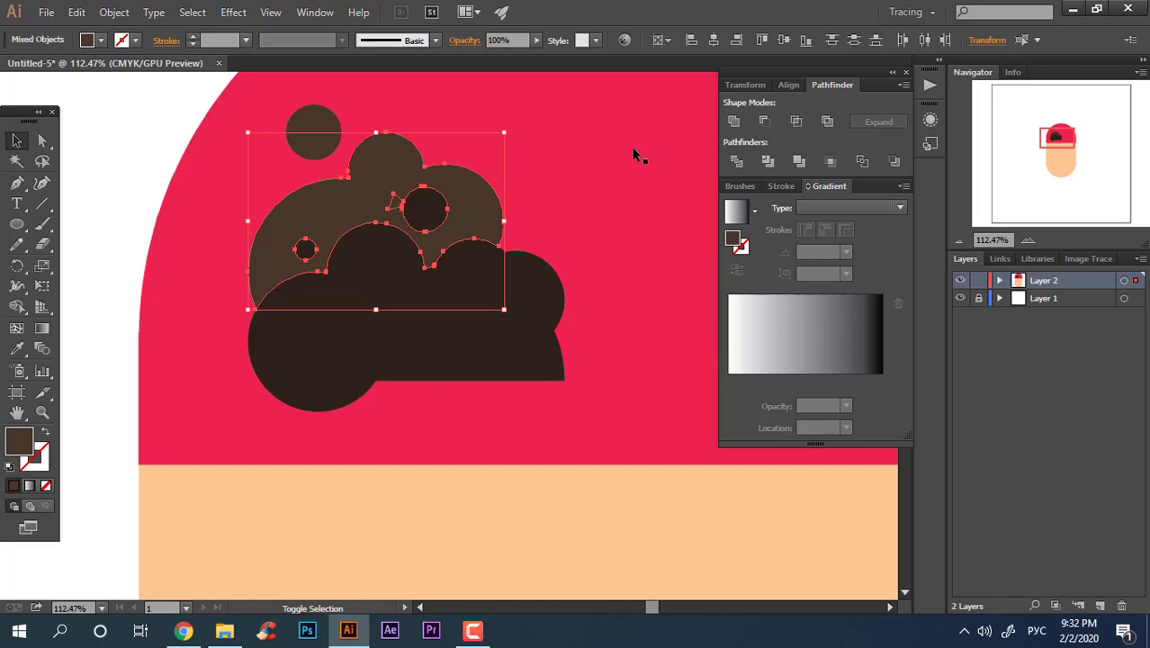
pyautogui.click(733, 123)
pyautogui.click(173, 162)
# Draw a rectangle from the dark cloud's lower right corner down to the bottom edge of the red cap
pyautogui.press('z')
pyautogui.moveTo(473, 239); pyautogui.dragTo(241, 307)
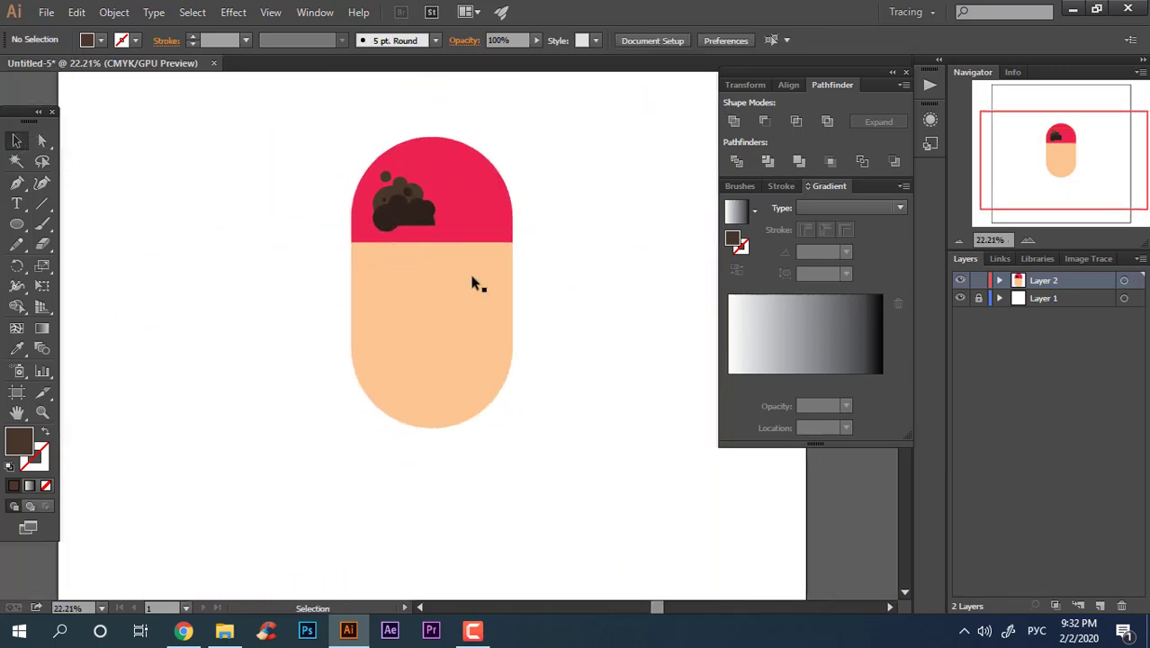
pyautogui.moveTo(553, 223); pyautogui.dragTo(589, 222)
pyautogui.moveTo(516, 226); pyautogui.dragTo(534, 320)
pyautogui.moveTo(466, 317); pyautogui.dragTo(585, 317)
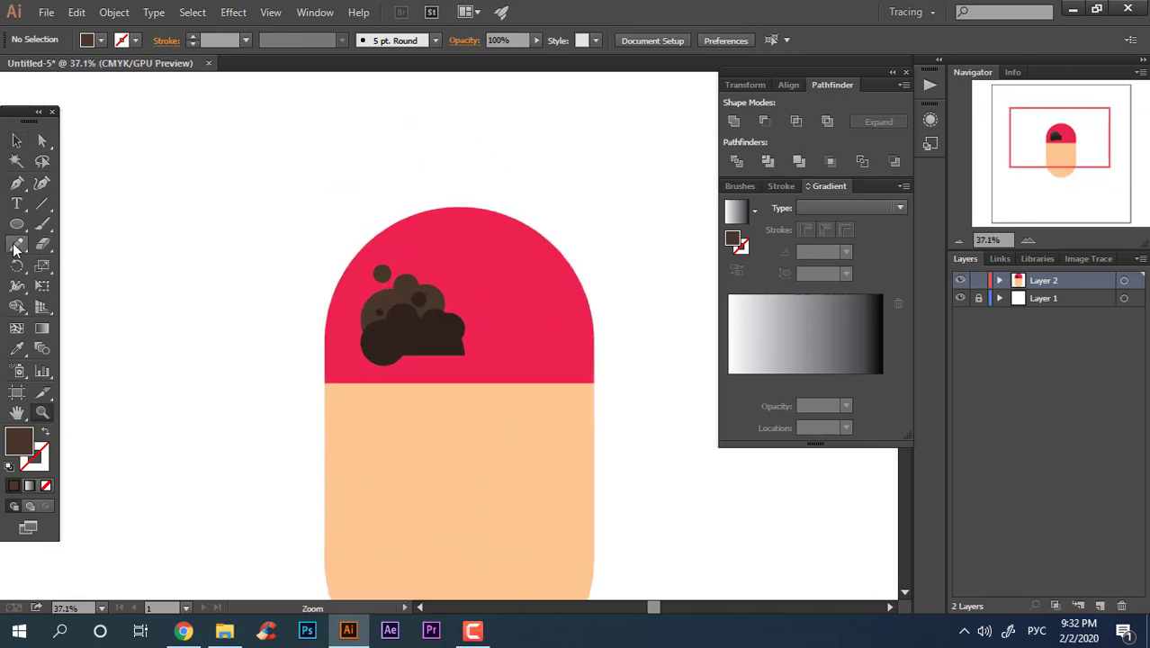
pyautogui.press('z')
pyautogui.moveTo(476, 417); pyautogui.dragTo(567, 417)
pyautogui.moveTo(12, 226); pyautogui.dragTo(79, 225)
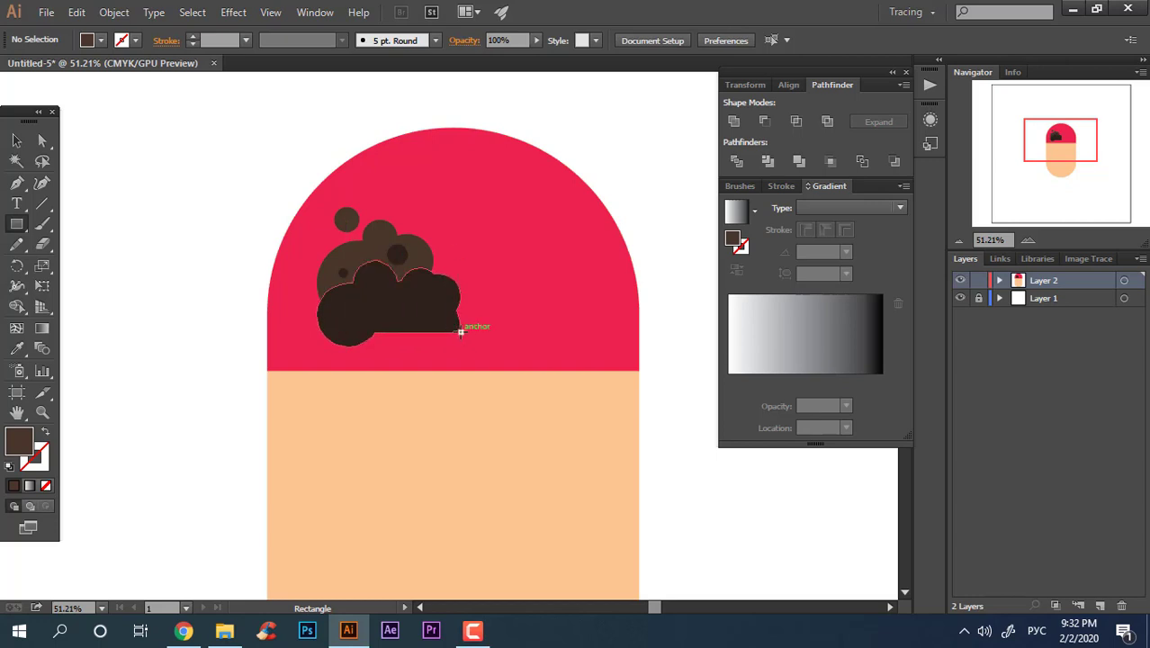
pyautogui.moveTo(461, 332); pyautogui.dragTo(343, 372)
# Set the rectangle's fill to the dark slate blue 2D353F
pyautogui.press('z')
pyautogui.moveTo(506, 430); pyautogui.dragTo(543, 433)
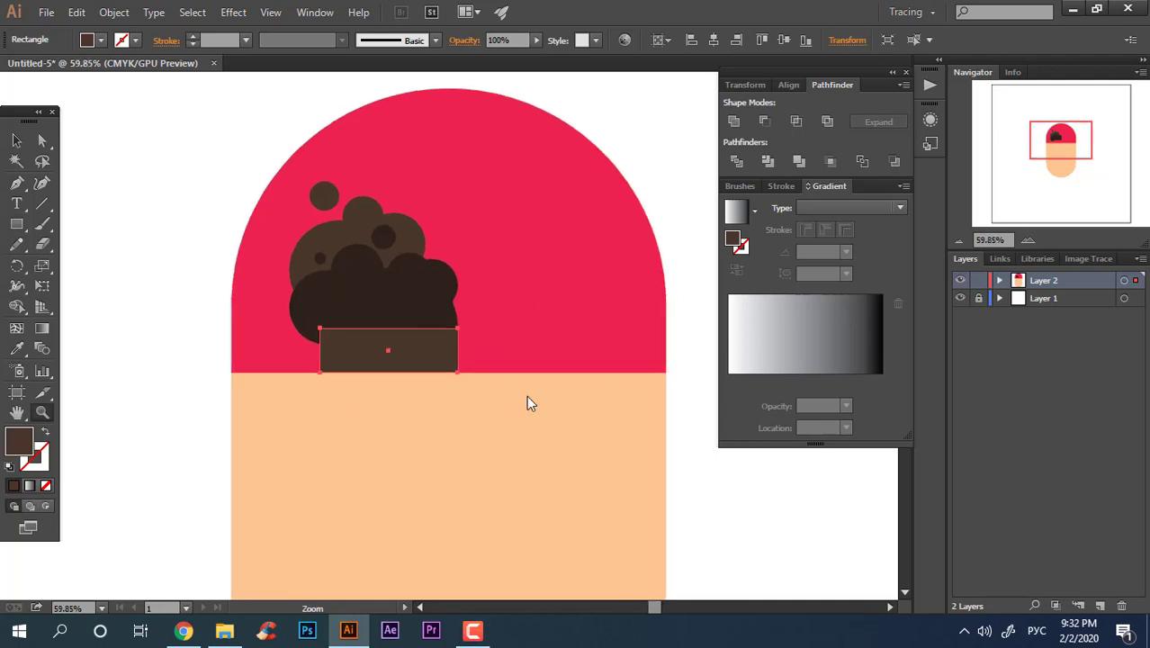
pyautogui.doubleClick(19, 440)
pyautogui.click(424, 418)
pyautogui.click(627, 335)
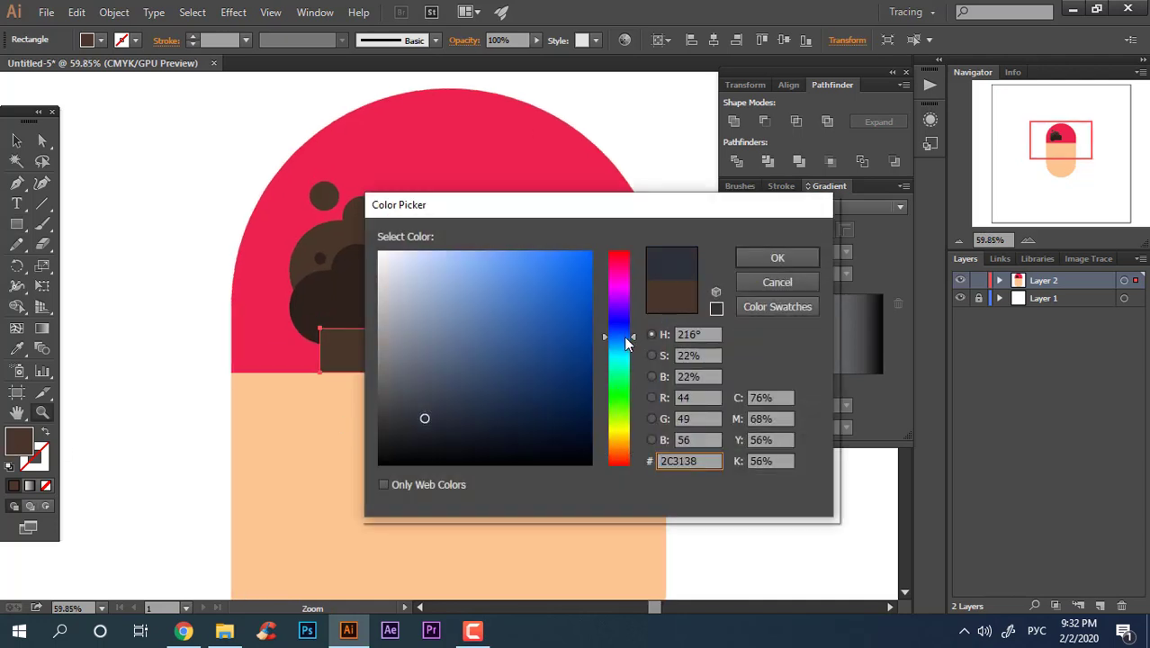
pyautogui.click(411, 412)
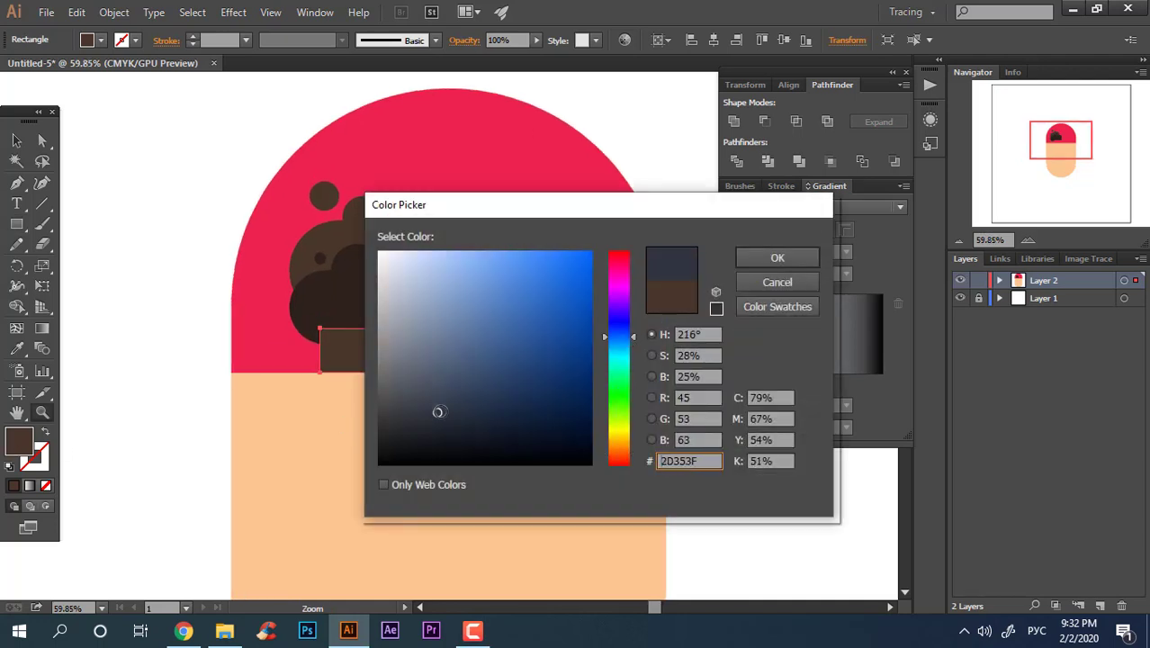
pyautogui.click(776, 259)
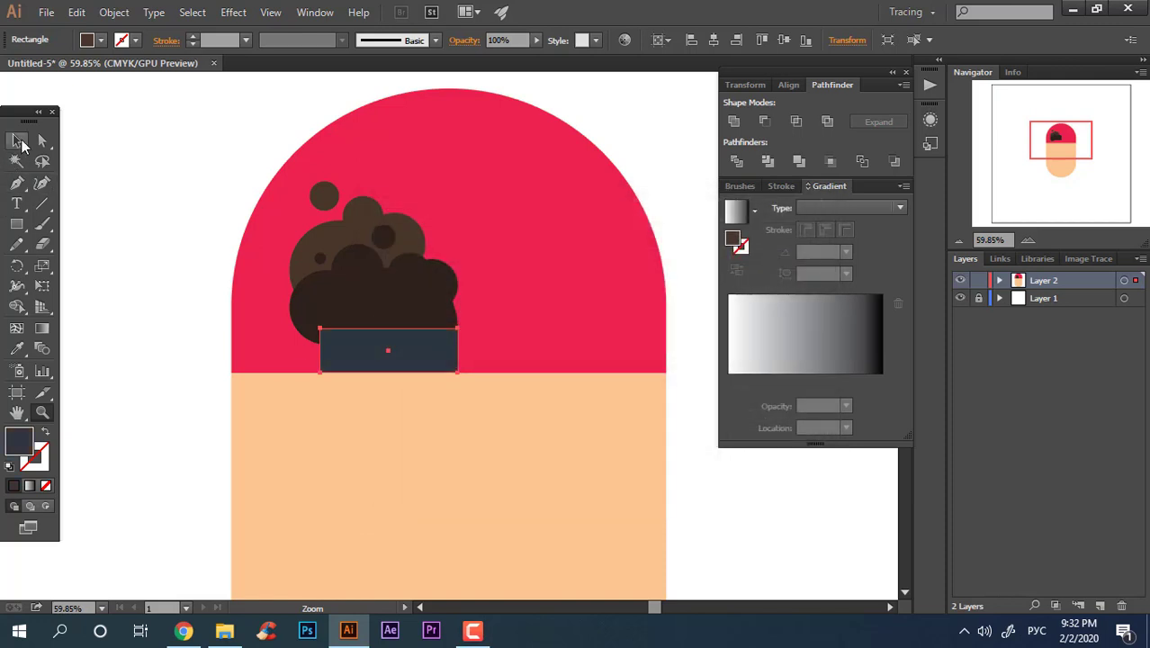
# Send the slate rectangle behind the dark cloud and stretch it sideways past the cloud's right edge
pyautogui.click(20, 143)
pyautogui.hotkey('ctrl', '[')
pyautogui.press('z')
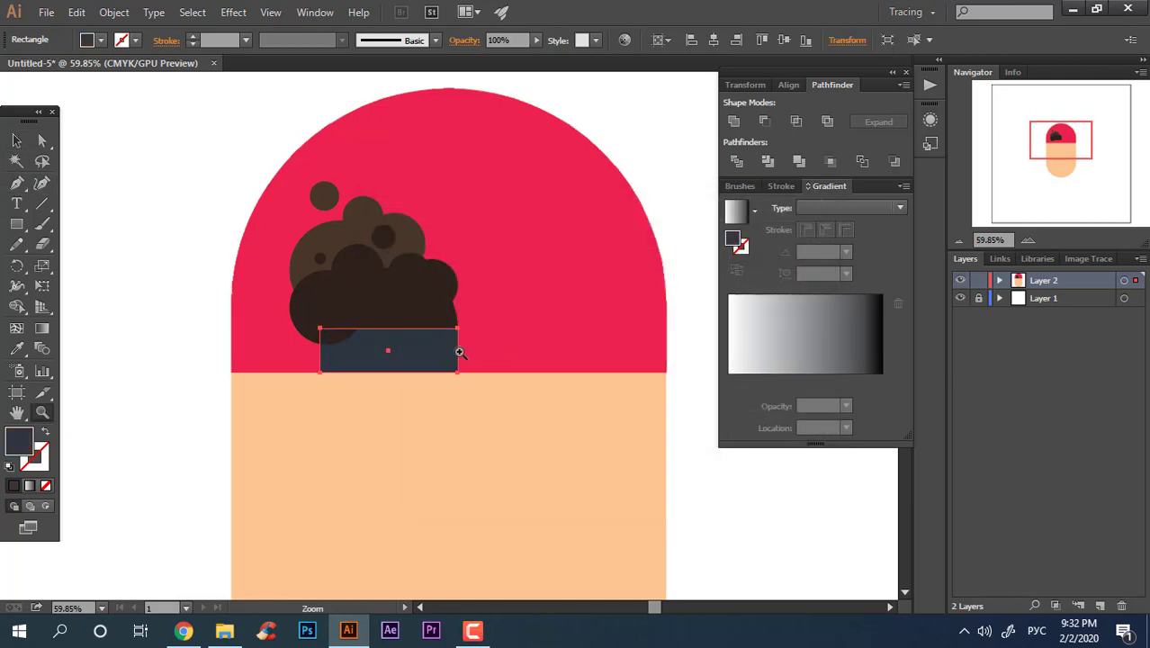
pyautogui.click(460, 352)
pyautogui.click(16, 140)
pyautogui.moveTo(456, 357); pyautogui.dragTo(497, 359)
# Round the two right corners of the slate rectangle fully into a semicircular end, then deselect it
pyautogui.click(41, 141)
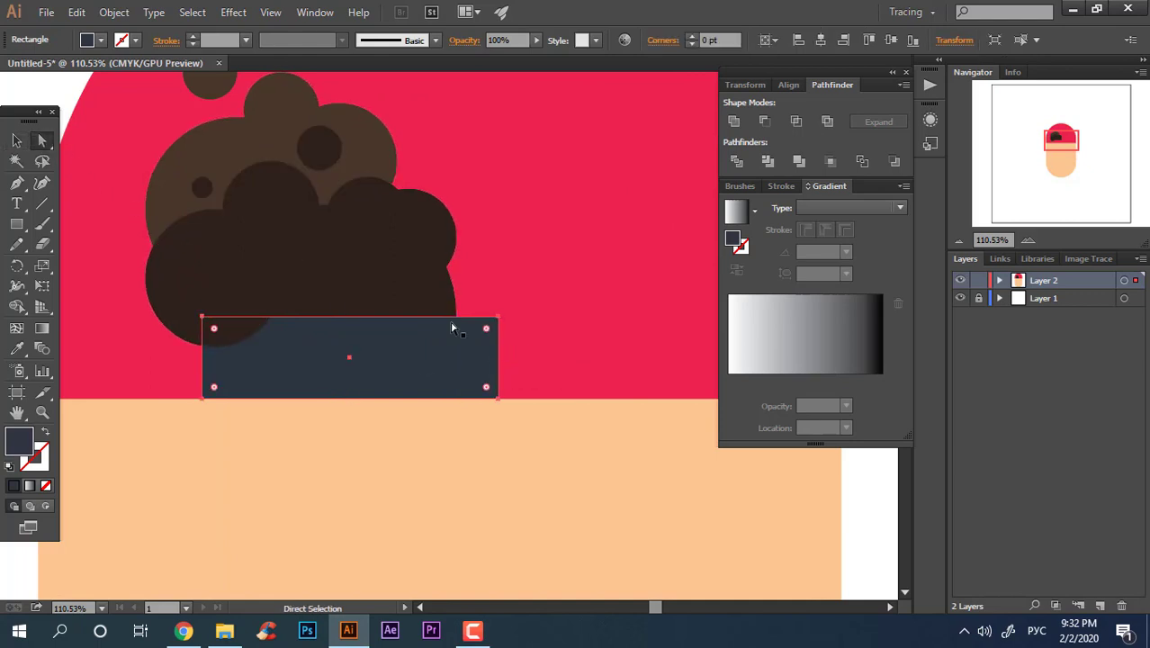
pyautogui.click(497, 395)
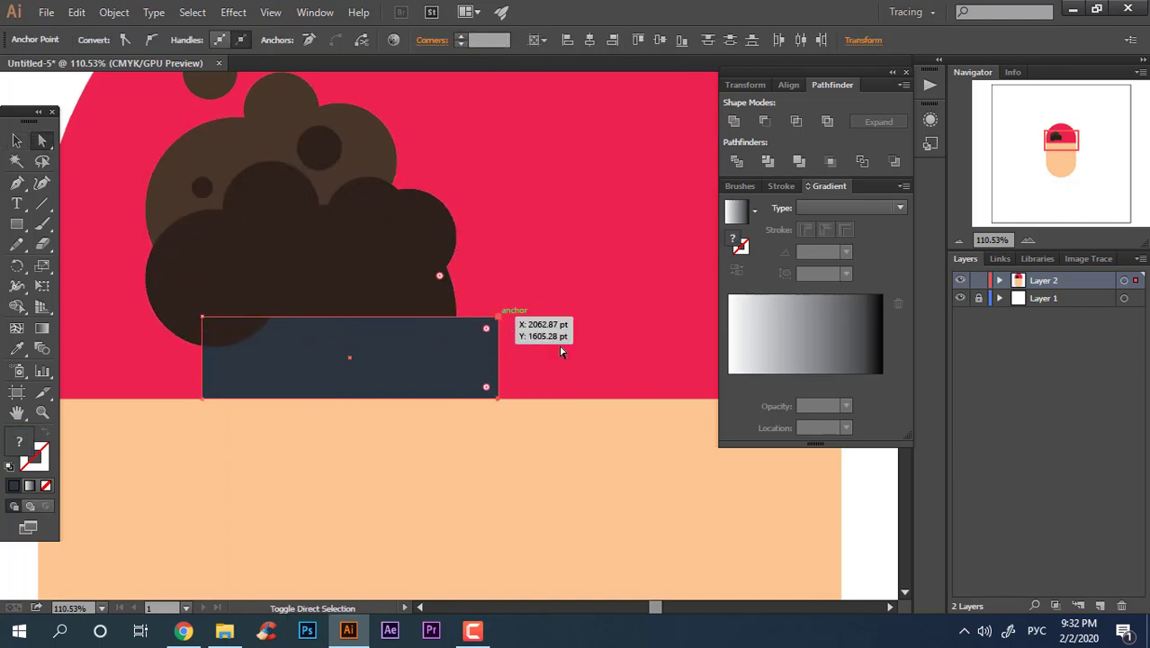
pyautogui.keyDown('shift'); pyautogui.click(497, 317); pyautogui.keyUp('shift')
pyautogui.moveTo(489, 336); pyautogui.dragTo(387, 342)
pyautogui.press('z')
pyautogui.keyDown('alt'); pyautogui.click(300, 356); pyautogui.keyUp('alt')
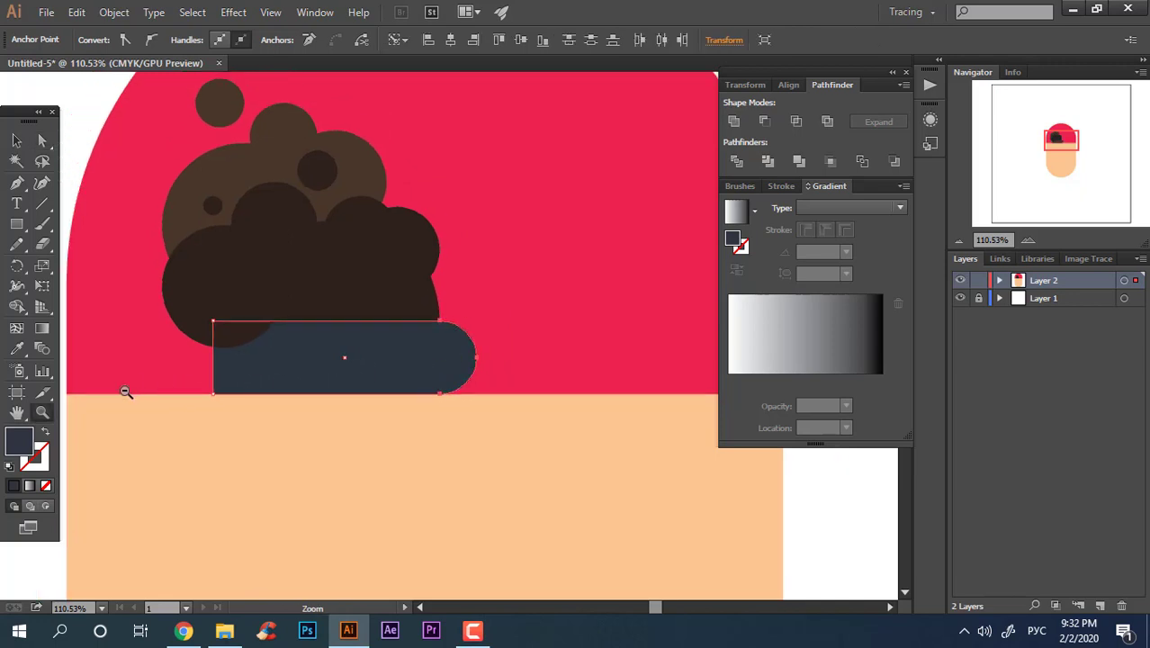
pyautogui.hotkey('ctrl', 'shift', 'a')
# Draw a small circle near the slate band's left end and fill it with the red sampled from the cap
pyautogui.keyDown('alt'); pyautogui.click(300, 311); pyautogui.keyUp('alt')
pyautogui.click(298, 303)
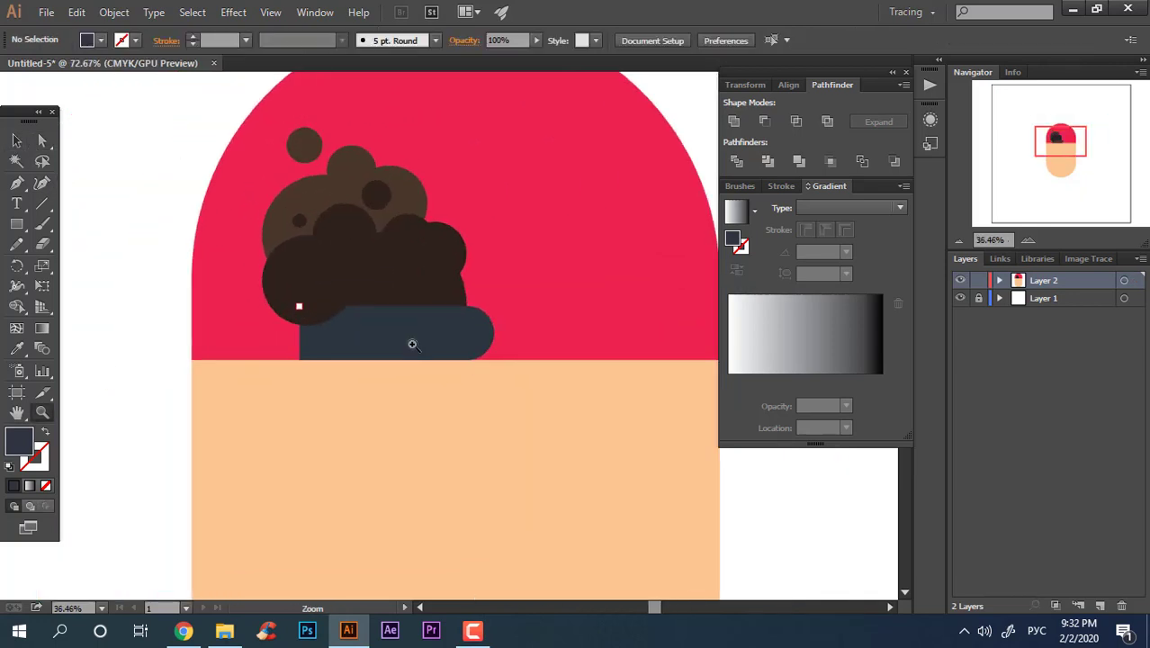
pyautogui.click(413, 342)
pyautogui.click(475, 384)
pyautogui.moveTo(17, 224); pyautogui.dragTo(99, 264)
pyautogui.moveTo(256, 338)
pyautogui.mouseDown()
pyautogui.moveTo(270, 348)
pyautogui.moveTo(260, 345)
pyautogui.mouseUp()
pyautogui.click(90, 341)
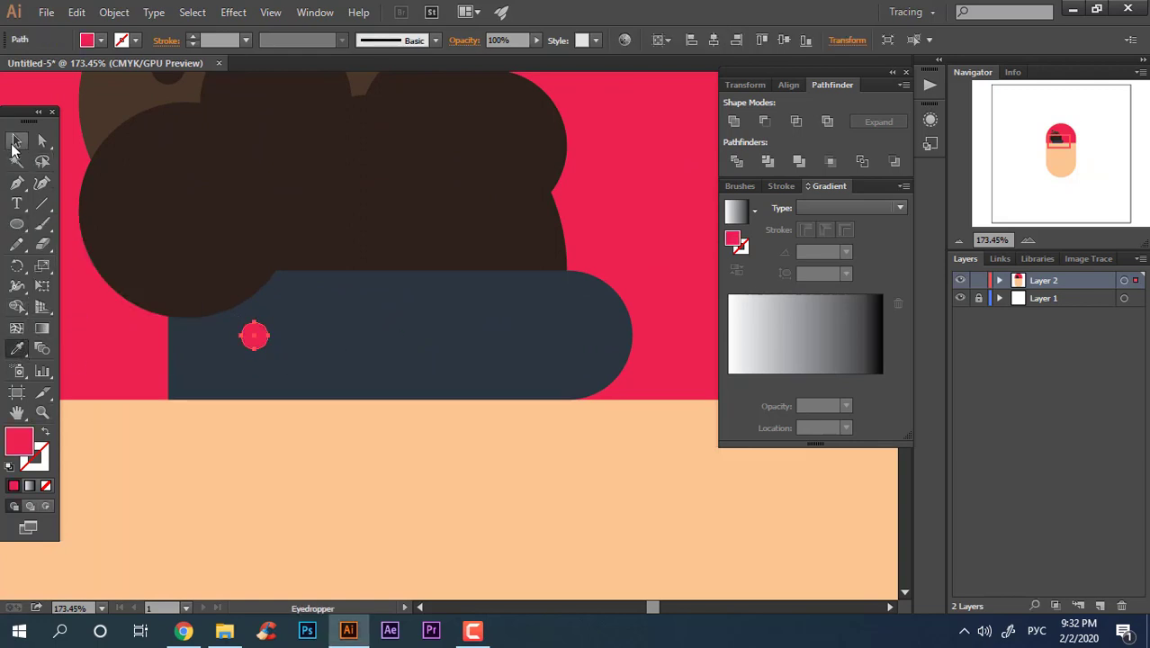
# Position the red dot on the slate band and copy it sideways into a row of five evenly spaced dots
pyautogui.press('z')
pyautogui.click(334, 411)
pyautogui.click(16, 141)
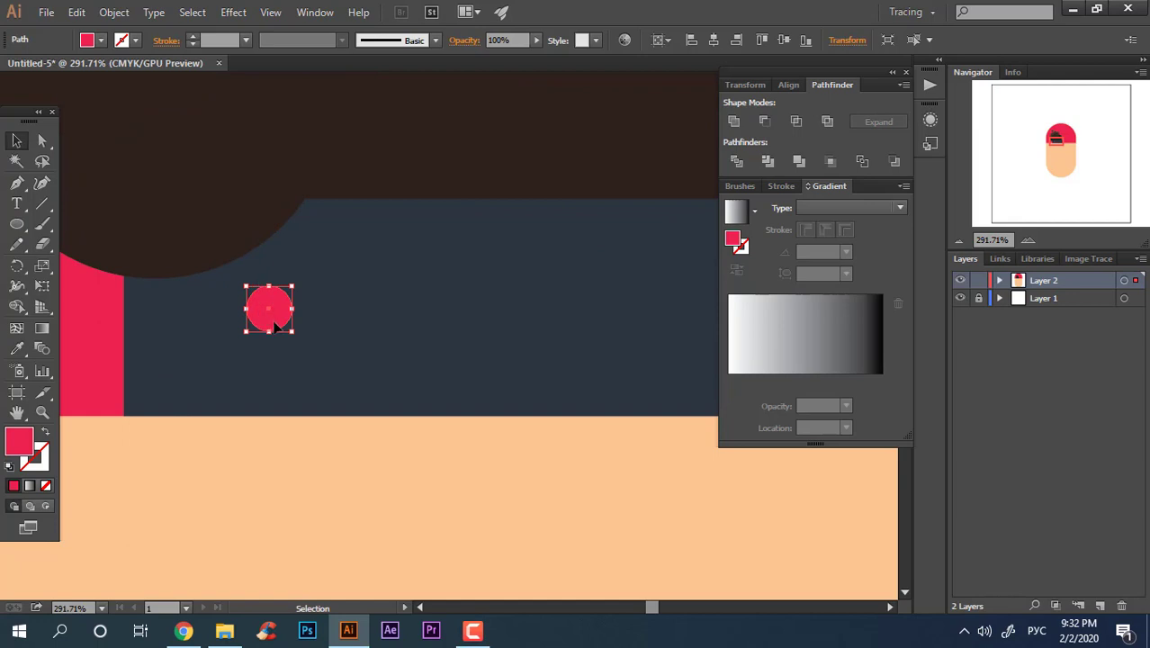
pyautogui.moveTo(274, 328); pyautogui.dragTo(298, 334)
pyautogui.moveTo(415, 340); pyautogui.dragTo(267, 363)
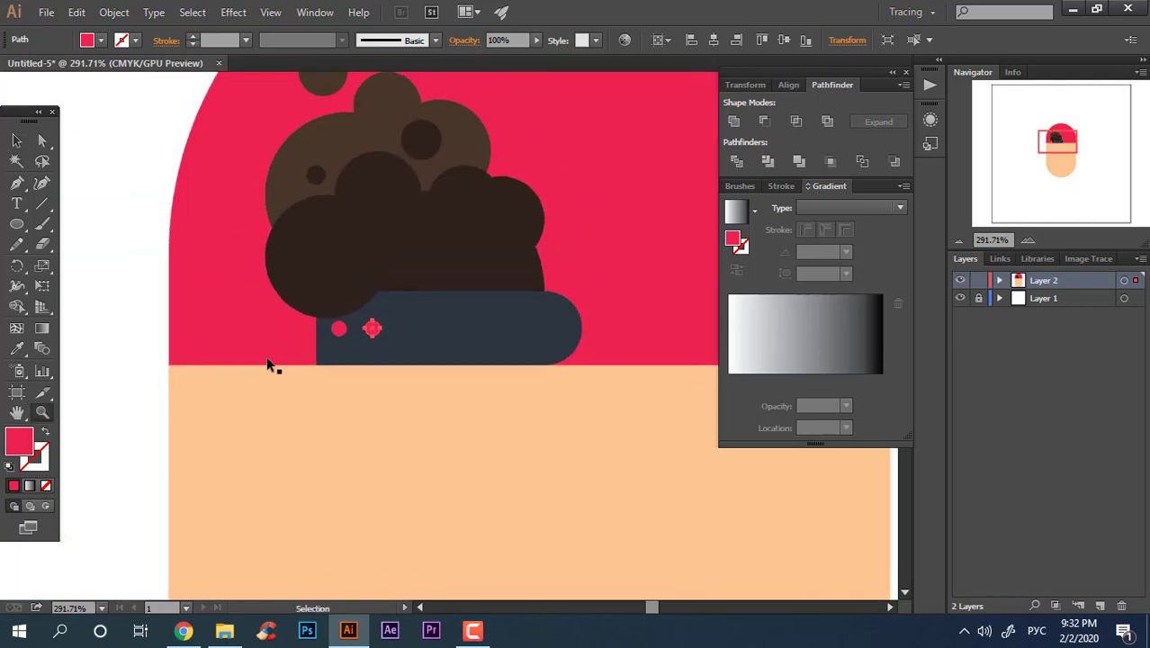
pyautogui.hotkey('ctrl', 'd')
pyautogui.hotkey('ctrl', 'd')
pyautogui.hotkey('ctrl', 'd')
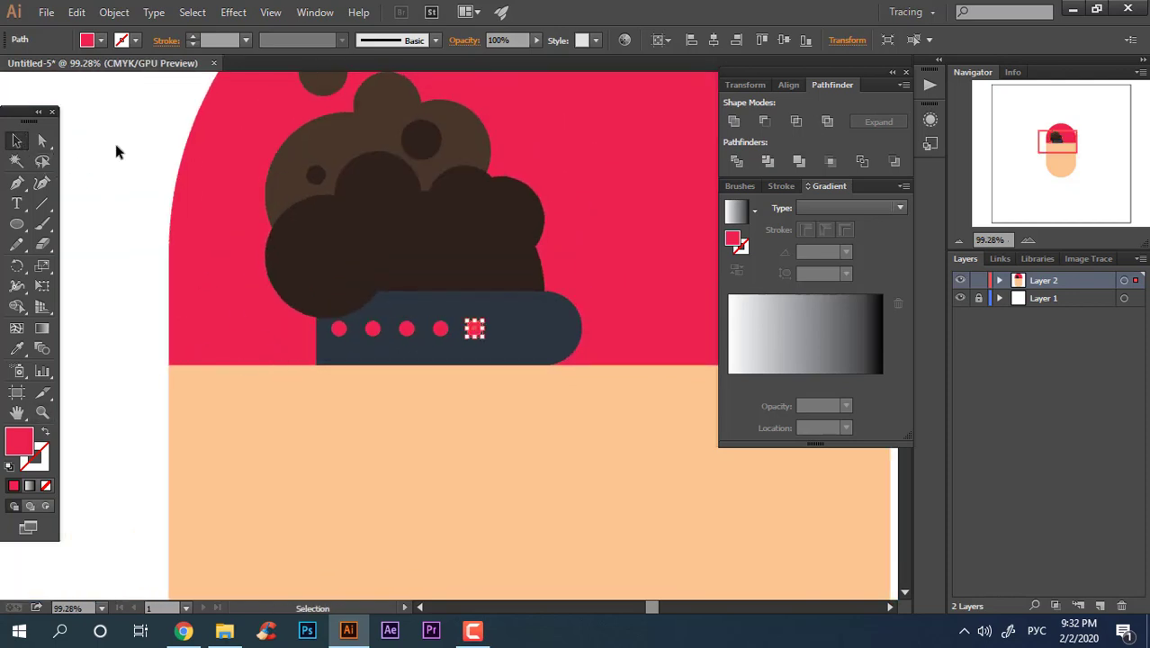
# Draw a large red circle overlapping the cap's upper left part and extending beyond its outline
pyautogui.click(115, 144)
pyautogui.press('z')
pyautogui.moveTo(282, 185); pyautogui.dragTo(162, 202)
pyautogui.moveTo(401, 268); pyautogui.dragTo(328, 277)
pyautogui.moveTo(439, 299); pyautogui.dragTo(442, 348)
pyautogui.moveTo(405, 236); pyautogui.dragTo(448, 255)
pyautogui.moveTo(231, 95); pyautogui.dragTo(445, 217)
# Change the cap's fill to the darker red E21A4A
pyautogui.click(16, 141)
pyautogui.hotkey('ctrl', 'shift', '[')
pyautogui.click(473, 308)
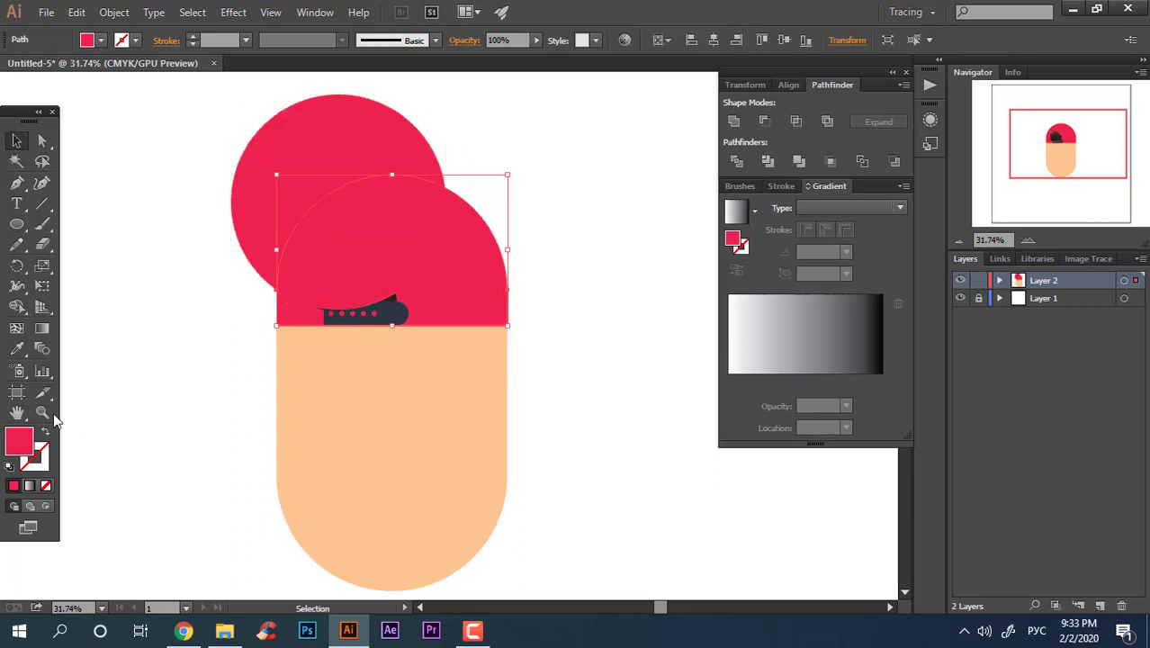
pyautogui.doubleClick(13, 438)
pyautogui.click(569, 275)
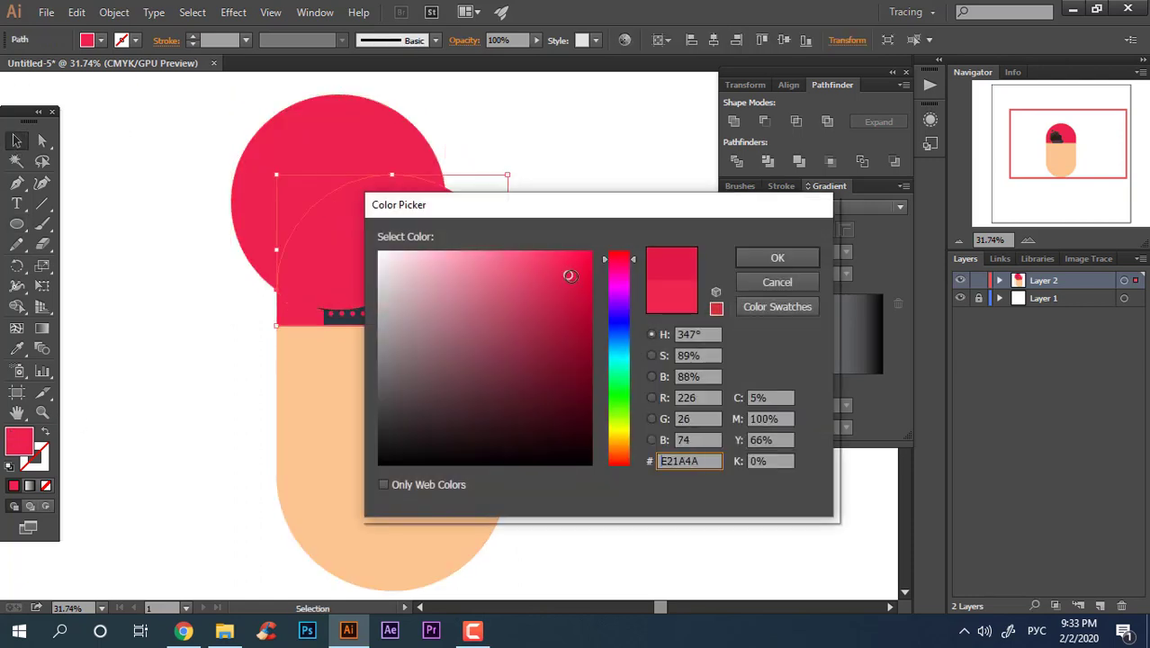
pyautogui.press('Return')
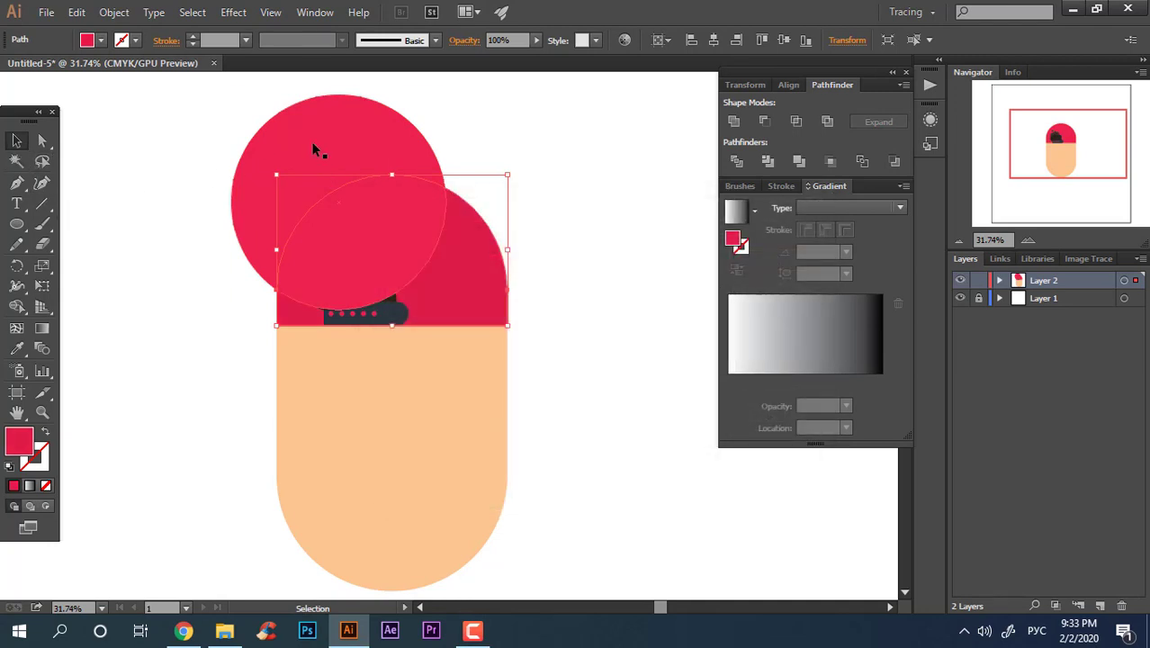
# Arrange the large red circle behind the brown cloud shapes but in front of the cap
pyautogui.click(312, 143)
pyautogui.hotkey('ctrl', 'shift', '[')
pyautogui.hotkey('ctrl', ']')
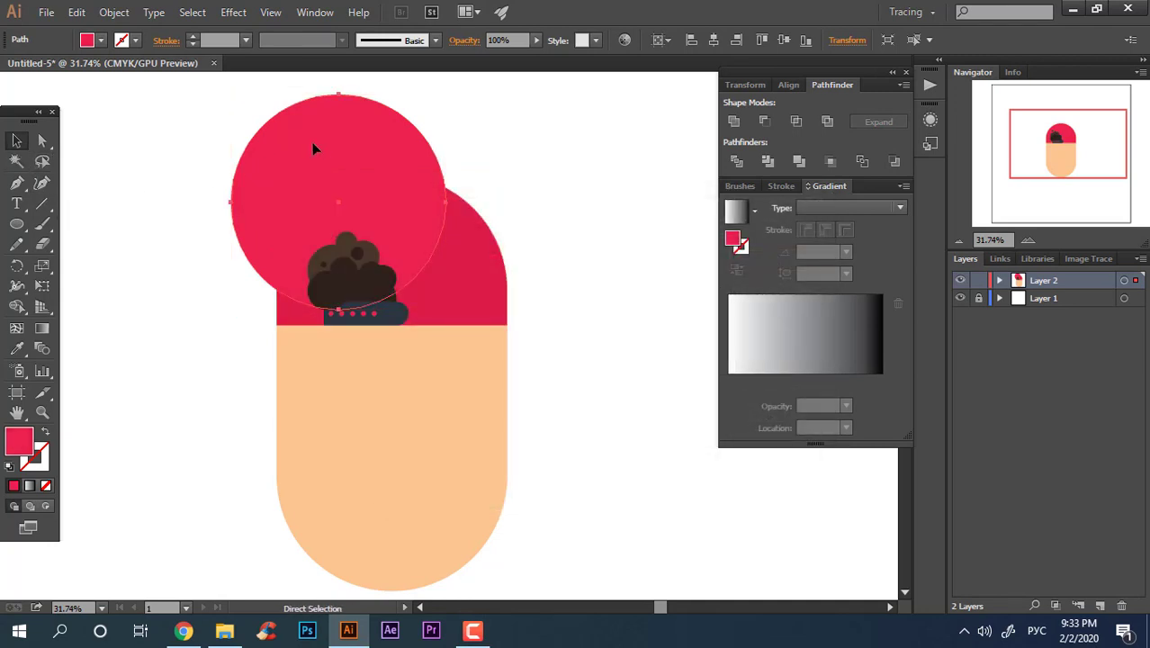
pyautogui.hotkey('ctrl', '[')
# Divide the large circle and the cap with Pathfinder, ungroup the pieces and delete the part outside the cap
pyautogui.keyDown('shift'); pyautogui.click(492, 252); pyautogui.keyUp('shift')
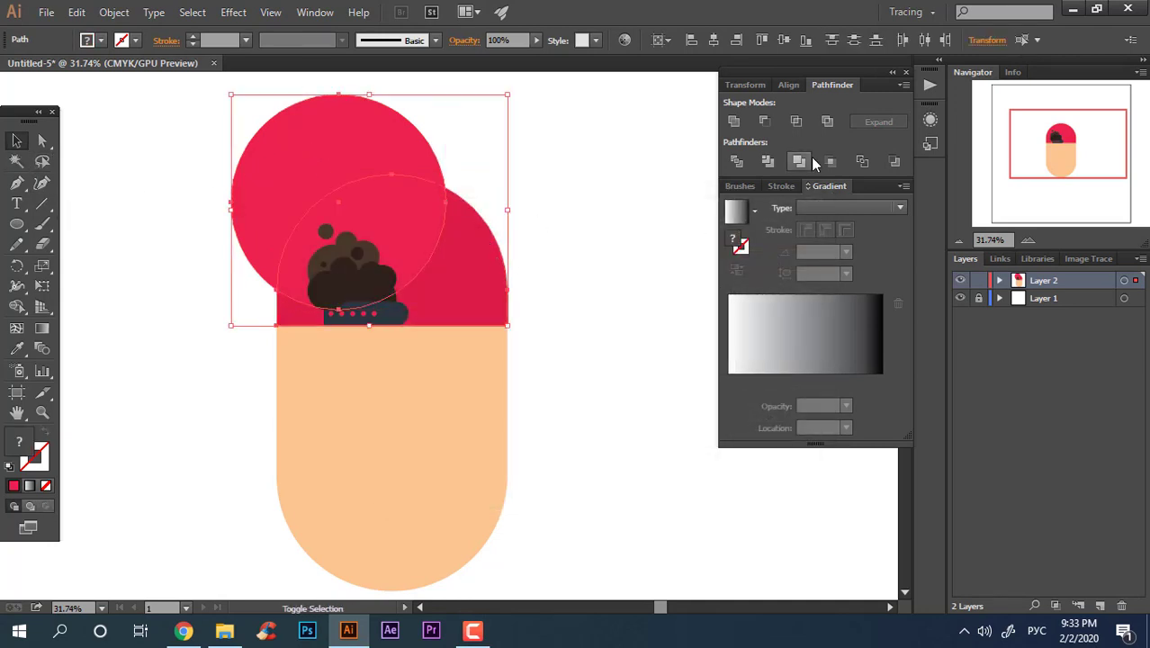
pyautogui.click(738, 165)
pyautogui.rightClick(441, 290)
pyautogui.click(521, 393)
pyautogui.click(360, 140)
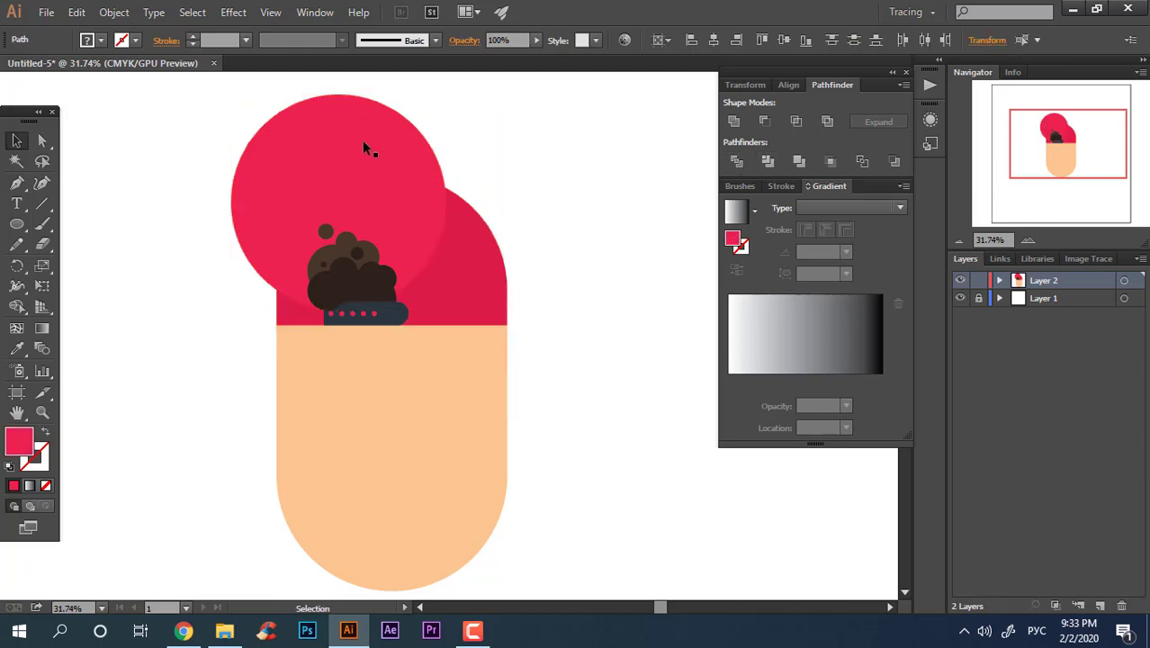
pyautogui.press('Delete')
# Draw a long thin bar along the cap's bottom edge extending past its right side, filled with the slate band's color
pyautogui.press('z')
pyautogui.moveTo(601, 286); pyautogui.dragTo(636, 374)
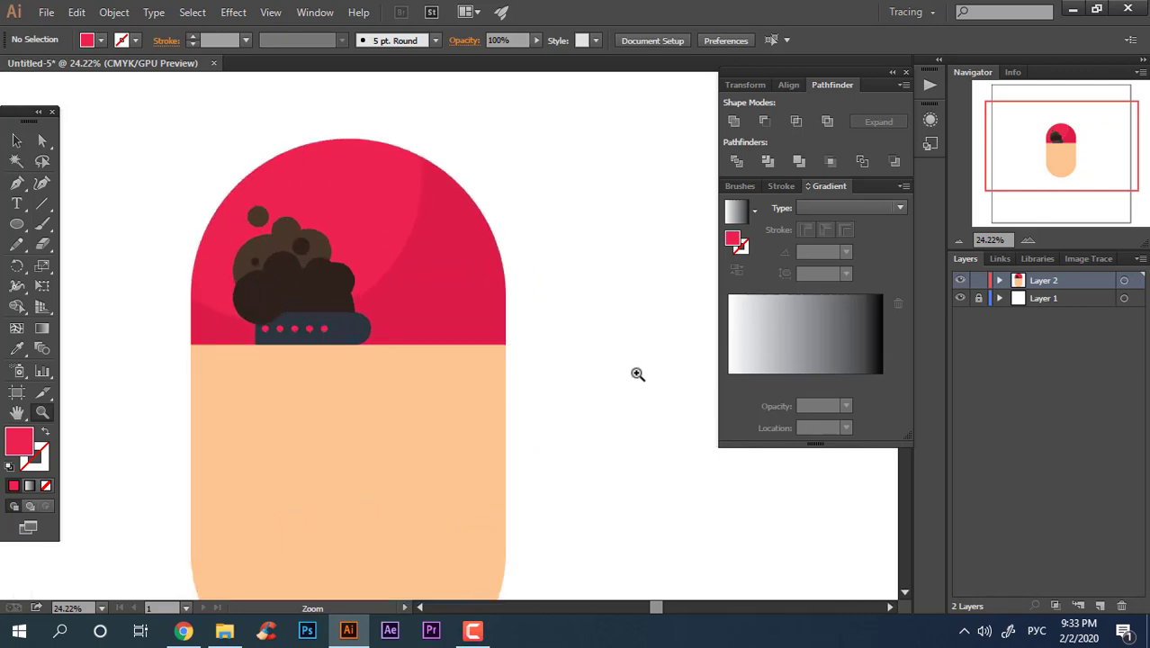
pyautogui.click(18, 227)
pyautogui.click(100, 224)
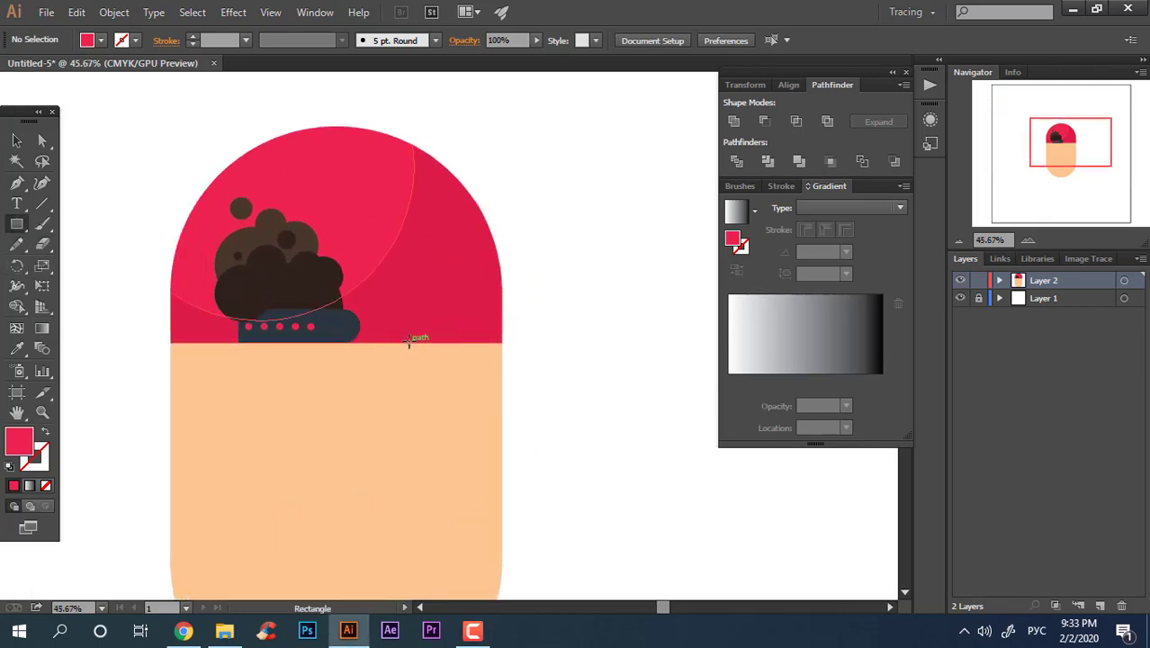
pyautogui.moveTo(411, 340); pyautogui.dragTo(705, 332)
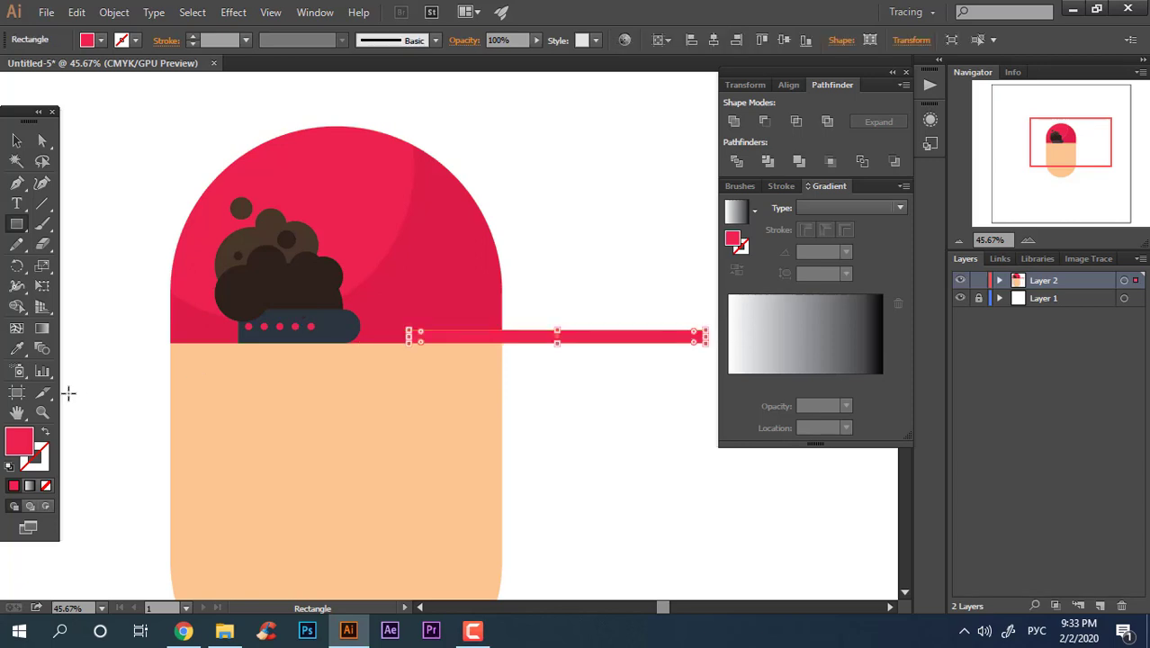
pyautogui.click(16, 349)
pyautogui.click(324, 320)
# Round the two right corners of the thin slate bar fully and deselect it
pyautogui.press('z')
pyautogui.moveTo(467, 339); pyautogui.dragTo(392, 373)
pyautogui.moveTo(216, 293); pyautogui.dragTo(290, 286)
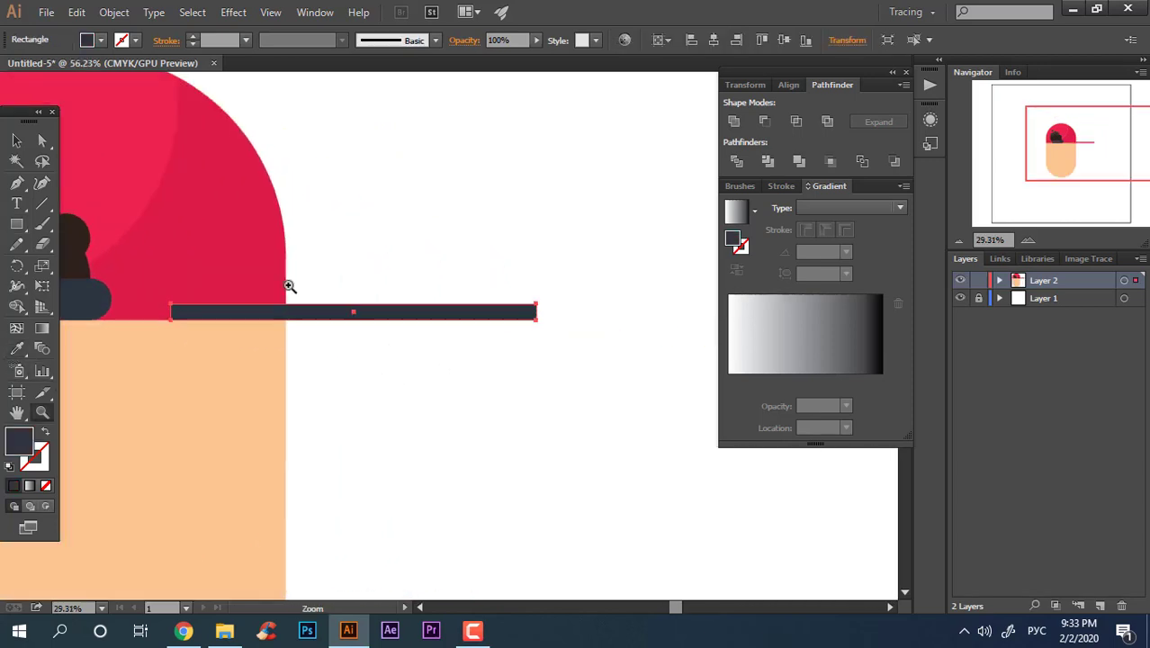
pyautogui.press('v')
pyautogui.moveTo(661, 370); pyautogui.dragTo(500, 249)
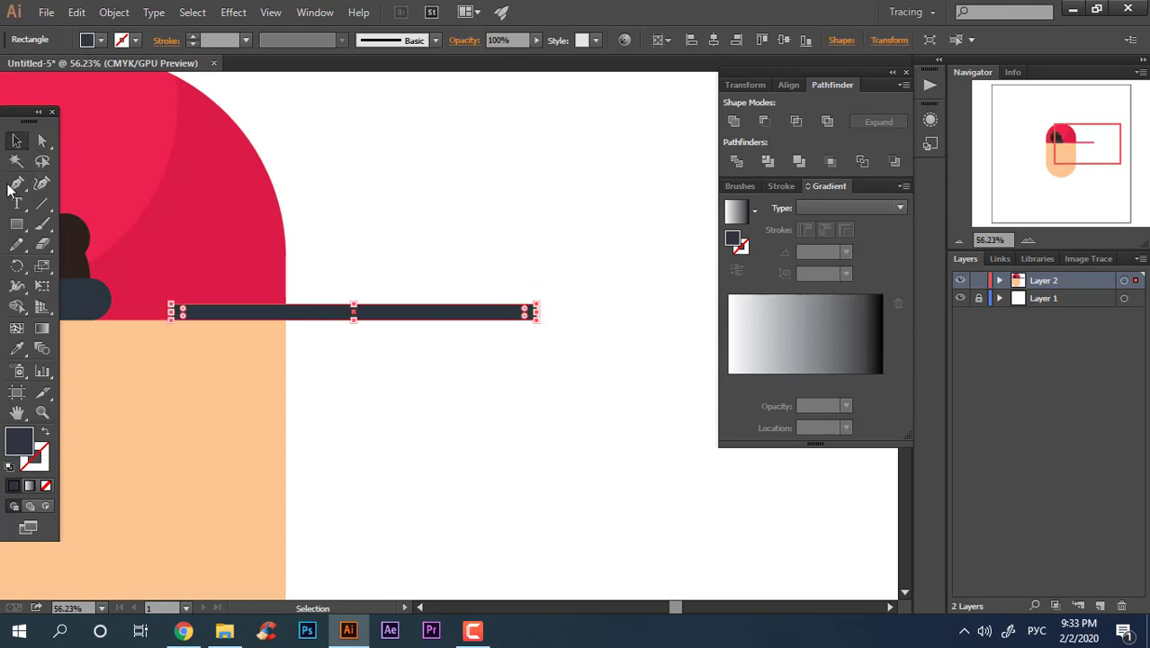
pyautogui.press('a')
pyautogui.moveTo(600, 398); pyautogui.dragTo(500, 231)
pyautogui.moveTo(526, 312); pyautogui.dragTo(266, 321)
pyautogui.click(16, 141)
pyautogui.click(435, 429)
pyautogui.press('z')
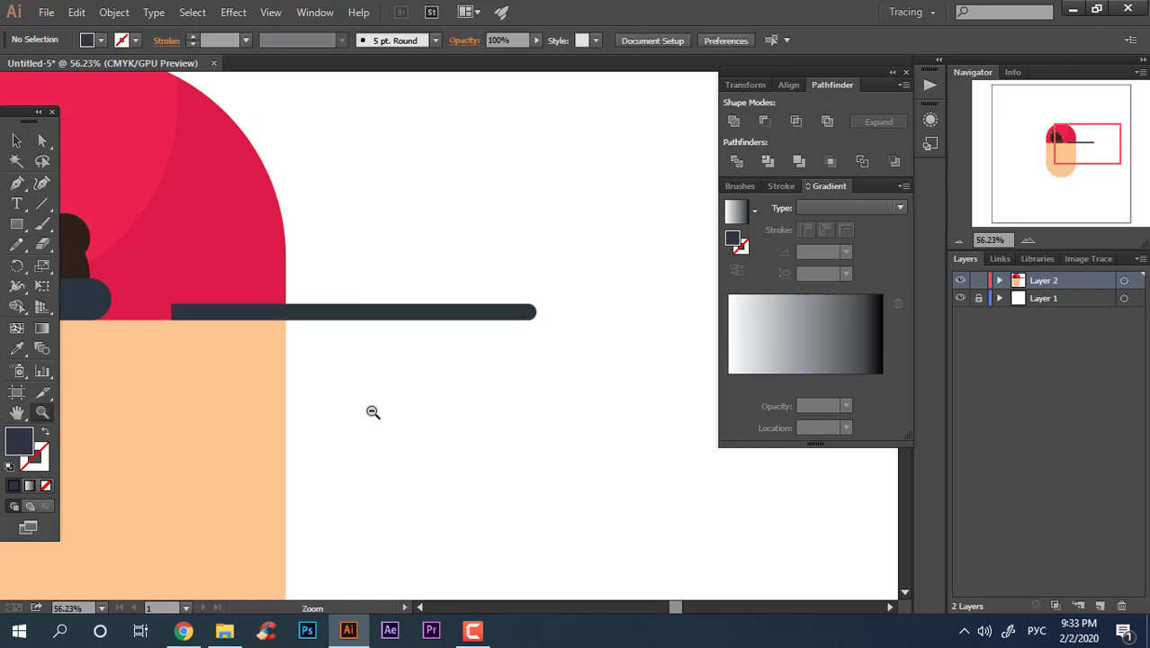
# Shorten the front copy of the thin slate bar to just past the cap's right edge and fill it with a darker slate
pyautogui.moveTo(573, 402); pyautogui.dragTo(507, 432)
pyautogui.moveTo(628, 408); pyautogui.dragTo(580, 445)
pyautogui.click(15, 141)
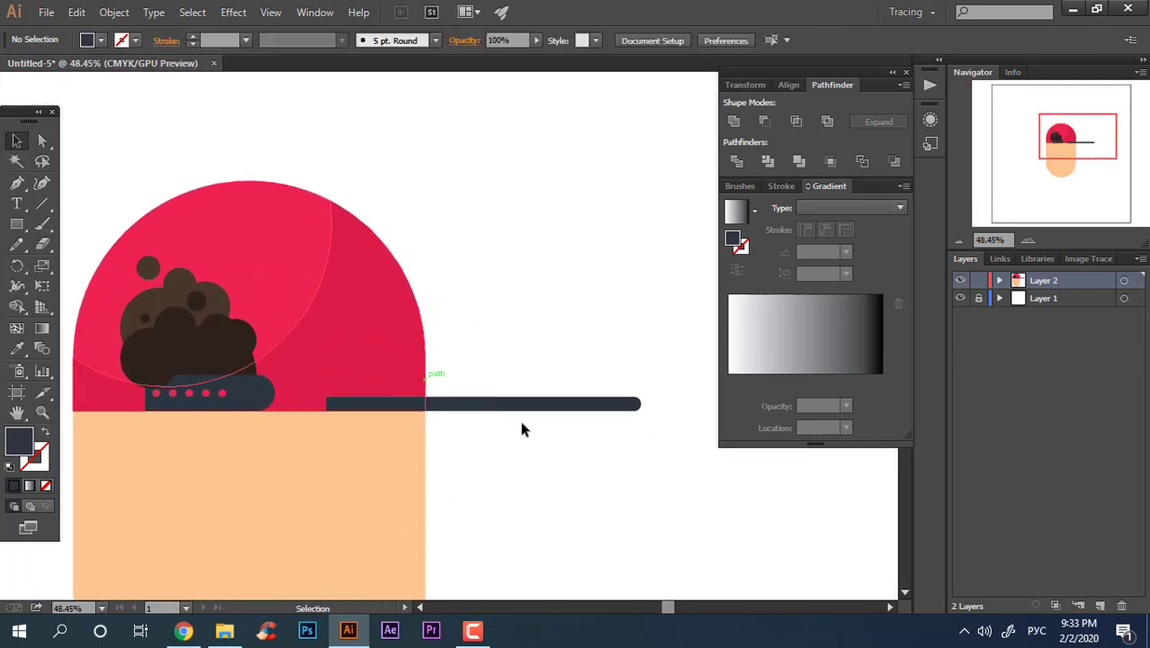
pyautogui.click(519, 407)
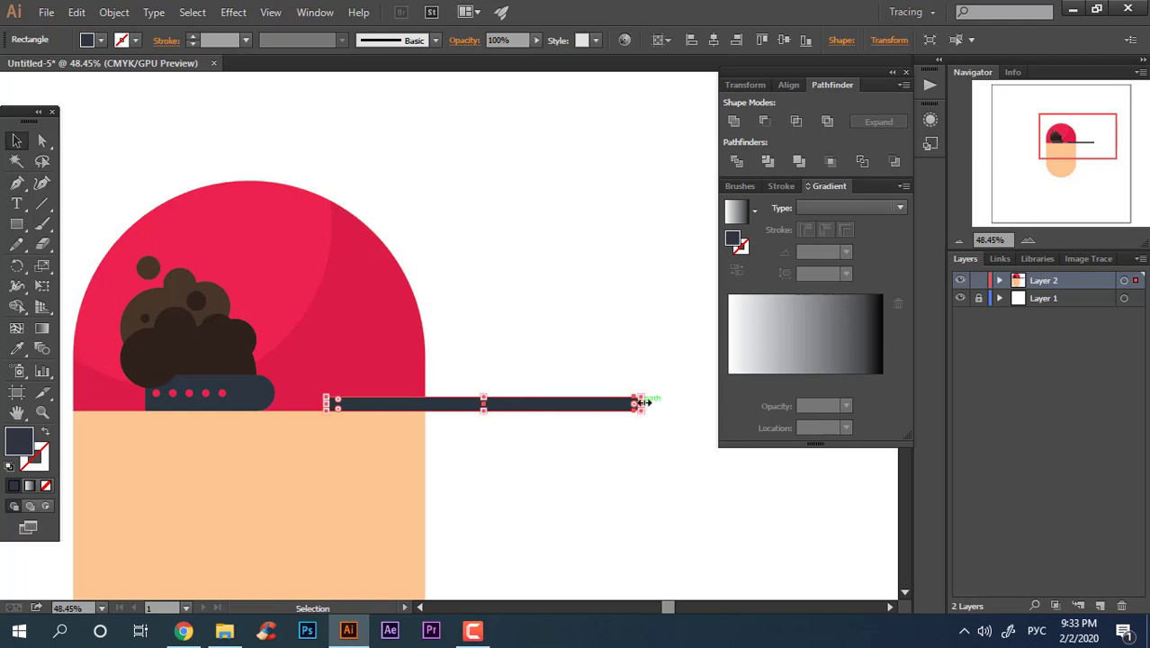
pyautogui.moveTo(643, 403); pyautogui.dragTo(468, 404)
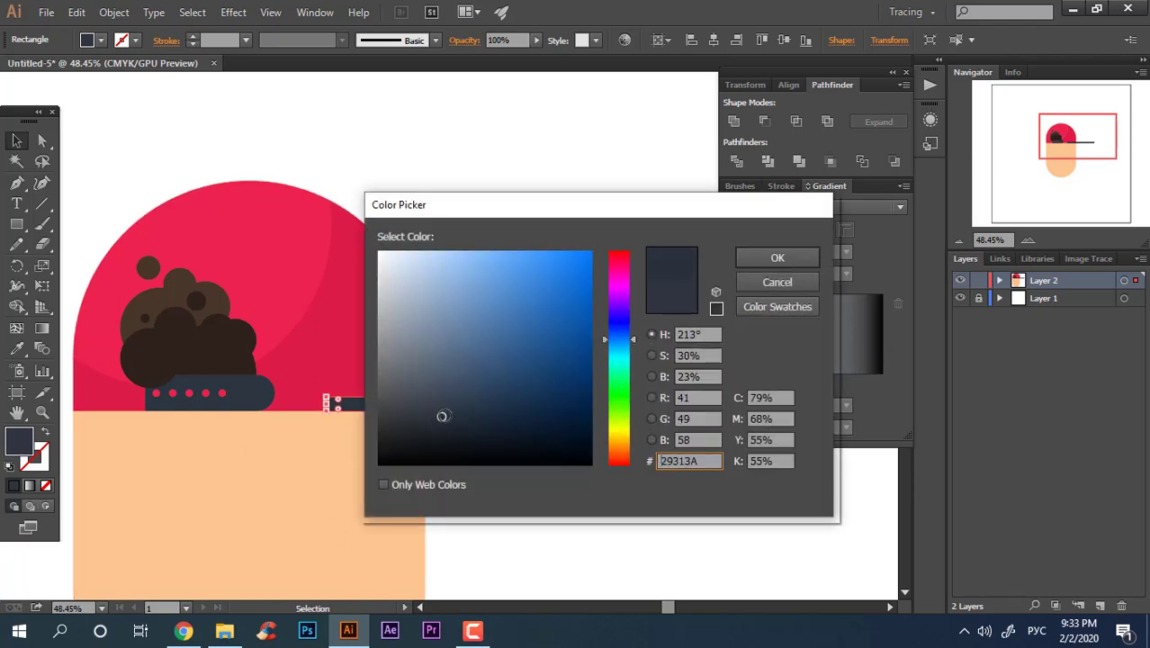
pyautogui.click(807, 262)
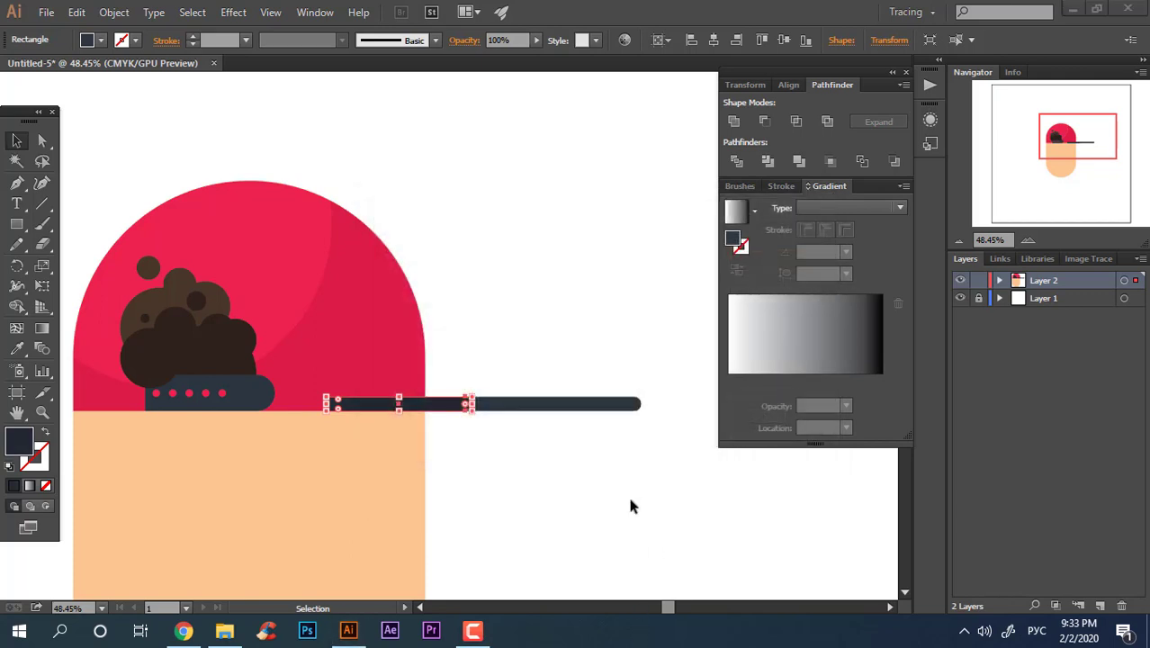
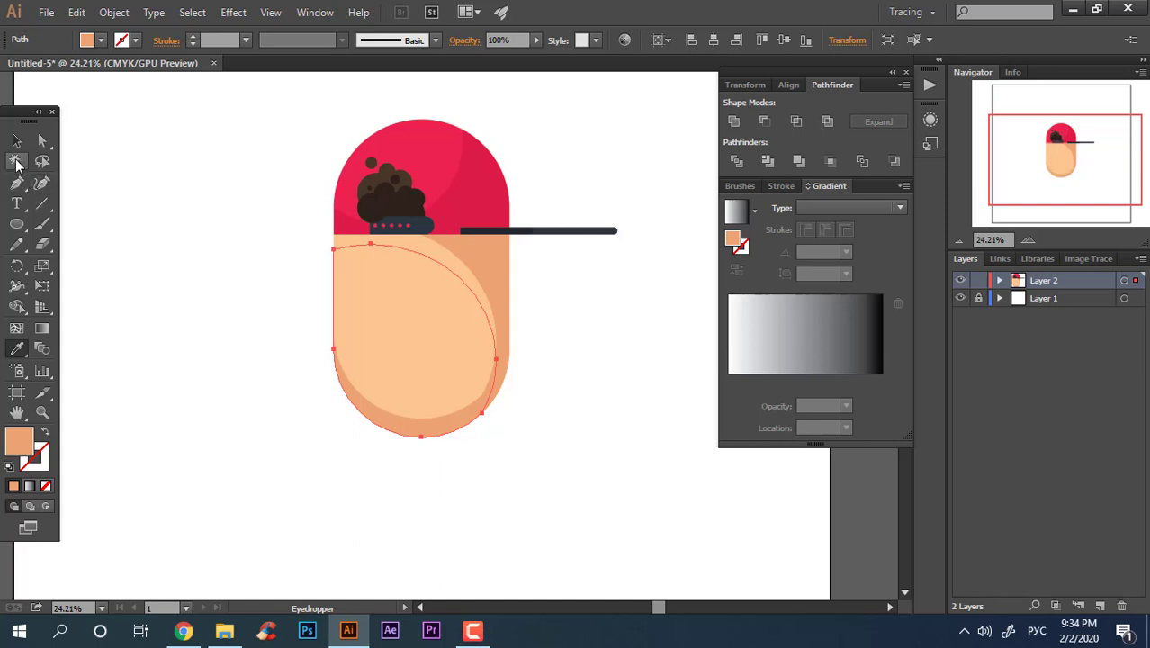
# Round the lower-right corner of the light peach body shape with a corner radius of about 366 pt
pyautogui.click(16, 141)
pyautogui.click(281, 342)
pyautogui.press('z')
pyautogui.moveTo(290, 389); pyautogui.dragTo(328, 396)
pyautogui.moveTo(379, 433); pyautogui.dragTo(259, 414)
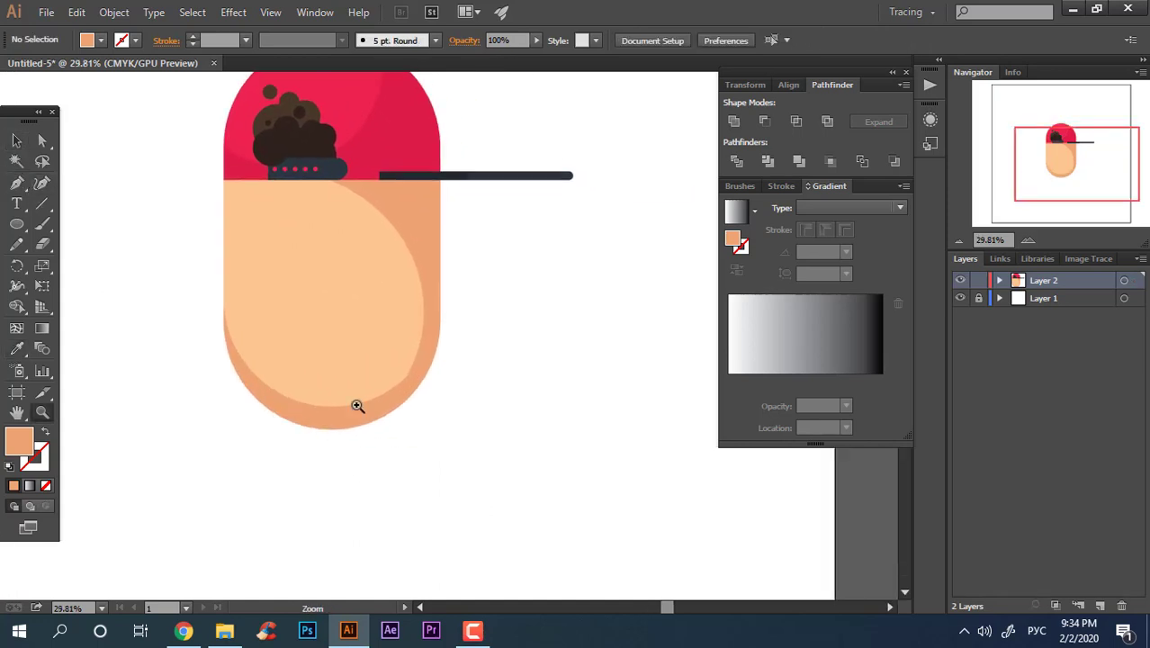
pyautogui.moveTo(358, 406); pyautogui.dragTo(422, 438)
pyautogui.click(16, 141)
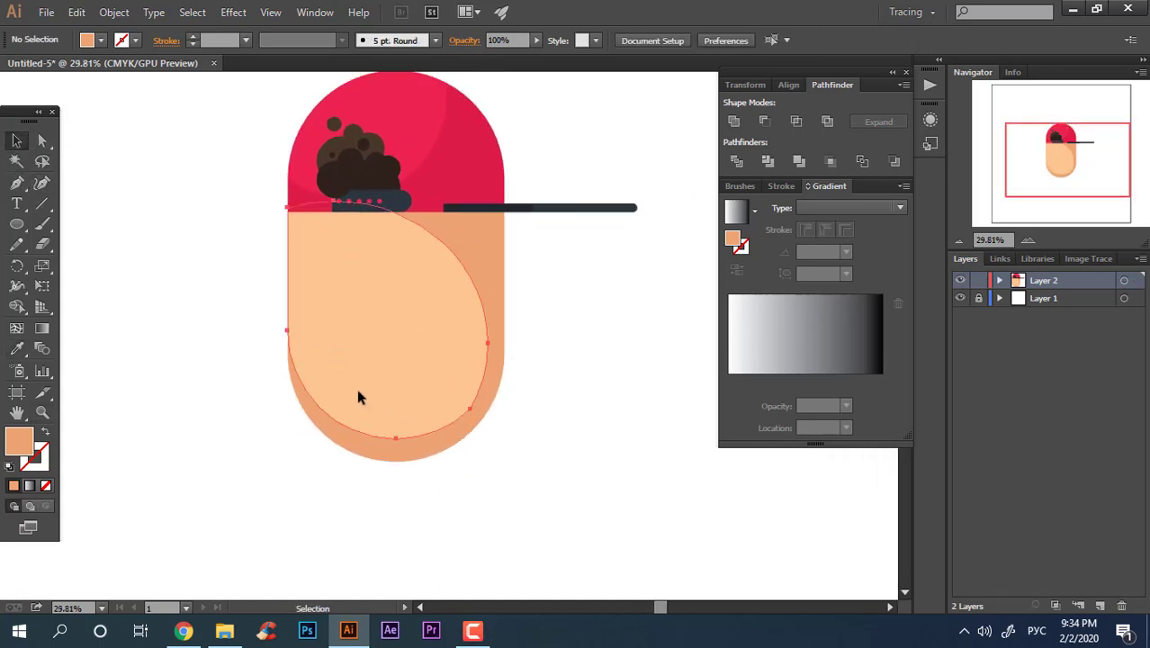
pyautogui.click(357, 392)
pyautogui.click(41, 142)
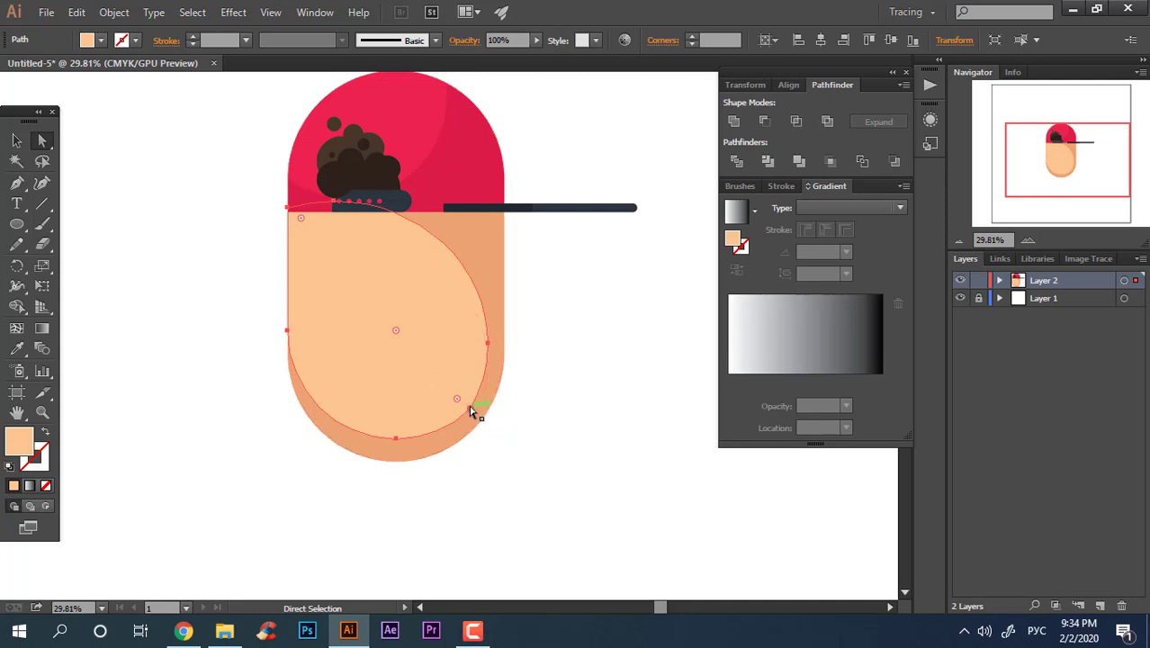
pyautogui.click(469, 410)
pyautogui.moveTo(456, 399); pyautogui.dragTo(324, 290)
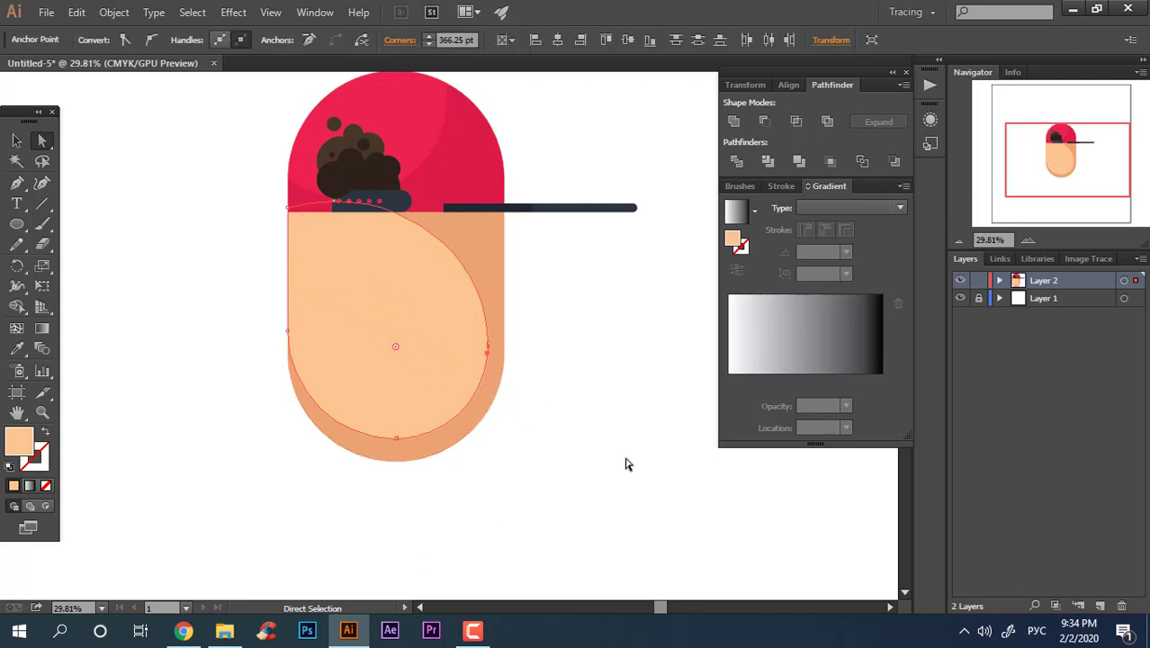
pyautogui.click(627, 465)
# Divide the light peach shape and the darker shading shape with Pathfinder, ungroup the pieces and remove the thin light strip along the upper curve
pyautogui.press('z')
pyautogui.moveTo(547, 394); pyautogui.dragTo(584, 356)
pyautogui.moveTo(192, 350); pyautogui.dragTo(447, 317)
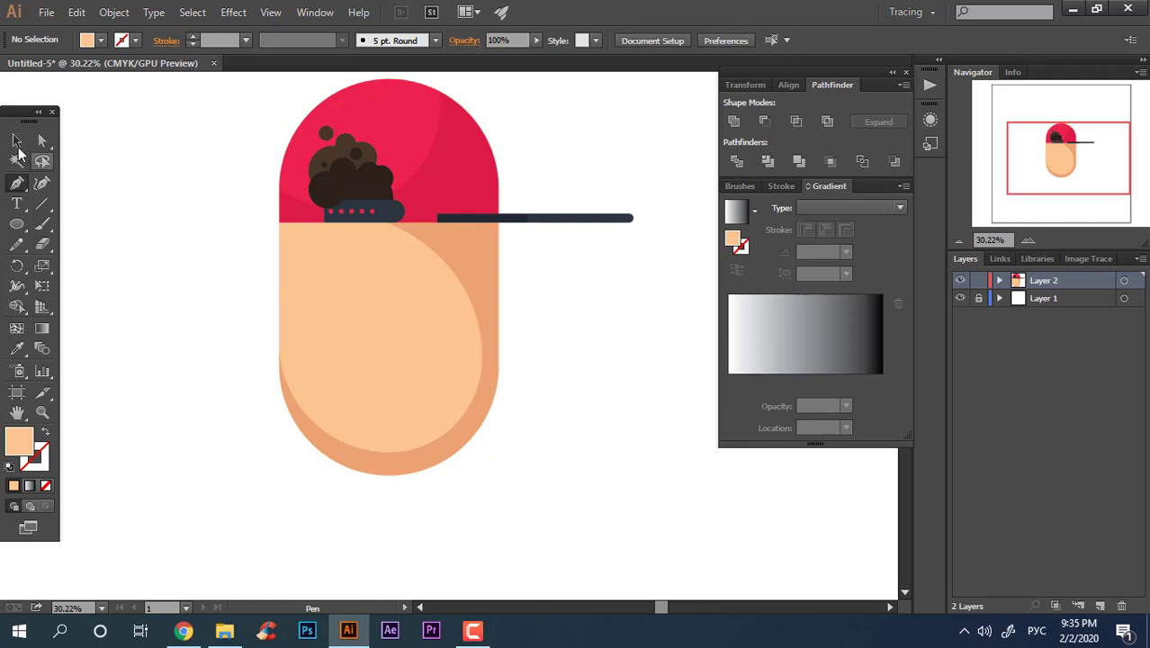
pyautogui.click(18, 146)
pyautogui.click(473, 276)
pyautogui.keyDown('shift'); pyautogui.click(396, 328); pyautogui.keyUp('shift')
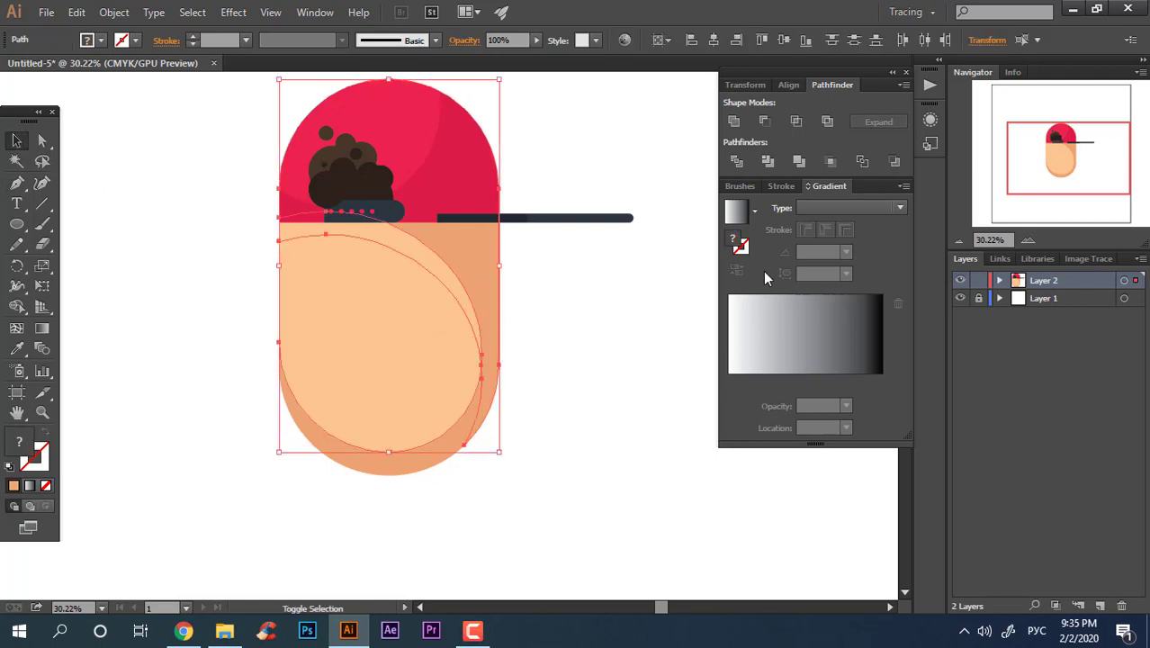
pyautogui.click(736, 163)
pyautogui.rightClick(402, 321)
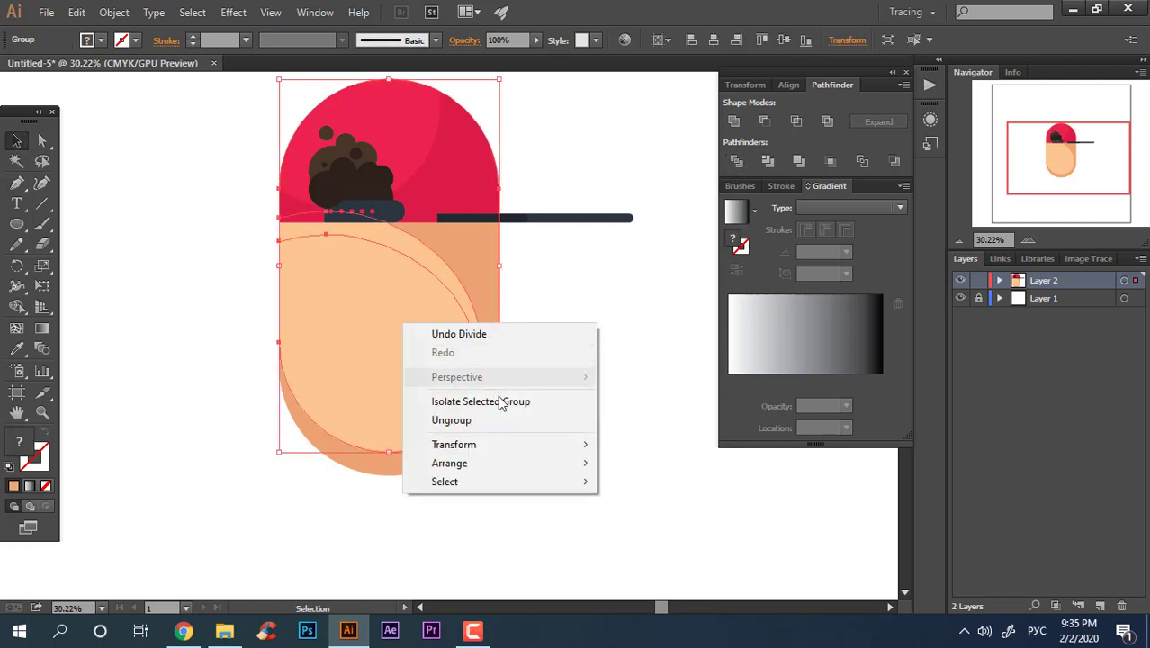
pyautogui.click(547, 417)
pyautogui.click(547, 417)
pyautogui.click(448, 280)
pyautogui.click(660, 440)
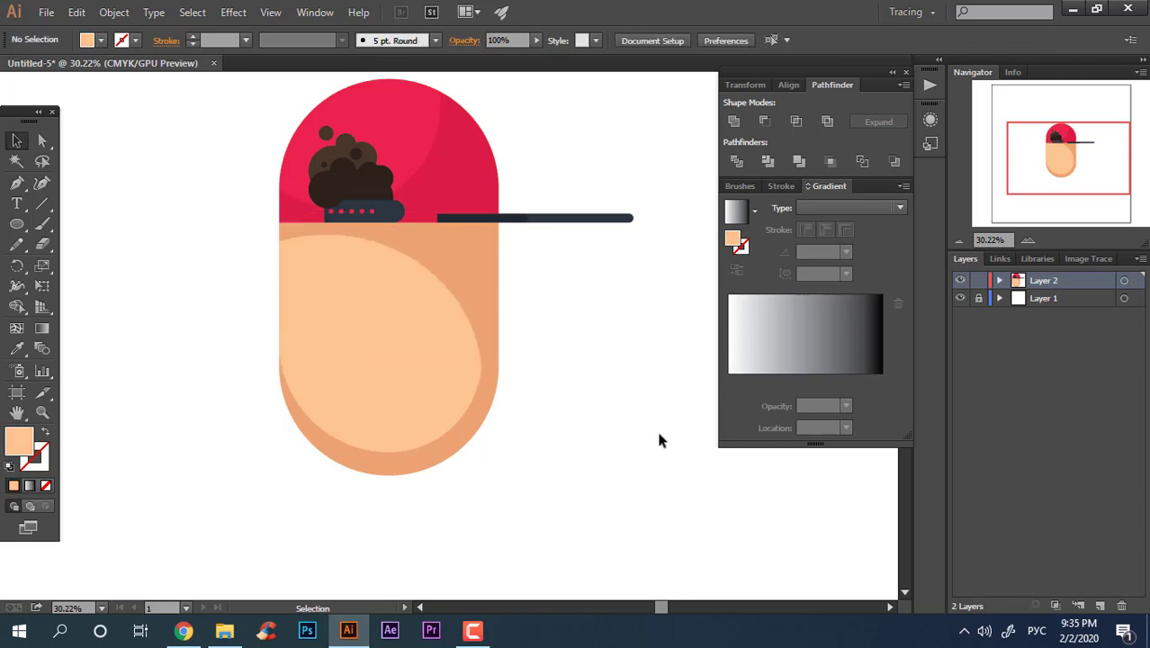
# Round the rightmost anchor point of the light peach shape fully and deselect it
pyautogui.press('z')
pyautogui.click(555, 415)
pyautogui.click(42, 140)
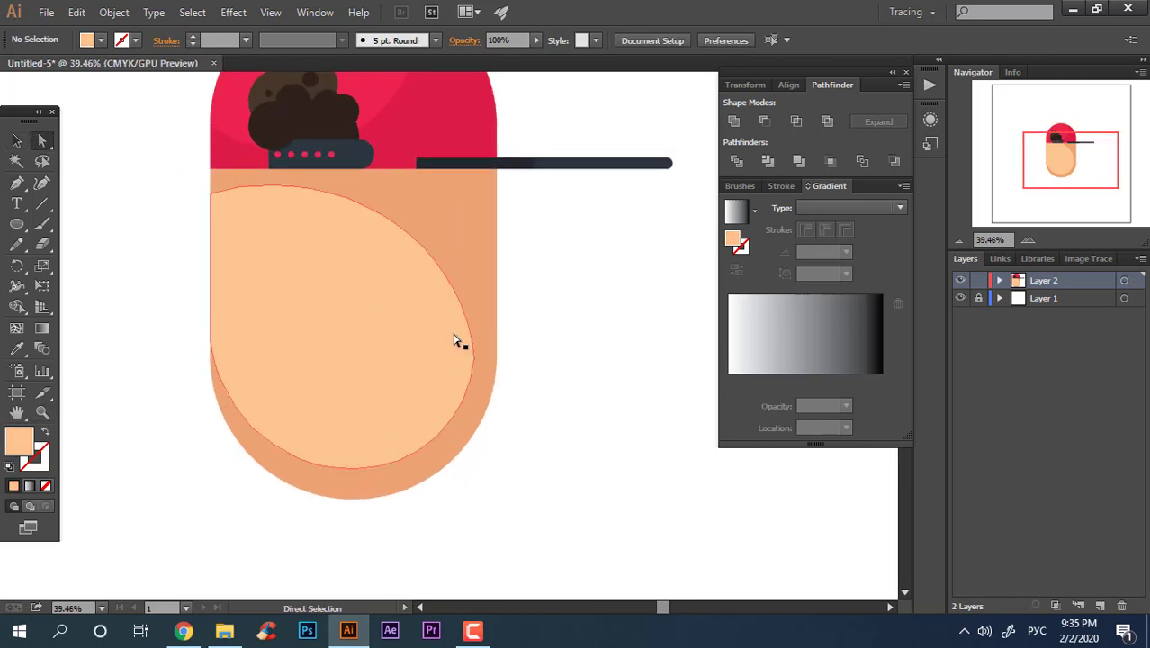
pyautogui.click(474, 360)
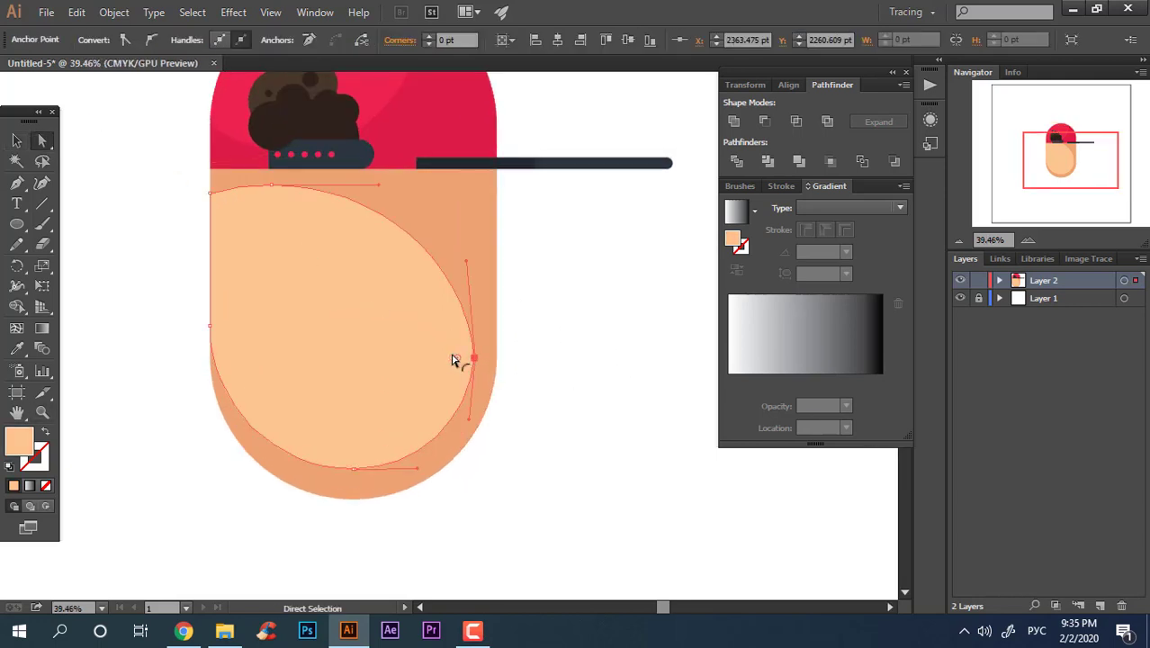
pyautogui.moveTo(454, 359); pyautogui.dragTo(187, 387)
pyautogui.click(678, 484)
pyautogui.press('z')
pyautogui.moveTo(628, 465); pyautogui.dragTo(377, 357)
pyautogui.moveTo(378, 315); pyautogui.dragTo(513, 395)
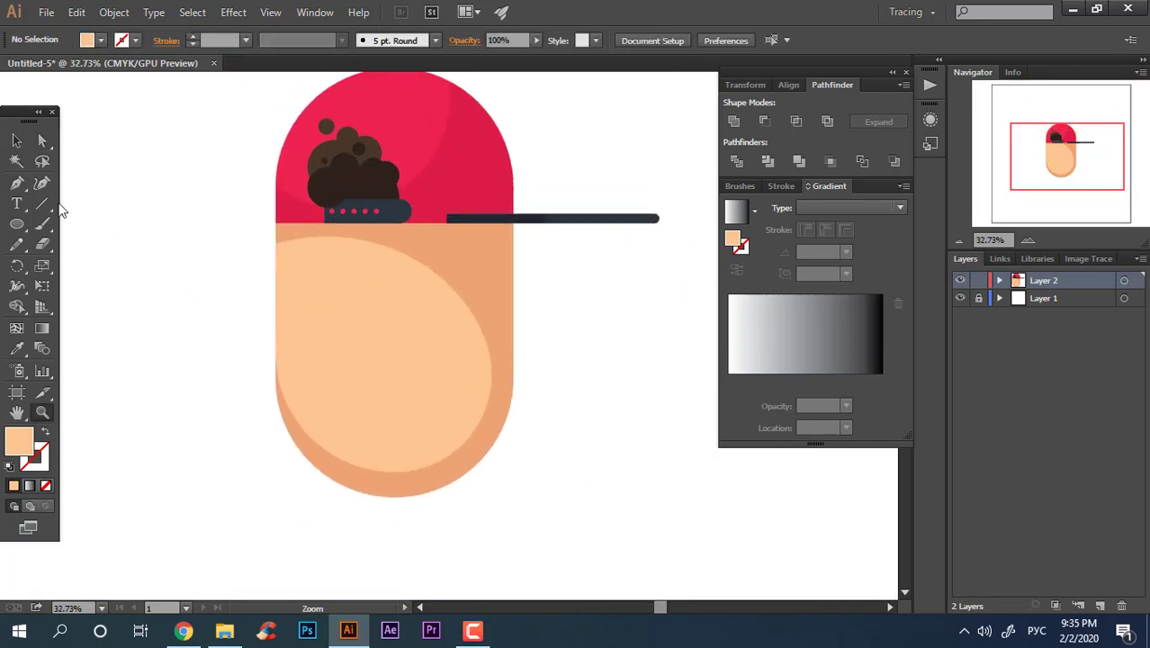
pyautogui.click(16, 226)
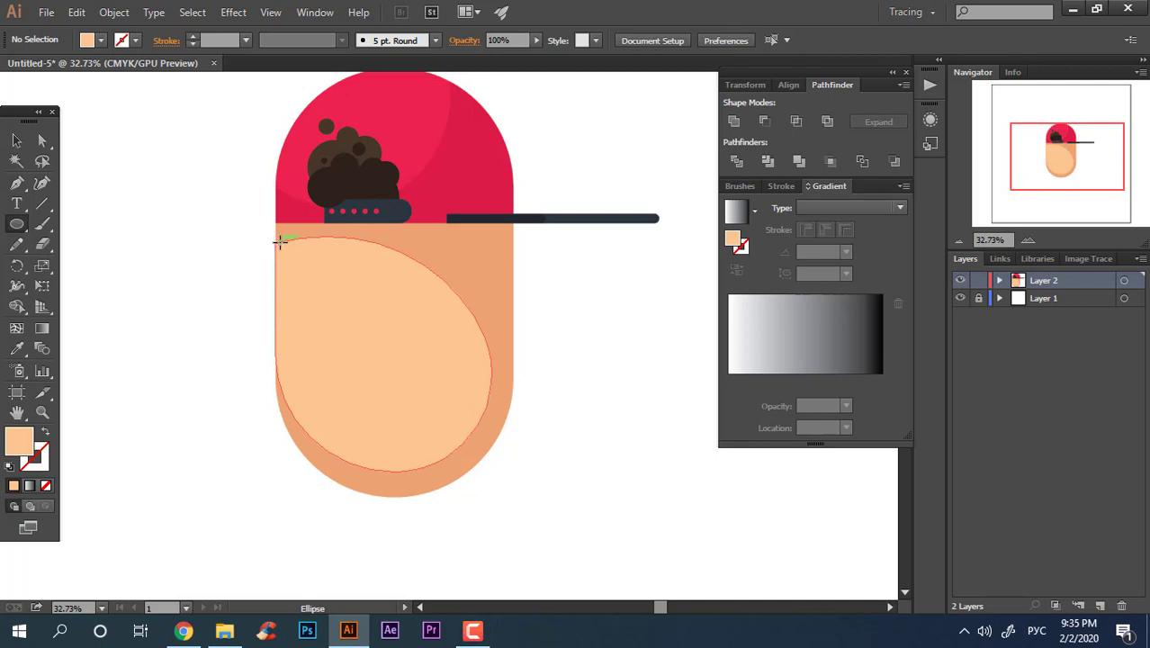
pyautogui.moveTo(278, 236); pyautogui.dragTo(526, 513)
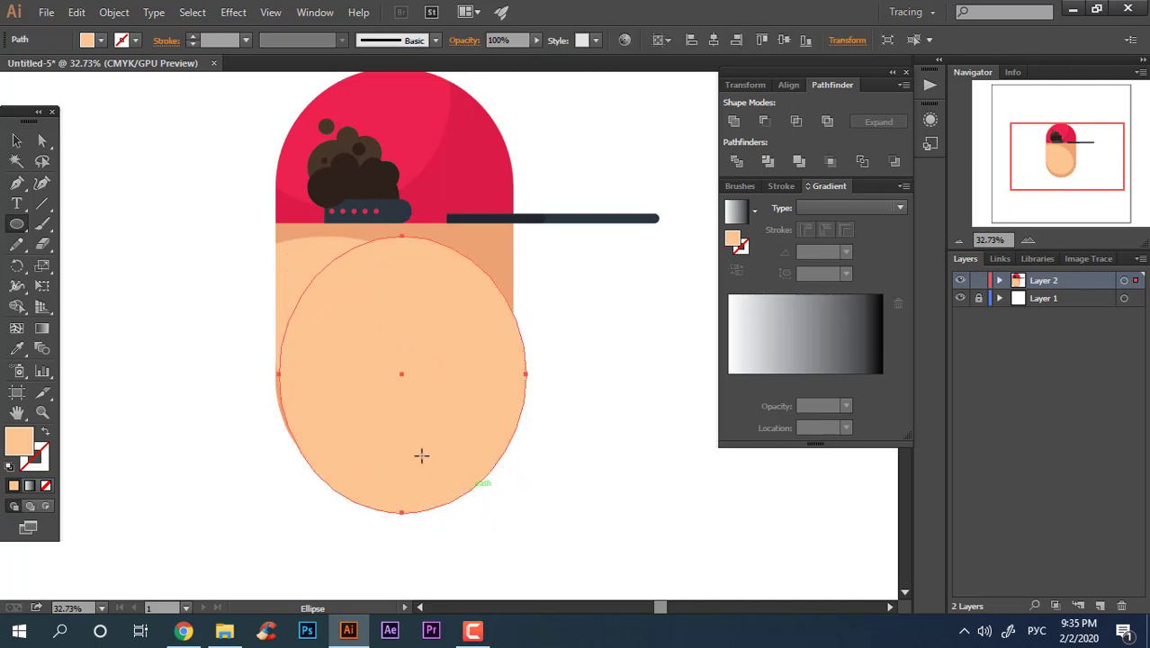
pyautogui.hotkey('ctrl', 'z')
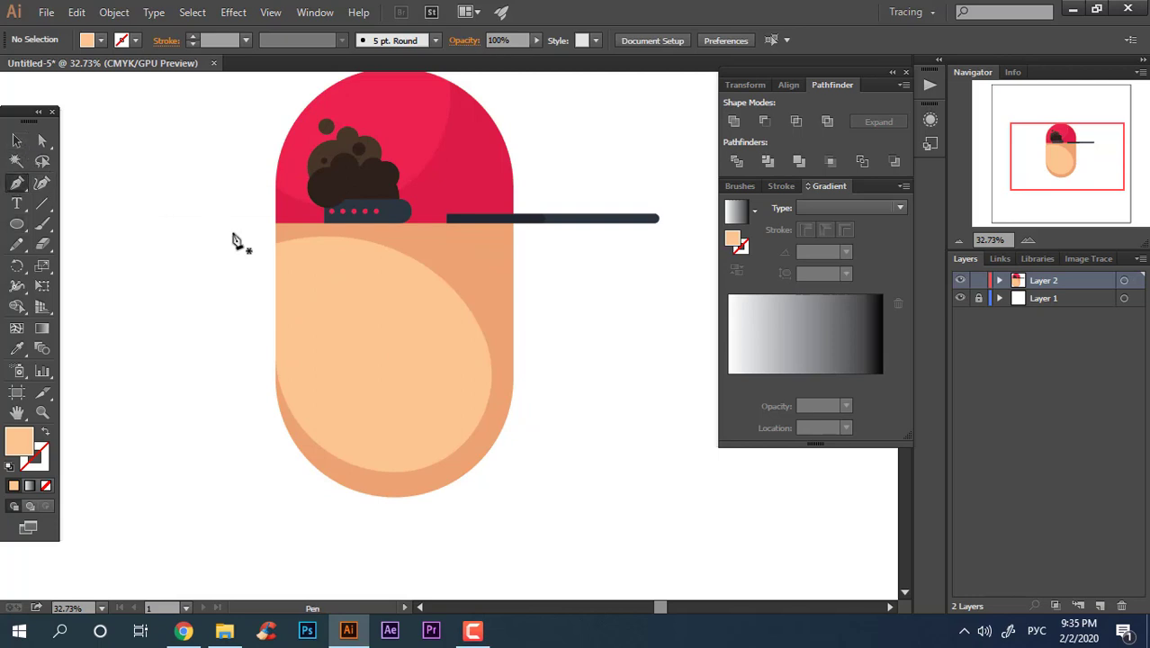
pyautogui.click(241, 227)
pyautogui.moveTo(436, 249); pyautogui.dragTo(476, 271)
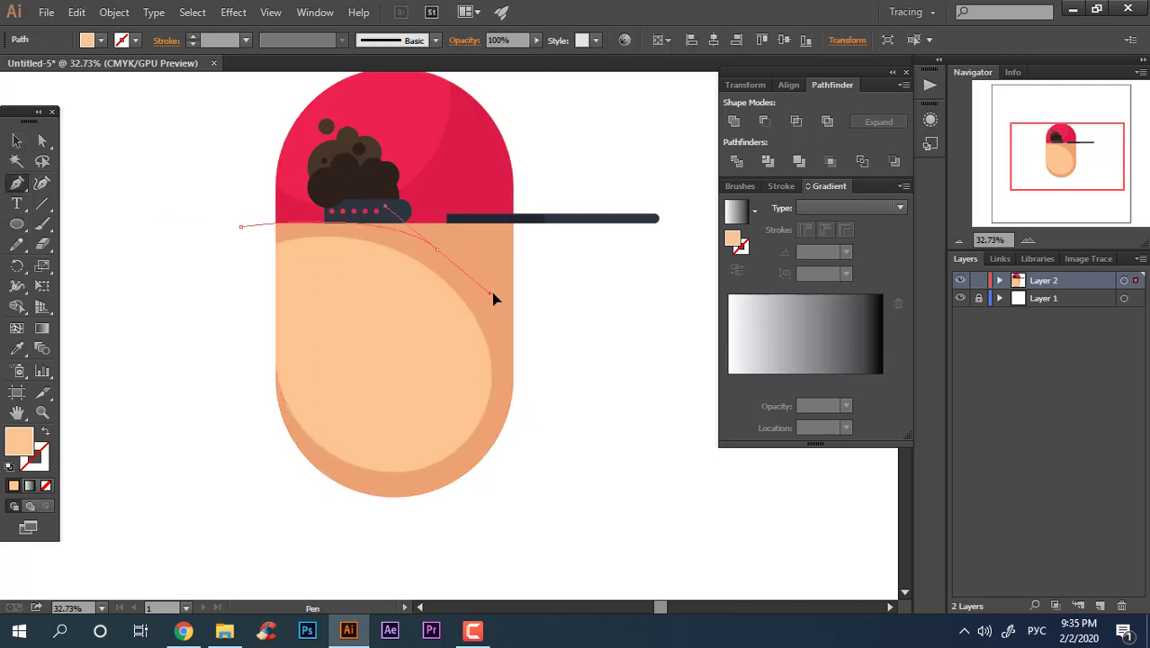
pyautogui.hotkey('ctrl', 'z')
pyautogui.hotkey('ctrl', 'z')
# Draw a closed Pen shape whose lower edge curves from the body's upper left to its lower right, covering the lower cap and right side
pyautogui.click(253, 245)
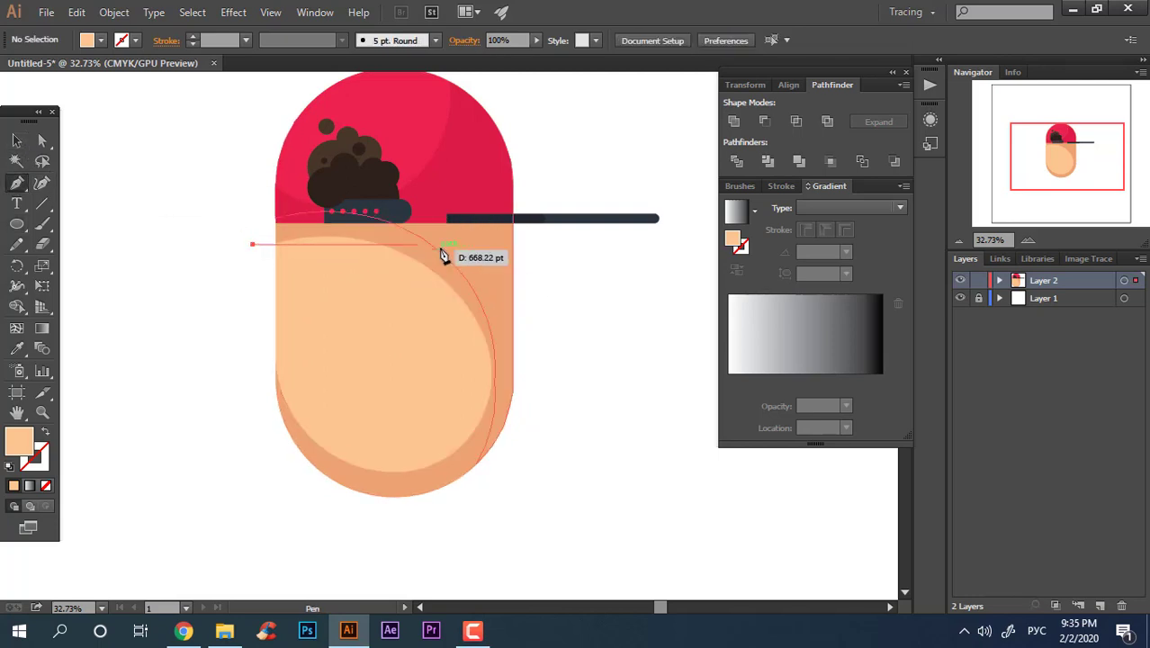
pyautogui.moveTo(446, 251); pyautogui.dragTo(484, 269)
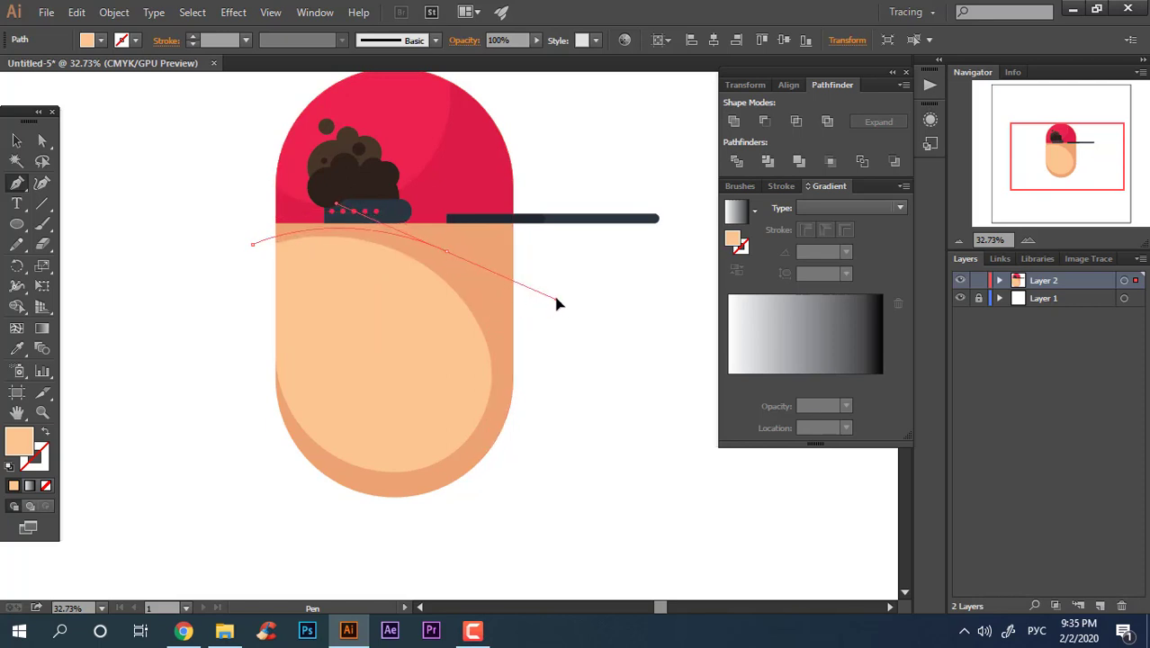
pyautogui.moveTo(556, 303); pyautogui.dragTo(556, 298)
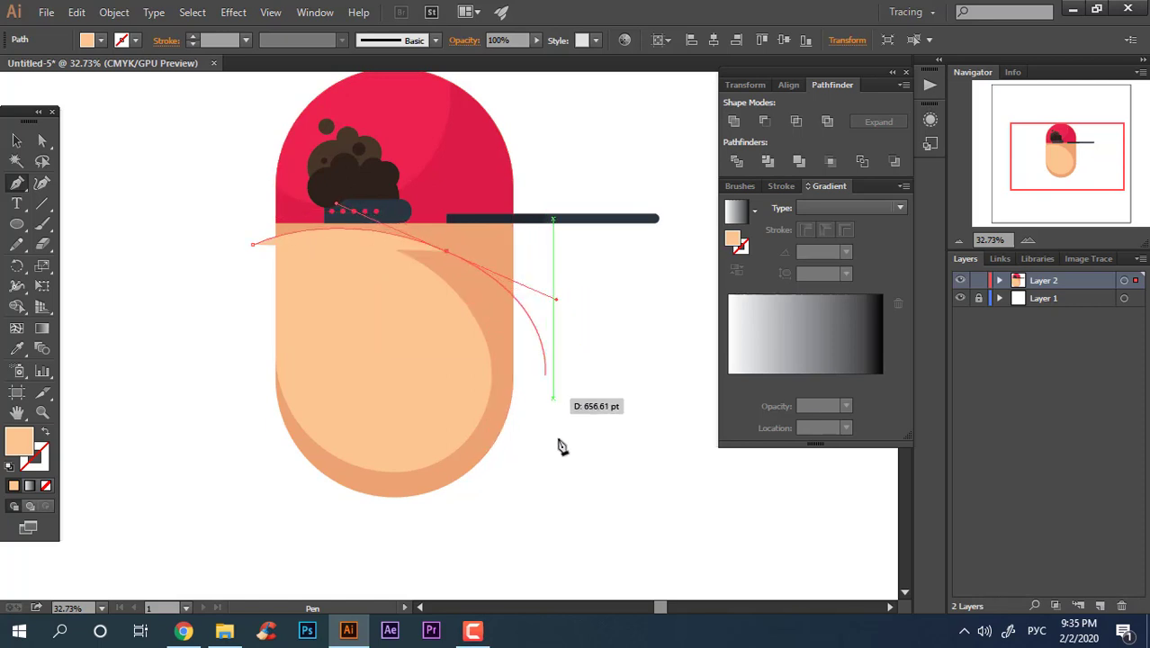
pyautogui.click(506, 497)
pyautogui.click(617, 192)
pyautogui.click(527, 118)
pyautogui.click(270, 149)
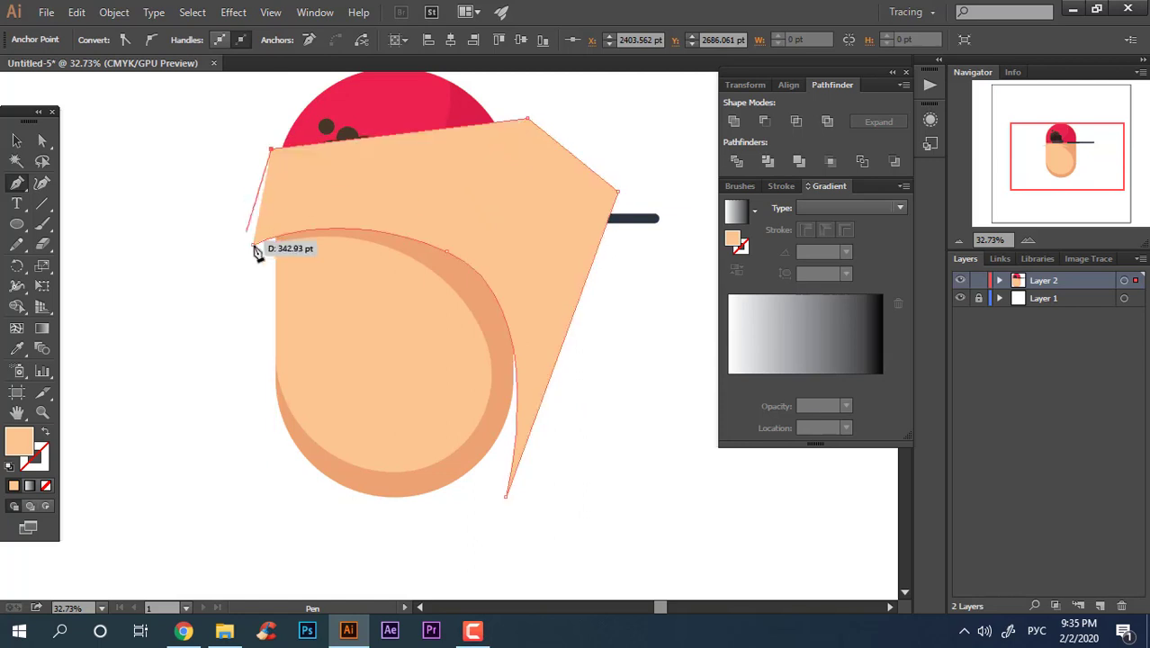
pyautogui.click(253, 246)
# Fill the new shape with a darker tone of the peach shading color and arrange it behind the cap, cloud shapes and slate bar
pyautogui.doubleClick(18, 440)
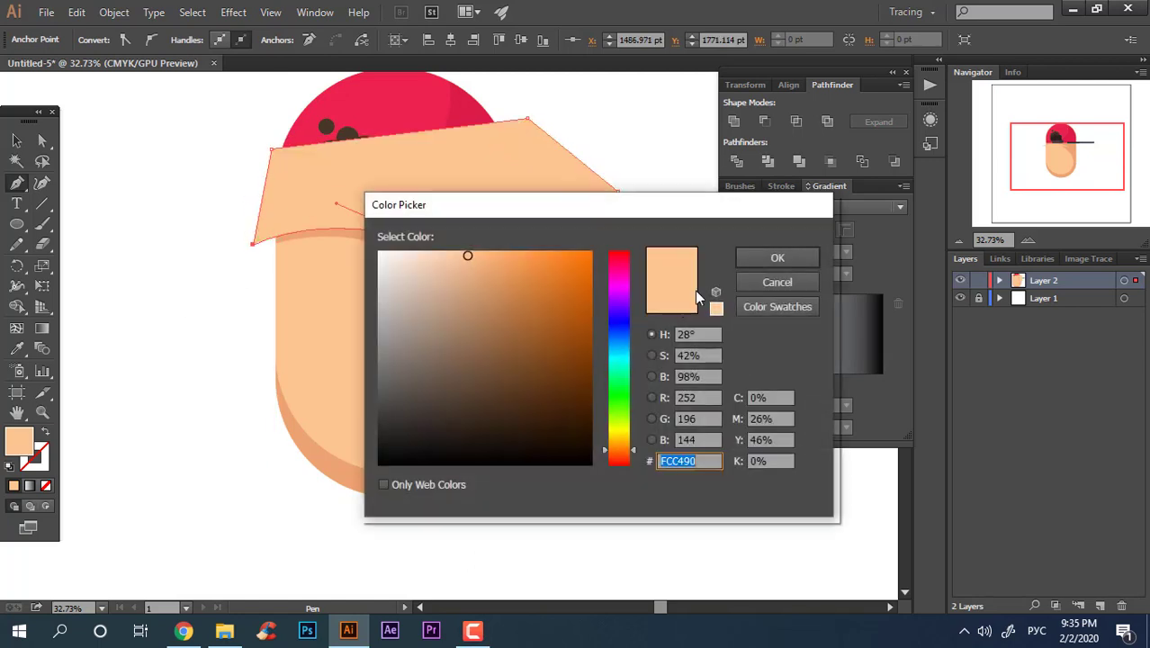
pyautogui.click(776, 280)
pyautogui.click(16, 349)
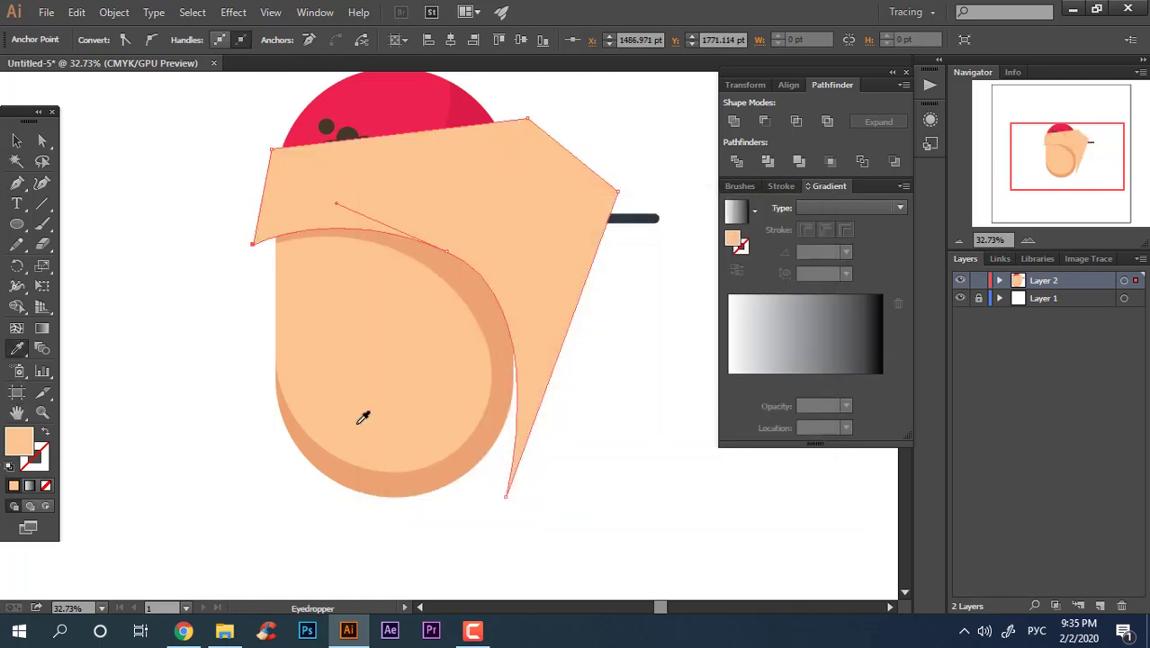
pyautogui.click(377, 467)
pyautogui.doubleClick(28, 436)
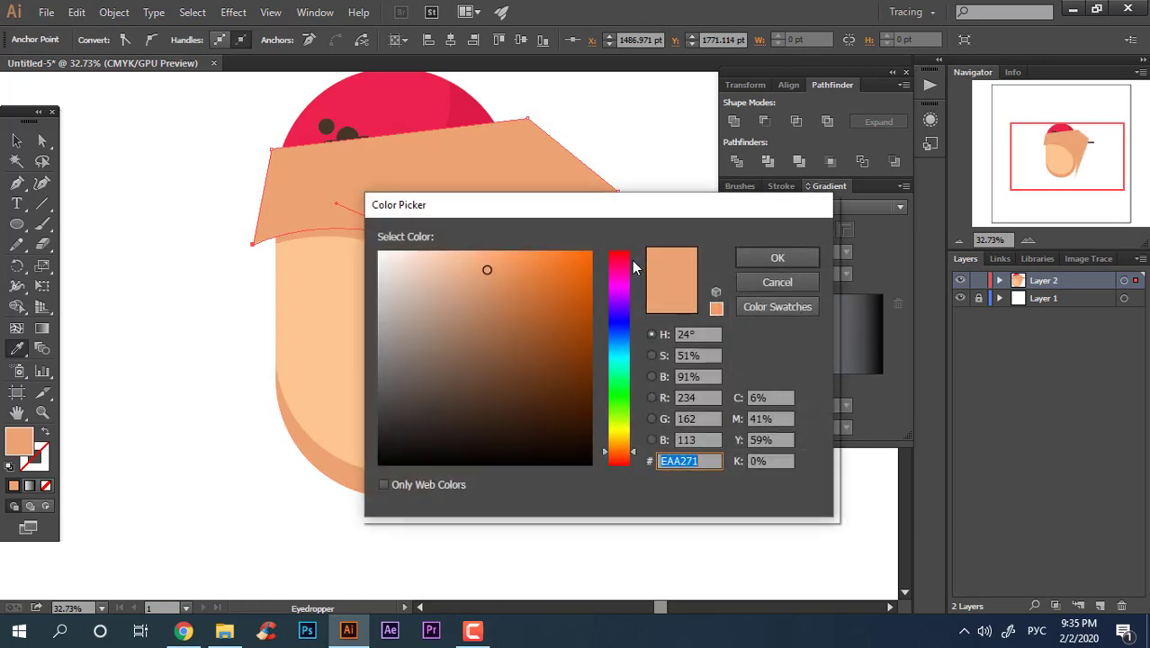
pyautogui.click(495, 279)
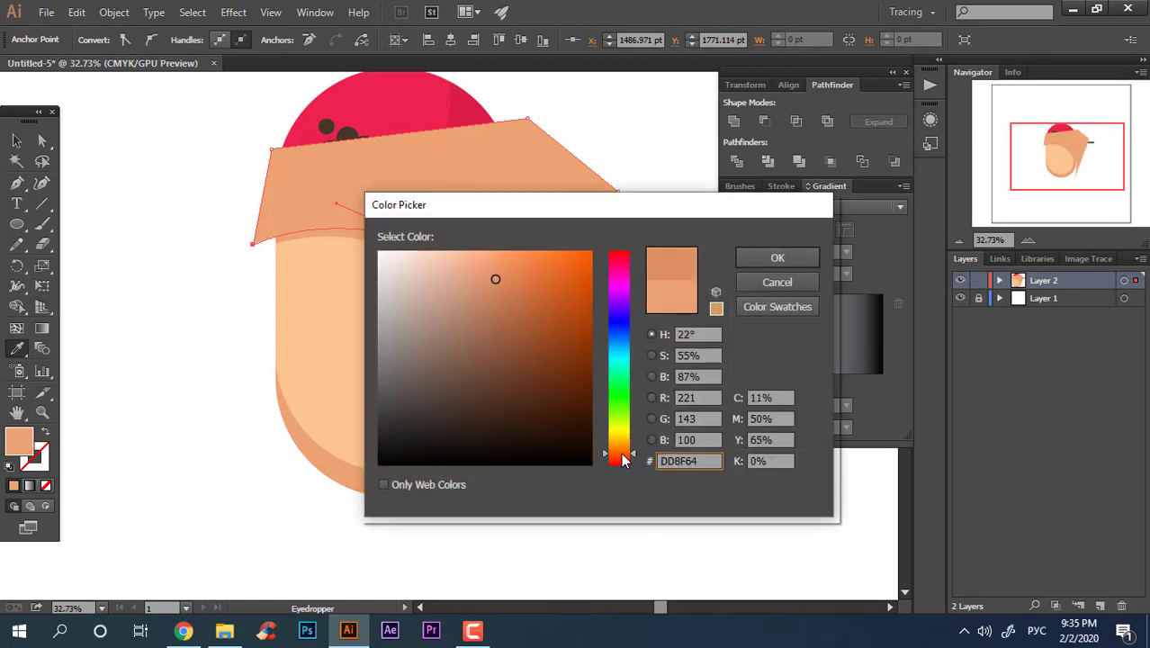
pyautogui.click(775, 259)
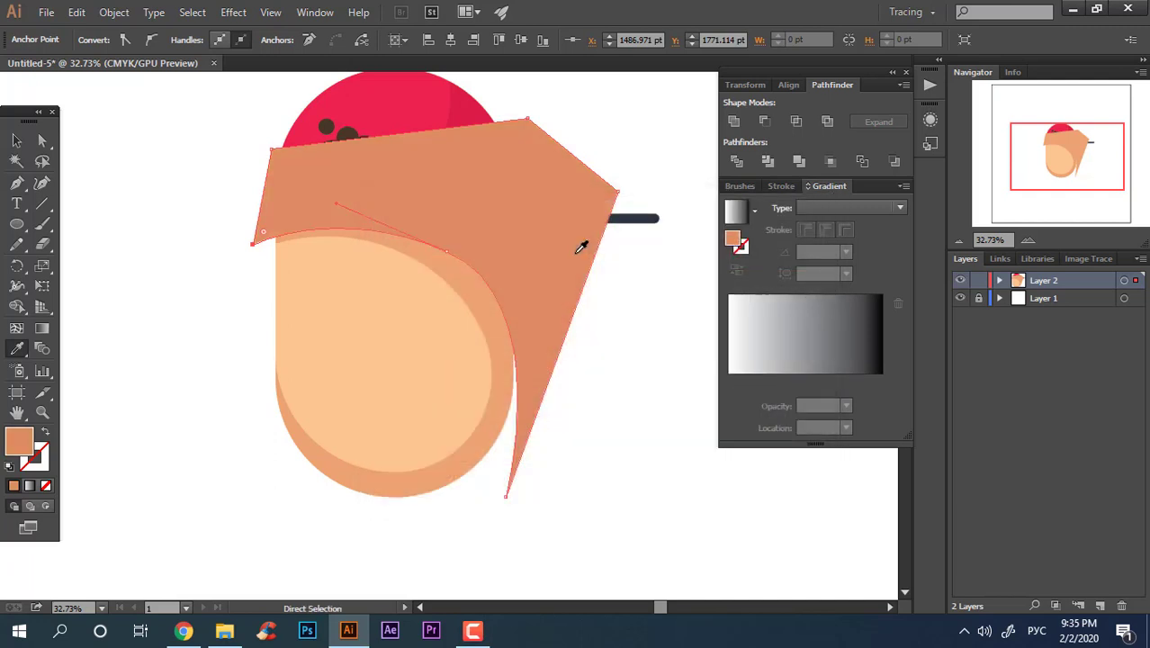
pyautogui.hotkey('ctrl', 'shift', '[')
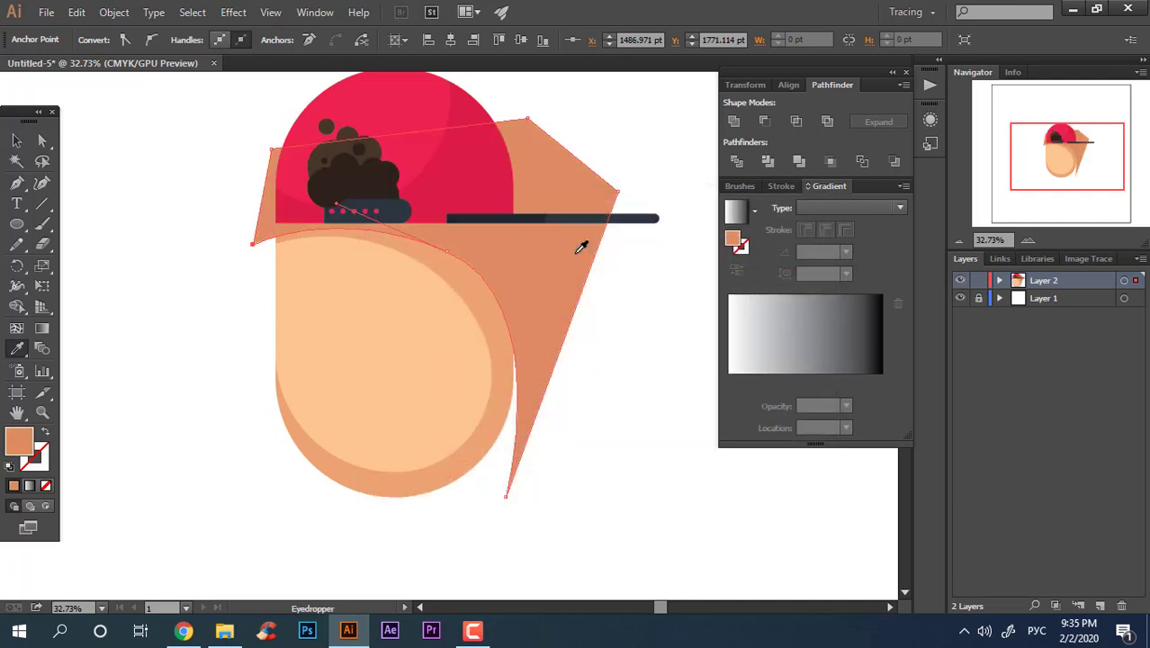
# Divide the dark shading shape and the body's shading piece with Pathfinder, ungroup the pieces and delete the part outside the body's right edge
pyautogui.click(41, 140)
pyautogui.click(447, 249)
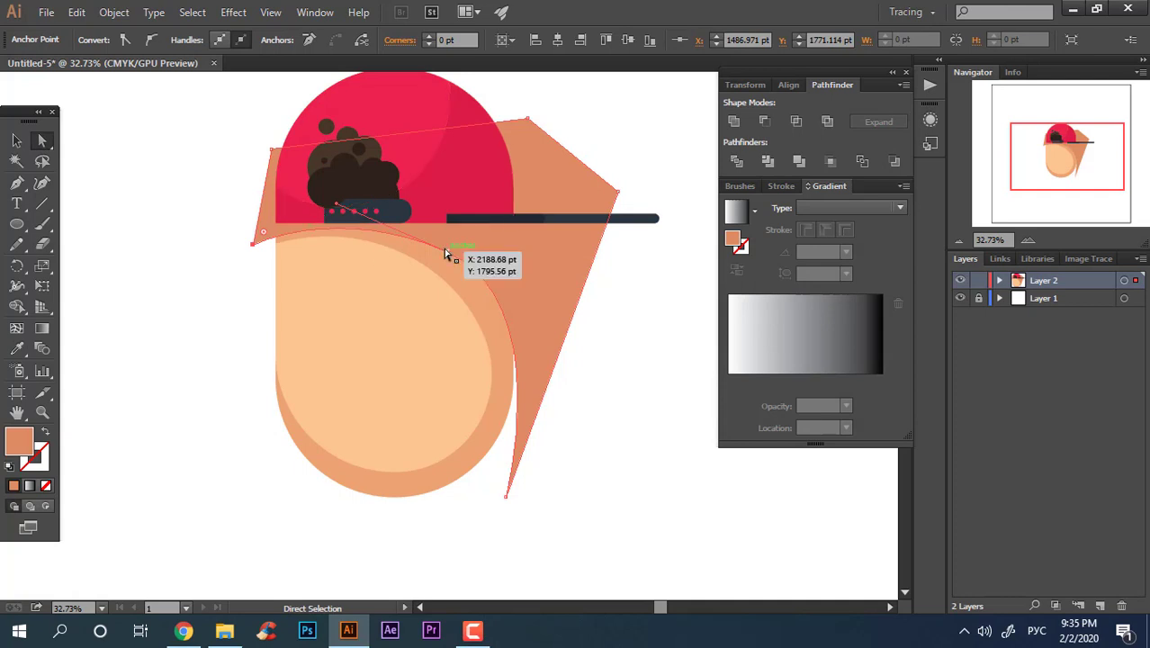
pyautogui.click(585, 444)
pyautogui.click(540, 310)
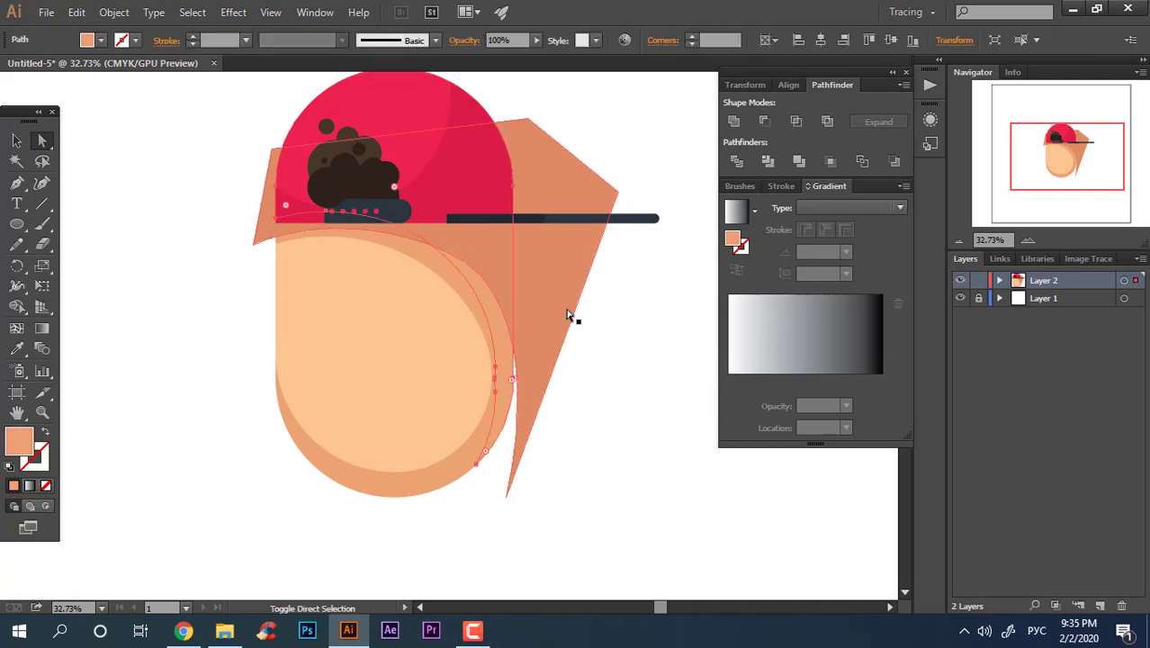
pyautogui.click(734, 163)
pyautogui.rightClick(531, 280)
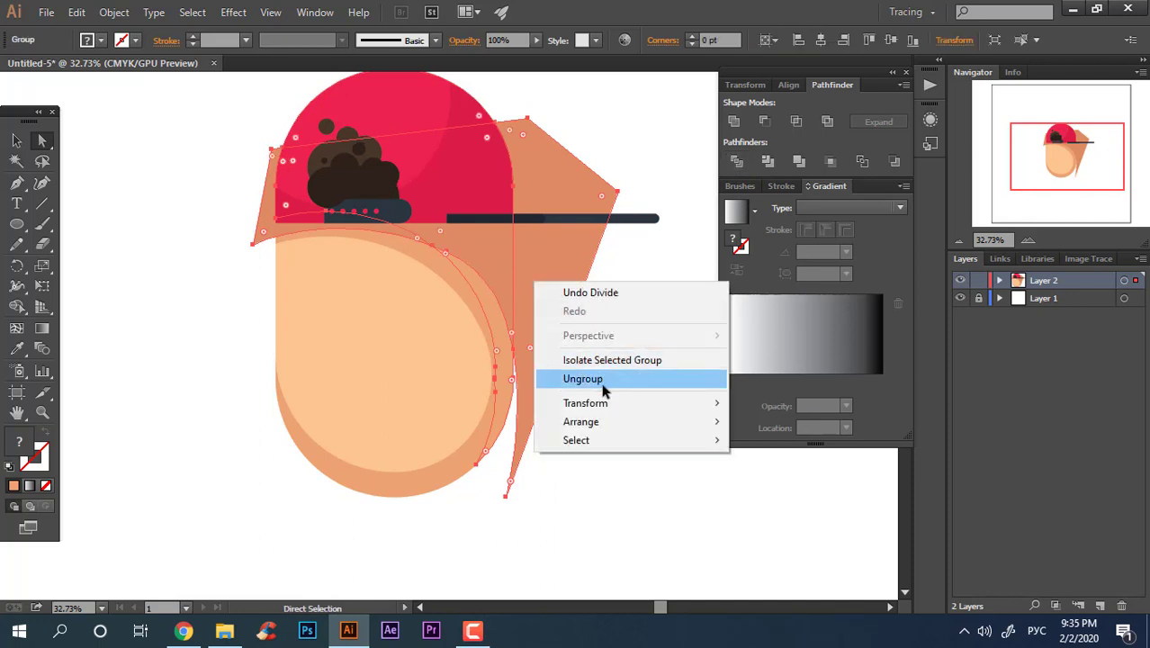
pyautogui.click(602, 390)
pyautogui.click(554, 297)
pyautogui.press('Delete')
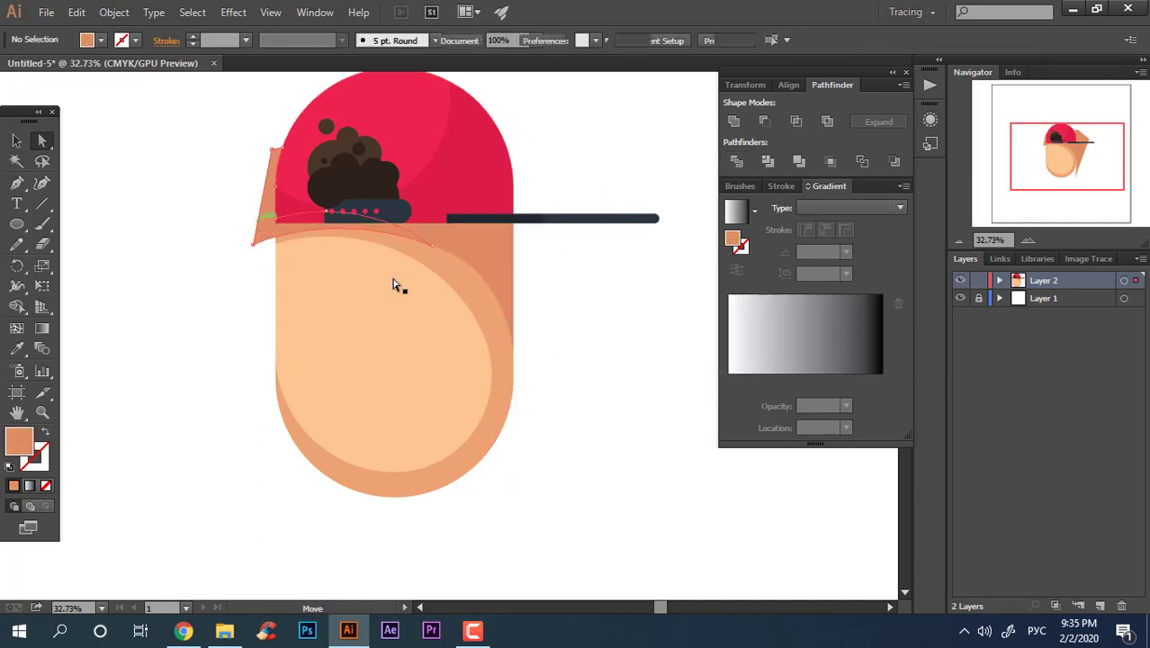
# Try to delete the dark shading piece that overhangs the body's left edge, and undo the deletion
pyautogui.click(268, 226)
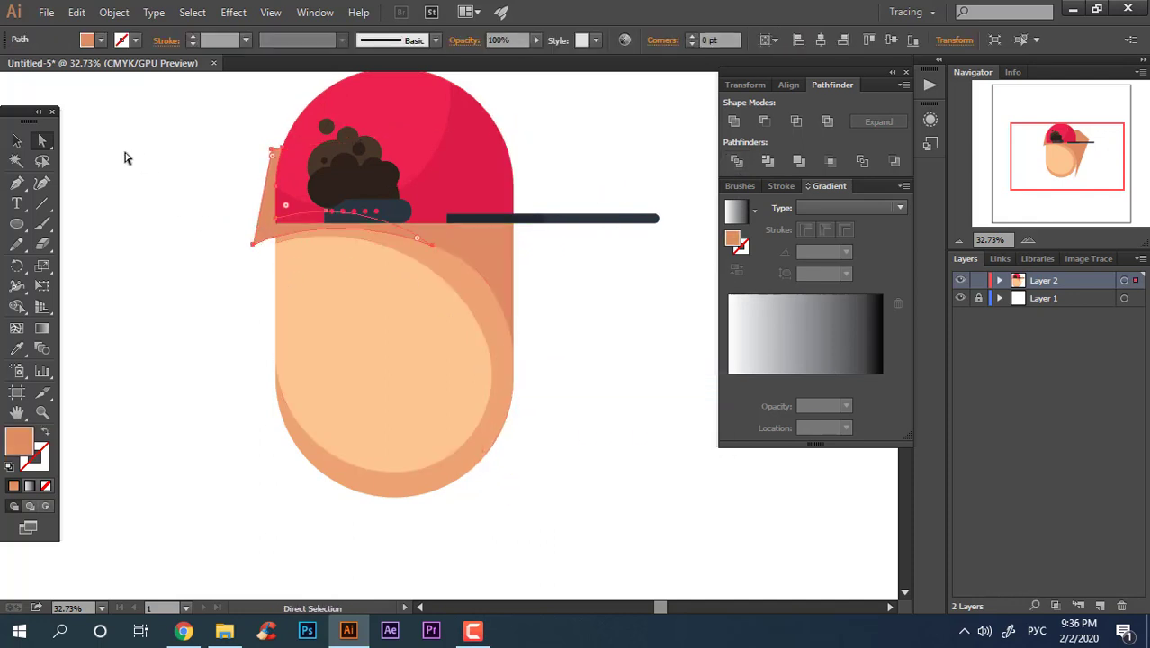
pyautogui.click(17, 140)
pyautogui.click(261, 236)
pyautogui.click(263, 233)
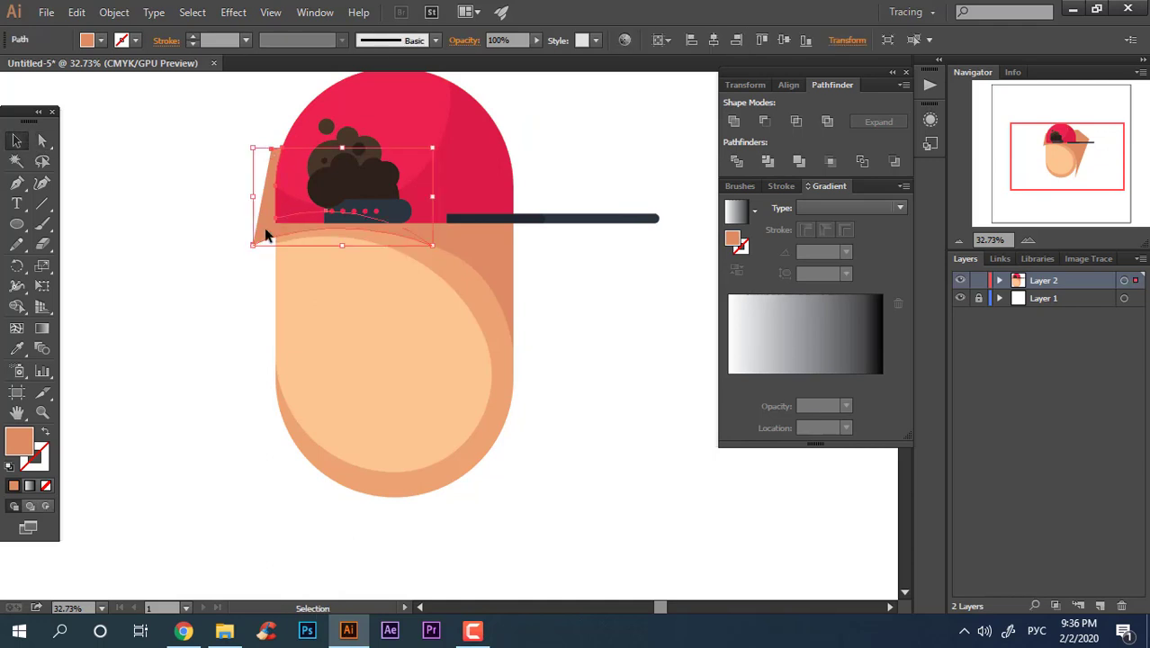
pyautogui.press('Delete')
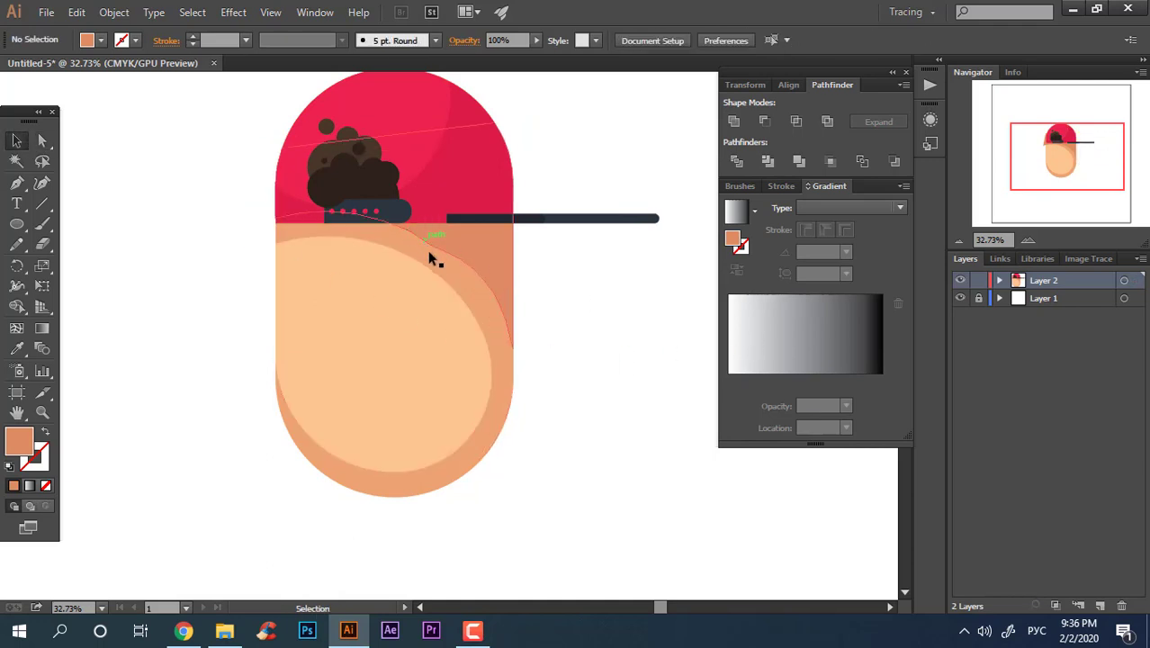
pyautogui.hotkey('ctrl', 'z')
pyautogui.click(225, 286)
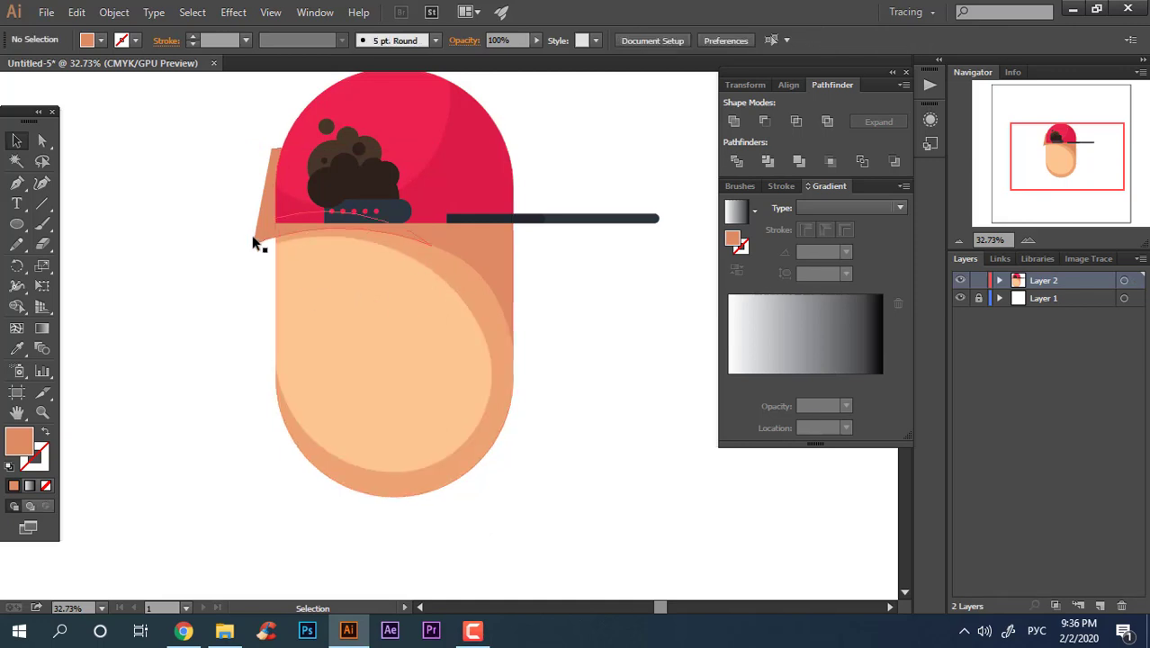
pyautogui.click(438, 268)
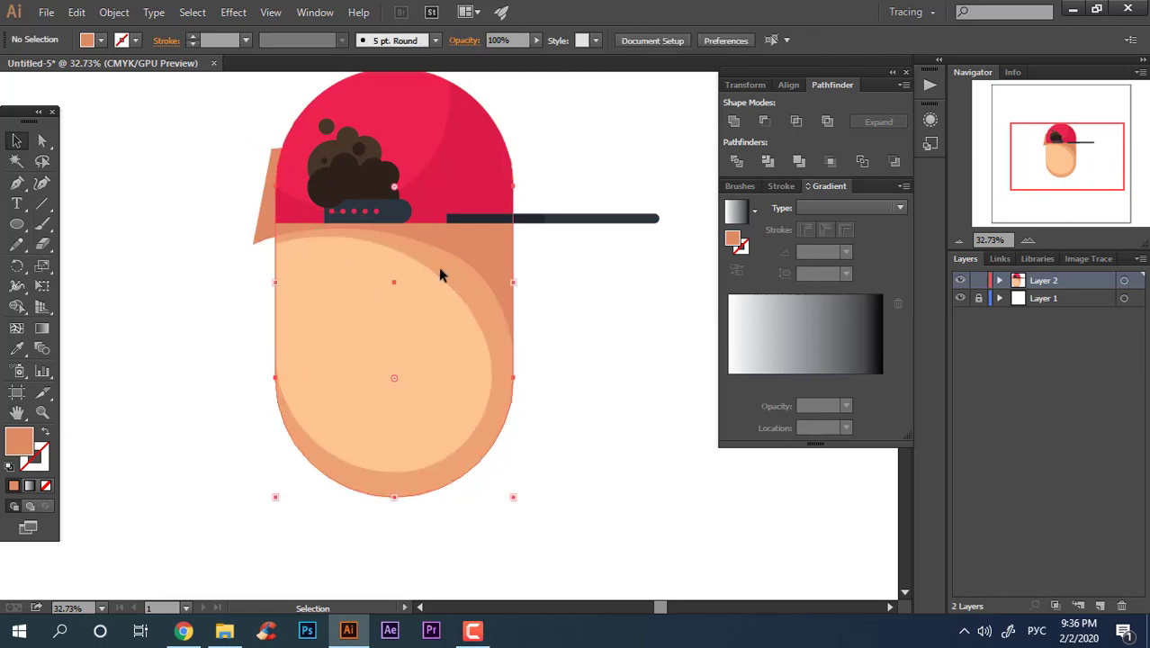
# Divide the overhanging dark shading piece with the body shape, ungroup the result and delete the part outside the body's left edge
pyautogui.click(287, 235)
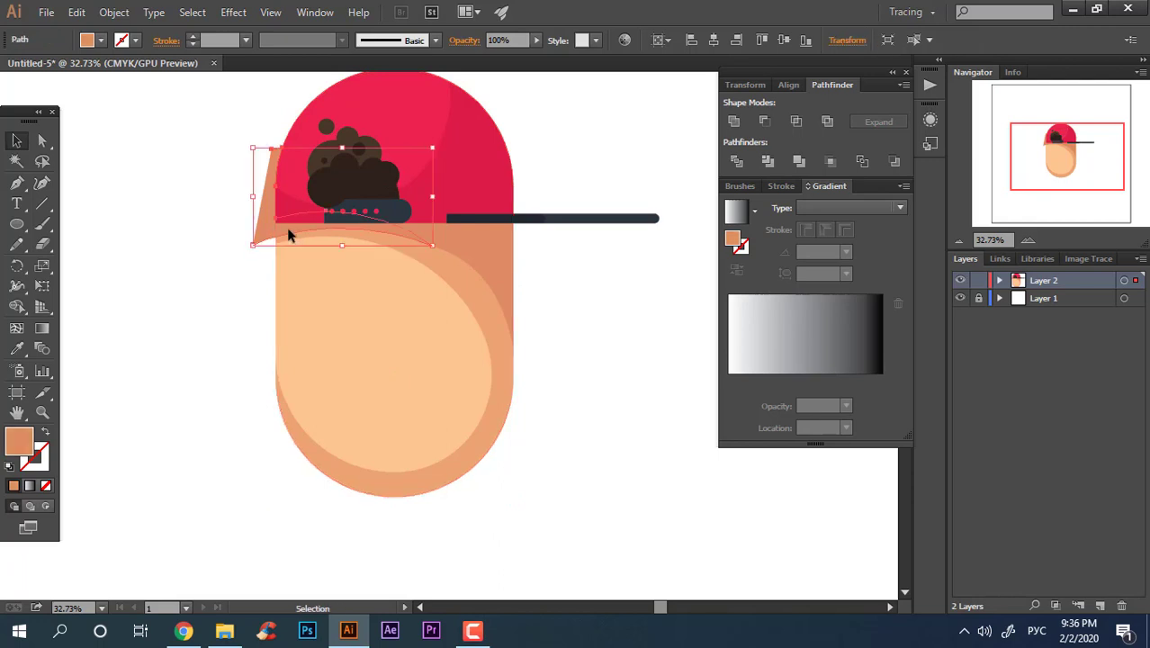
pyautogui.press('z')
pyautogui.click(272, 249)
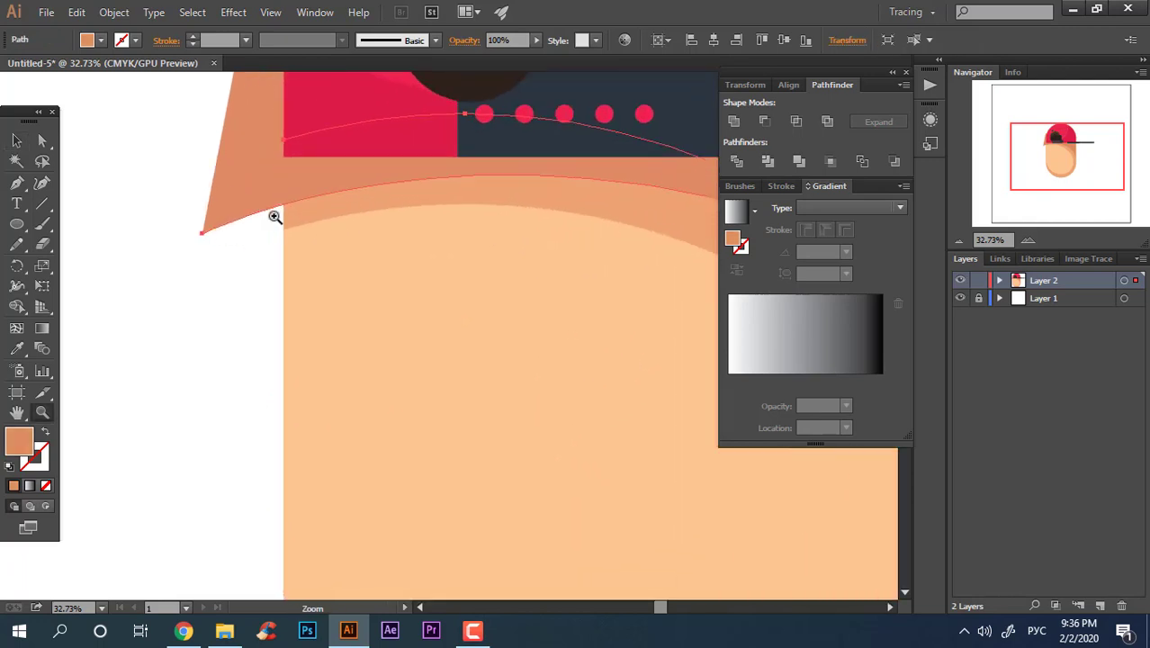
pyautogui.click(17, 141)
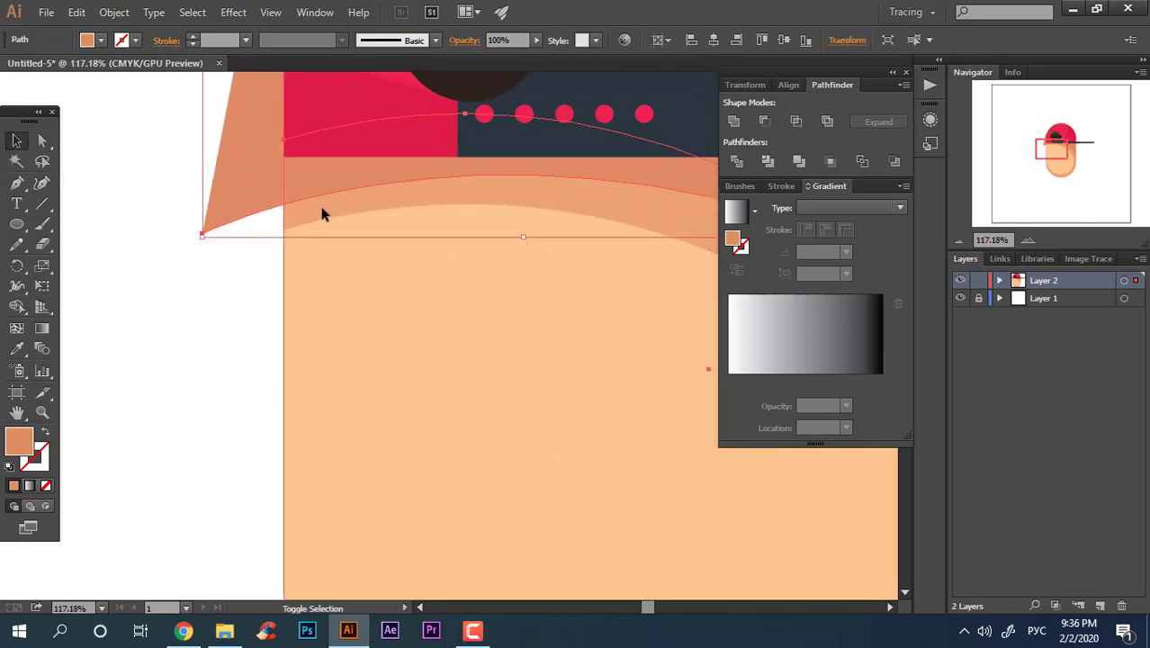
pyautogui.keyDown('shift'); pyautogui.click(324, 214); pyautogui.keyUp('shift')
pyautogui.rightClick(340, 174)
pyautogui.click(378, 271)
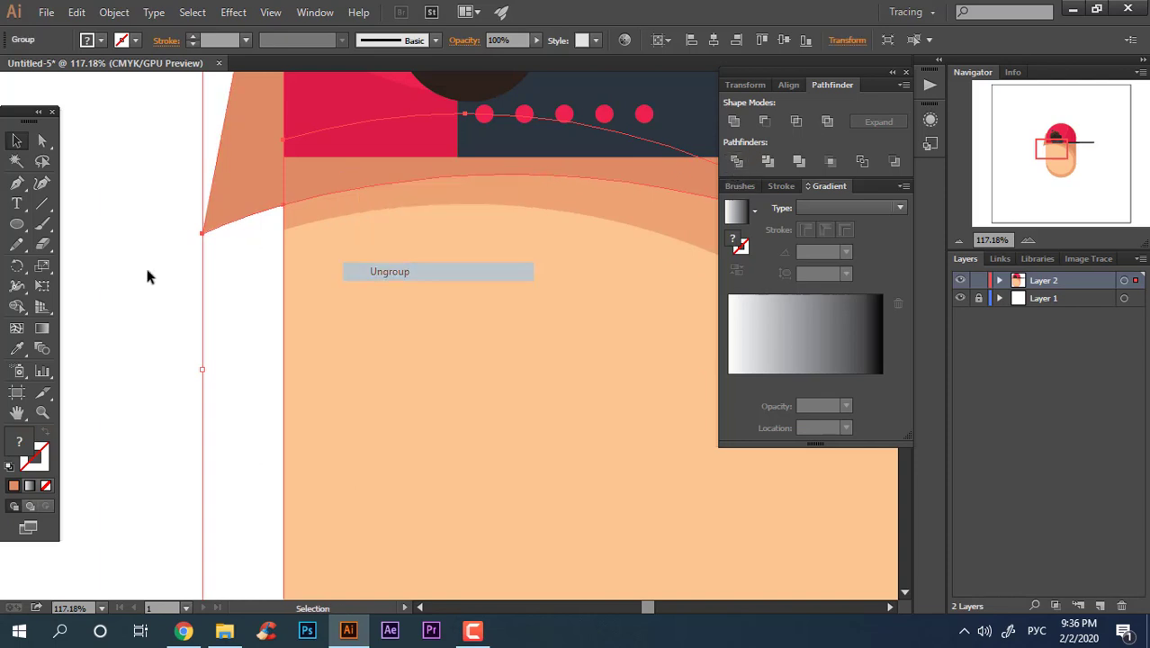
pyautogui.click(145, 264)
pyautogui.click(255, 206)
pyautogui.press('Delete')
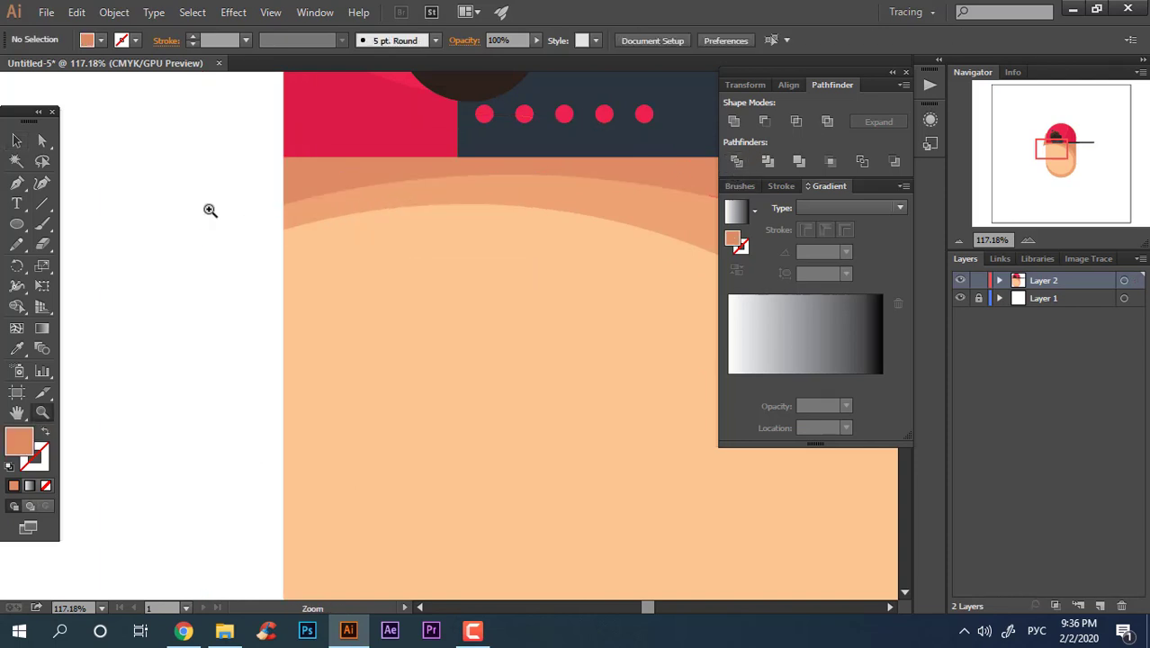
# Draw an eye circle in the upper middle of the face and fill it with near-white FFFEFD
pyautogui.moveTo(339, 221); pyautogui.dragTo(303, 244)
pyautogui.moveTo(572, 243); pyautogui.dragTo(514, 315)
pyautogui.moveTo(448, 261); pyautogui.dragTo(442, 334)
pyautogui.click(16, 224)
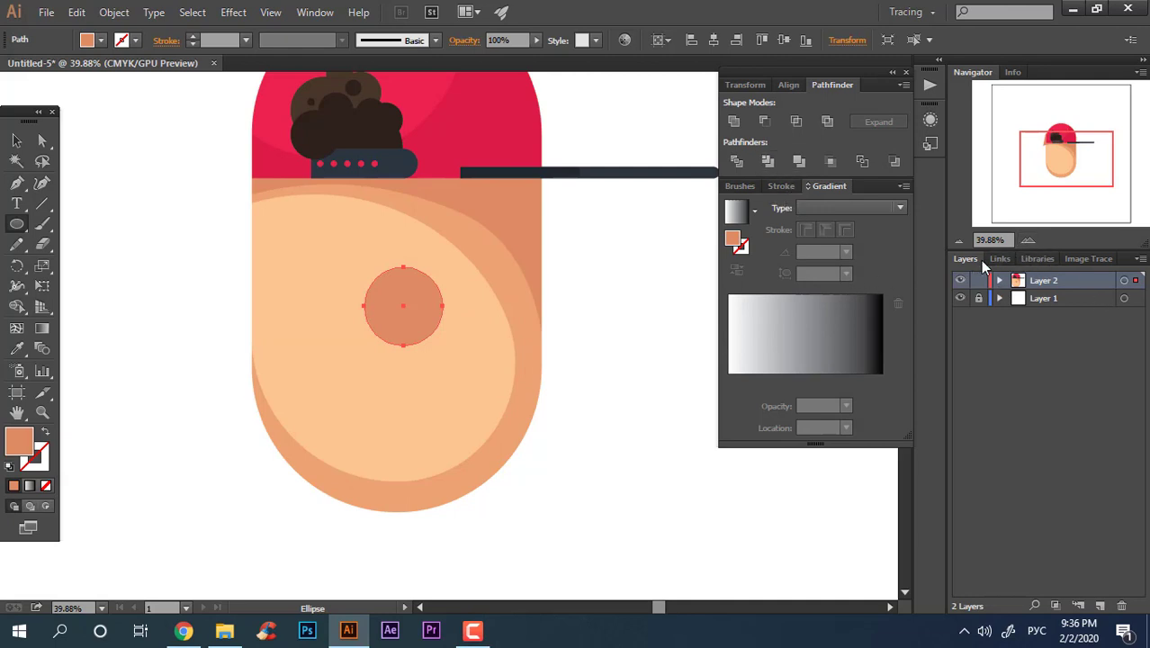
pyautogui.click(16, 140)
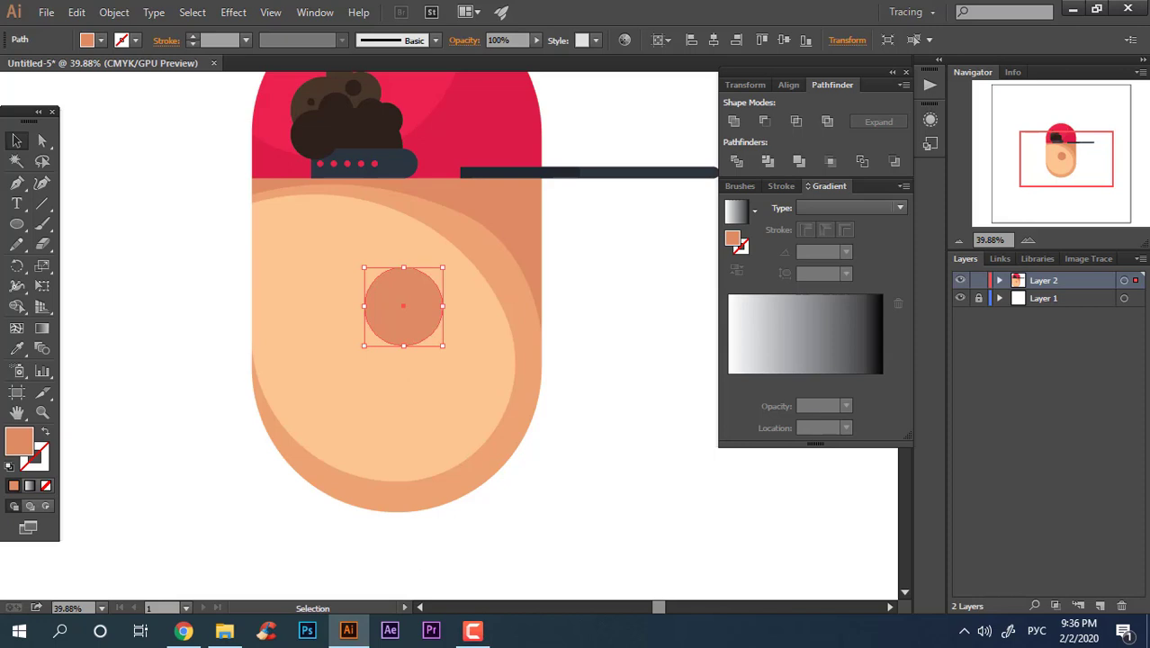
pyautogui.doubleClick(14, 453)
pyautogui.click(379, 250)
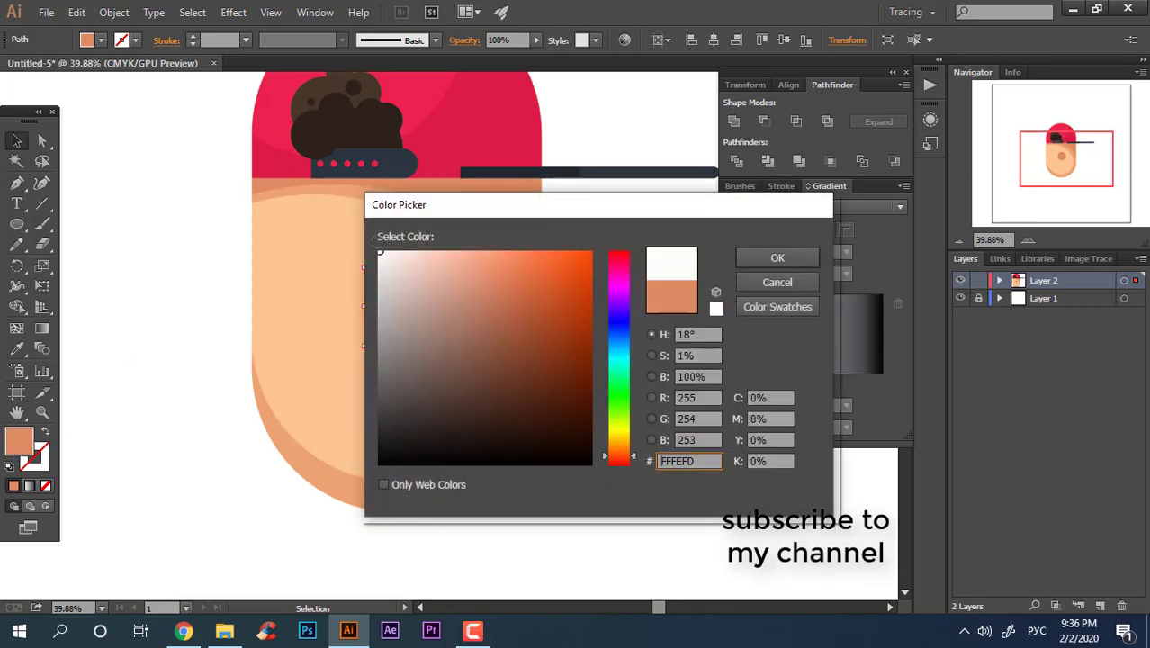
pyautogui.click(762, 261)
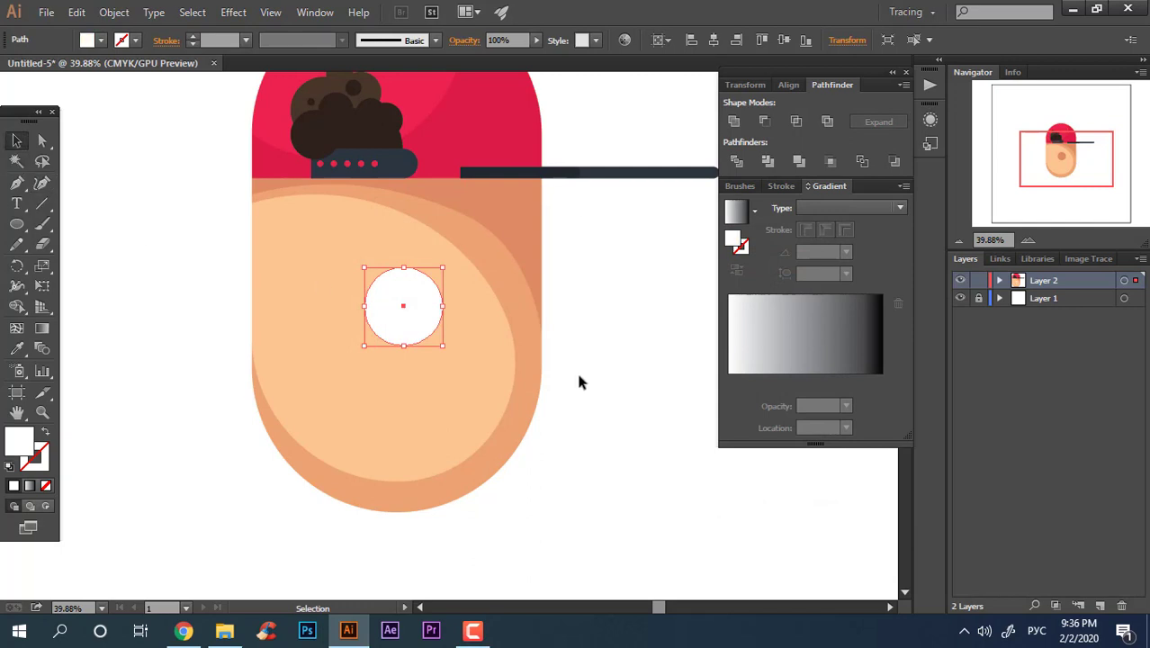
# Make a small concentric copy of the white circle as the pupil and fill it with the dark brown of the curls
pyautogui.press('a')
pyautogui.moveTo(444, 347); pyautogui.dragTo(405, 310)
pyautogui.click(17, 349)
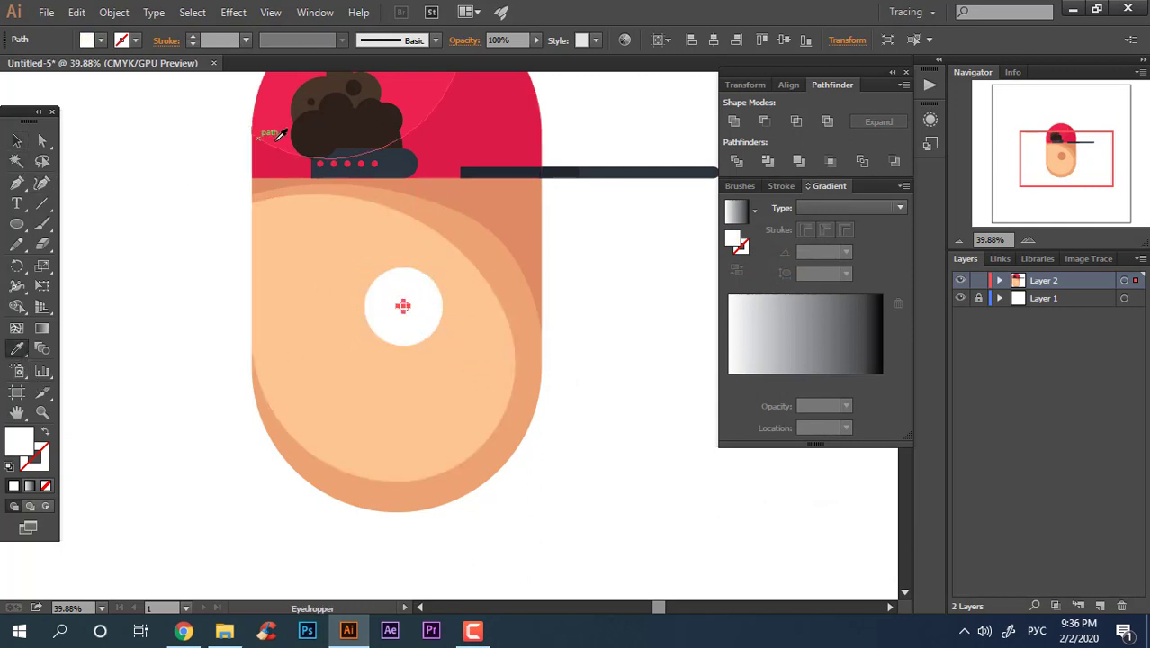
pyautogui.click(297, 126)
pyautogui.click(15, 141)
pyautogui.click(280, 301)
# Group the white circle with its pupil and place a duplicate of the eye to its left
pyautogui.press('z')
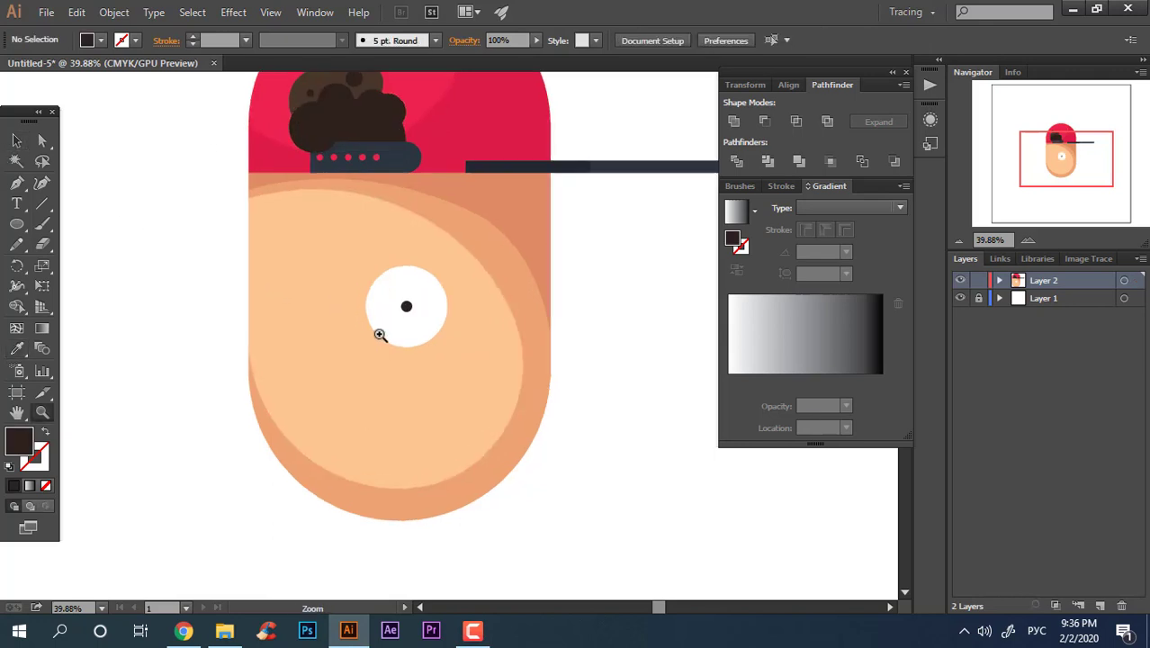
pyautogui.click(377, 328)
pyautogui.moveTo(459, 328); pyautogui.dragTo(460, 331)
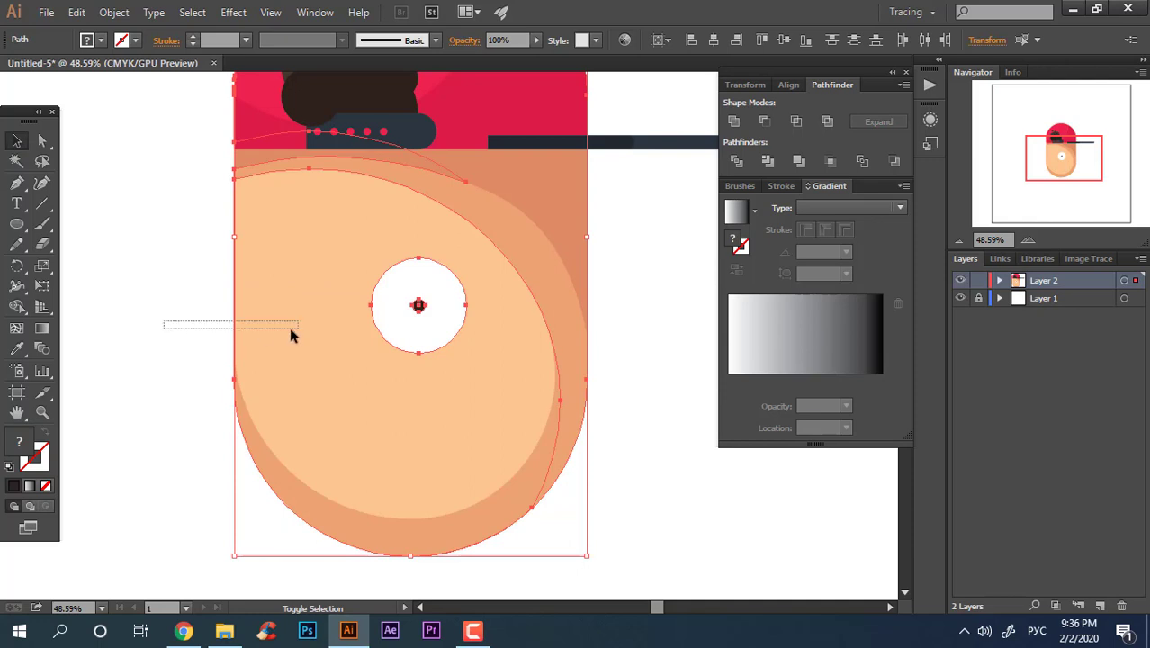
pyautogui.moveTo(290, 334); pyautogui.dragTo(292, 335)
pyautogui.keyDown('shift'); pyautogui.click(469, 431); pyautogui.keyUp('shift')
pyautogui.rightClick(428, 308)
pyautogui.click(526, 386)
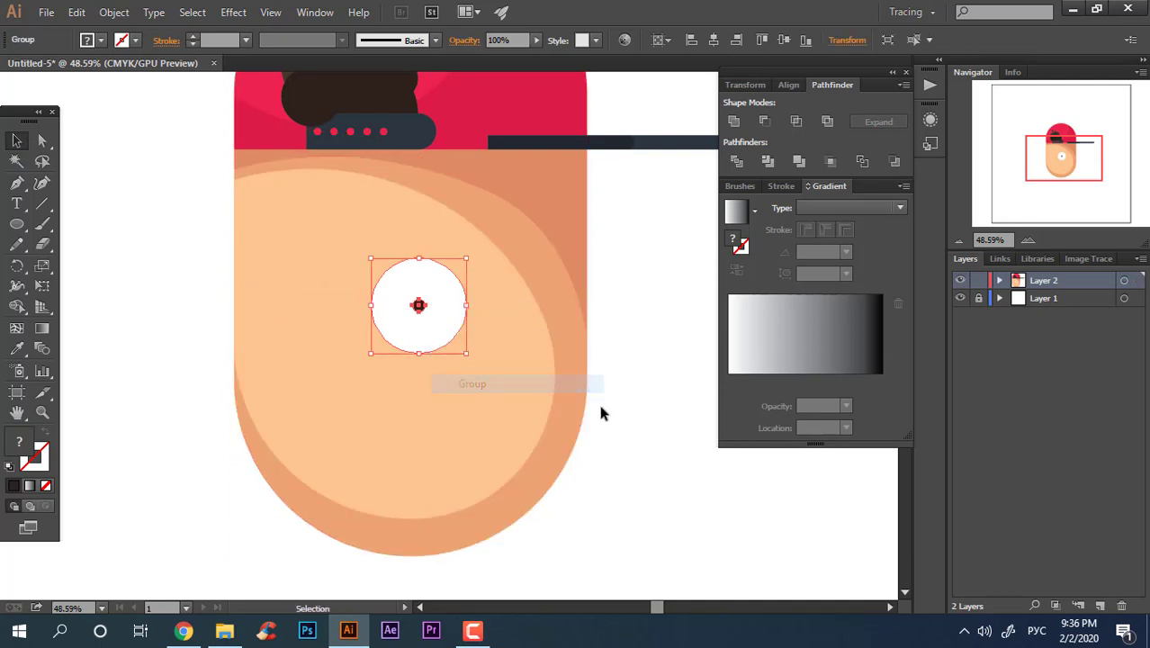
pyautogui.click(601, 413)
pyautogui.moveTo(391, 319); pyautogui.dragTo(322, 315)
pyautogui.press('z')
pyautogui.keyDown('alt'); pyautogui.click(589, 459); pyautogui.keyUp('alt')
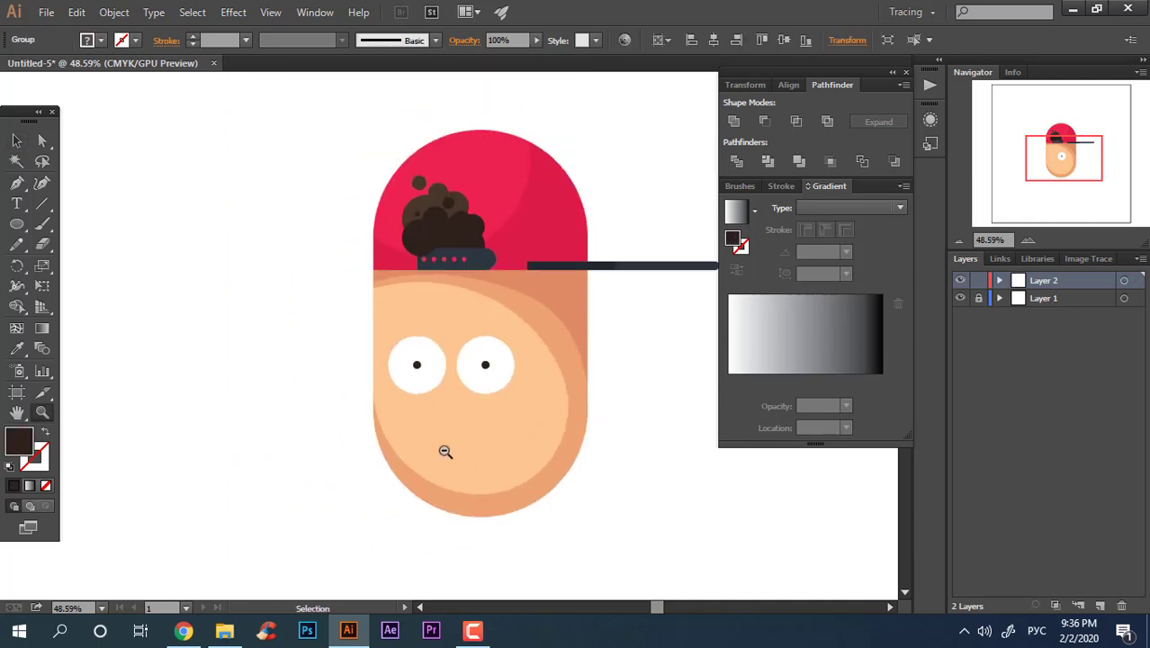
# Draw a dark brown circle for the mouth directly below the right eye
pyautogui.moveTo(445, 451)
pyautogui.mouseDown()
pyautogui.moveTo(559, 511)
pyautogui.moveTo(560, 440)
pyautogui.moveTo(609, 496)
pyautogui.moveTo(465, 428)
pyautogui.moveTo(389, 328)
pyautogui.moveTo(302, 329)
pyautogui.moveTo(431, 398)
pyautogui.moveTo(419, 394)
pyautogui.moveTo(432, 387)
pyautogui.mouseUp()
pyautogui.press('z')
pyautogui.click(403, 398)
pyautogui.click(440, 370)
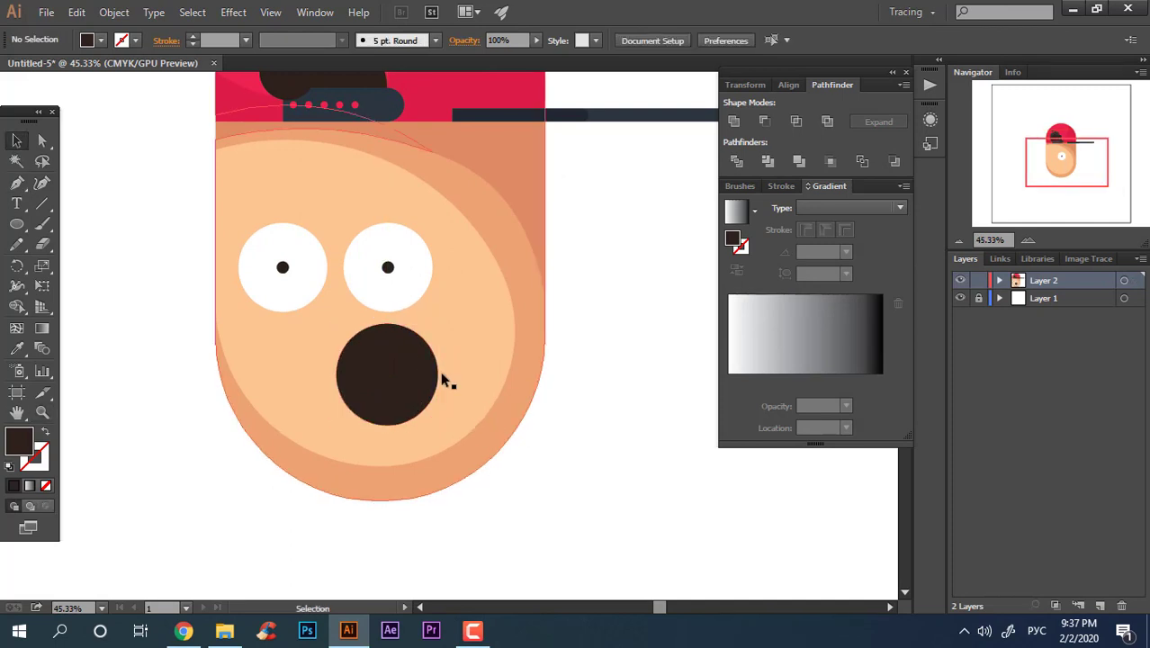
# Fill the mouth circle with the slate color of the dotted band, then darken its fill to 222528
pyautogui.click(387, 376)
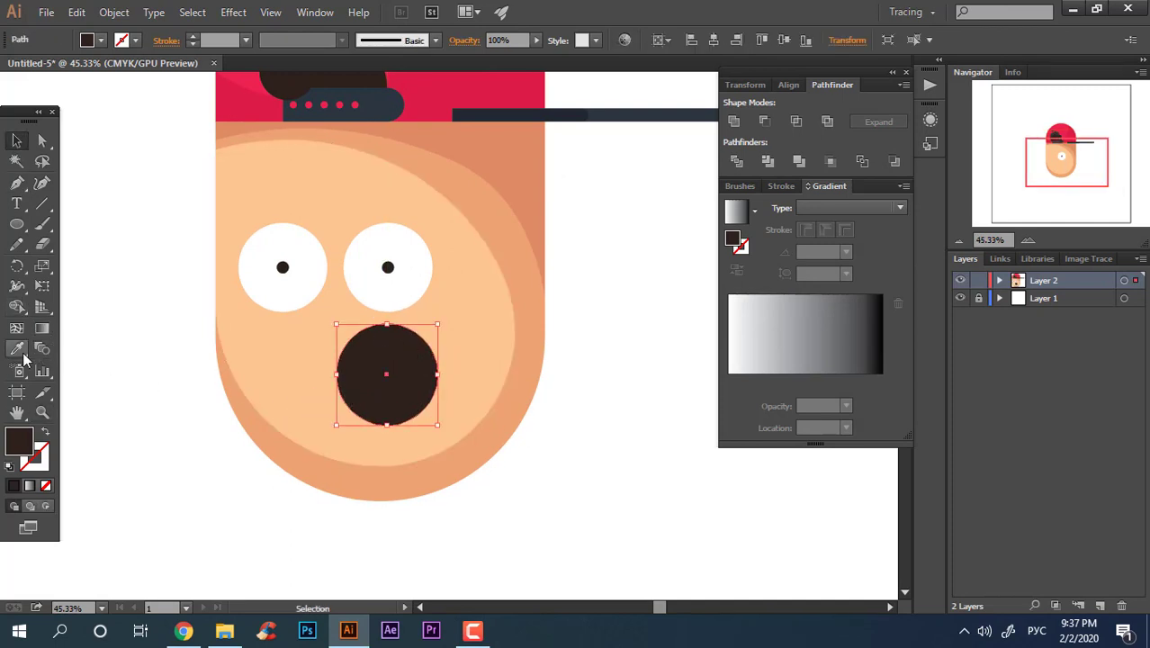
pyautogui.click(23, 353)
pyautogui.click(401, 106)
pyautogui.press('z')
pyautogui.click(383, 353)
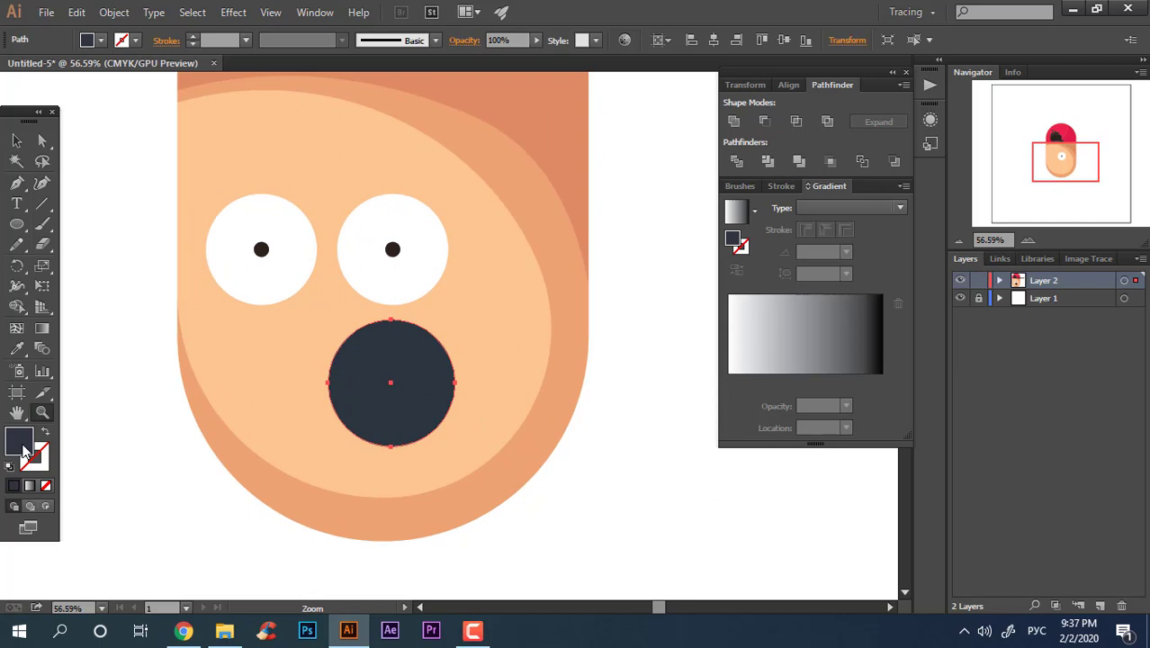
pyautogui.doubleClick(24, 450)
pyautogui.moveTo(421, 421); pyautogui.dragTo(409, 432)
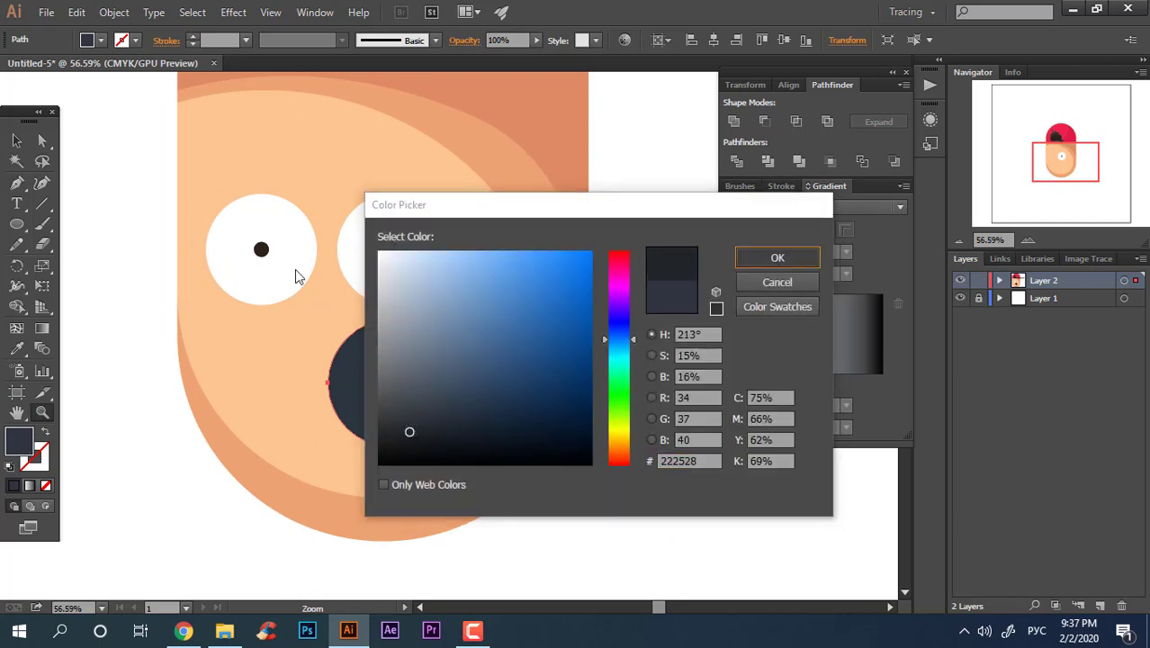
pyautogui.press('Return')
pyautogui.click(16, 141)
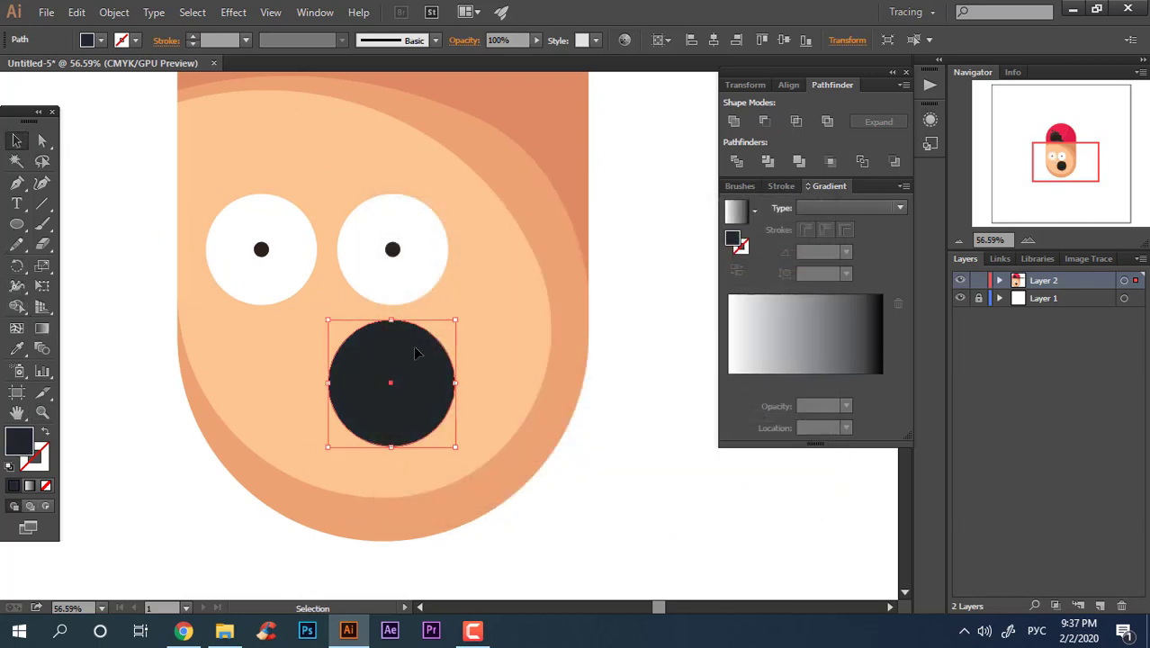
# Draw a wide ellipse overlapping the top of the mouth circle and fill it with the white of the eye
pyautogui.click(17, 225)
pyautogui.moveTo(324, 281); pyautogui.dragTo(449, 358)
pyautogui.press('z')
pyautogui.click(410, 391)
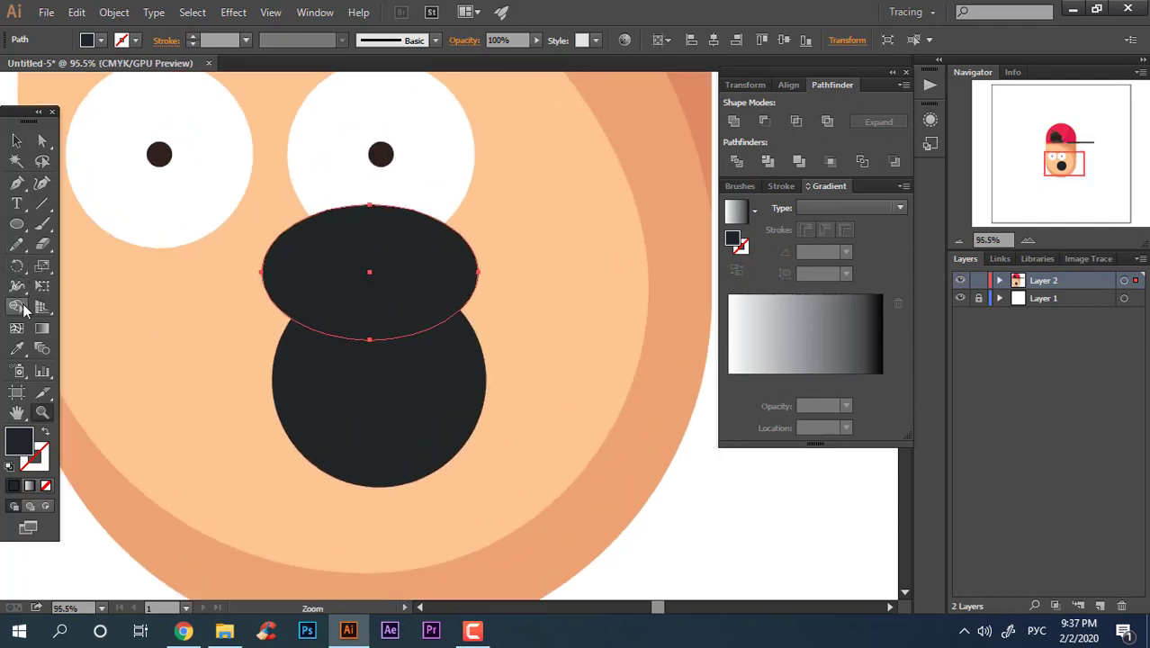
pyautogui.click(373, 171)
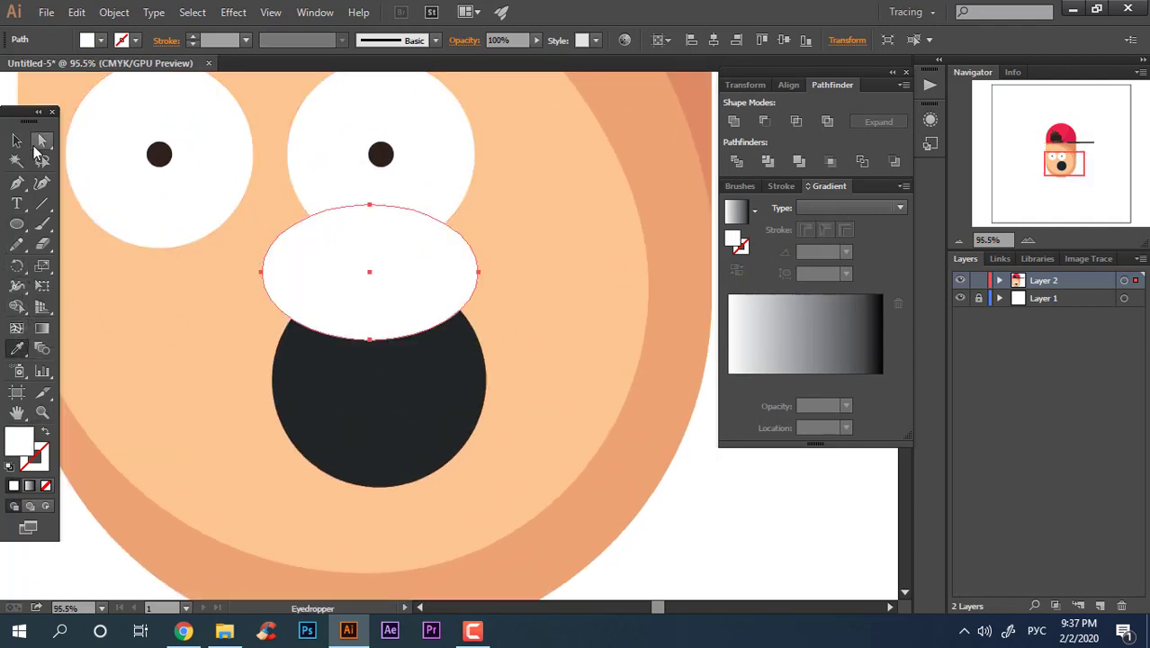
pyautogui.click(16, 140)
# Draw a second white ellipse over the first one, offset toward its lower left
pyautogui.click(17, 225)
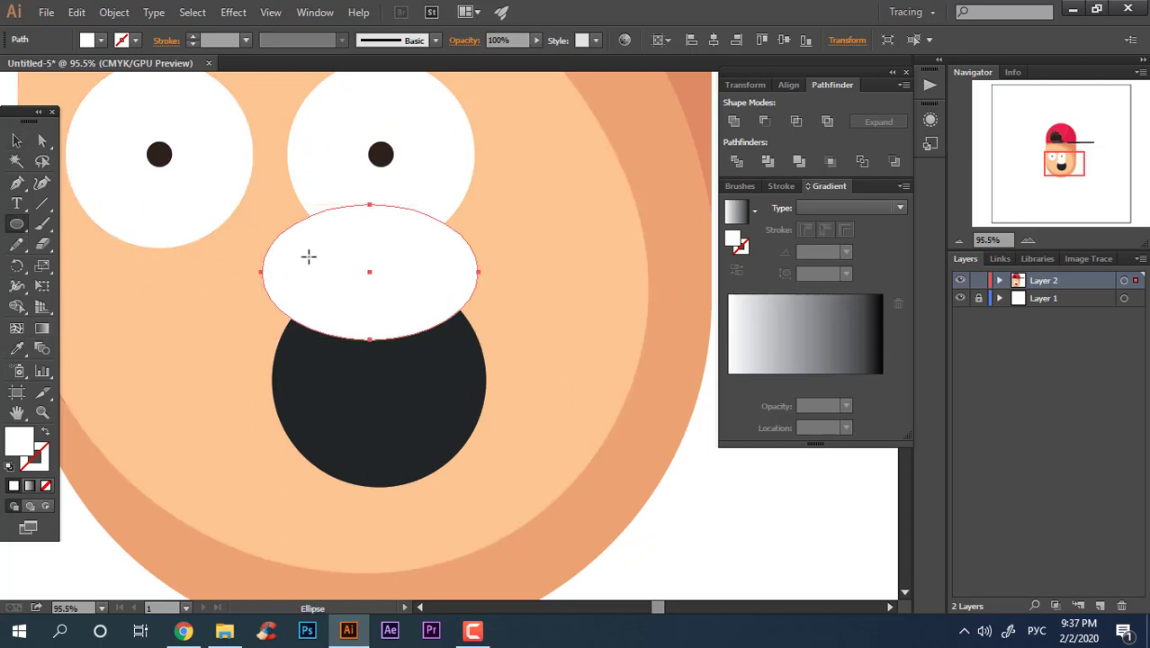
pyautogui.moveTo(237, 219); pyautogui.dragTo(432, 372)
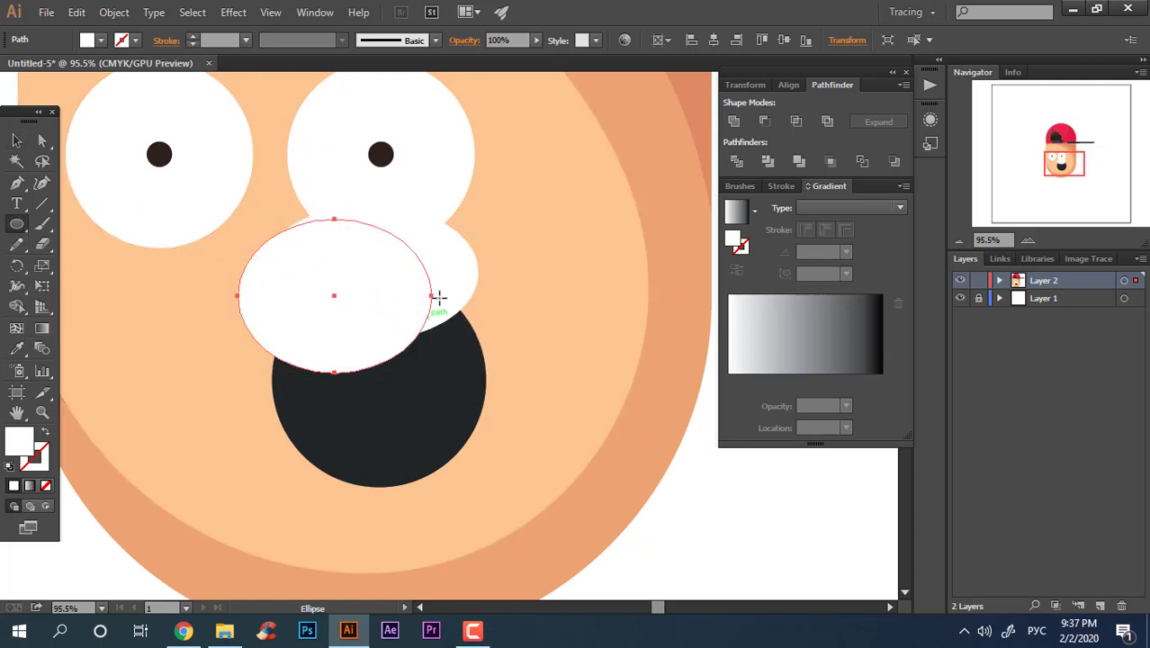
pyautogui.click(16, 141)
# Fill the first, rear ellipse above the mouth with a light blue-gray shading color
pyautogui.click(467, 286)
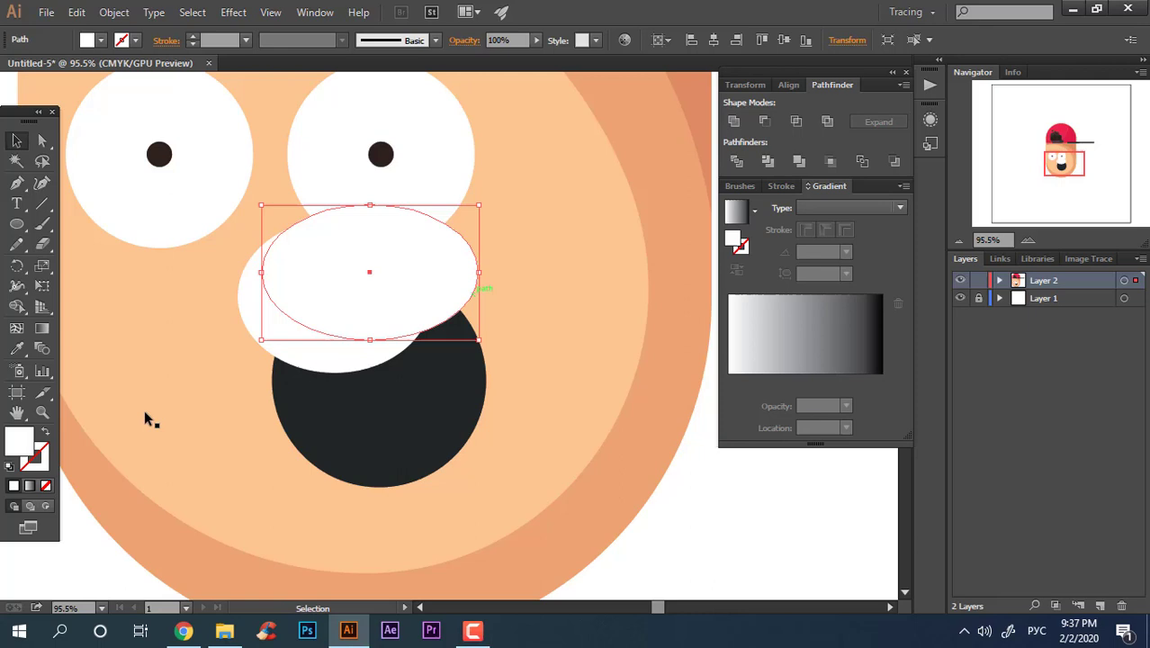
pyautogui.doubleClick(22, 441)
pyautogui.click(625, 347)
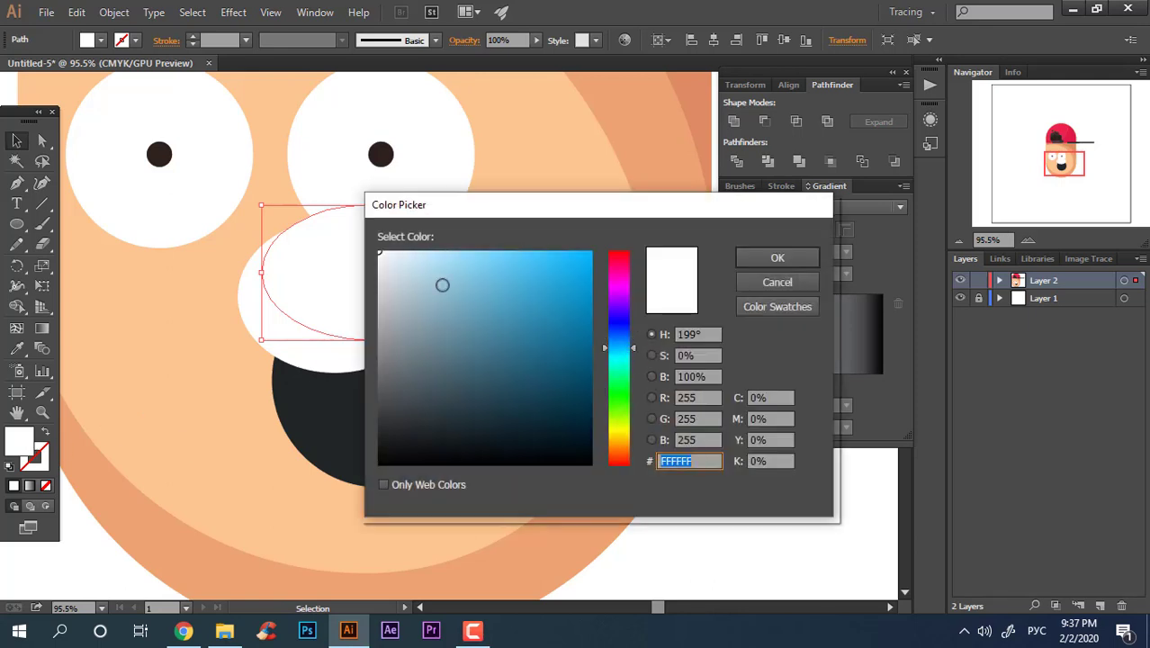
pyautogui.moveTo(396, 267); pyautogui.dragTo(396, 301)
pyautogui.click(778, 259)
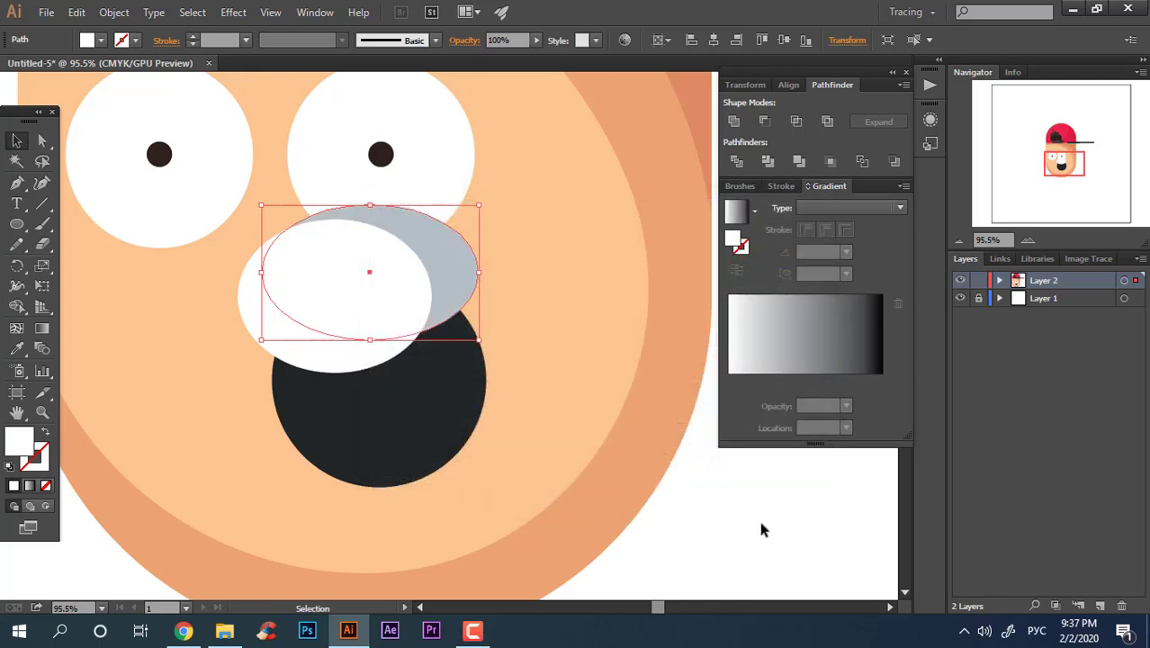
# Draw a circle overlapping the lower right of the mouth for the tongue and fill it with red F22F41
pyautogui.scroll(-3, 760, 449)
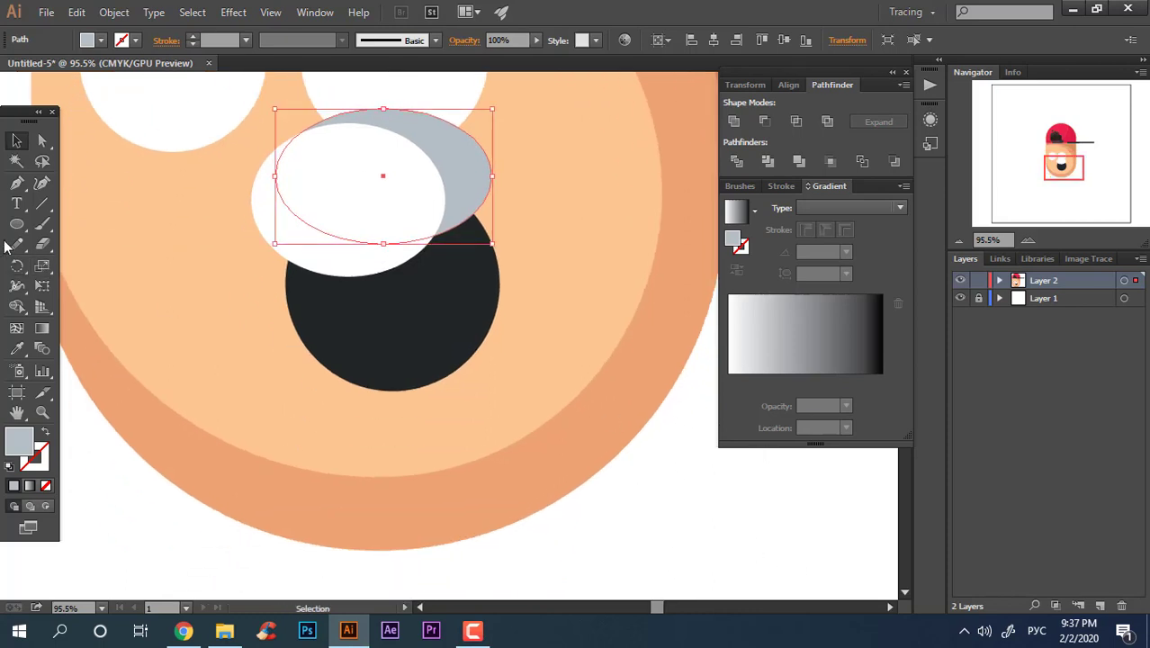
pyautogui.press('l')
pyautogui.moveTo(376, 289)
pyautogui.mouseDown()
pyautogui.moveTo(513, 410)
pyautogui.moveTo(521, 432)
pyautogui.mouseUp()
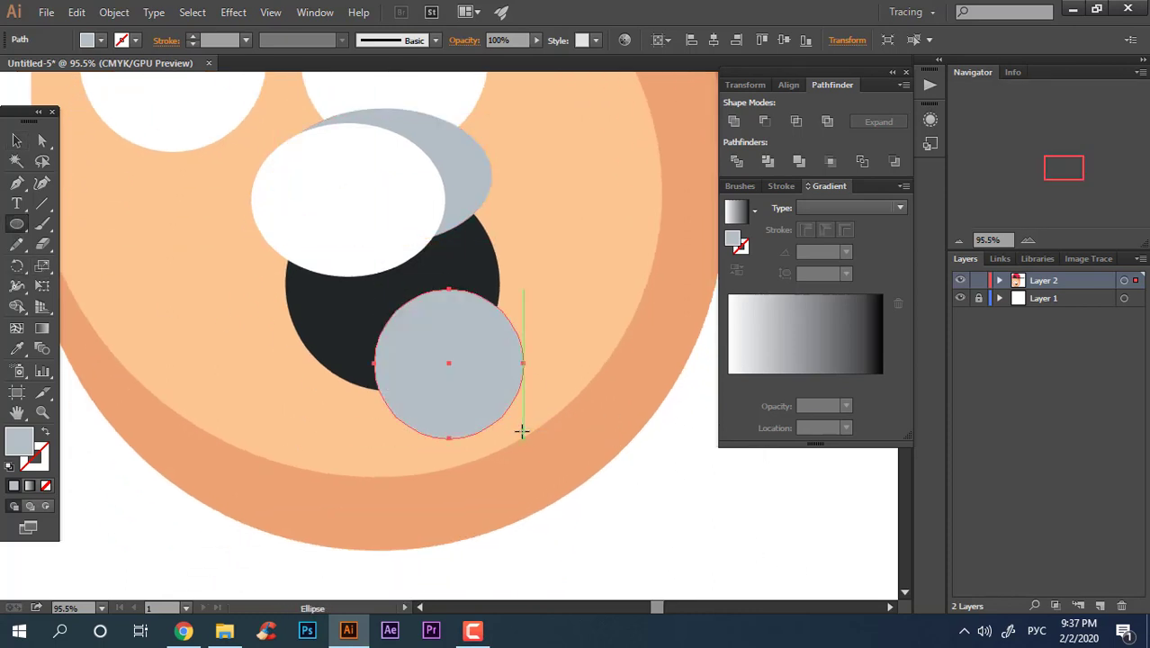
pyautogui.doubleClick(33, 439)
pyautogui.click(622, 259)
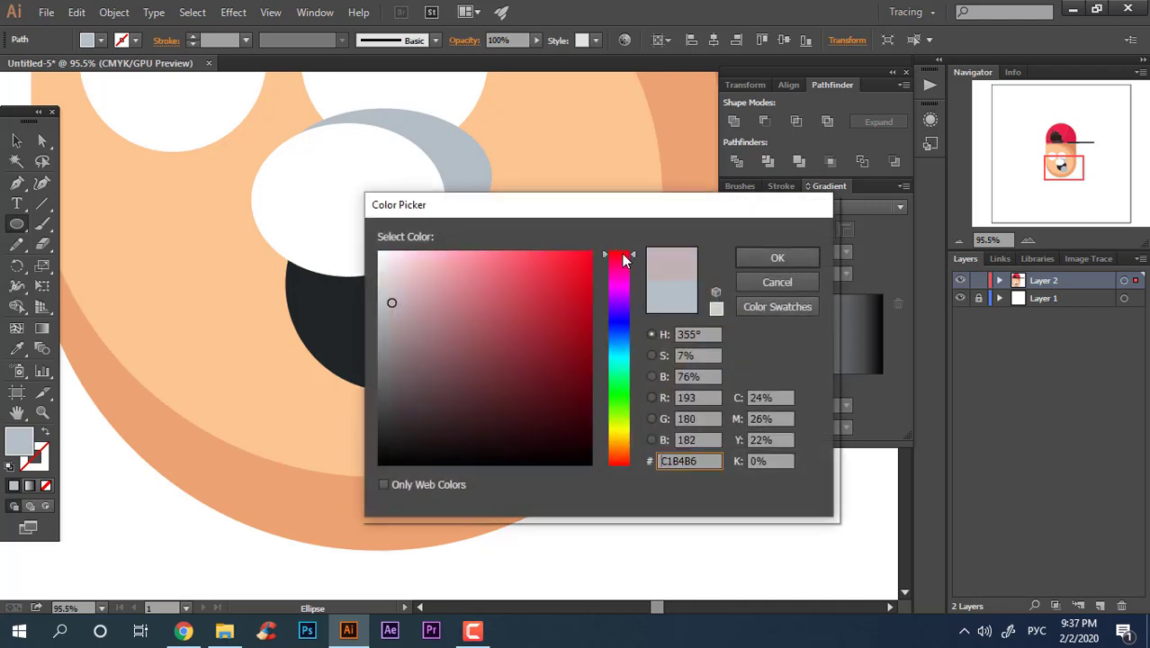
pyautogui.click(553, 261)
pyautogui.click(778, 258)
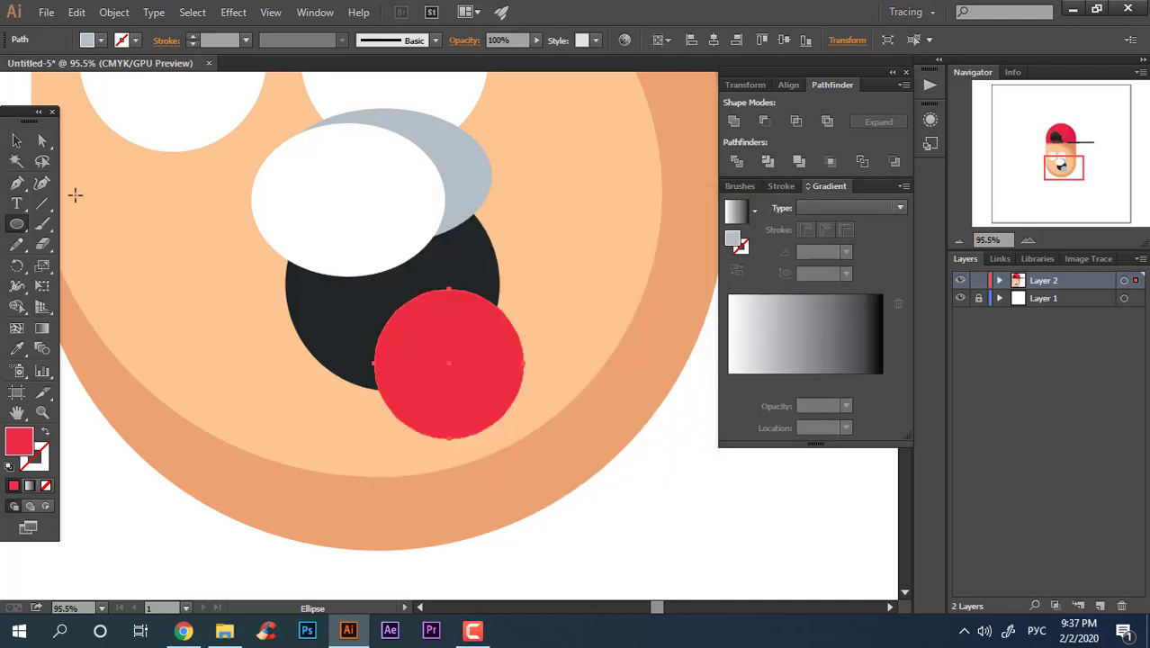
# Duplicate the red tongue circle toward its lower left and darken the fill of the rear circle
pyautogui.click(13, 144)
pyautogui.moveTo(449, 362); pyautogui.dragTo(414, 380)
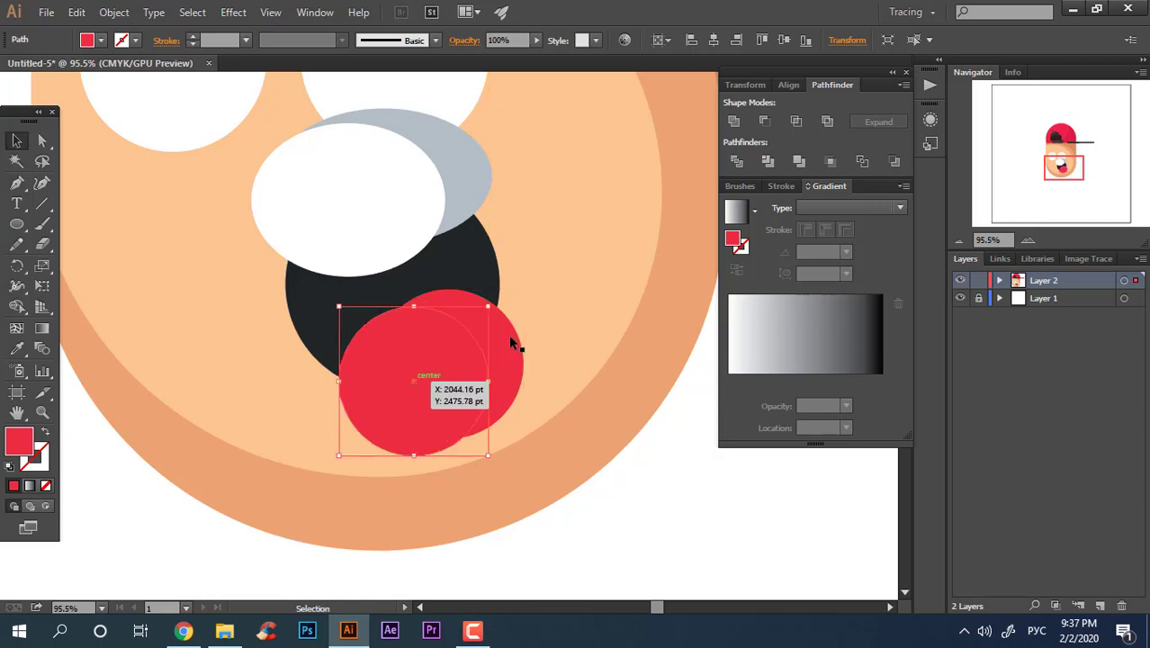
pyautogui.click(510, 337)
pyautogui.doubleClick(27, 441)
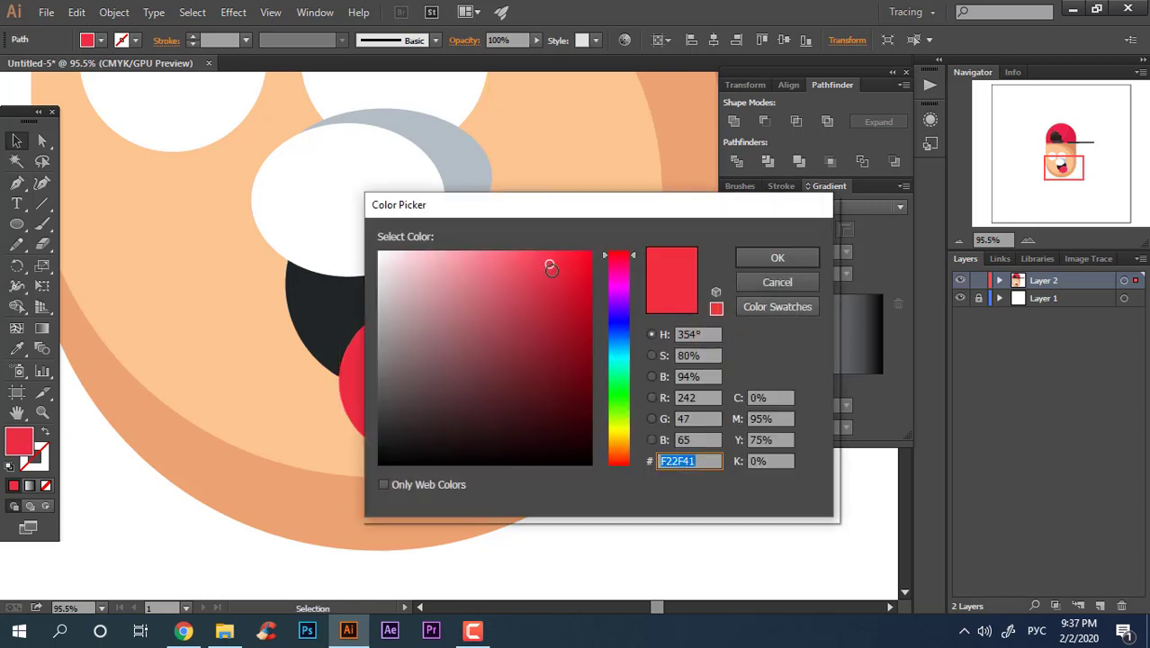
pyautogui.moveTo(547, 264); pyautogui.dragTo(563, 284)
pyautogui.click(776, 261)
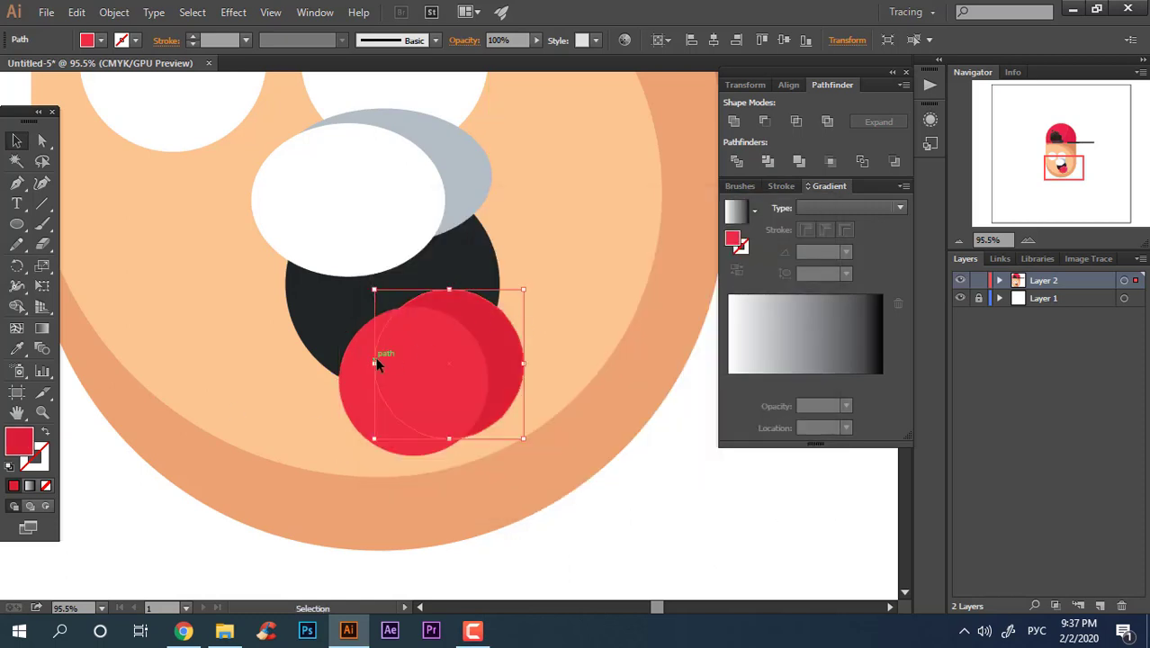
# Divide the mouth circle, both tongue circles and both tooth ellipses along their overlaps with Pathfinder, and ungroup the pieces
pyautogui.keyDown('shift'); pyautogui.click(376, 363); pyautogui.keyUp('shift')
pyautogui.keyDown('shift'); pyautogui.click(442, 360); pyautogui.keyUp('shift')
pyautogui.keyDown('shift'); pyautogui.click(494, 330); pyautogui.keyUp('shift')
pyautogui.keyDown('shift'); pyautogui.click(450, 270); pyautogui.keyUp('shift')
pyautogui.keyDown('shift'); pyautogui.click(380, 228); pyautogui.keyUp('shift')
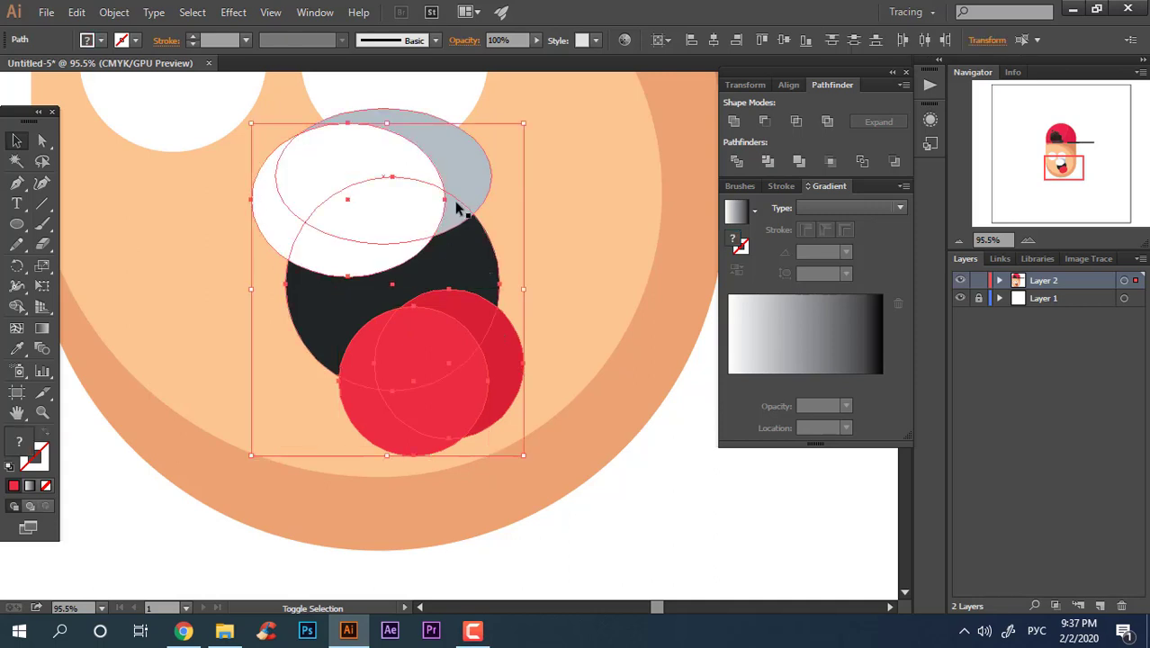
pyautogui.keyDown('shift'); pyautogui.click(457, 209); pyautogui.keyUp('shift')
pyautogui.rightClick(438, 278)
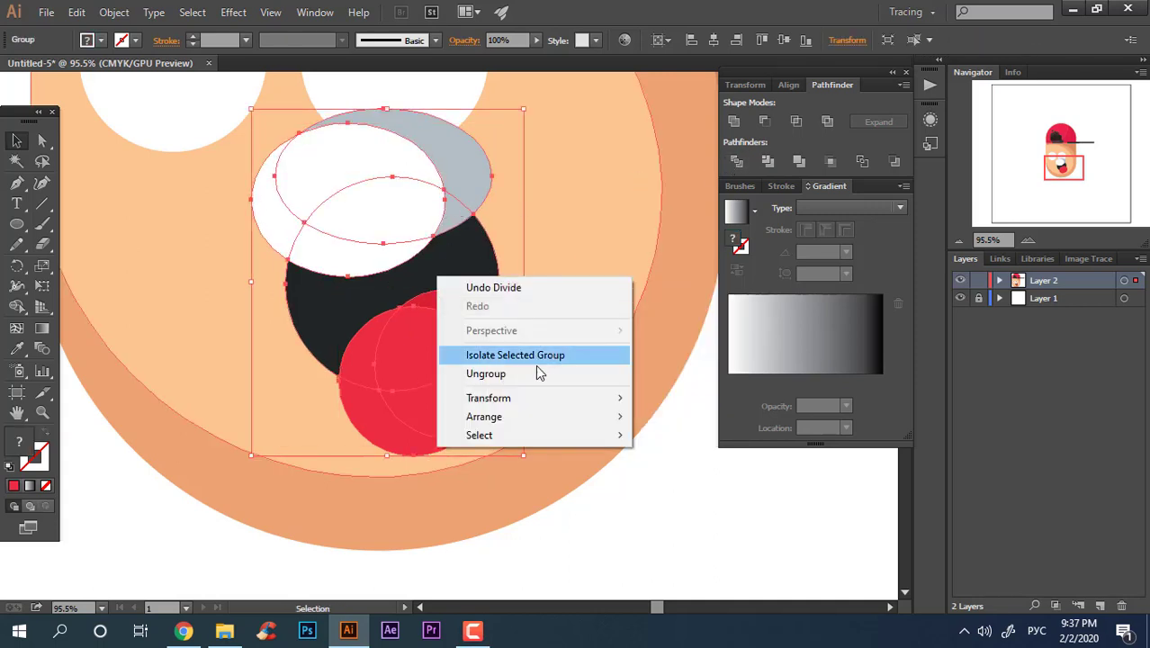
pyautogui.click(537, 373)
# Delete the red tongue pieces that lie outside the mouth circle
pyautogui.click(457, 425)
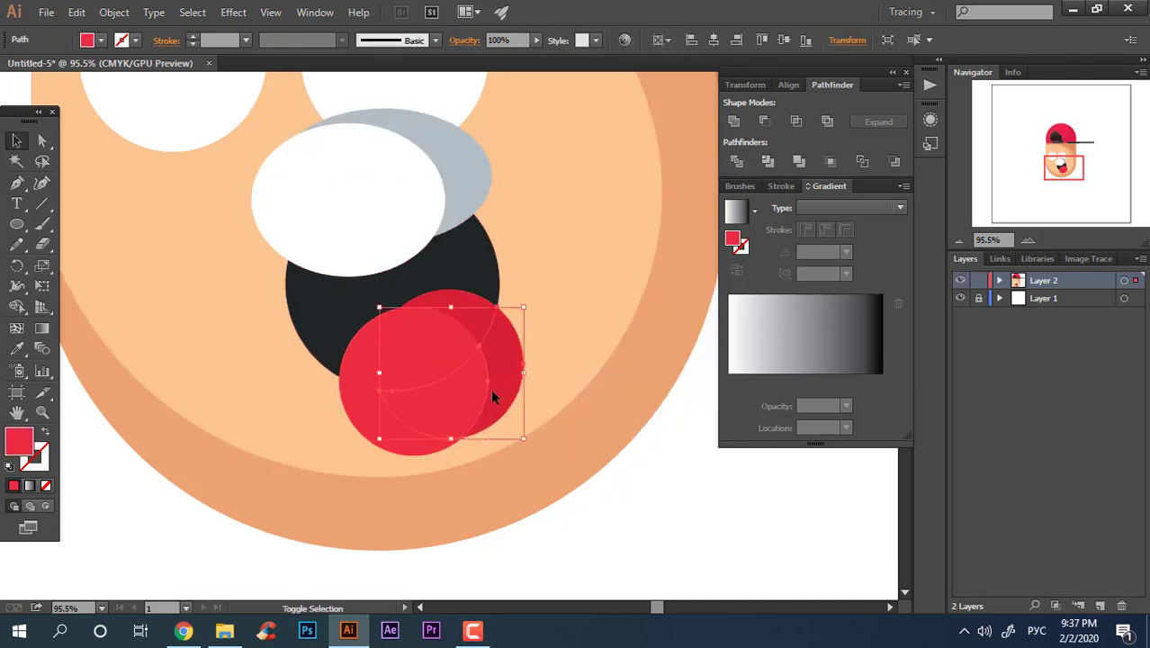
pyautogui.keyDown('shift'); pyautogui.click(359, 414); pyautogui.keyUp('shift')
pyautogui.press('Delete')
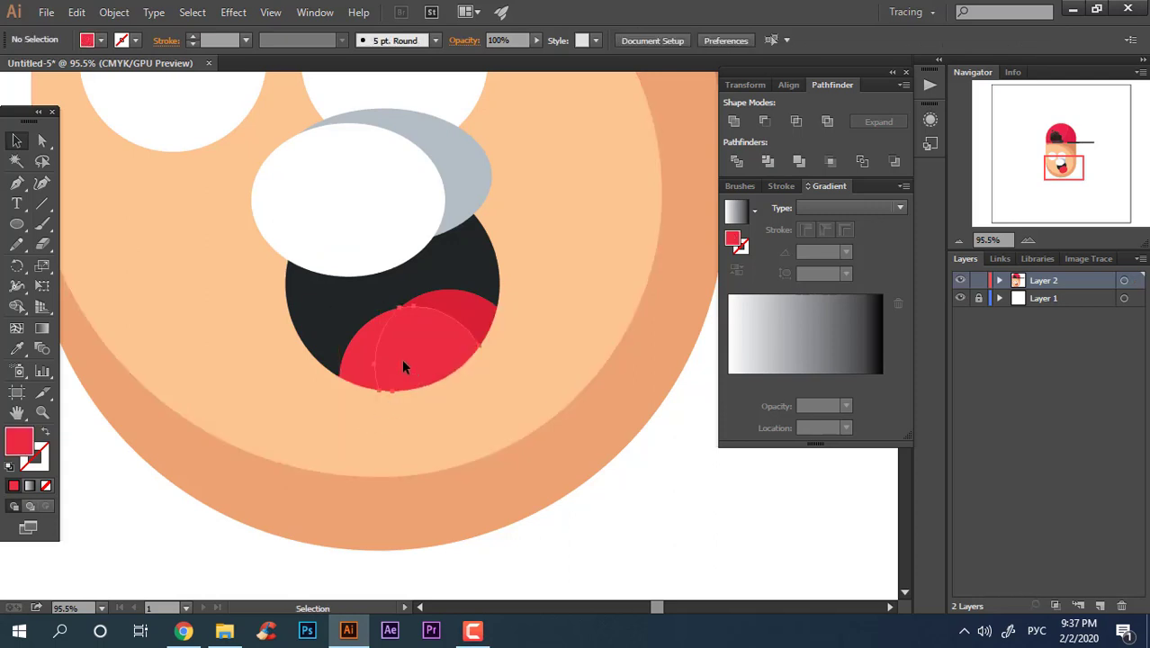
# Recolor the tongue's left sliver with the dark fill of the mouth
pyautogui.click(402, 358)
pyautogui.press('i')
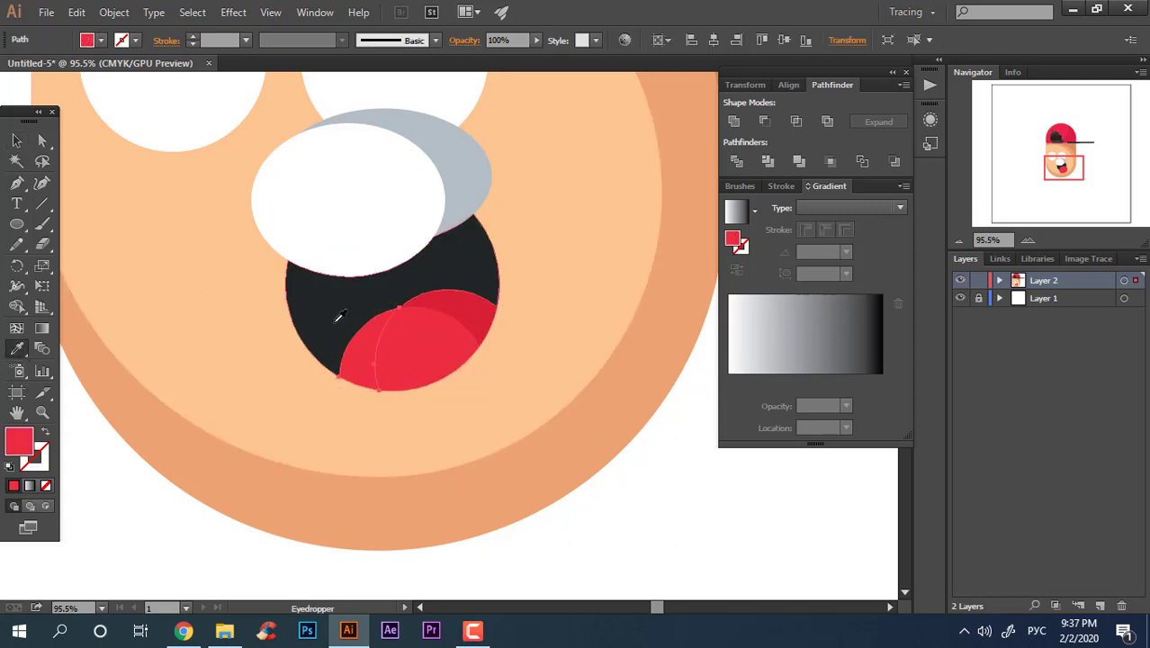
pyautogui.click(339, 315)
pyautogui.press('v')
# Delete the white and blue-gray tooth pieces that extend outside the mouth circle
pyautogui.click(463, 170)
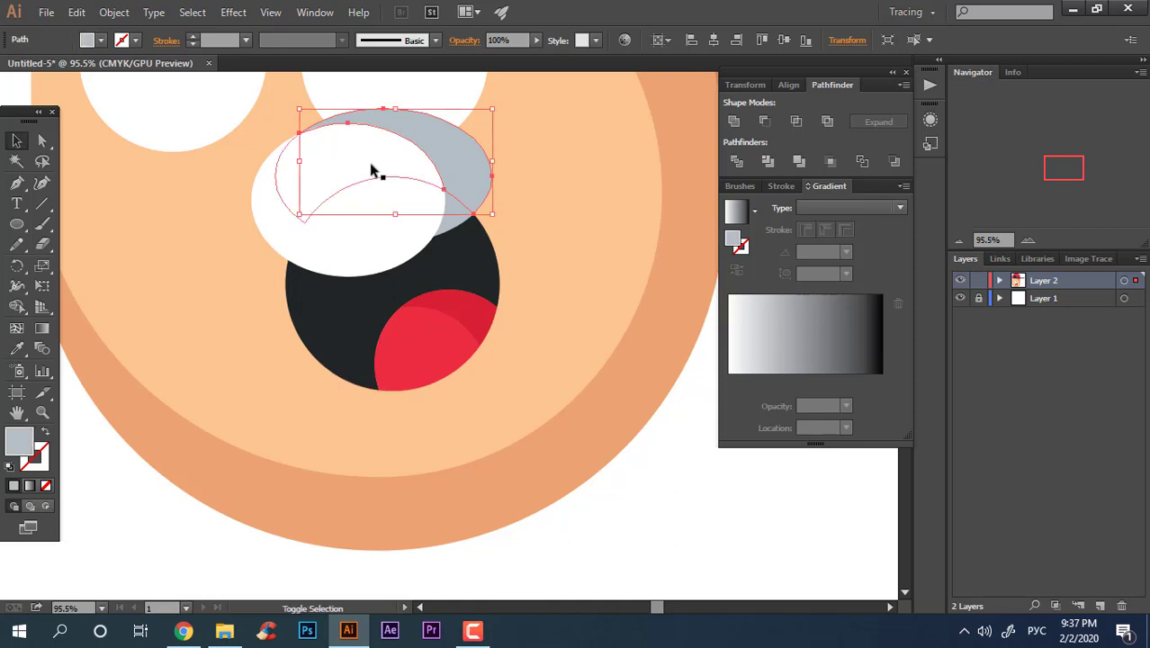
pyautogui.keyDown('shift'); pyautogui.click(257, 192); pyautogui.keyUp('shift')
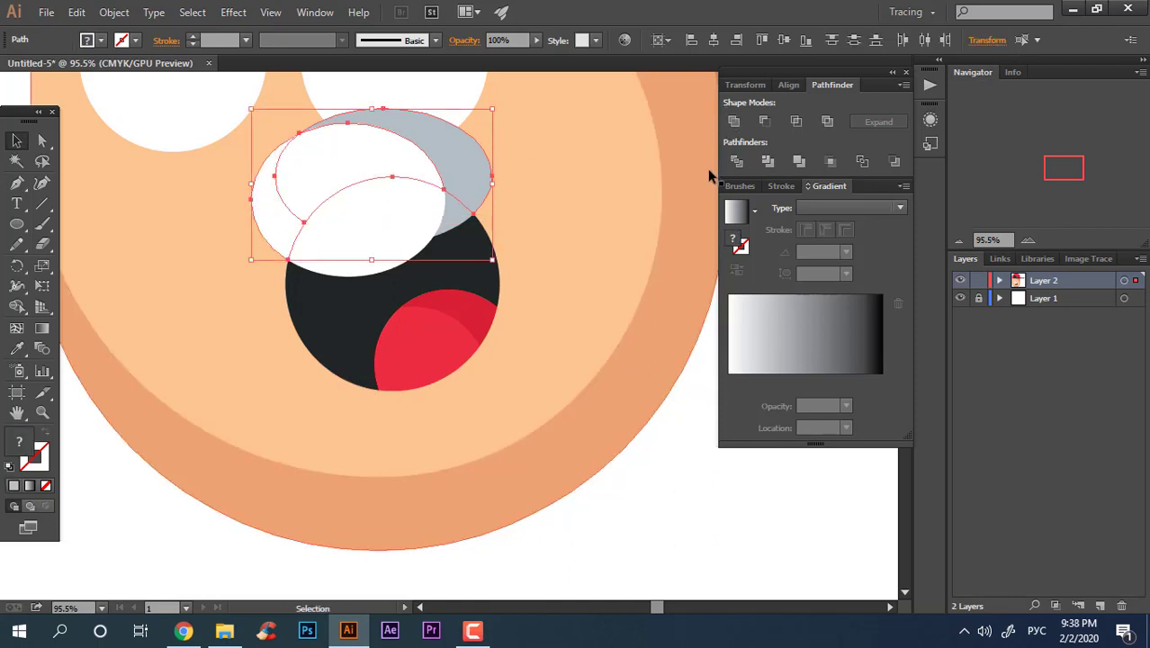
pyautogui.press('Delete')
# Recolor the lower white tooth piece with the mouth's dark fill and unite it with the dark mouth area
pyautogui.click(332, 269)
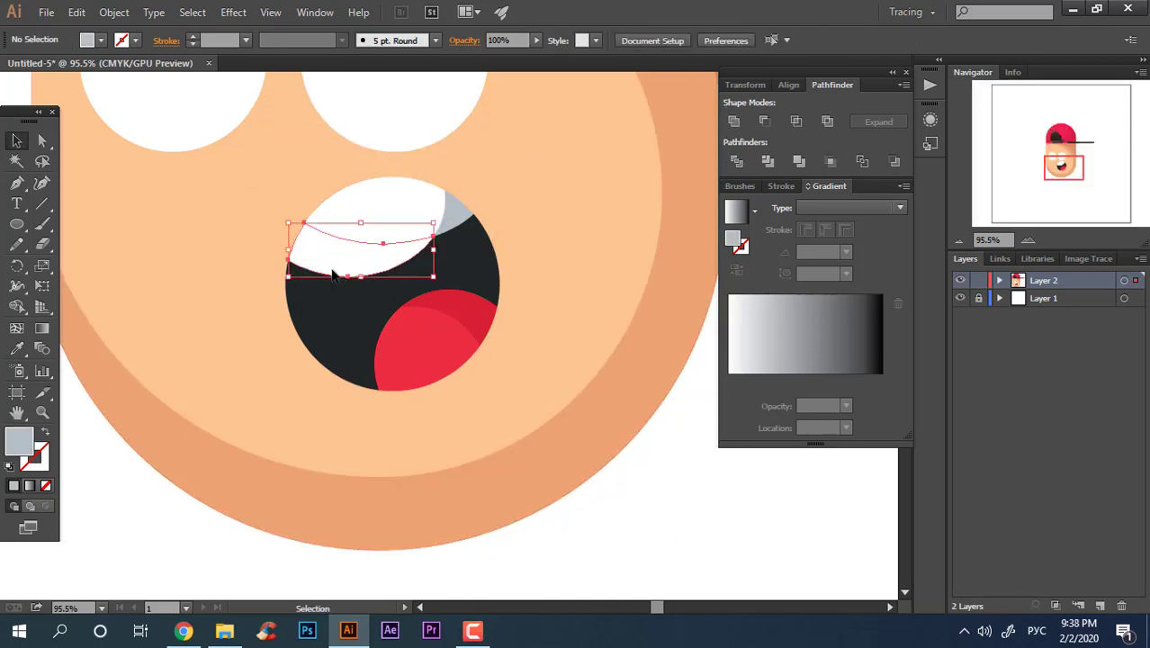
pyautogui.press('Delete')
pyautogui.hotkey('ctrl', 'z')
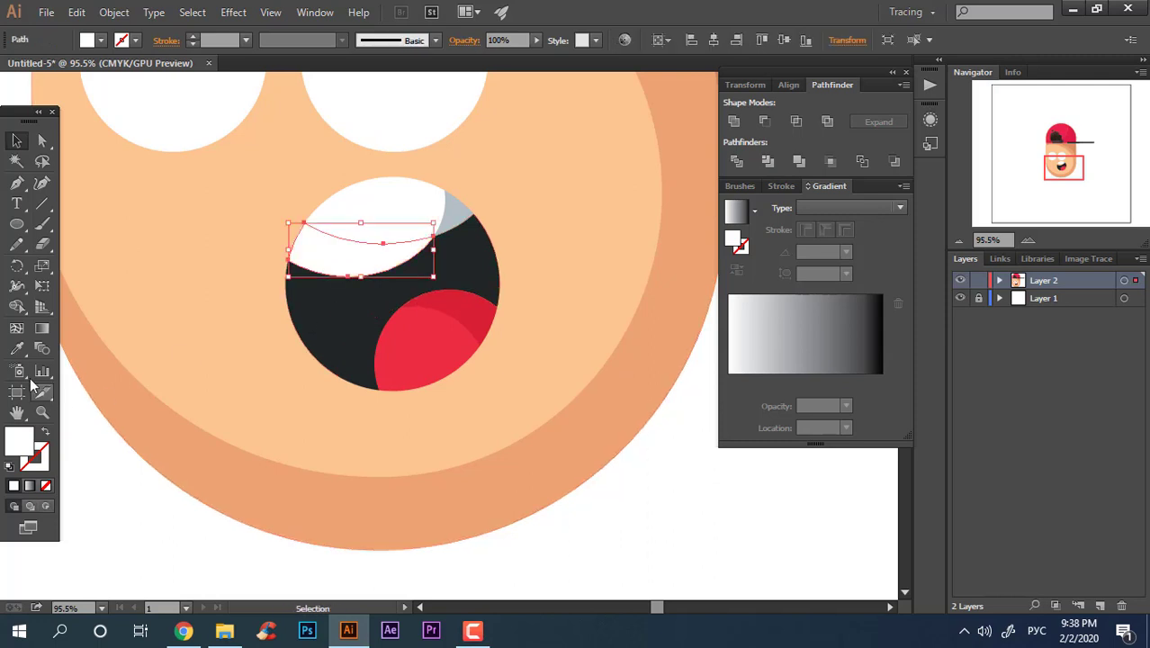
pyautogui.click(17, 349)
pyautogui.click(317, 317)
pyautogui.click(18, 143)
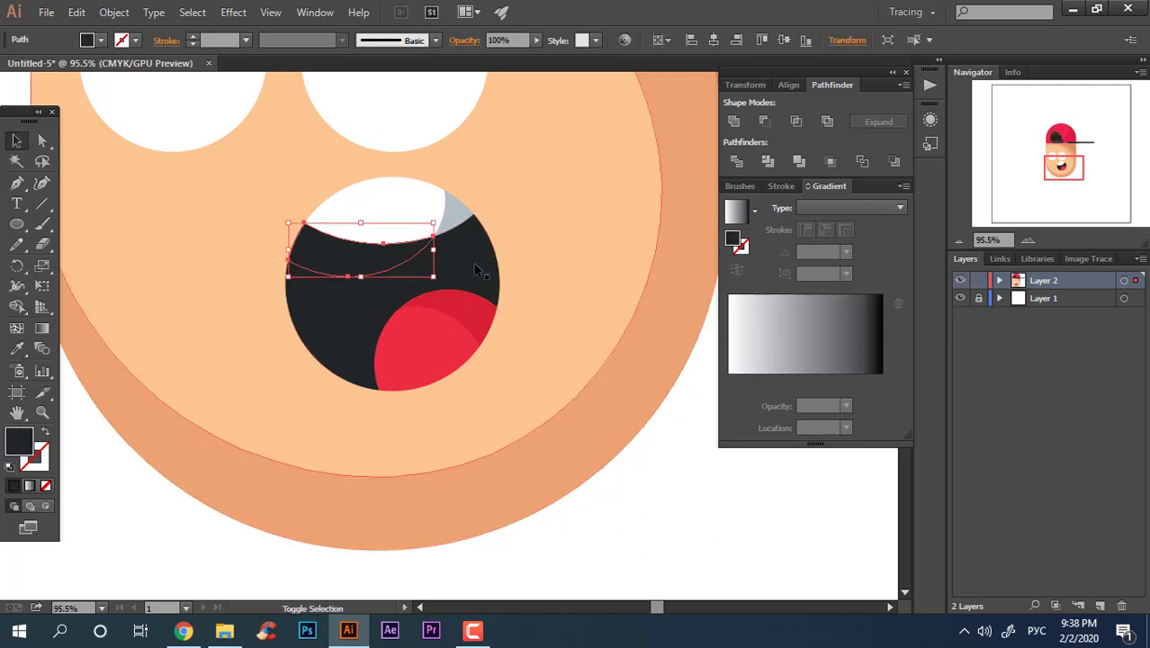
pyautogui.keyDown('shift'); pyautogui.click(376, 342); pyautogui.keyUp('shift')
pyautogui.click(734, 124)
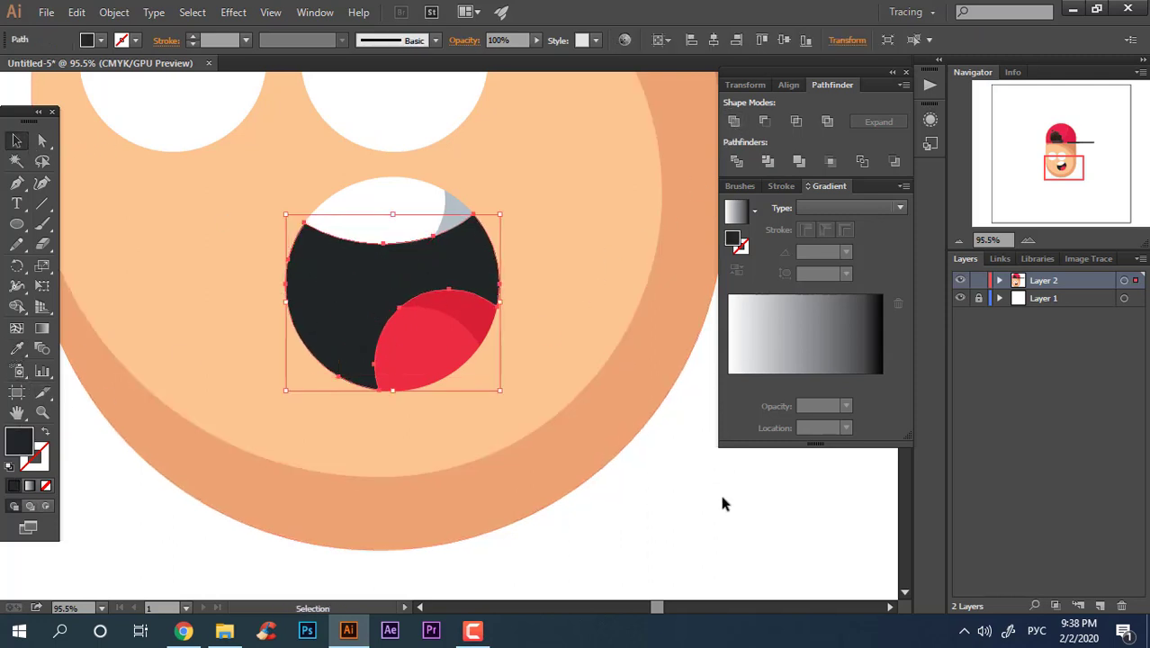
pyautogui.click(720, 492)
# Draw a circle over the mouth, slightly larger than it, and fill it with the darker peach of the body's edge
pyautogui.press('z')
pyautogui.moveTo(622, 434); pyautogui.dragTo(387, 405)
pyautogui.moveTo(623, 421); pyautogui.dragTo(734, 498)
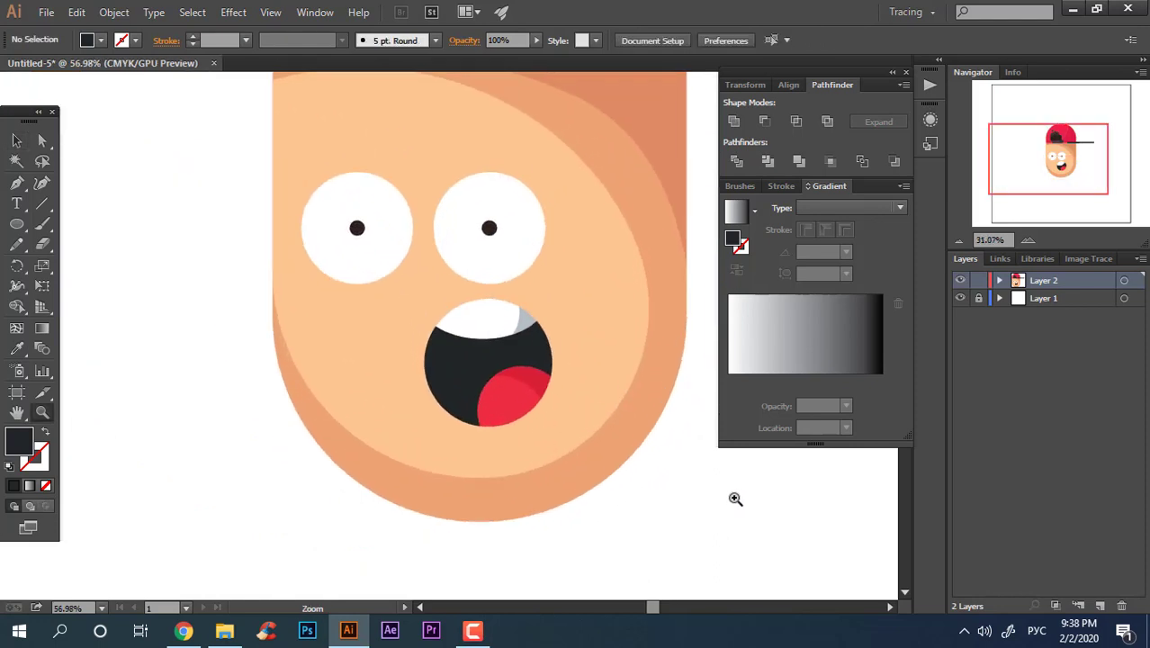
pyautogui.moveTo(605, 494); pyautogui.dragTo(555, 485)
pyautogui.moveTo(496, 395); pyautogui.dragTo(559, 454)
pyautogui.moveTo(333, 345); pyautogui.dragTo(342, 348)
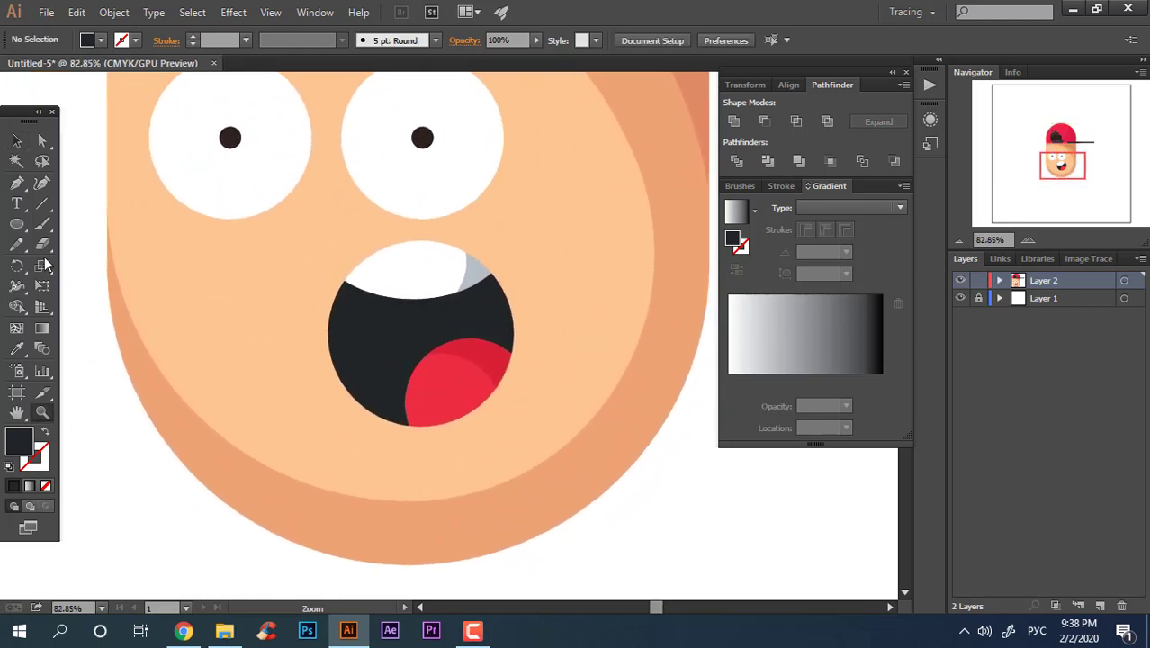
pyautogui.moveTo(314, 241)
pyautogui.mouseDown()
pyautogui.moveTo(518, 429)
pyautogui.moveTo(518, 413)
pyautogui.moveTo(484, 396)
pyautogui.moveTo(437, 407)
pyautogui.moveTo(471, 410)
pyautogui.mouseUp()
pyautogui.click(16, 141)
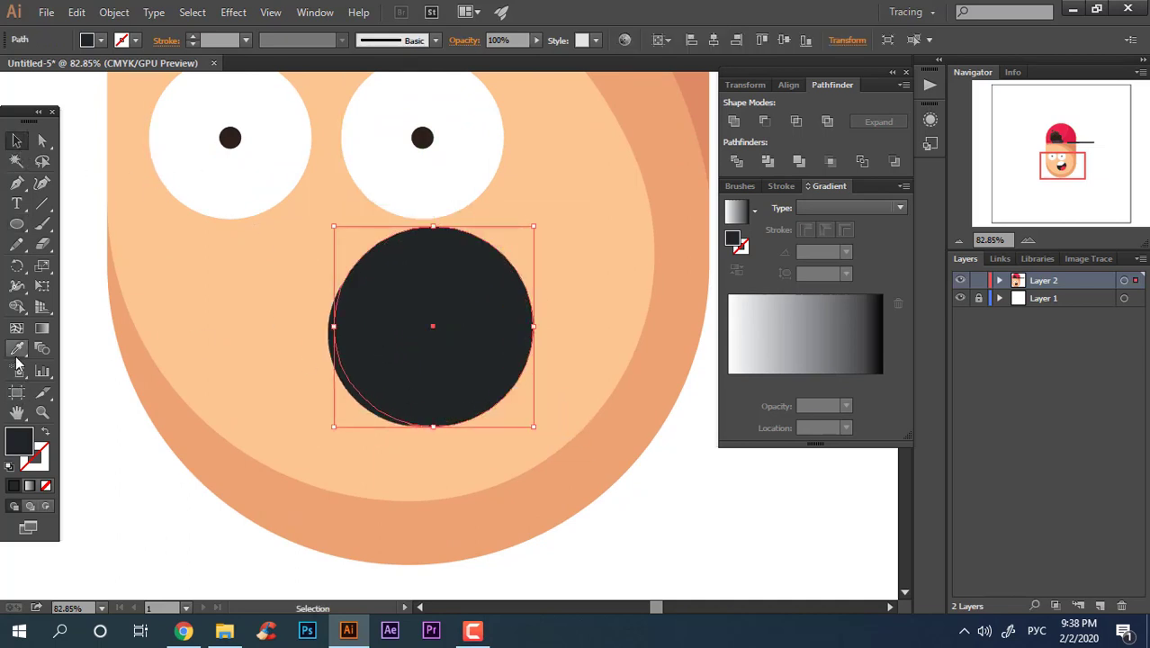
pyautogui.click(16, 351)
pyautogui.click(514, 493)
pyautogui.click(16, 141)
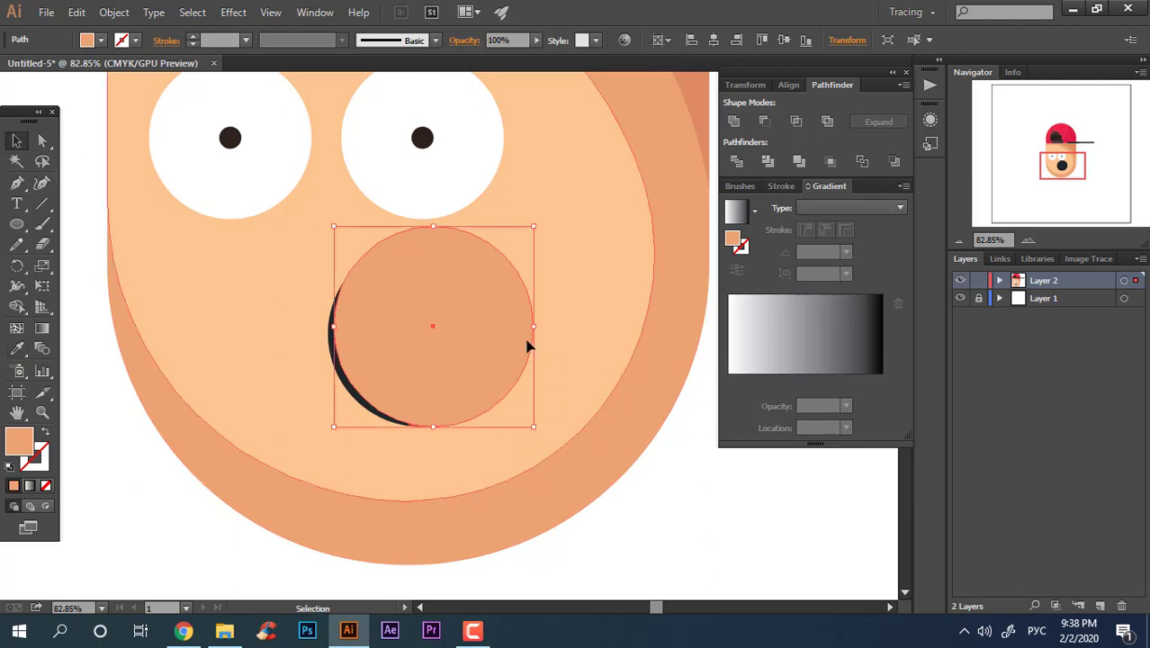
# Divide the peach circle with a duplicate offset to its left, ungroup the pieces, and delete all but the right-hand crescent
pyautogui.moveTo(526, 342)
pyautogui.mouseDown()
pyautogui.moveTo(496, 334)
pyautogui.moveTo(533, 335)
pyautogui.mouseUp()
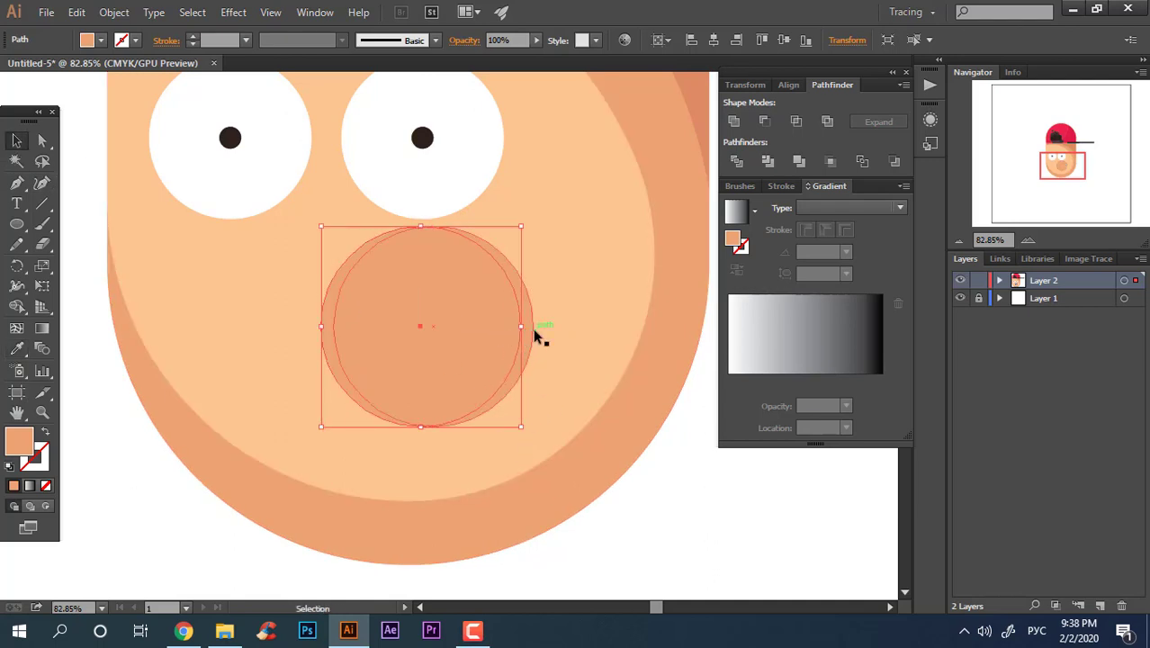
pyautogui.rightClick(411, 338)
pyautogui.click(540, 437)
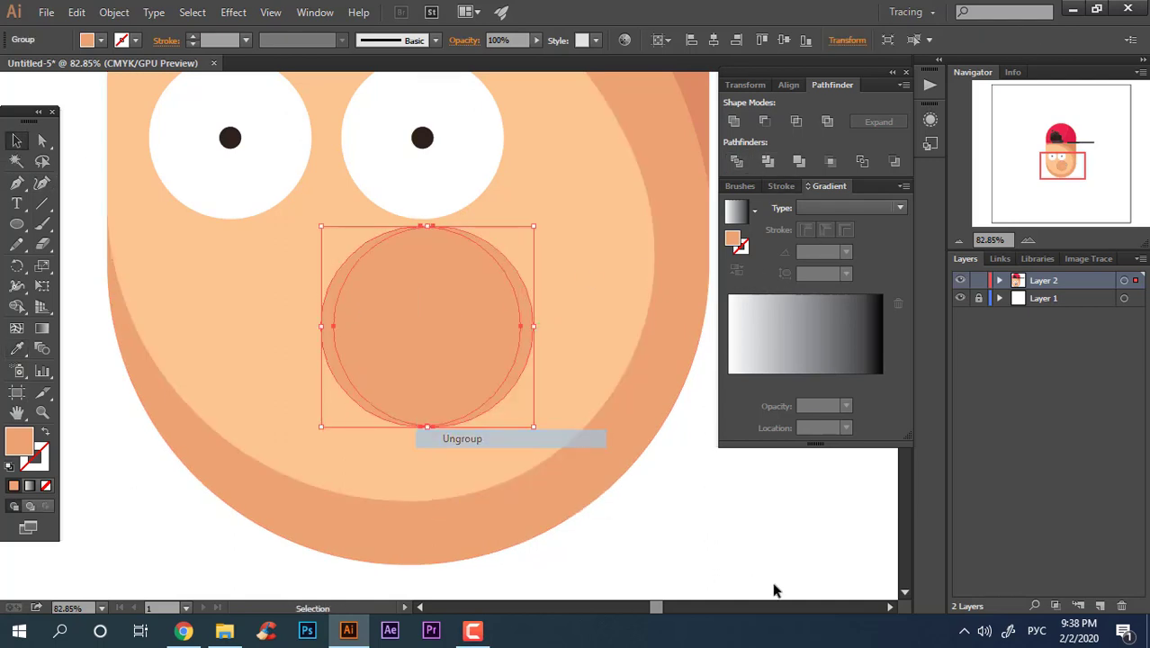
pyautogui.hotkey('ctrl', 'shift', 'a')
pyautogui.click(330, 320)
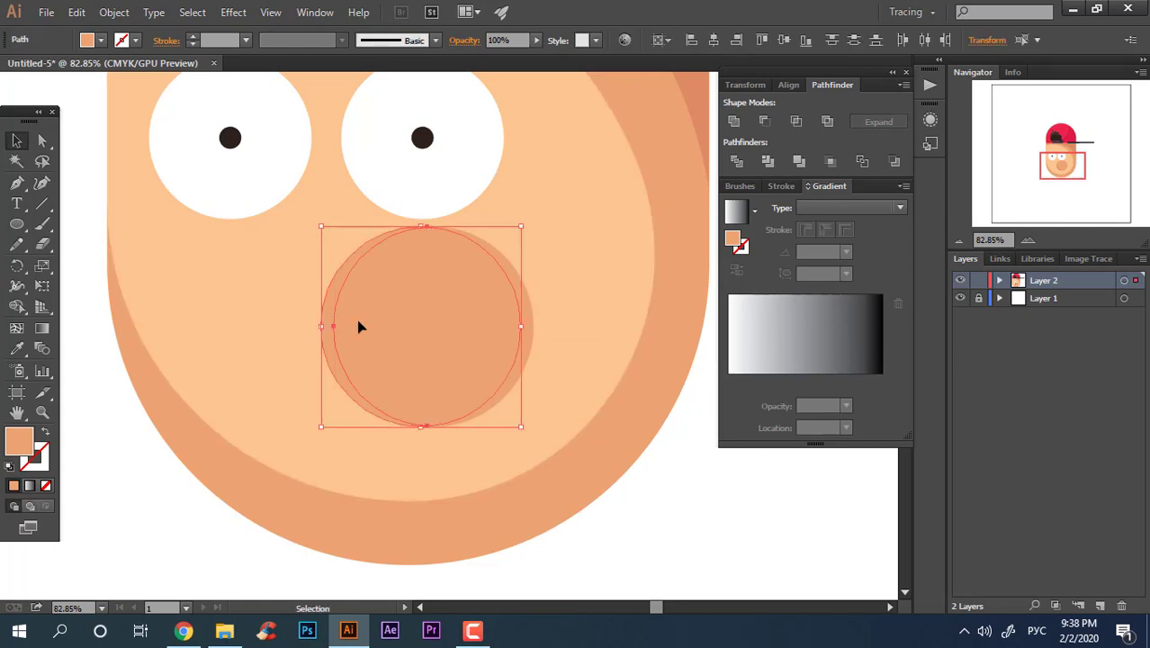
pyautogui.press('Delete')
# Adjust the peach crescent slightly so it follows the mouth's right edge
pyautogui.press('z')
pyautogui.click(537, 361)
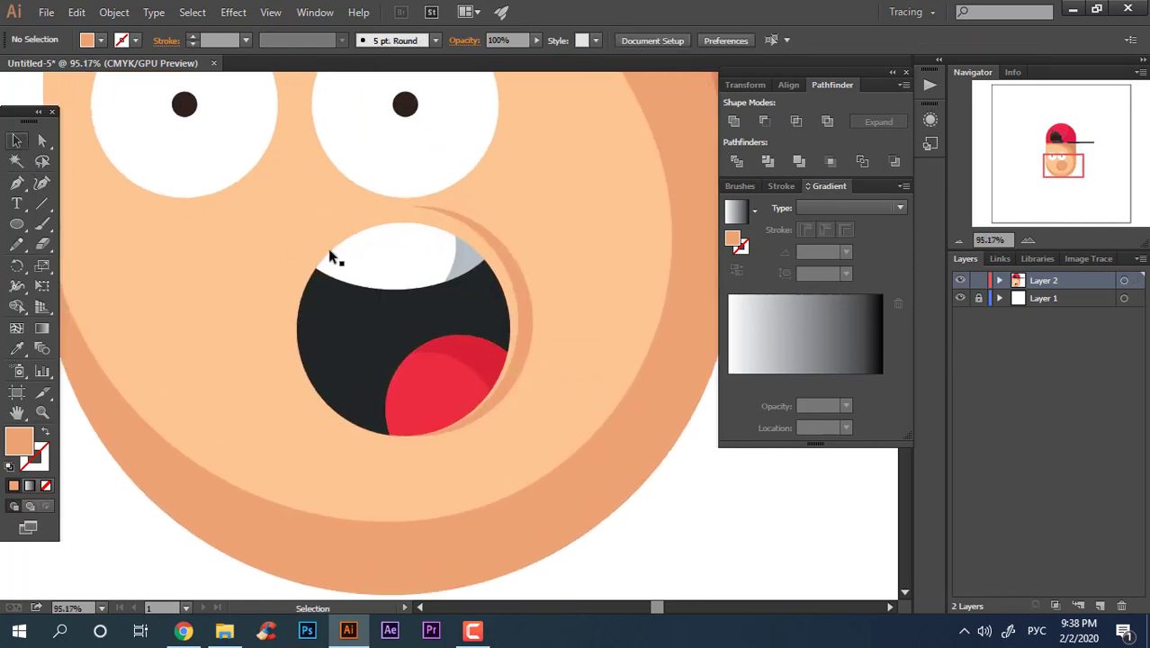
pyautogui.click(529, 325)
pyautogui.moveTo(537, 444)
pyautogui.mouseDown()
pyautogui.moveTo(551, 437)
pyautogui.moveTo(654, 506)
pyautogui.moveTo(518, 443)
pyautogui.mouseUp()
pyautogui.click(636, 449)
# Draw a small circle just below the dotted band, overlapping the forehead, and fill it with the lighter brown of the curls
pyautogui.press('z')
pyautogui.moveTo(567, 488); pyautogui.dragTo(495, 443)
pyautogui.moveTo(542, 349); pyautogui.dragTo(491, 362)
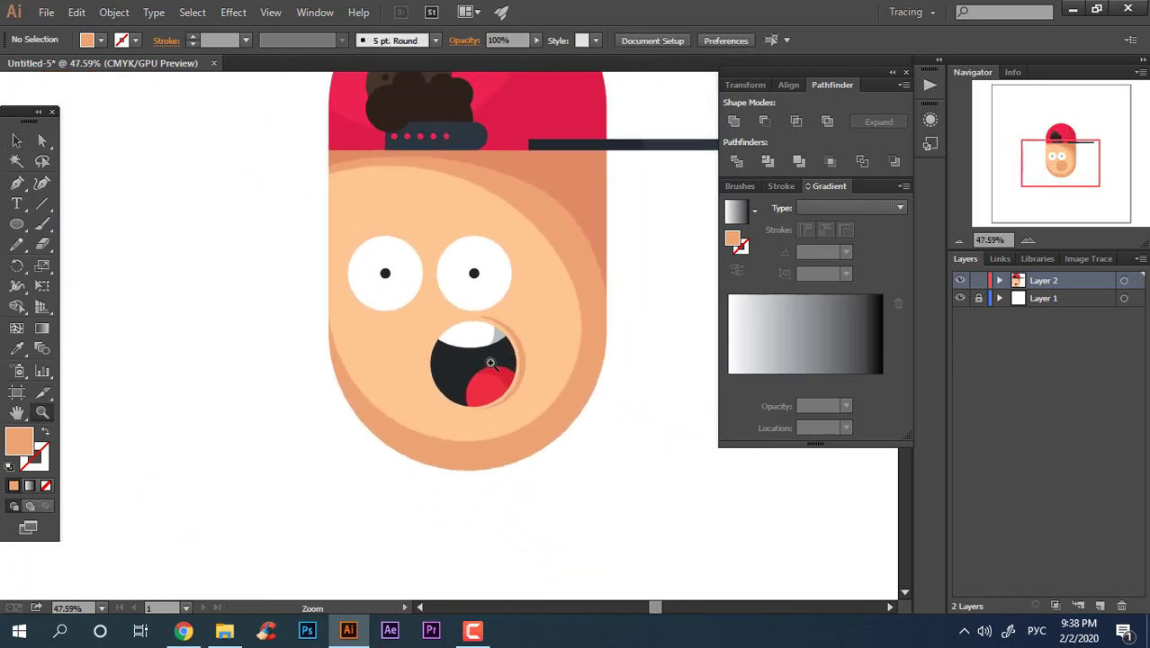
pyautogui.moveTo(425, 315); pyautogui.dragTo(467, 340)
pyautogui.moveTo(556, 393); pyautogui.dragTo(442, 362)
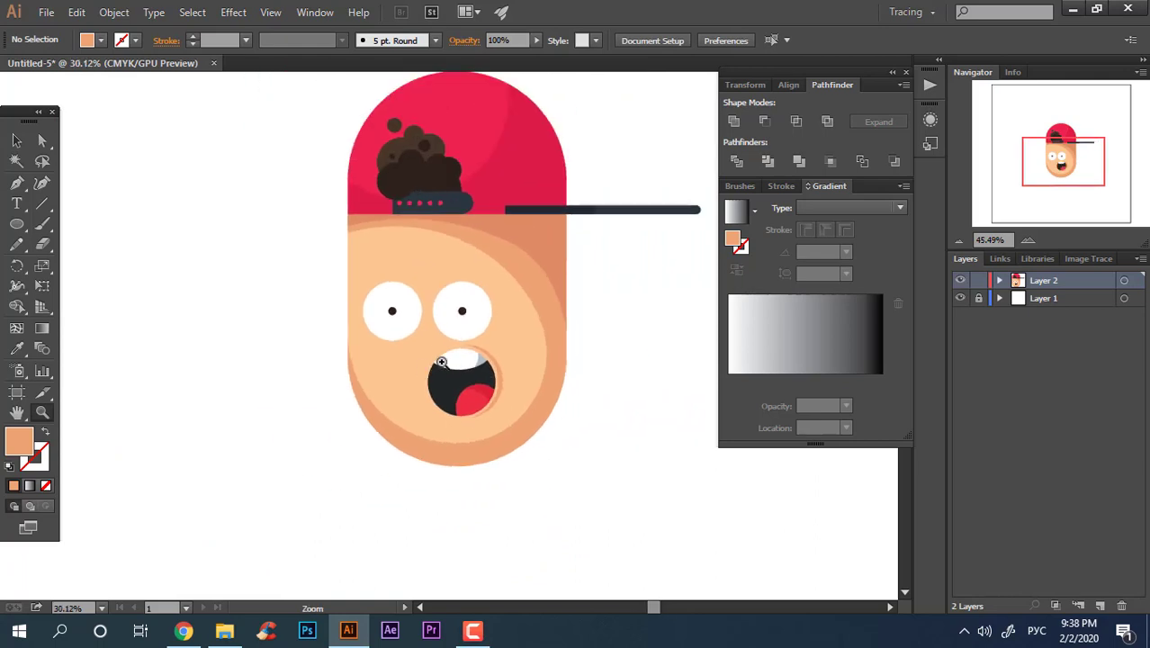
pyautogui.moveTo(490, 211); pyautogui.dragTo(422, 283)
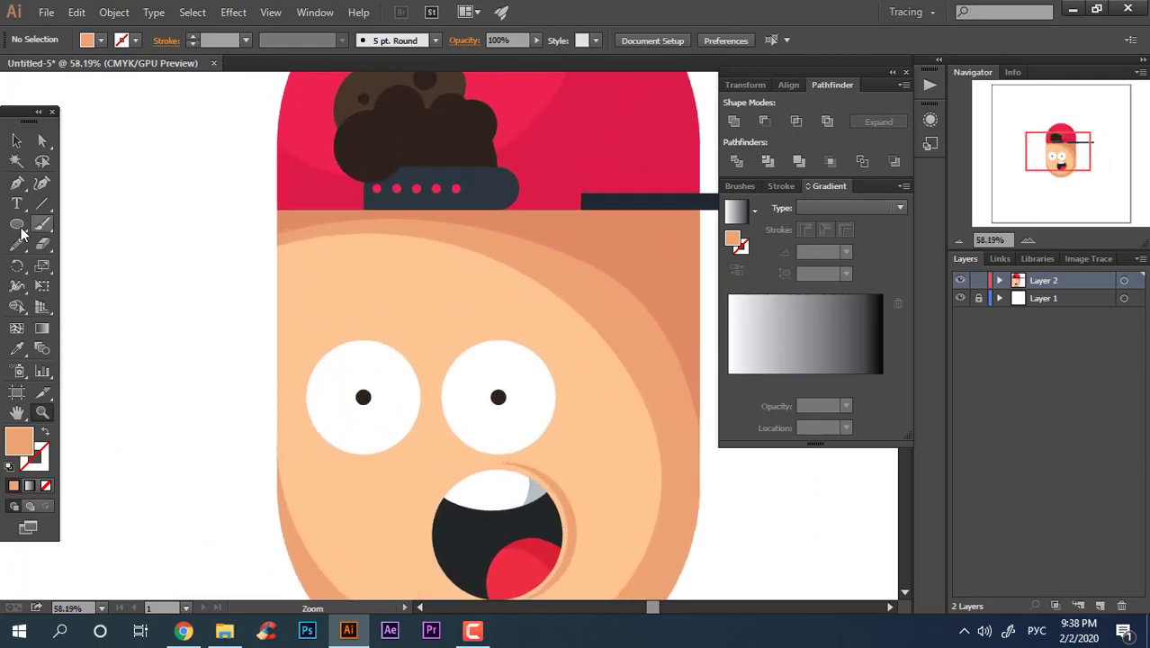
pyautogui.moveTo(350, 192); pyautogui.dragTo(431, 271)
pyautogui.click(354, 91)
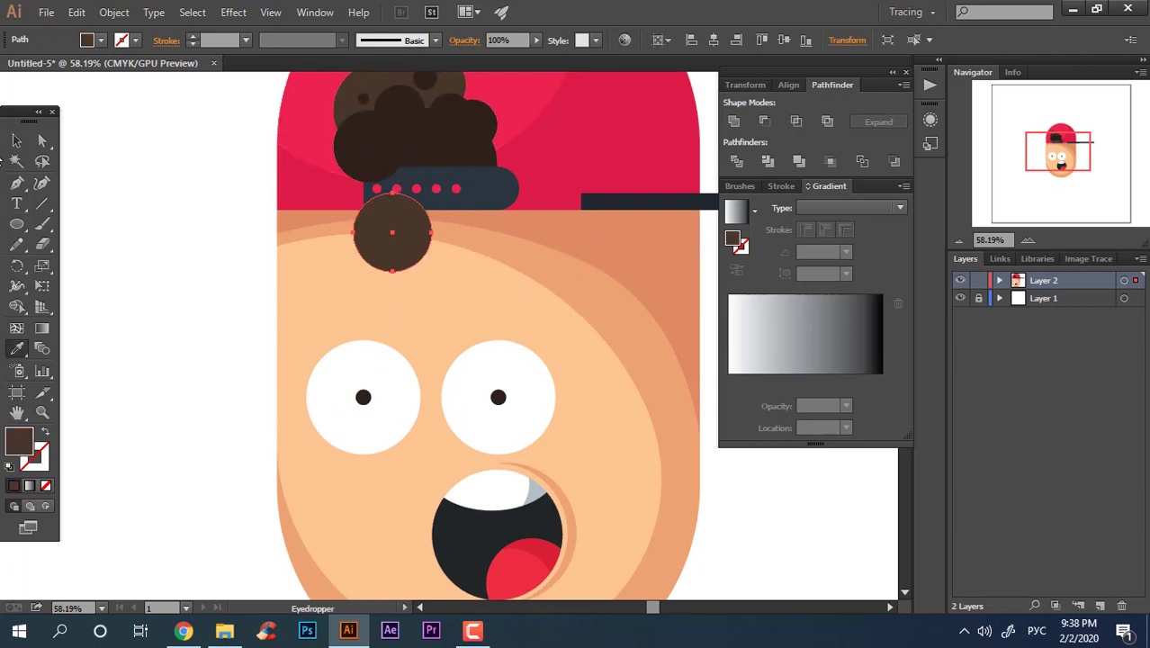
# Arrange the brown circle behind the cap but in front of the face, and shift it slightly up and left
pyautogui.hotkey('ctrl', 'shift', '[')
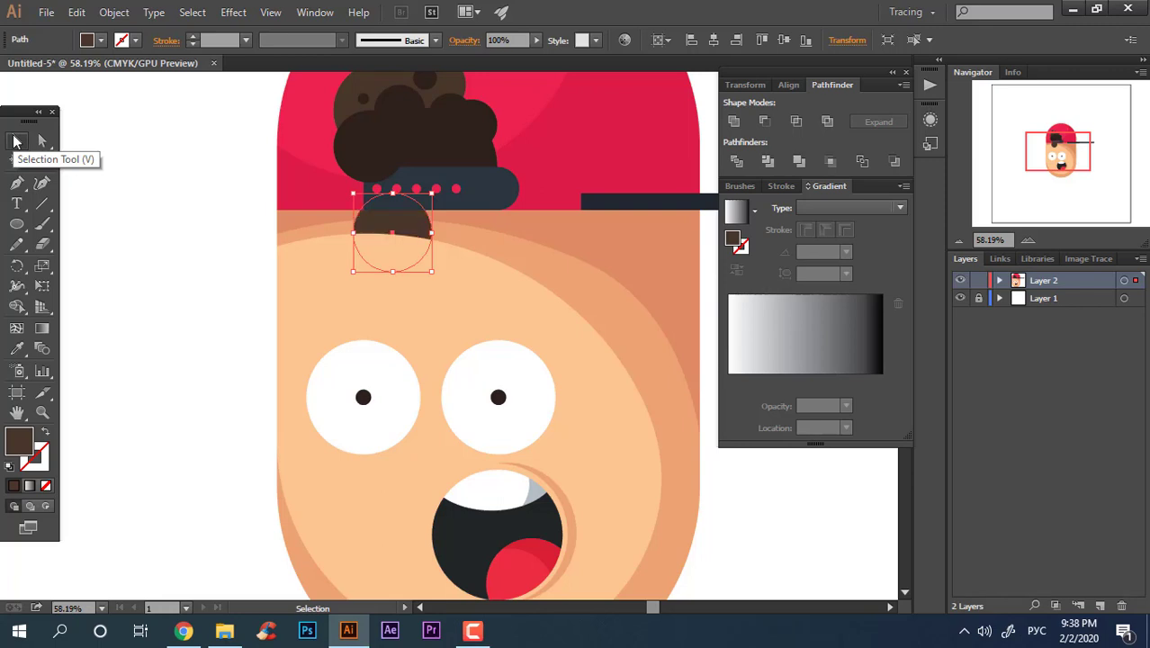
pyautogui.hotkey('ctrl', ']')
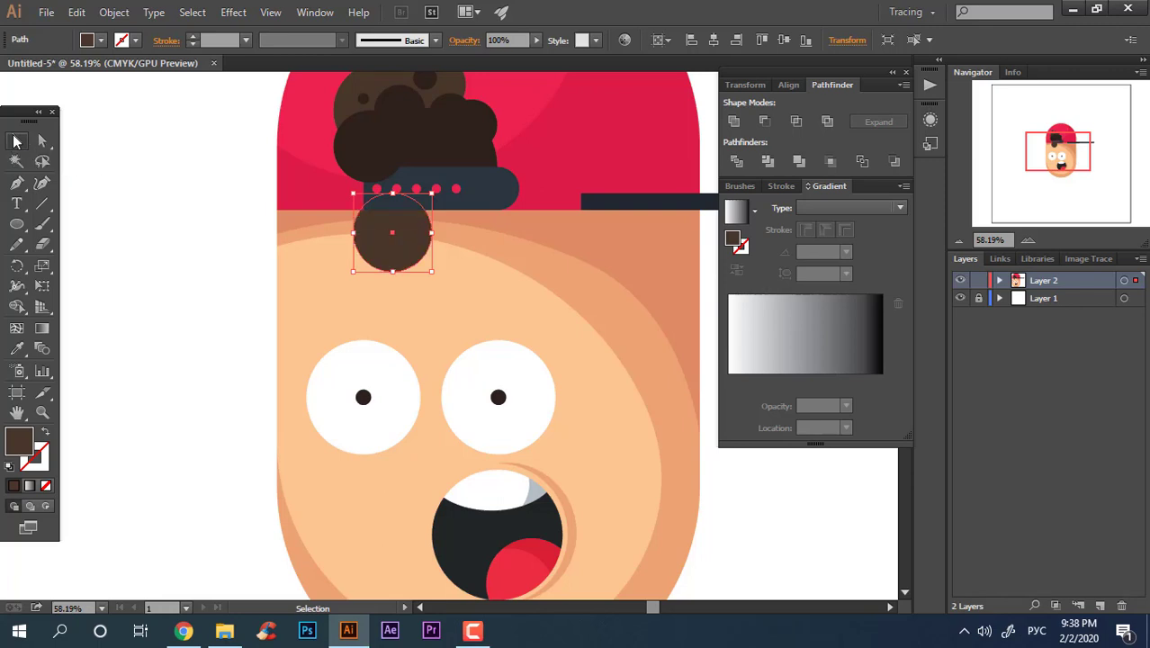
pyautogui.click(203, 241)
pyautogui.moveTo(392, 235); pyautogui.dragTo(381, 224)
pyautogui.click(201, 241)
# Add a smaller brown circle overlapping the lower left of the hair circle on the forehead
pyautogui.press('z')
pyautogui.moveTo(193, 240); pyautogui.dragTo(117, 240)
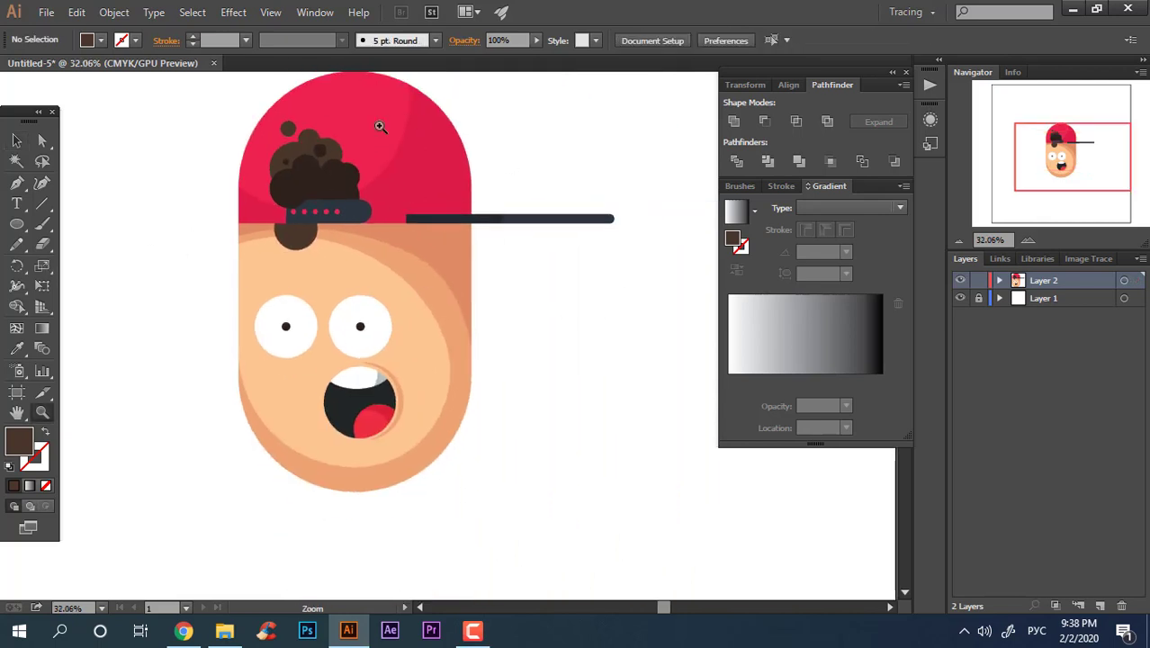
pyautogui.moveTo(258, 204); pyautogui.dragTo(447, 290)
pyautogui.moveTo(370, 286); pyautogui.dragTo(309, 325)
pyautogui.click(15, 144)
pyautogui.click(382, 302)
pyautogui.click(158, 275)
pyautogui.press('z')
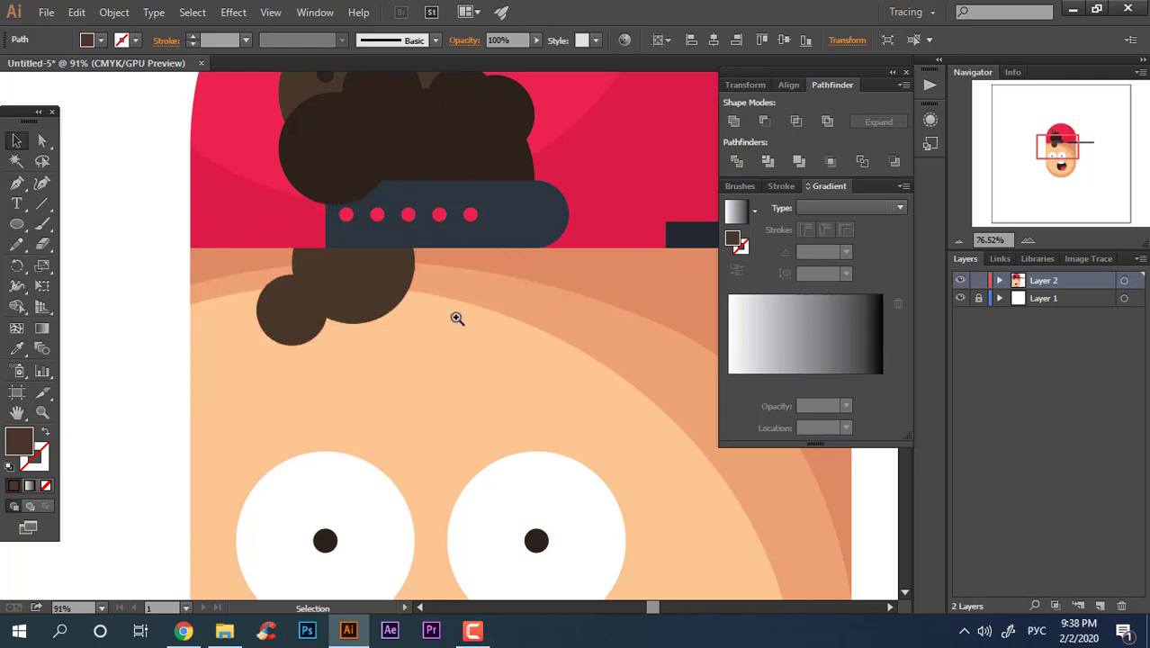
pyautogui.moveTo(454, 319); pyautogui.dragTo(356, 369)
pyautogui.moveTo(486, 354); pyautogui.dragTo(576, 387)
pyautogui.click(17, 141)
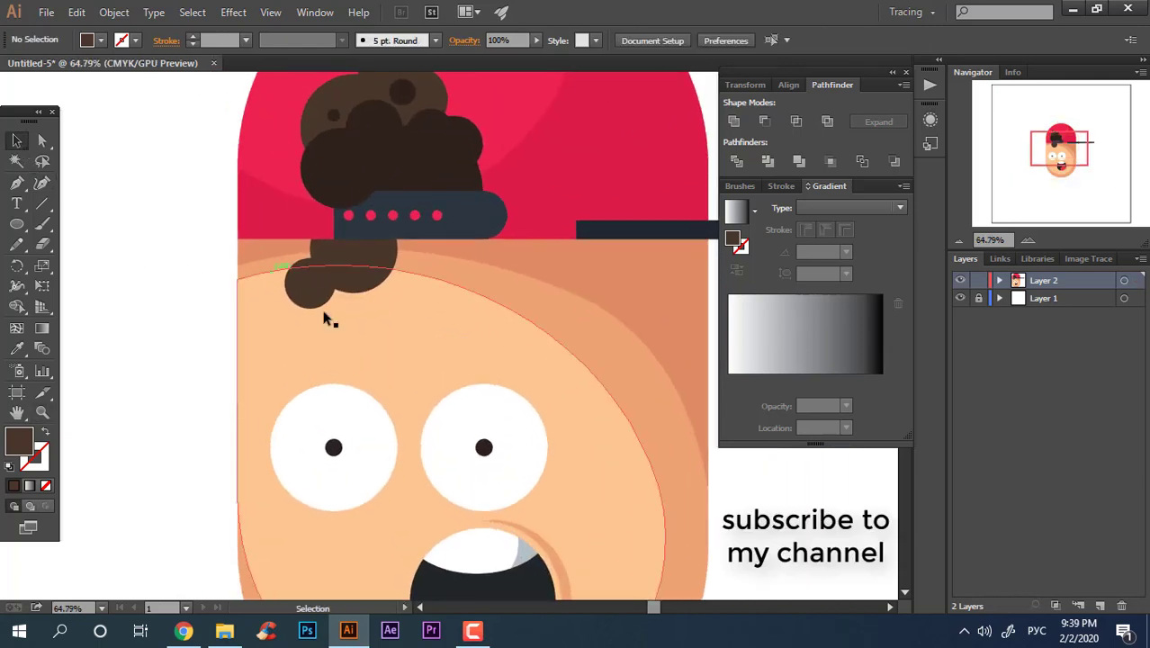
# Add more brown circles of different sizes along the lower edge of the forehead hair to give it a curly outline
pyautogui.moveTo(418, 255); pyautogui.dragTo(388, 296)
pyautogui.click(157, 331)
pyautogui.press('z')
pyautogui.moveTo(470, 321); pyautogui.dragTo(286, 324)
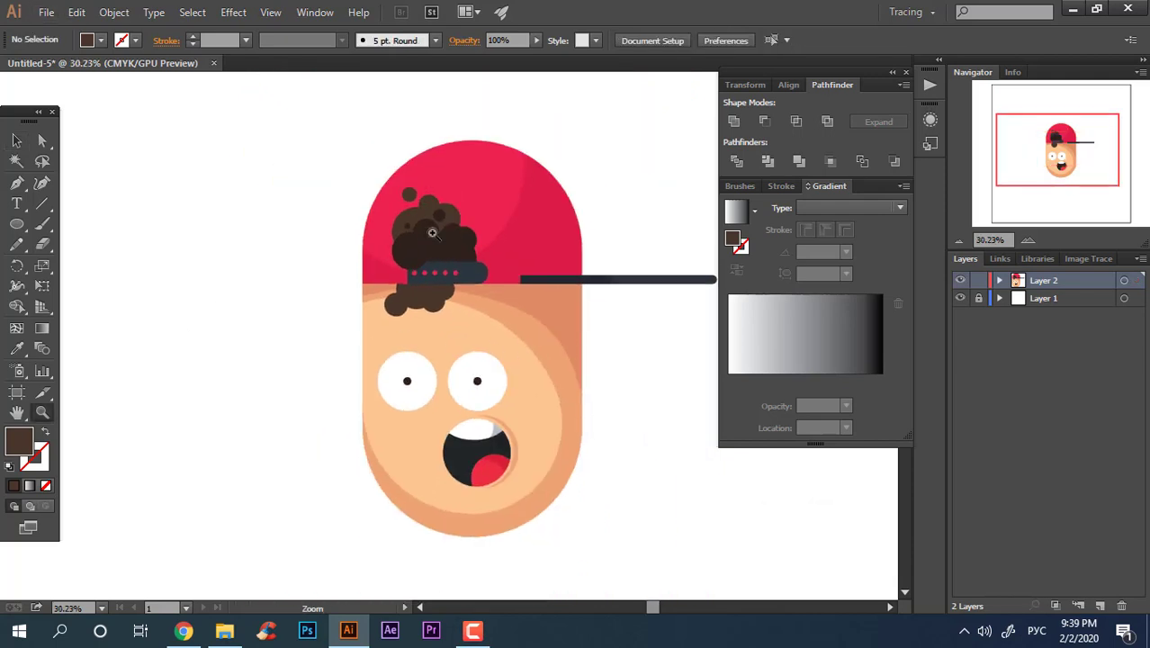
pyautogui.moveTo(431, 231); pyautogui.dragTo(585, 367)
pyautogui.press('v')
pyautogui.moveTo(372, 376); pyautogui.dragTo(427, 385)
pyautogui.click(448, 398)
pyautogui.click(429, 390)
pyautogui.moveTo(394, 349); pyautogui.dragTo(342, 404)
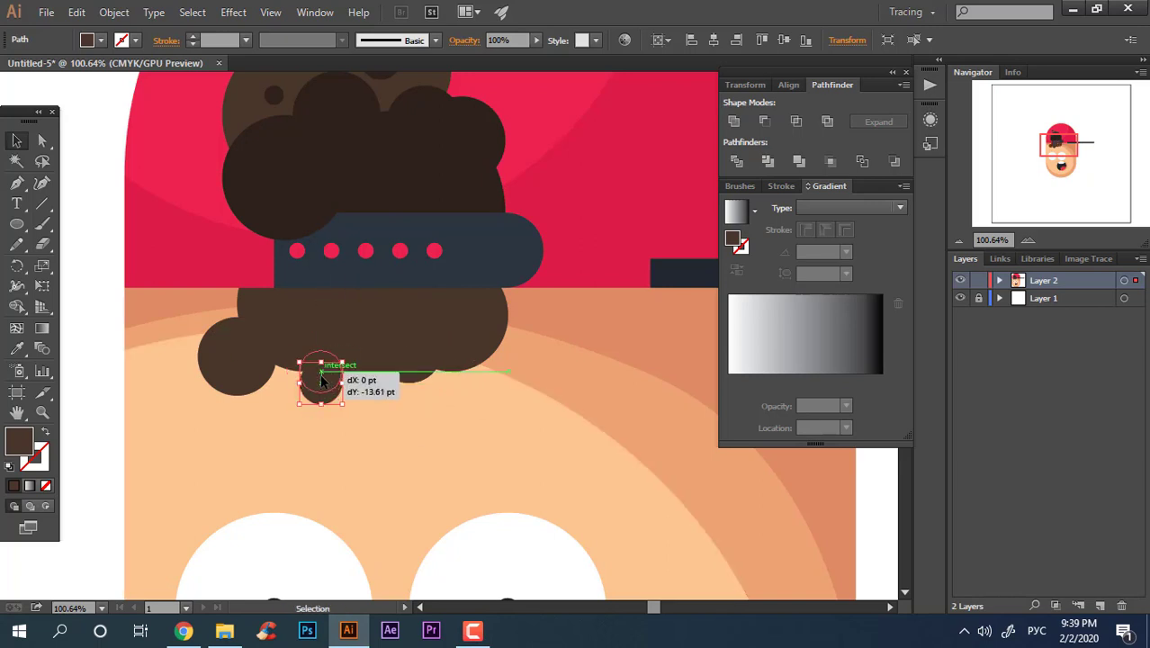
# Place a small detached brown circle on the forehead, just below the left end of the hair
pyautogui.click(92, 327)
pyautogui.moveTo(463, 398); pyautogui.dragTo(184, 401)
pyautogui.moveTo(455, 419); pyautogui.dragTo(531, 257)
pyautogui.moveTo(284, 268); pyautogui.dragTo(428, 340)
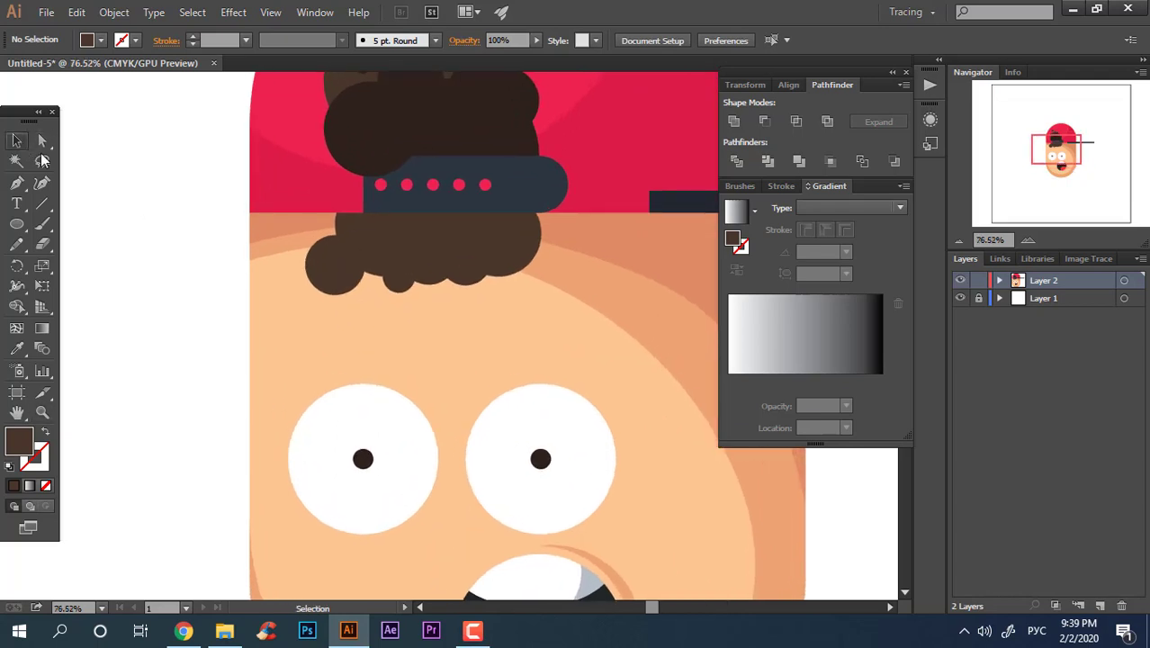
pyautogui.moveTo(397, 282); pyautogui.dragTo(298, 325)
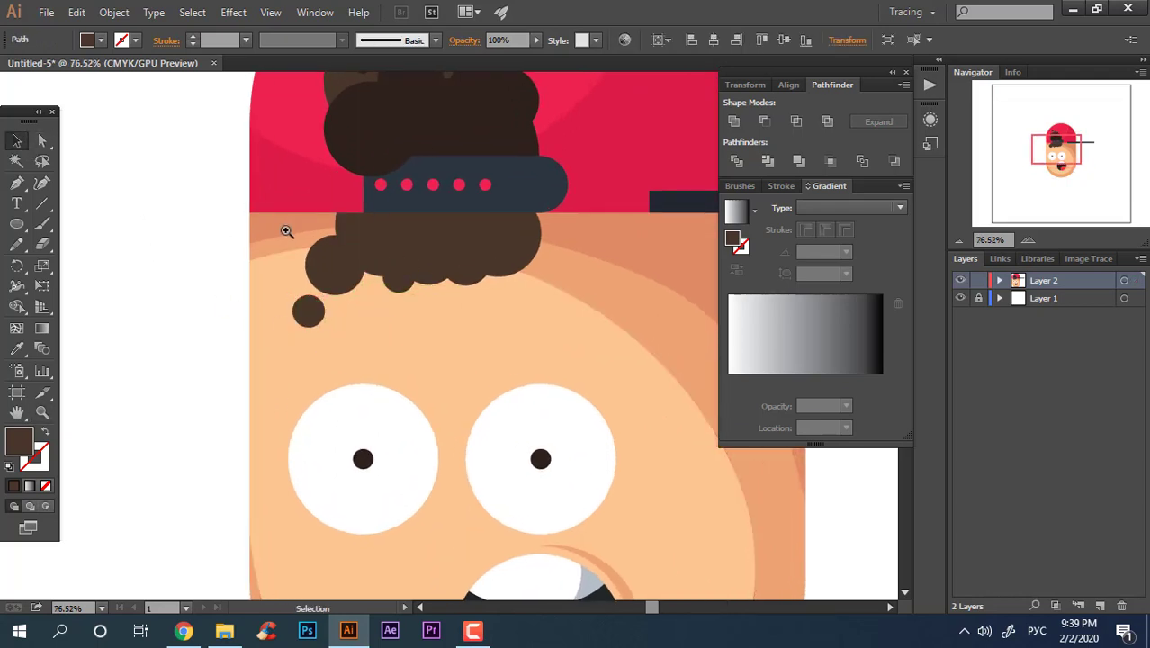
# Unite the overlapping brown circles of the forehead hair into one shape, leaving the detached small circle separate
pyautogui.moveTo(286, 231); pyautogui.dragTo(81, 257)
pyautogui.moveTo(371, 314); pyautogui.dragTo(537, 367)
pyautogui.moveTo(279, 308); pyautogui.dragTo(376, 329)
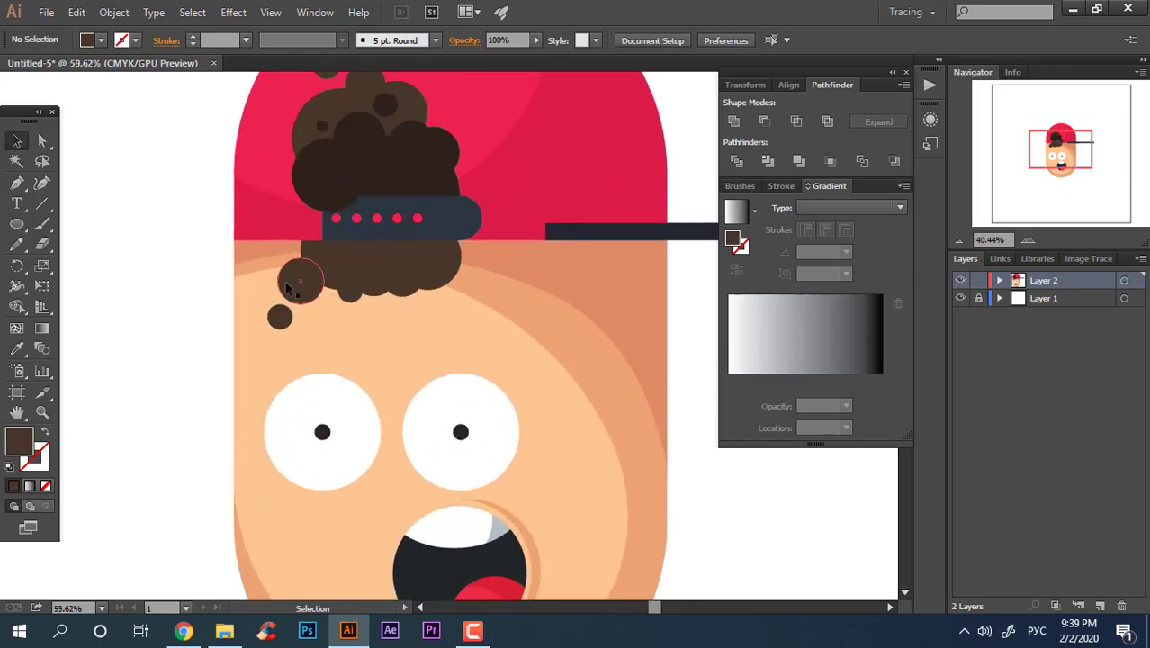
pyautogui.click(286, 286)
pyautogui.keyDown('shift'); pyautogui.click(354, 291); pyautogui.keyUp('shift')
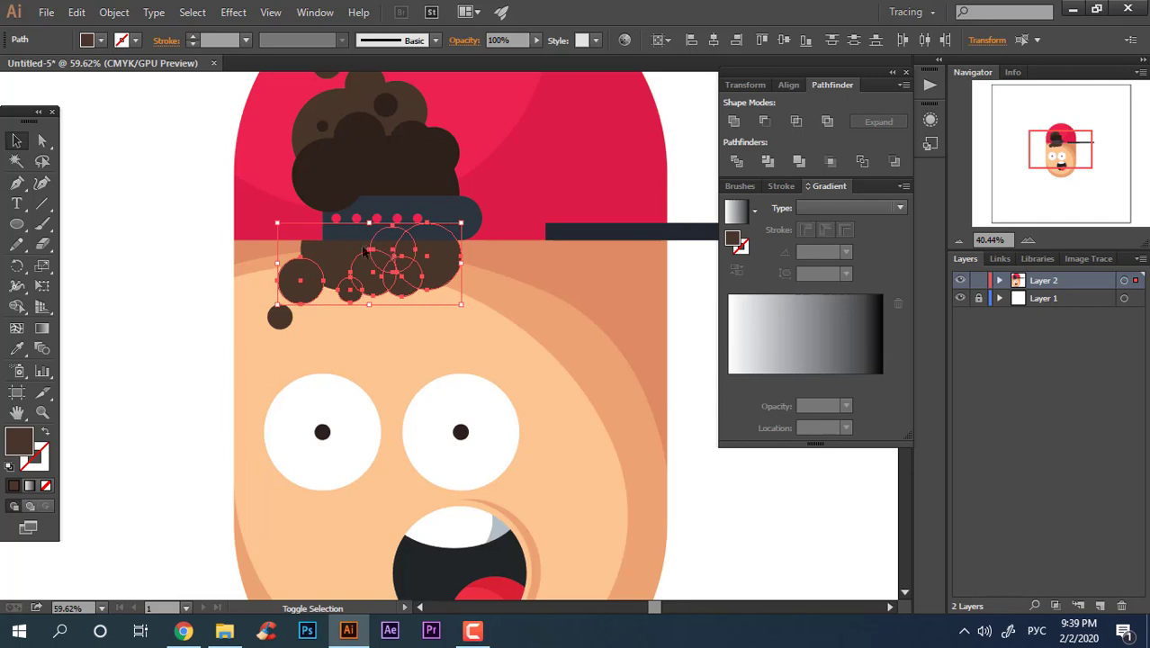
pyautogui.click(734, 121)
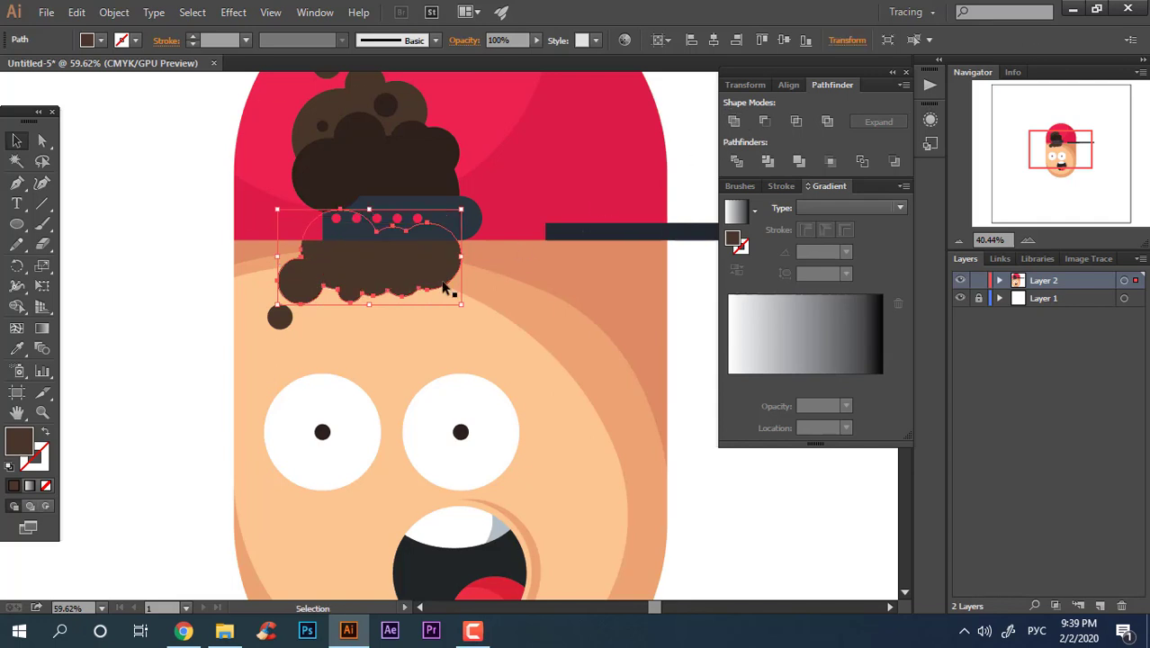
pyautogui.click(180, 293)
# Add a row of overlapping circles across the upper part of the forehead hair and fill them with the curls' dark brown
pyautogui.press('z')
pyautogui.moveTo(282, 242); pyautogui.dragTo(385, 304)
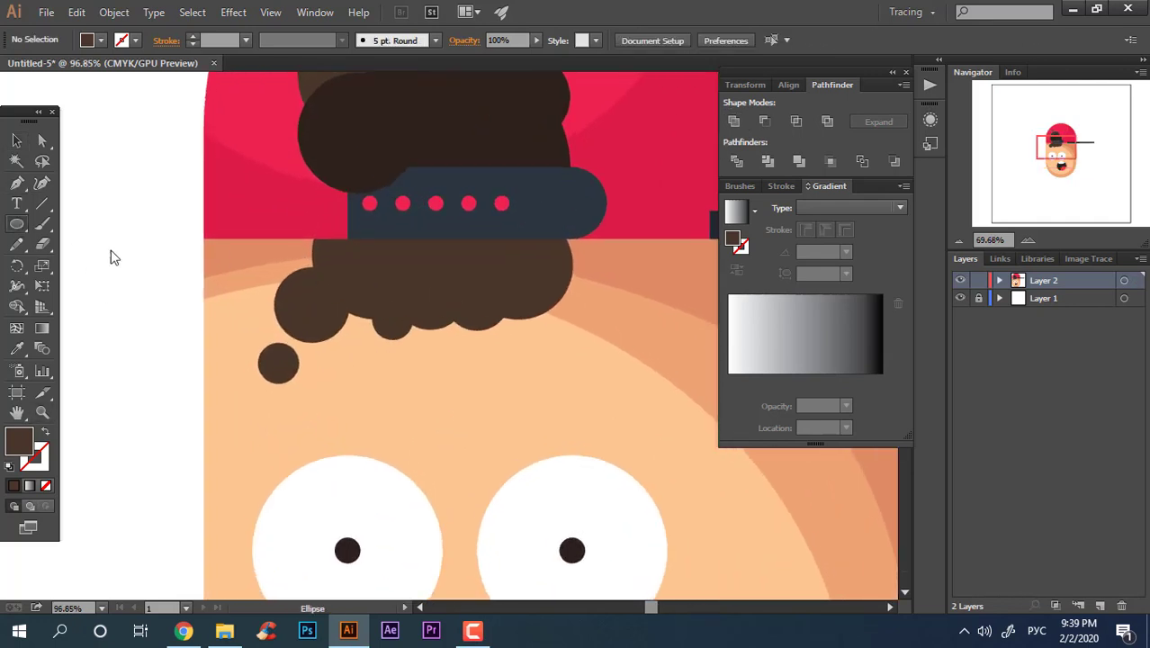
pyautogui.moveTo(305, 200); pyautogui.dragTo(386, 282)
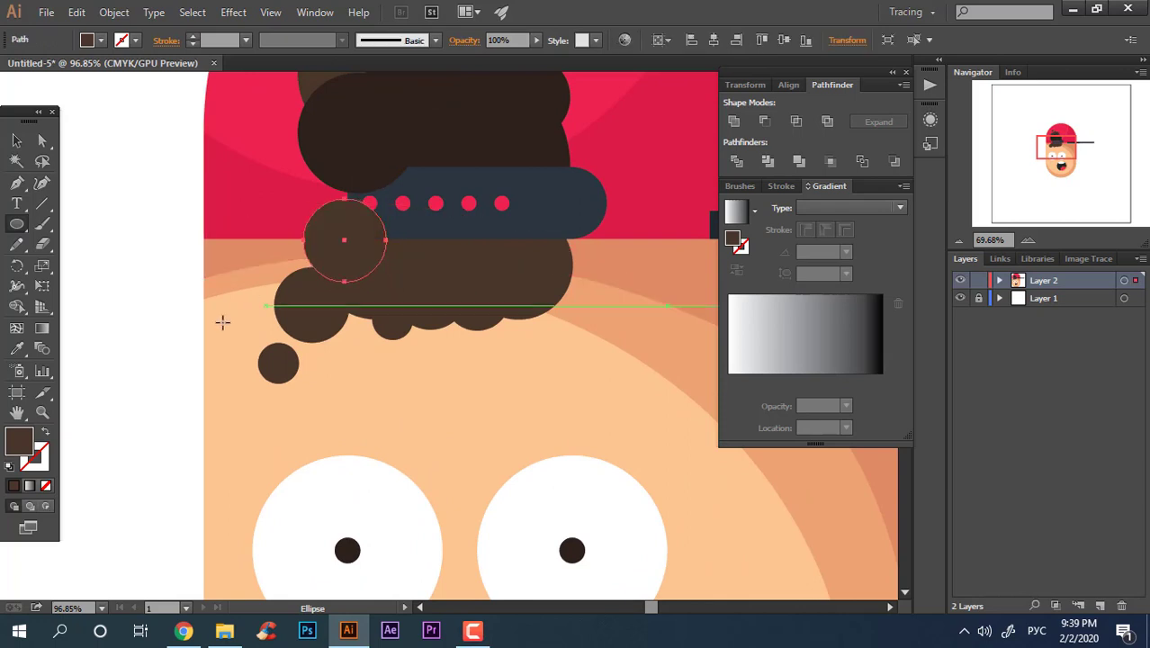
pyautogui.click(379, 146)
pyautogui.moveTo(392, 283); pyautogui.dragTo(477, 305)
pyautogui.moveTo(463, 275)
pyautogui.mouseDown()
pyautogui.moveTo(461, 254)
pyautogui.moveTo(531, 310)
pyautogui.moveTo(486, 272)
pyautogui.mouseUp()
pyautogui.moveTo(487, 272); pyautogui.dragTo(556, 285)
pyautogui.click(210, 266)
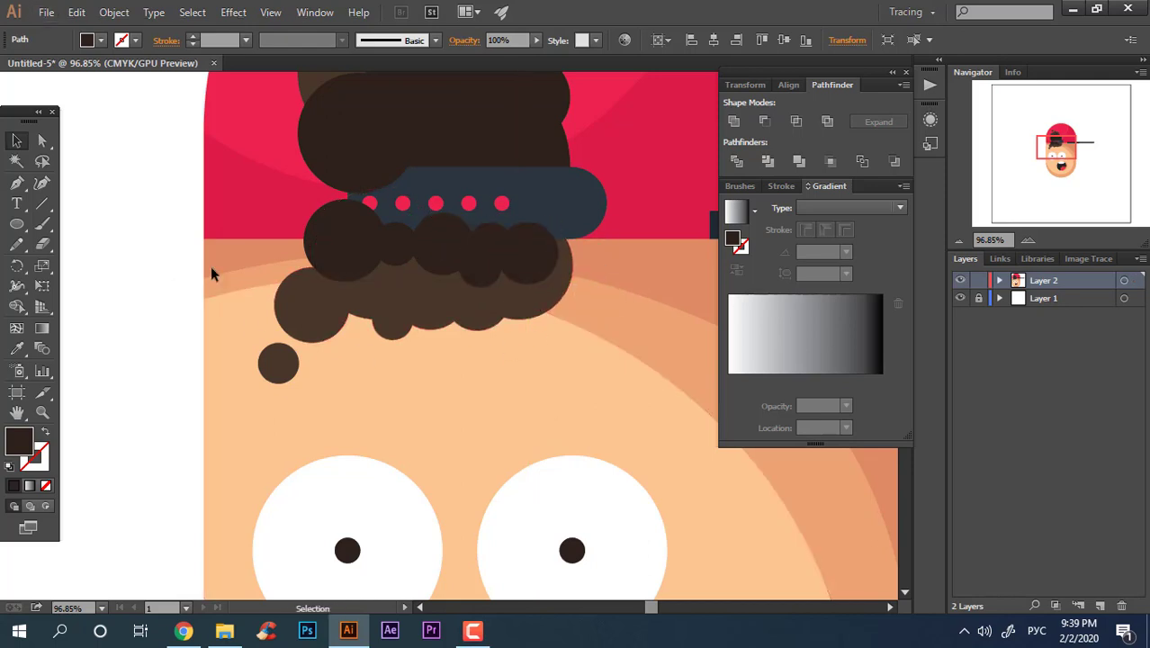
# Unite the dark brown circles and arrange the shape behind the cap and band but in front of the lighter forehead hair
pyautogui.keyDown('shift'); pyautogui.click(518, 271); pyautogui.keyUp('shift')
pyautogui.keyDown('shift'); pyautogui.click(487, 270); pyautogui.keyUp('shift')
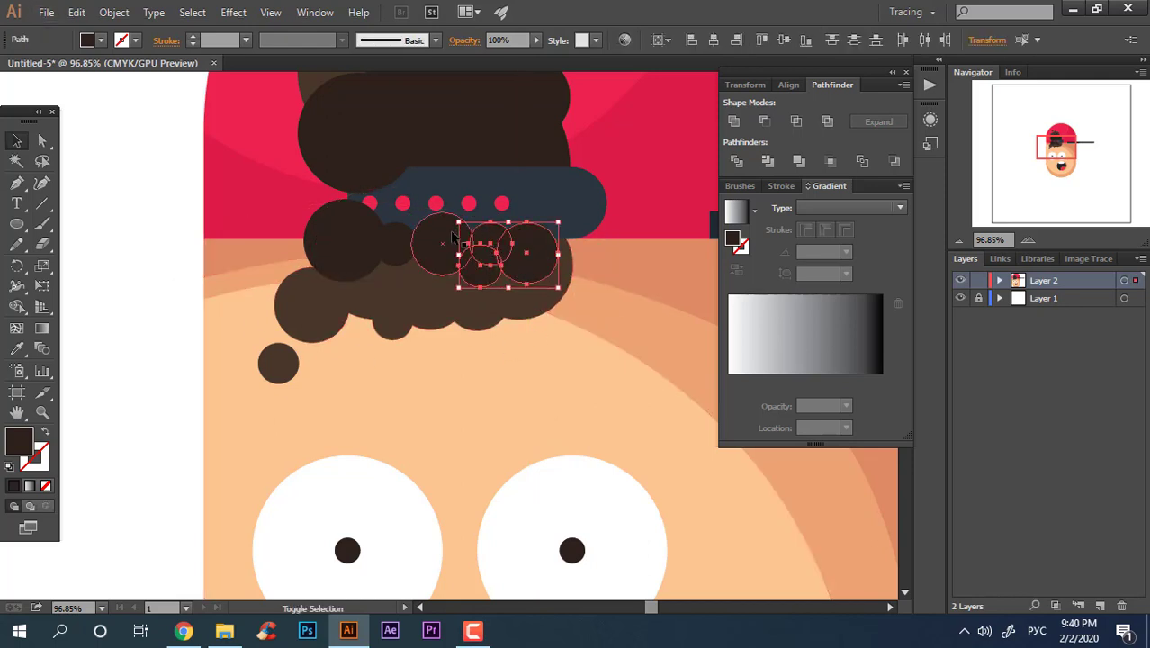
pyautogui.keyDown('shift'); pyautogui.click(450, 239); pyautogui.keyUp('shift')
pyautogui.keyDown('shift'); pyautogui.click(396, 243); pyautogui.keyUp('shift')
pyautogui.keyDown('shift'); pyautogui.click(344, 241); pyautogui.keyUp('shift')
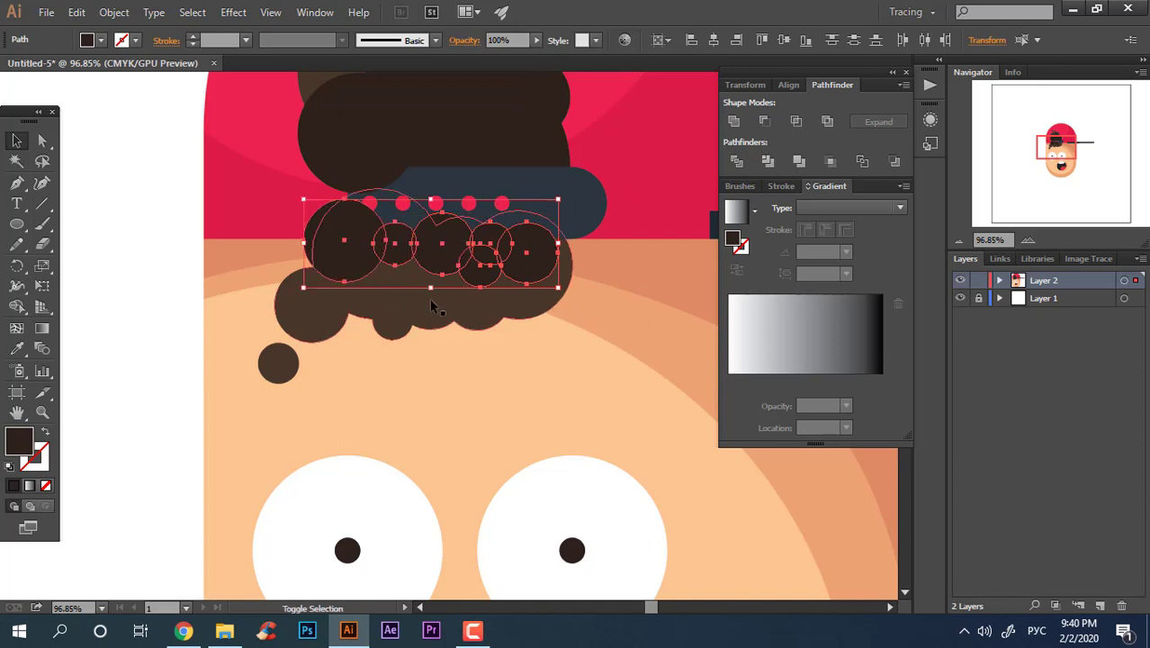
pyautogui.click(735, 123)
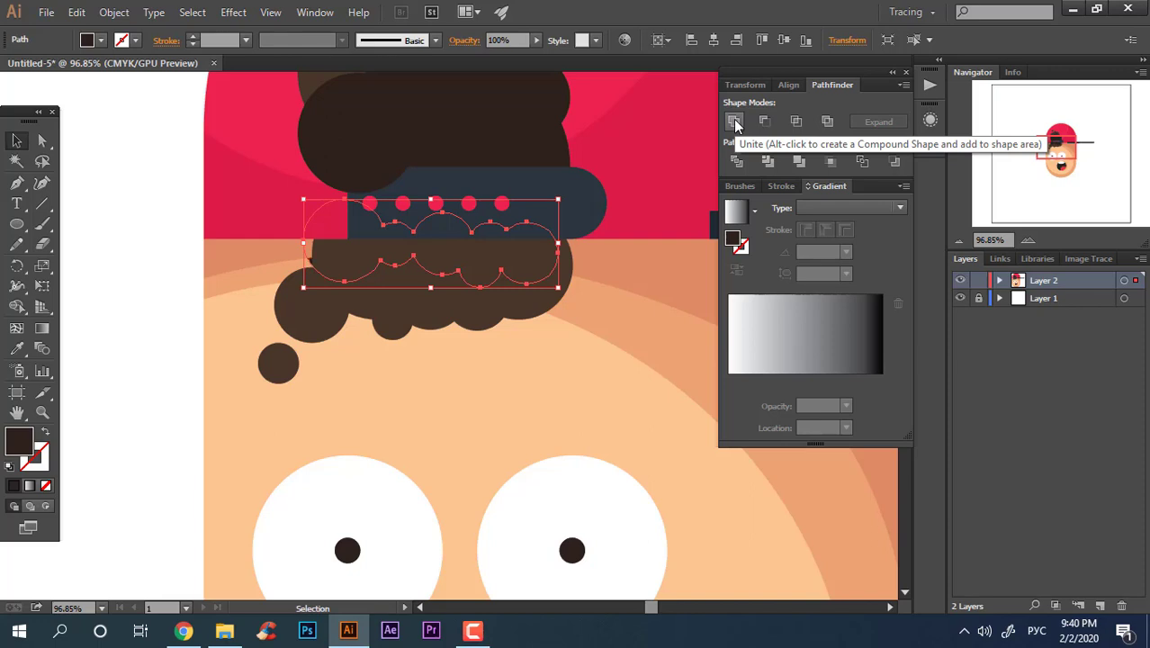
pyautogui.hotkey('ctrl', ']')
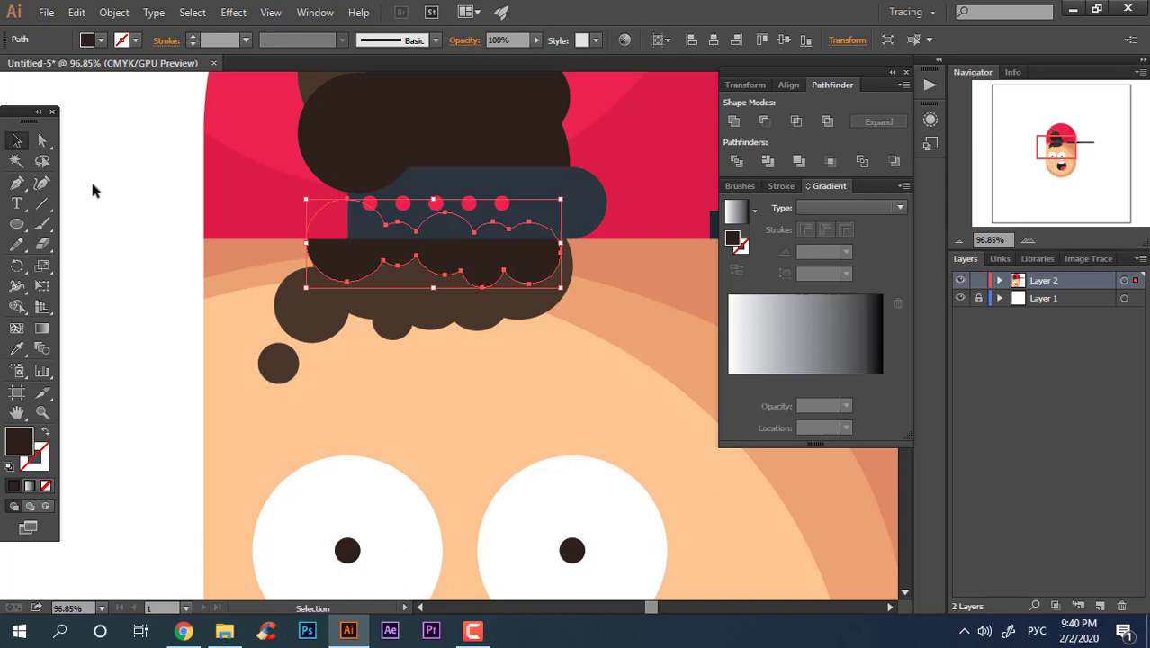
pyautogui.click(130, 259)
# Draw a wide rectangle across the eyes that extends past both sides of the face
pyautogui.press('z')
pyautogui.scroll(-3, 187, 288)
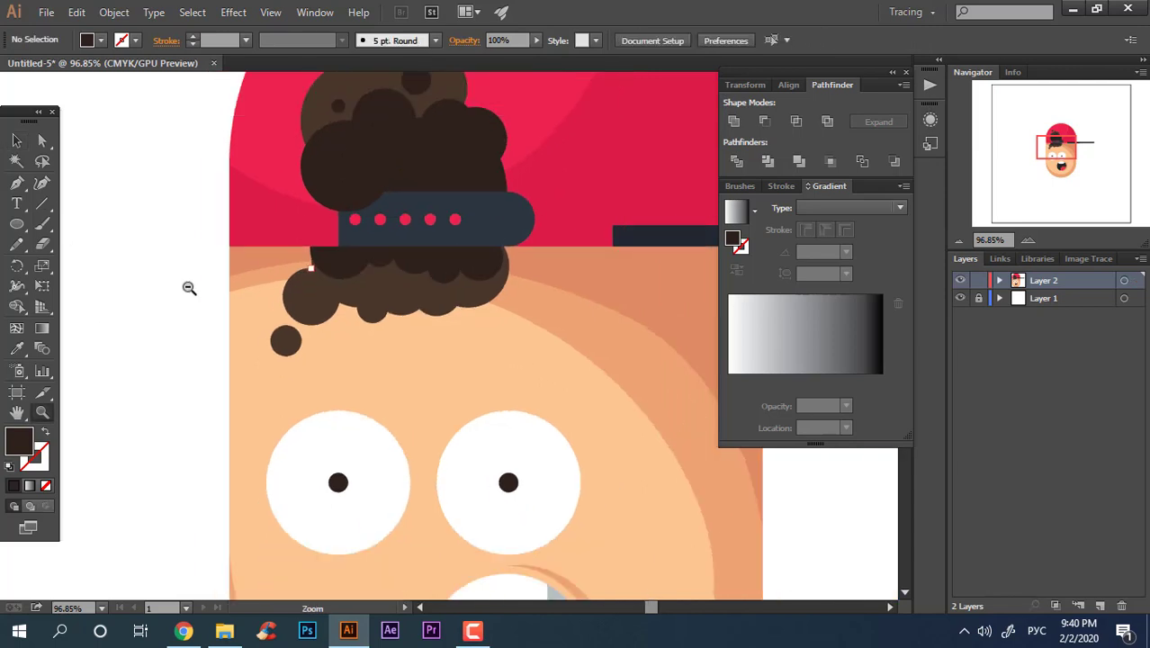
pyautogui.scroll(-2, 300, 322)
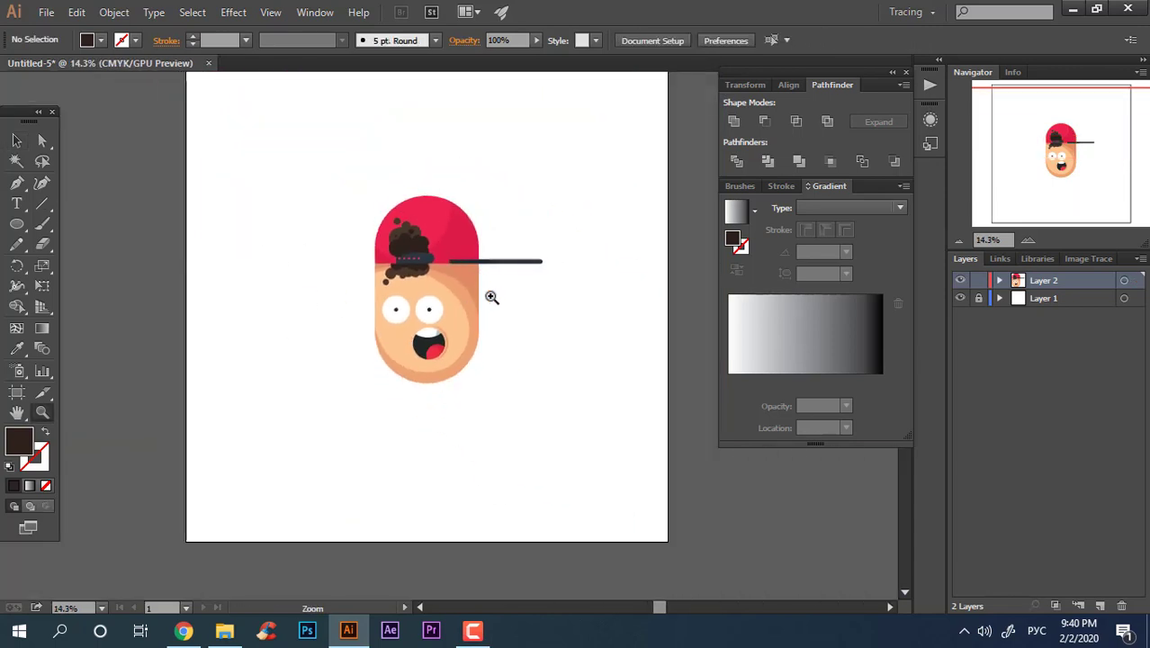
pyautogui.scroll(3, 525, 367)
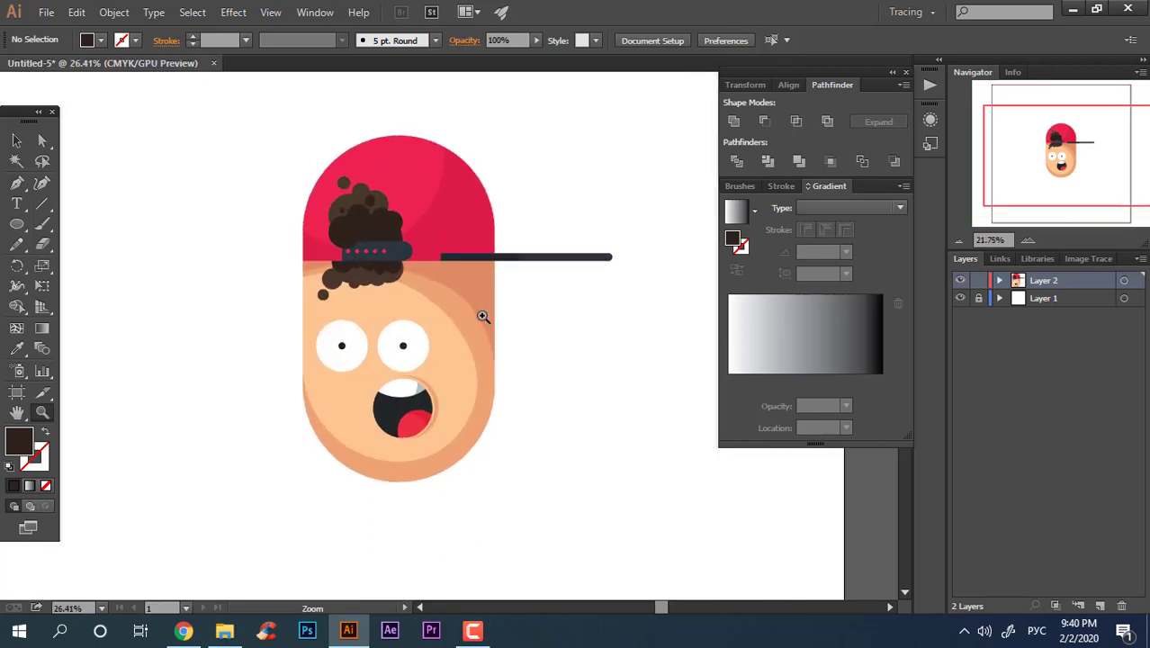
pyautogui.scroll(2, 492, 323)
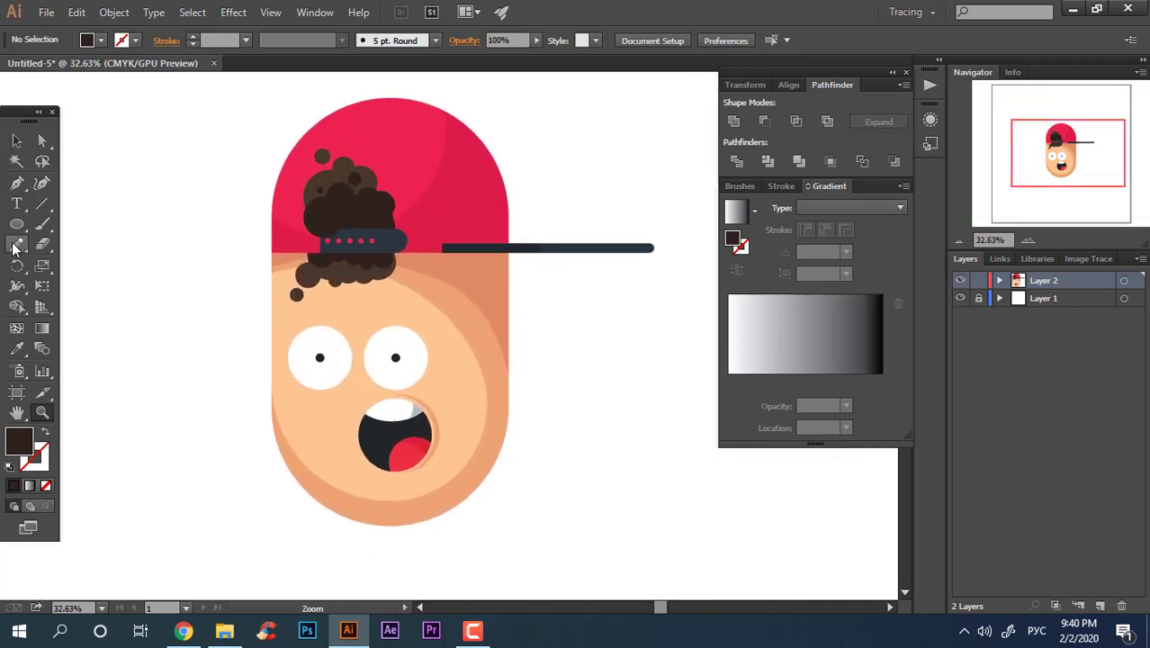
pyautogui.moveTo(17, 224); pyautogui.dragTo(74, 226)
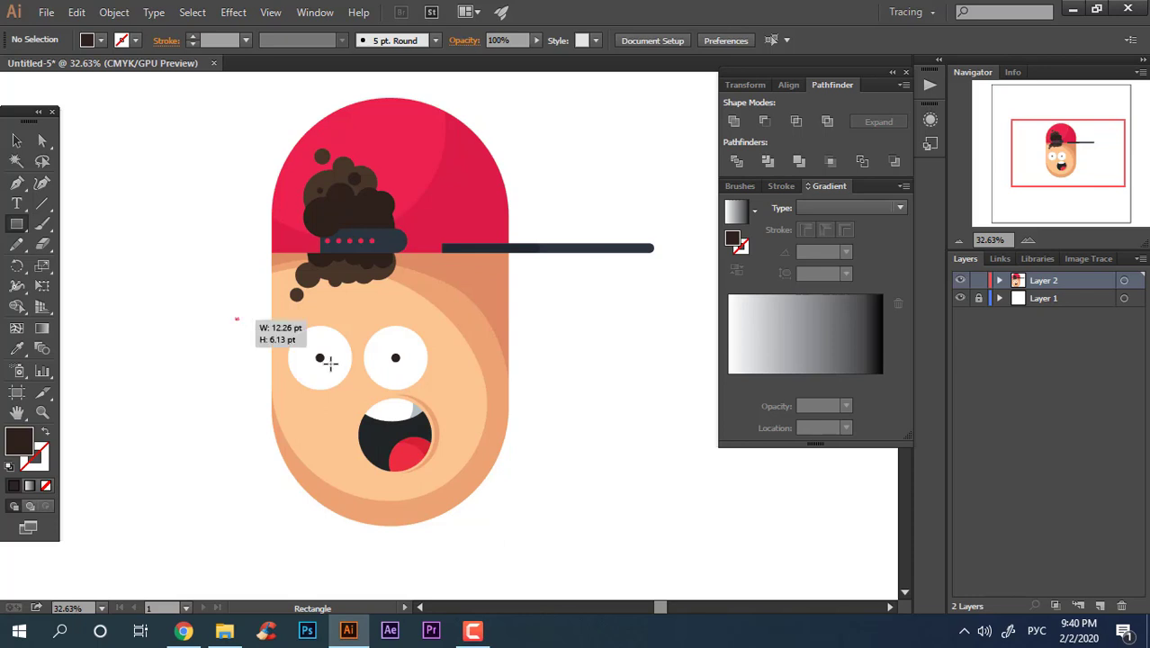
pyautogui.moveTo(329, 361); pyautogui.dragTo(553, 382)
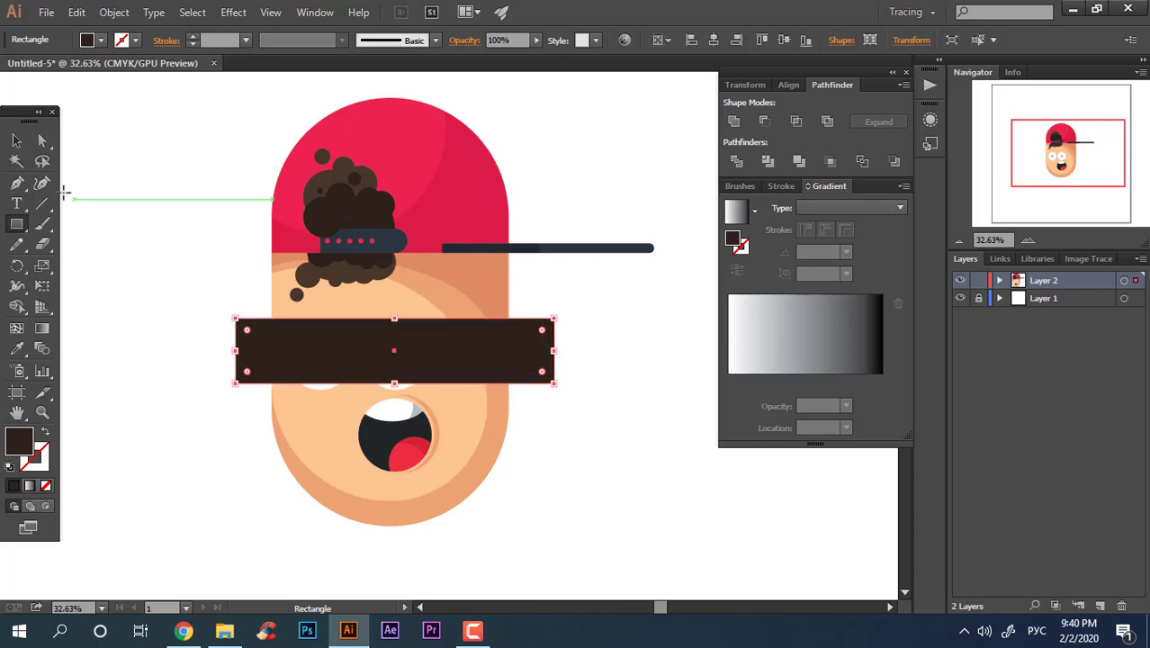
# Round the wide rectangle's corners fully so both ends become semicircles
pyautogui.press('a')
pyautogui.moveTo(250, 340); pyautogui.dragTo(677, 491)
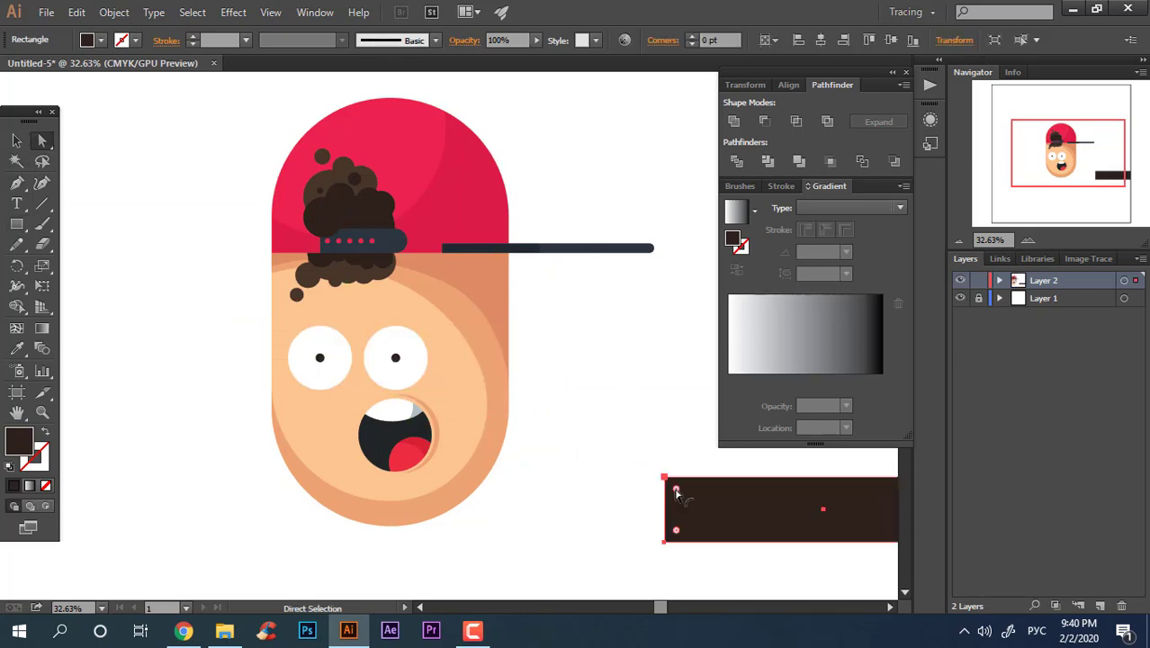
pyautogui.hotkey('ctrl', 'z')
pyautogui.press('v')
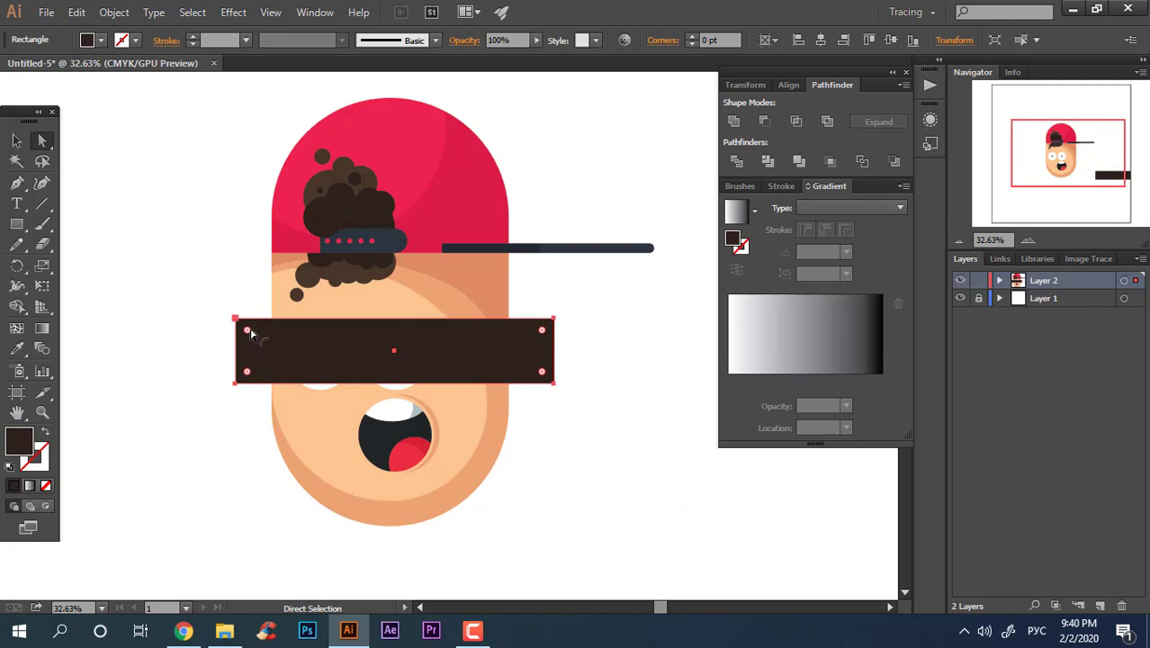
pyautogui.moveTo(251, 333); pyautogui.dragTo(270, 354)
# Fill the rounded bar with the body's darker peach and arrange it behind the face to form both ears
pyautogui.click(16, 349)
pyautogui.click(429, 263)
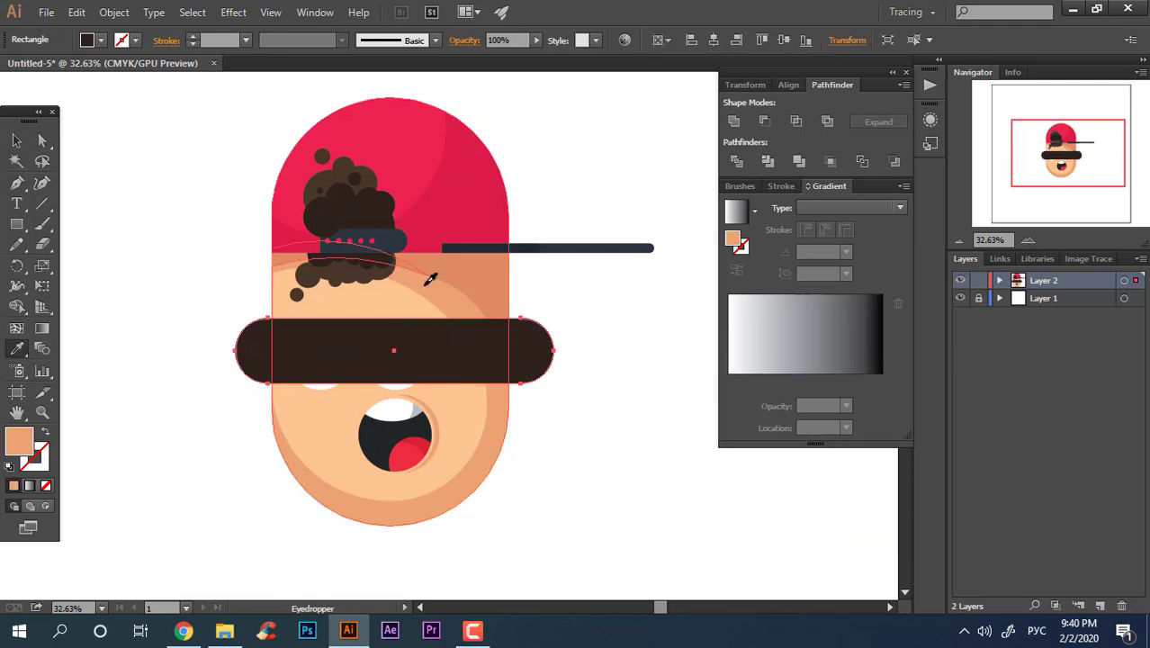
pyautogui.click(12, 144)
pyautogui.hotkey('ctrl', '[')
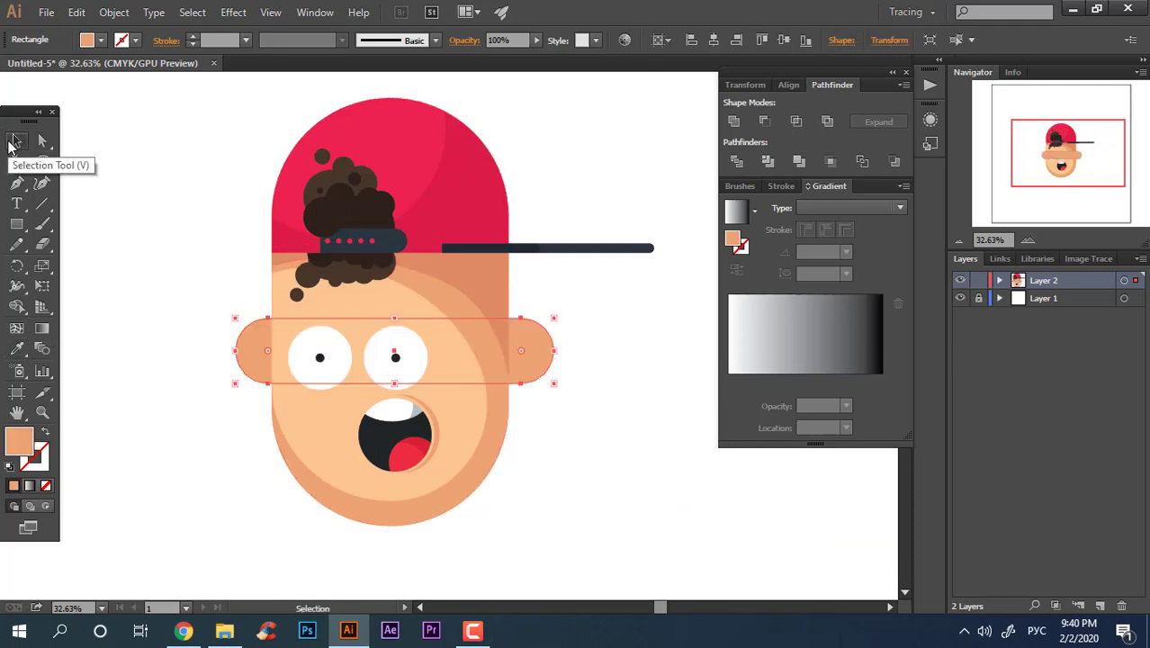
pyautogui.click(600, 420)
# Draw a small rectangle about 124 by 78 pt on the forehead above the right-hand eye
pyautogui.press('z')
pyautogui.moveTo(606, 401); pyautogui.dragTo(475, 359)
pyautogui.click(432, 297)
pyautogui.click(437, 410)
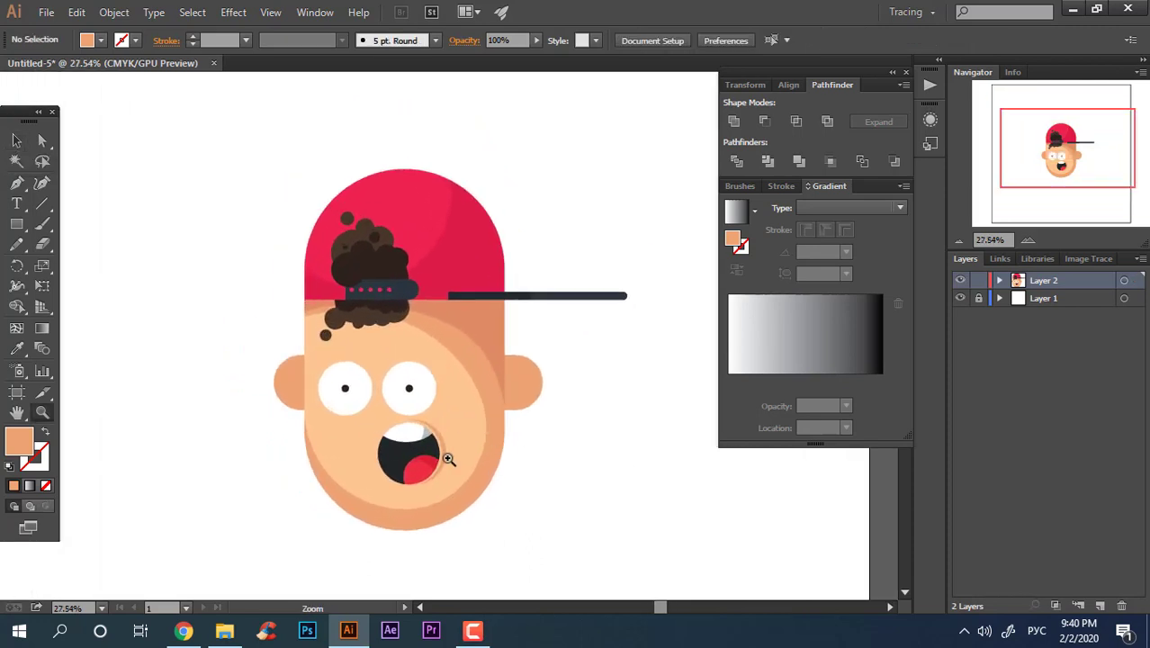
pyautogui.click(445, 456)
pyautogui.click(18, 224)
pyautogui.moveTo(440, 266); pyautogui.dragTo(490, 290)
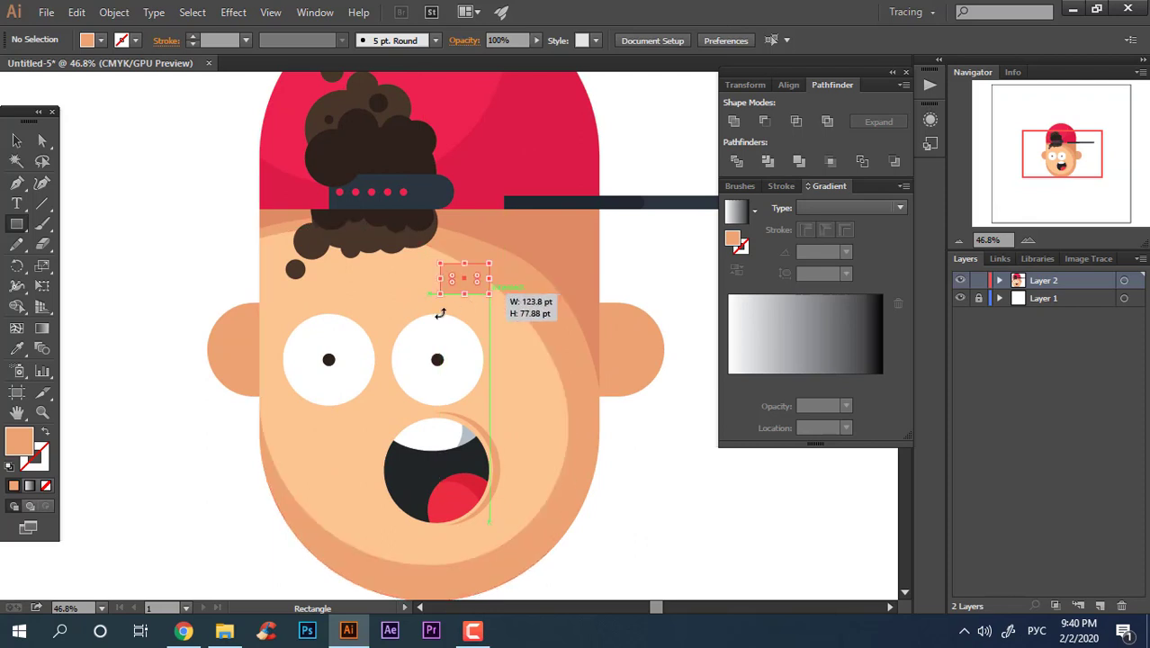
pyautogui.scroll(1, 440, 313)
# Round the small rectangle's corners fully and fill it with the lighter brown of the hair
pyautogui.click(42, 140)
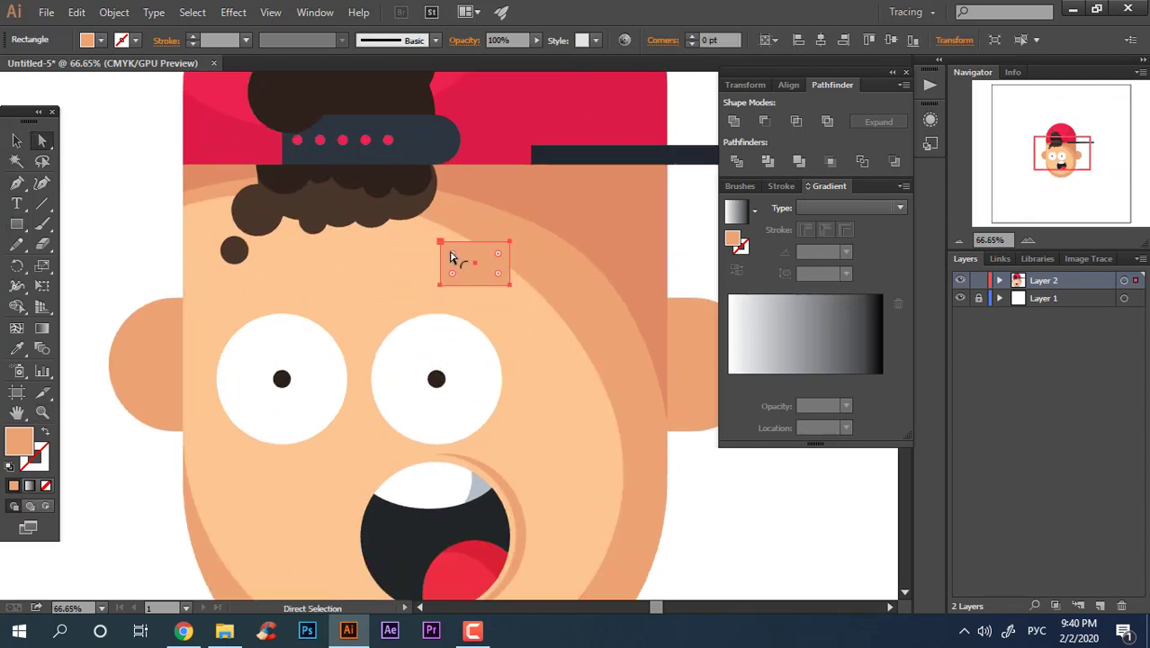
pyautogui.moveTo(451, 256); pyautogui.dragTo(488, 336)
pyautogui.click(16, 348)
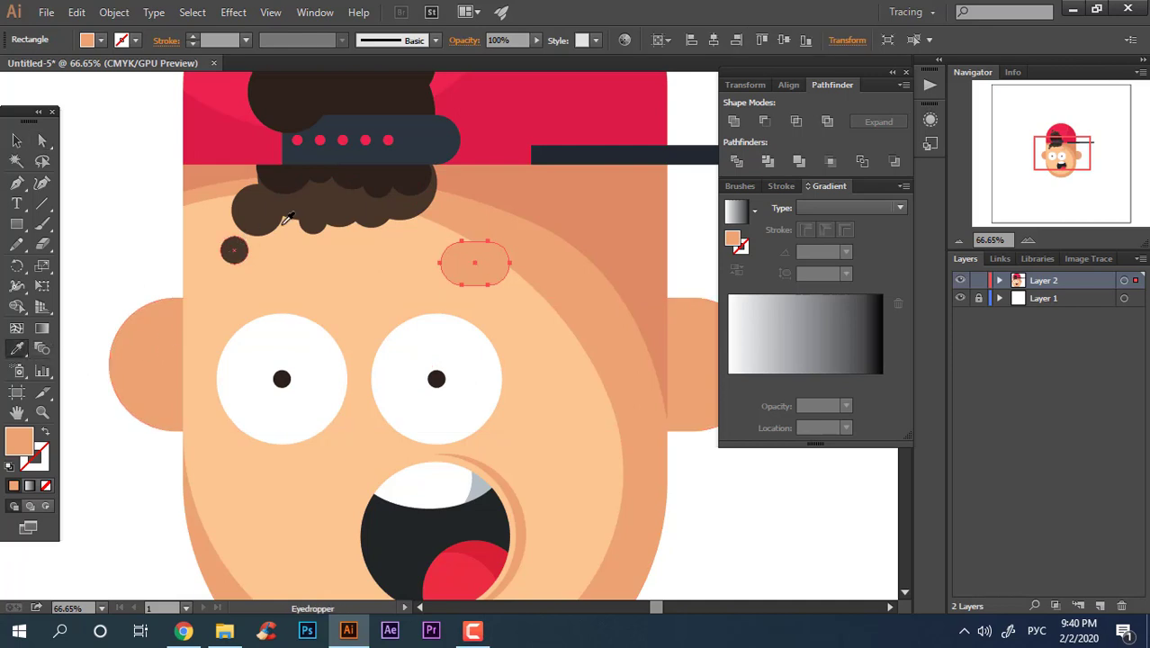
pyautogui.click(283, 223)
pyautogui.click(17, 141)
pyautogui.click(104, 175)
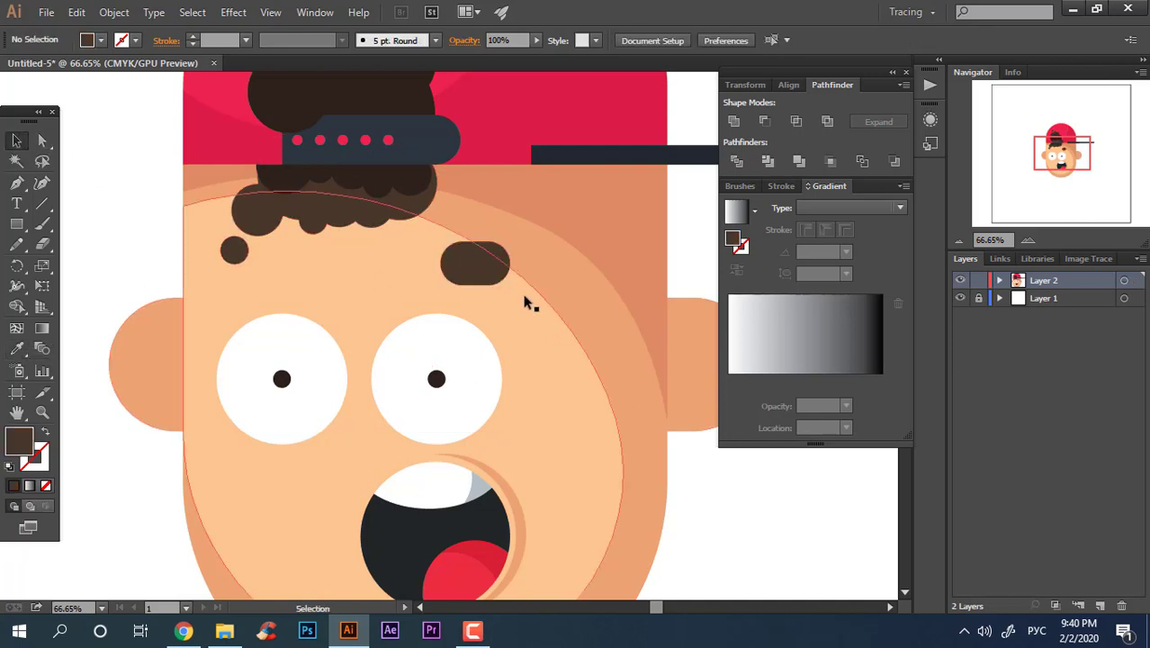
# Center the eyebrow above the right-hand eye and place a copy level with it above the left-hand eye
pyautogui.moveTo(464, 259); pyautogui.dragTo(429, 265)
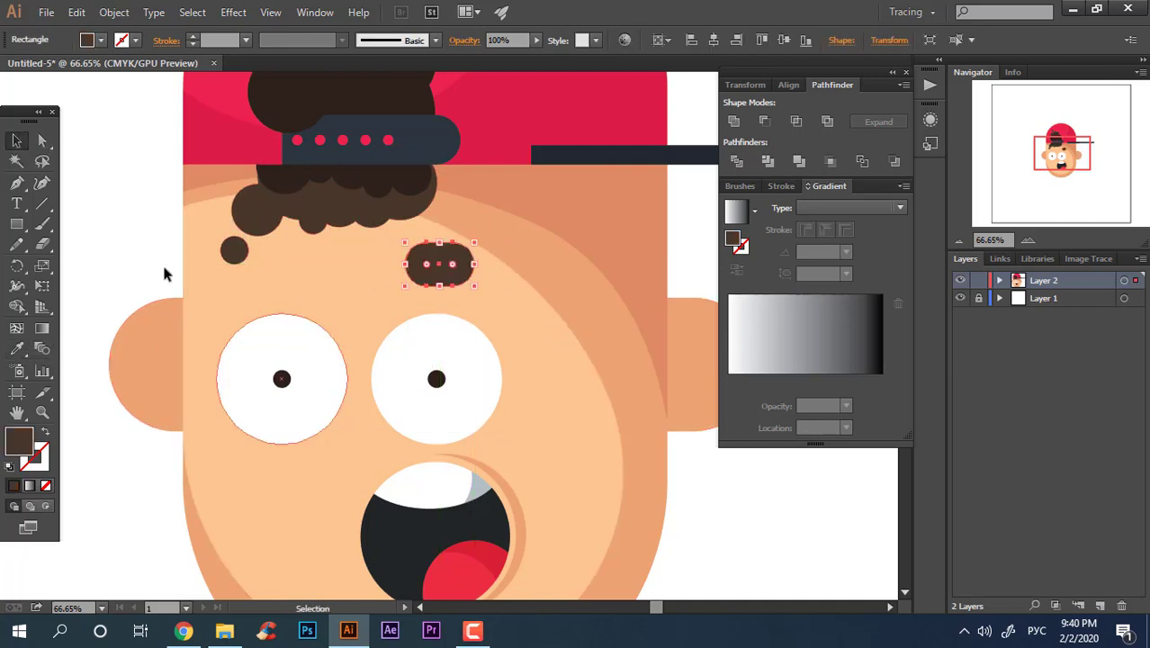
pyautogui.click(533, 315)
pyautogui.moveTo(303, 286); pyautogui.dragTo(302, 287)
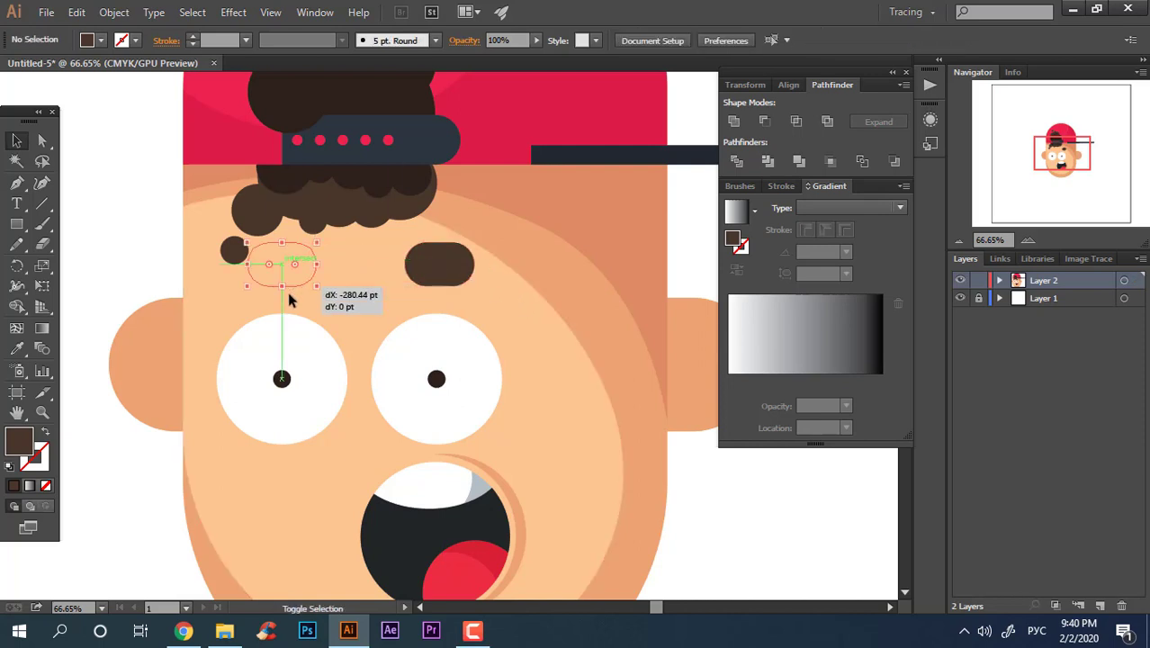
pyautogui.click(107, 222)
# Shift the ear shape slightly left so both ears stick out about equally from the face
pyautogui.press('z')
pyautogui.moveTo(569, 344); pyautogui.dragTo(589, 315)
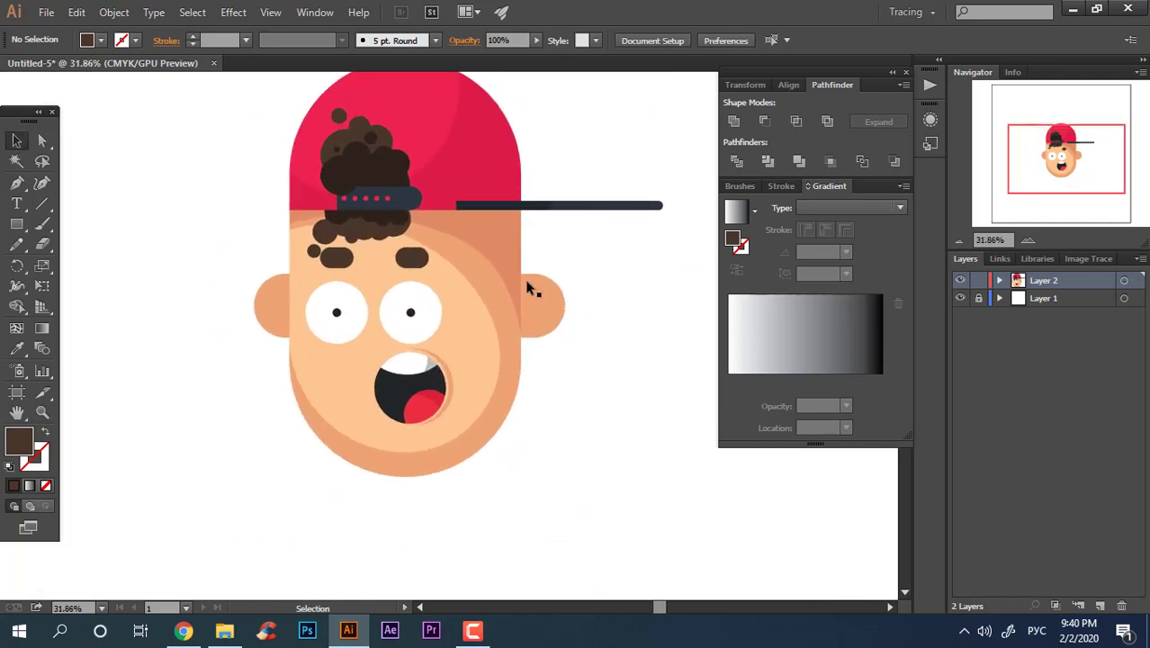
pyautogui.click(569, 380)
pyautogui.scroll(3, 540, 503)
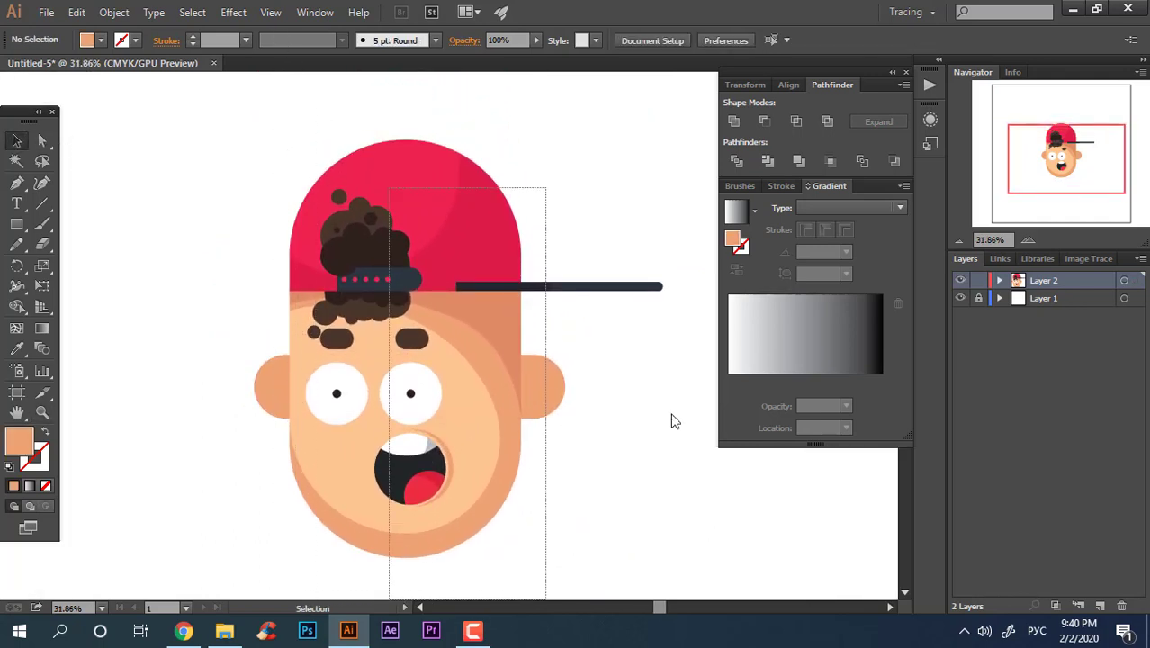
pyautogui.moveTo(559, 398); pyautogui.dragTo(551, 397)
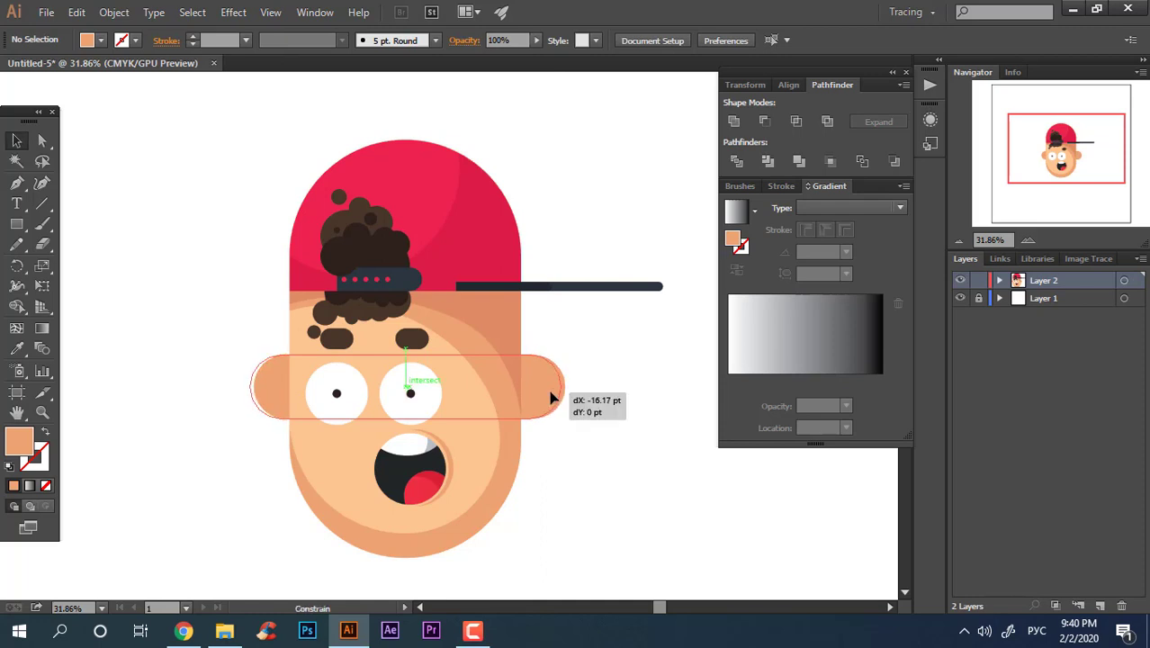
pyautogui.click(574, 441)
pyautogui.press('z')
pyautogui.moveTo(558, 462); pyautogui.dragTo(629, 464)
pyautogui.moveTo(523, 432); pyautogui.dragTo(574, 448)
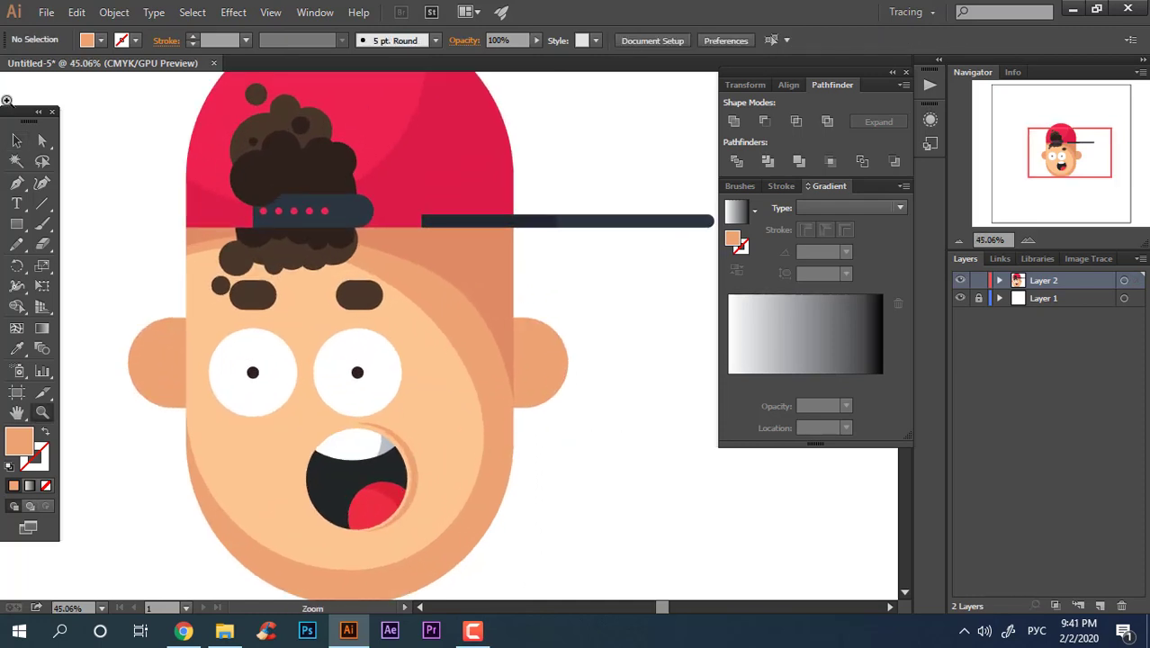
# Narrow the ear shape evenly on both sides so the two ears stick out slightly less from the face
pyautogui.click(17, 142)
pyautogui.moveTo(567, 362); pyautogui.dragTo(560, 403)
pyautogui.click(616, 442)
pyautogui.click(609, 457)
pyautogui.press('z')
pyautogui.moveTo(623, 431); pyautogui.dragTo(607, 457)
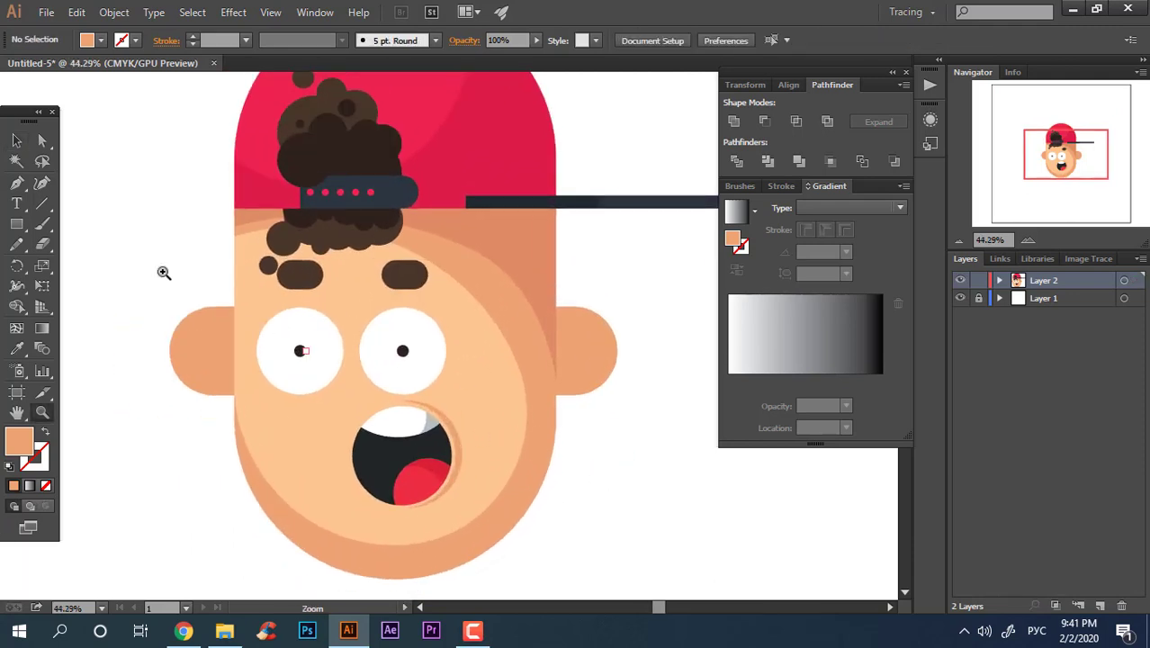
pyautogui.click(615, 356)
pyautogui.moveTo(619, 352); pyautogui.dragTo(614, 351)
pyautogui.click(644, 423)
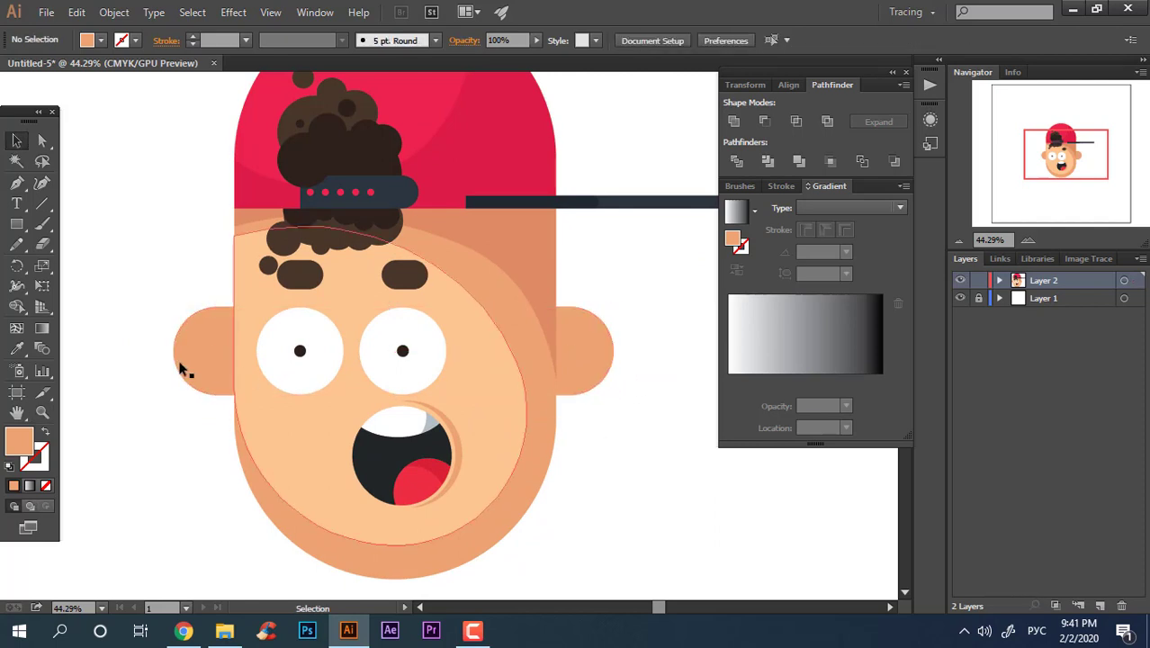
pyautogui.press('z')
pyautogui.moveTo(180, 369); pyautogui.dragTo(198, 402)
pyautogui.click(210, 346)
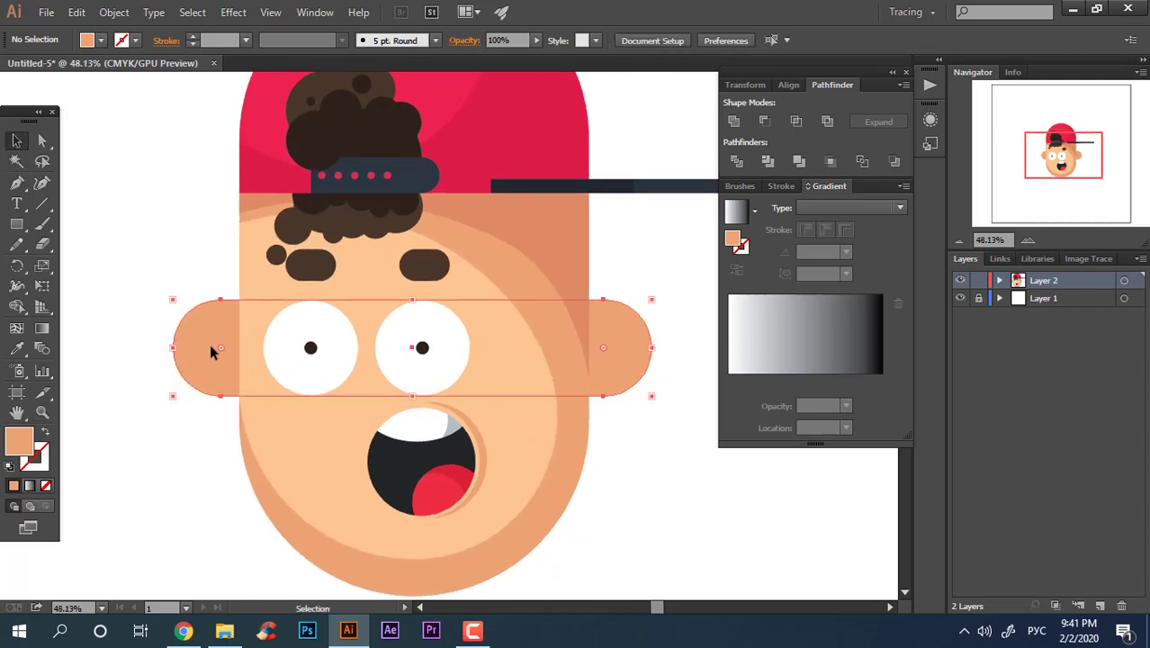
pyautogui.click(691, 376)
# Draw a circle over the right-hand ear, fill it with the darker forehead-shadow tone and center it vertically on the ear
pyautogui.press('z')
pyautogui.moveTo(687, 407); pyautogui.dragTo(754, 504)
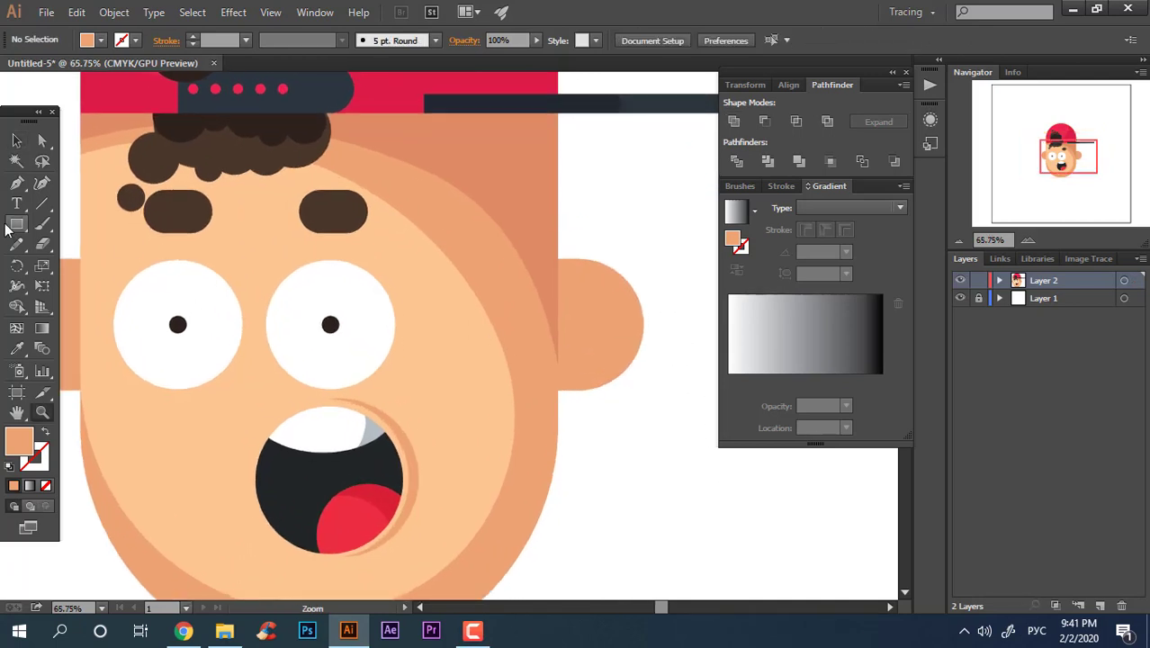
pyautogui.moveTo(9, 227); pyautogui.dragTo(121, 265)
pyautogui.moveTo(527, 270); pyautogui.dragTo(623, 366)
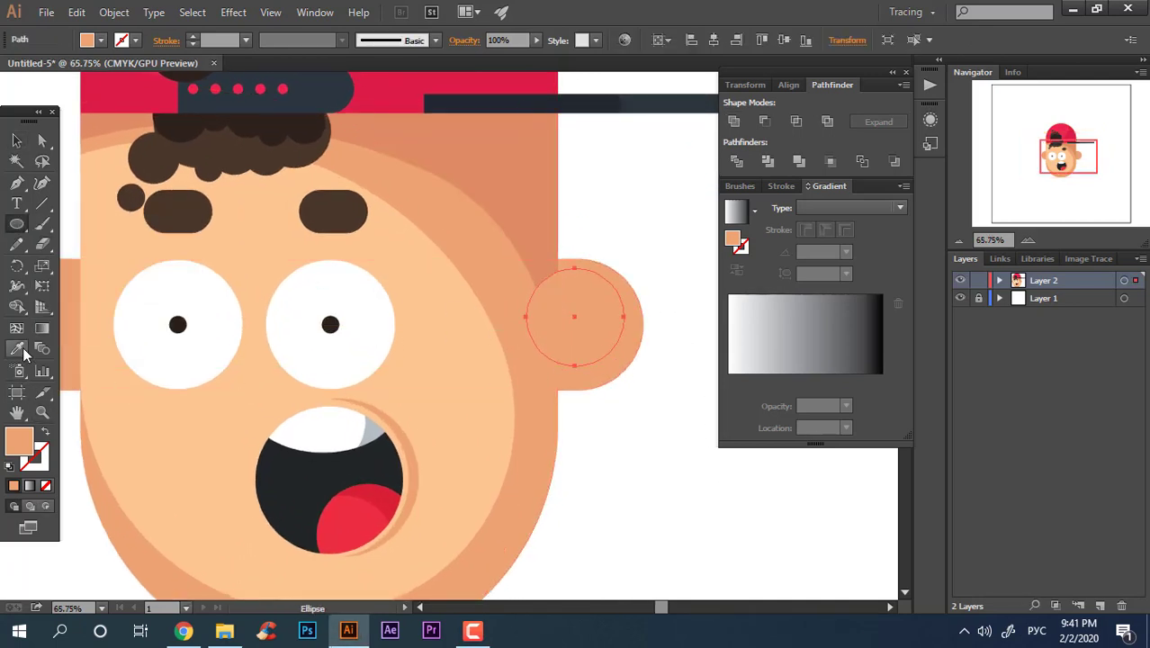
pyautogui.click(533, 171)
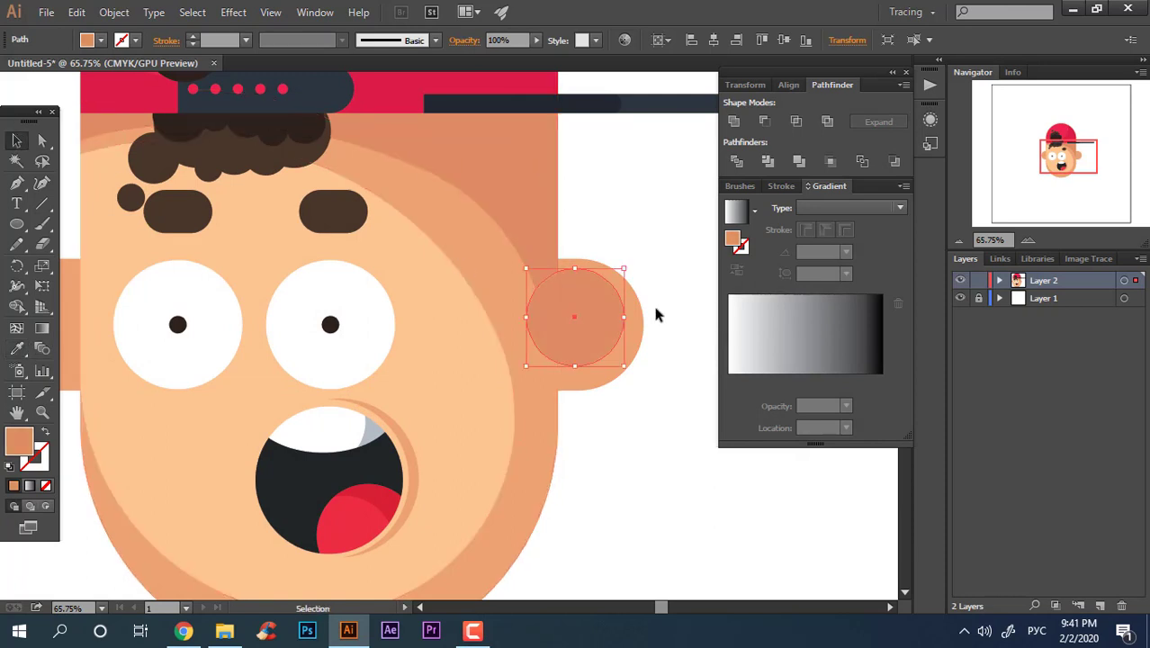
pyautogui.moveTo(602, 338); pyautogui.dragTo(602, 345)
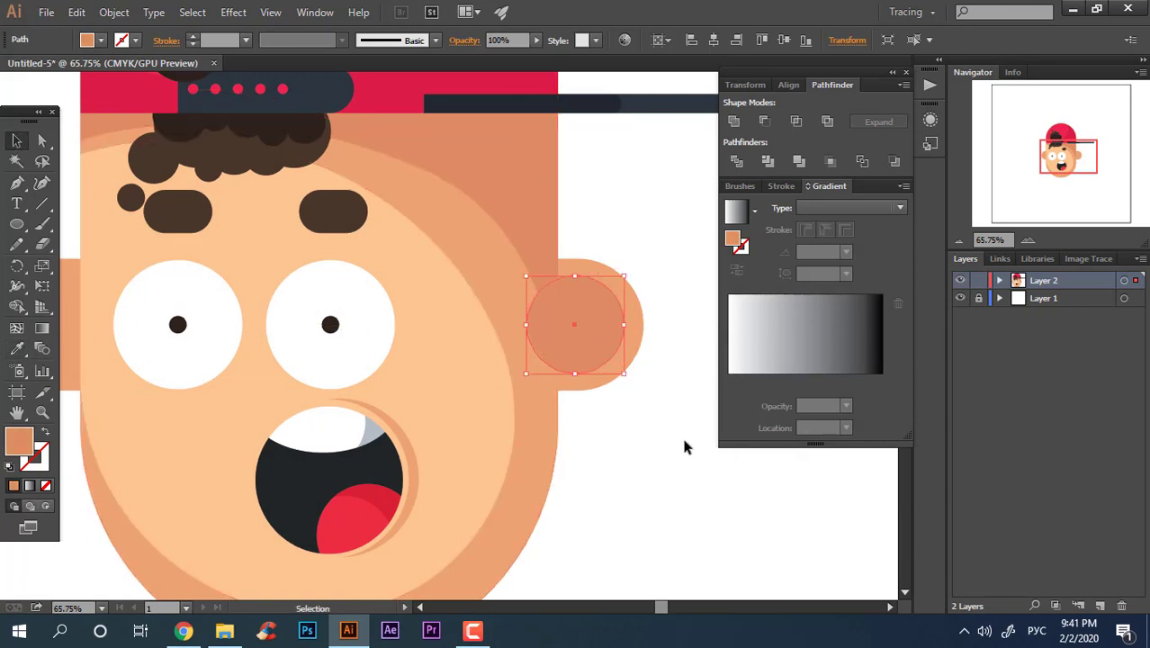
# Arrange the inner-ear circle behind the face but in front of the ear shape
pyautogui.hotkey('ctrl', 'shift', '[')
pyautogui.hotkey('ctrl', ']')
pyautogui.click(670, 329)
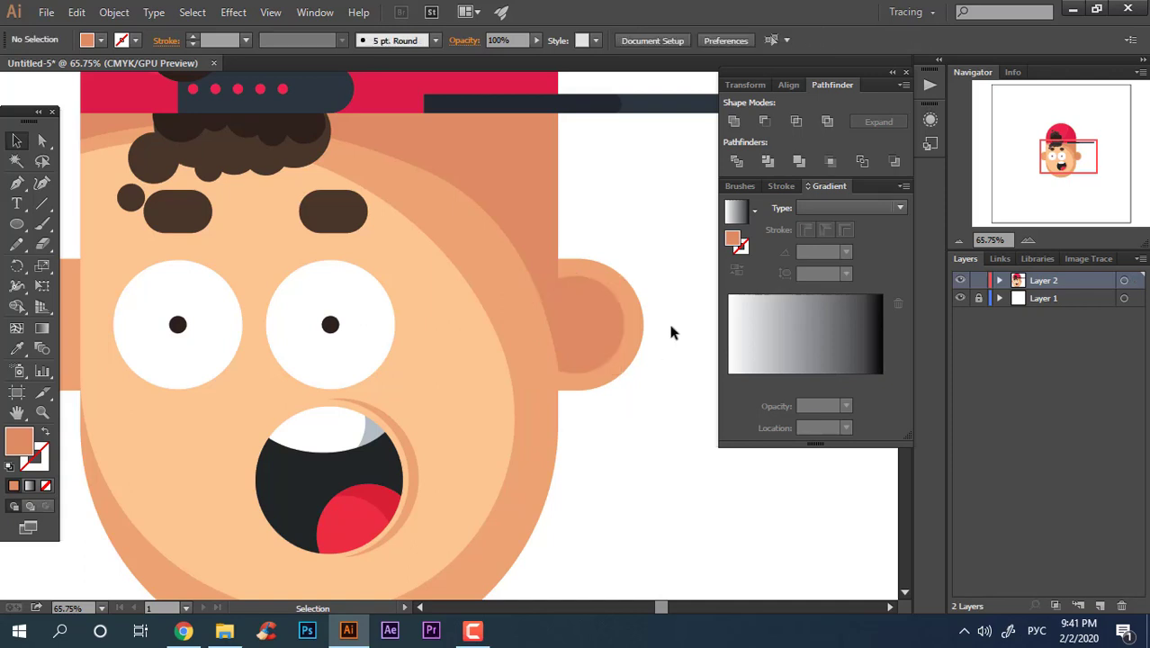
# Make a smaller concentric copy of the circle inside the right-hand ear
pyautogui.press('z')
pyautogui.moveTo(668, 322); pyautogui.dragTo(596, 342)
pyautogui.click(45, 142)
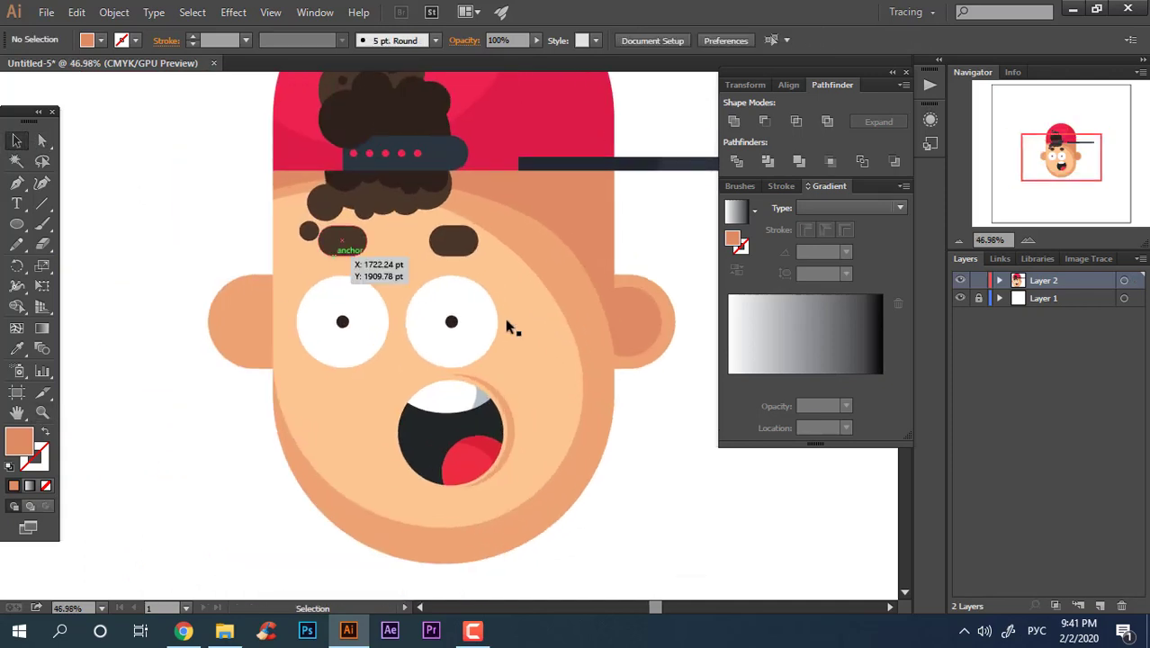
pyautogui.click(647, 348)
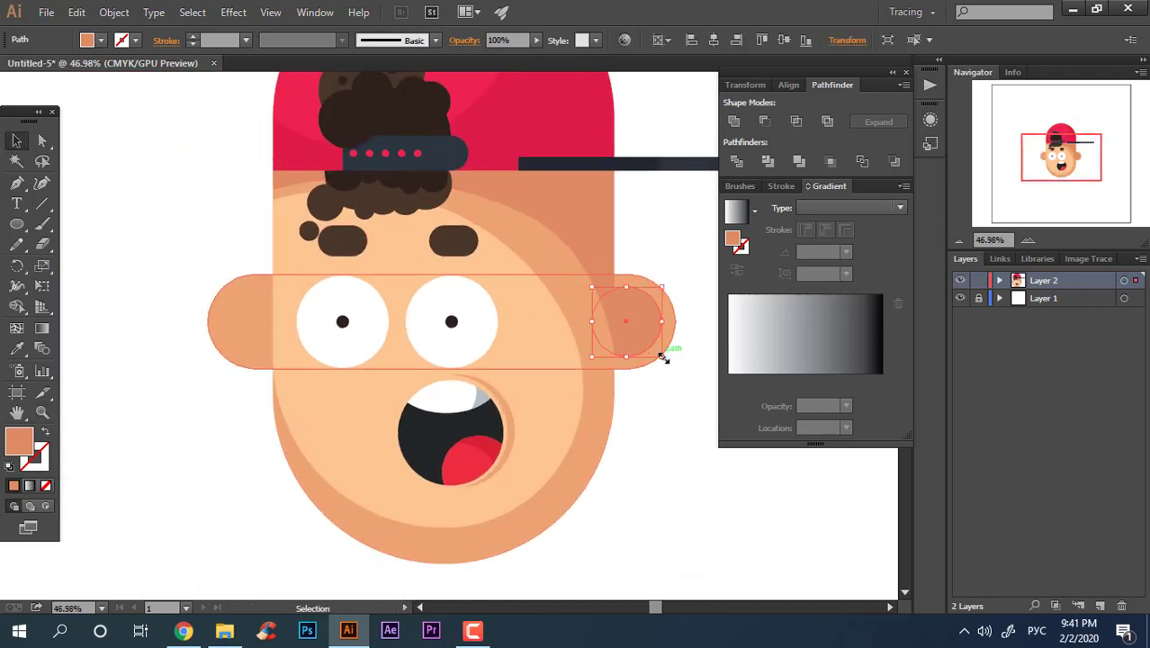
pyautogui.moveTo(662, 358); pyautogui.dragTo(621, 322)
# Try a darker orange fill on the small ear circle and undo it along with the circle's leftward shift
pyautogui.doubleClick(731, 239)
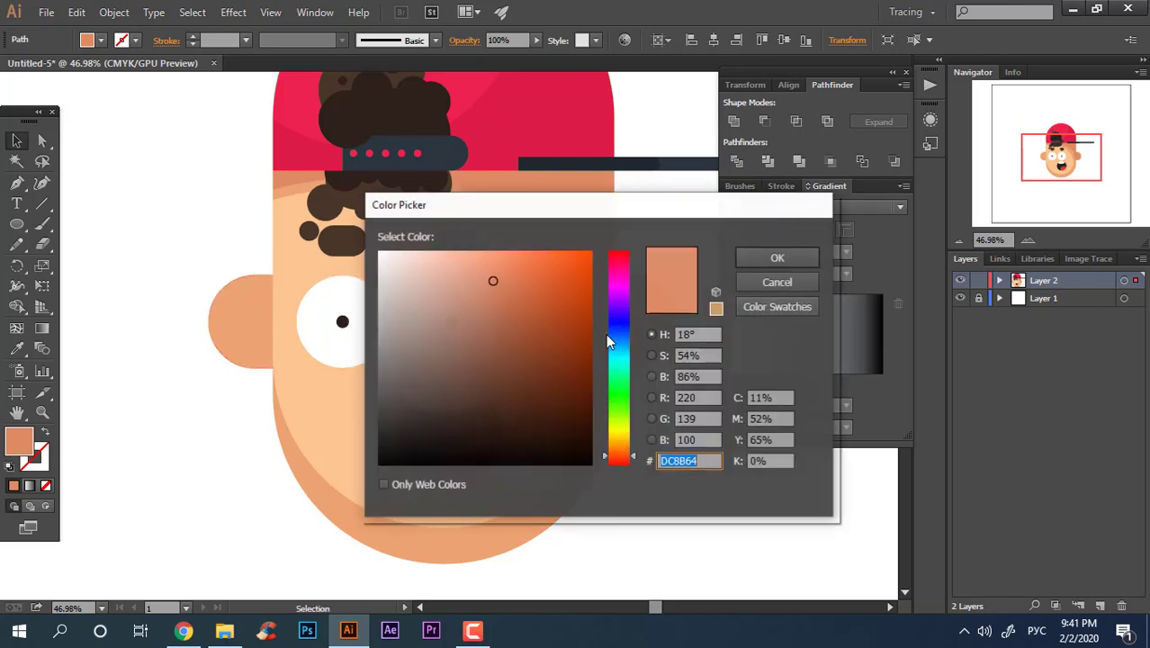
pyautogui.click(509, 289)
pyautogui.press('Return')
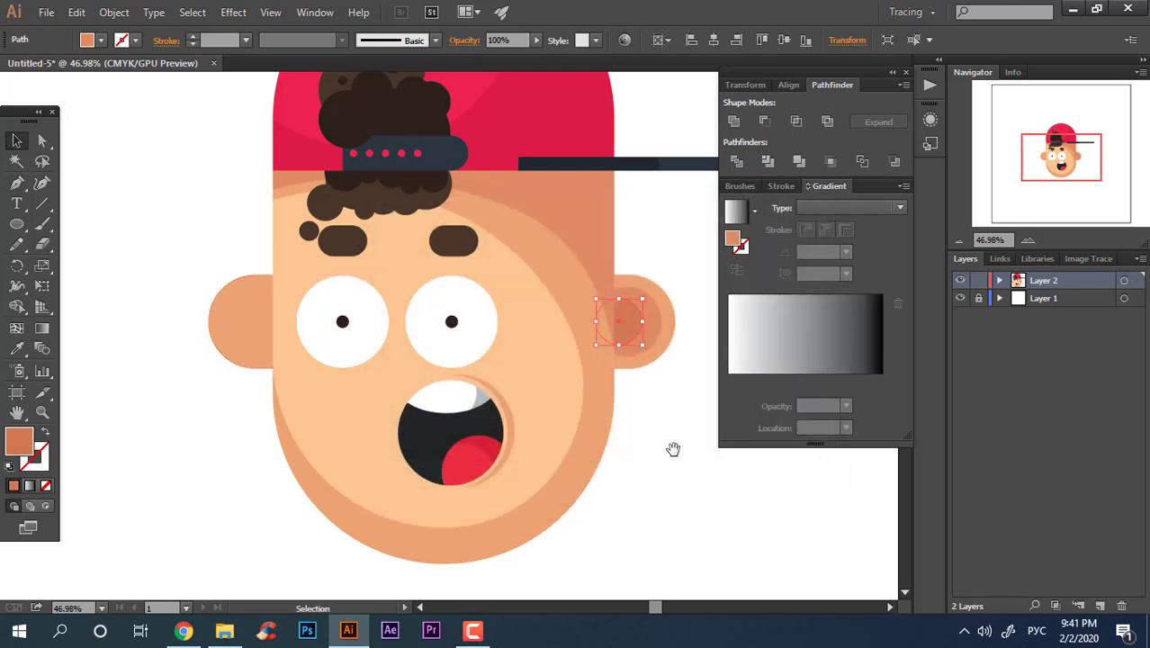
pyautogui.moveTo(672, 449); pyautogui.dragTo(543, 450)
pyautogui.click(591, 356)
pyautogui.press('z')
pyautogui.moveTo(557, 329); pyautogui.dragTo(480, 285)
pyautogui.hotkey('ctrl', 'z')
pyautogui.press('v')
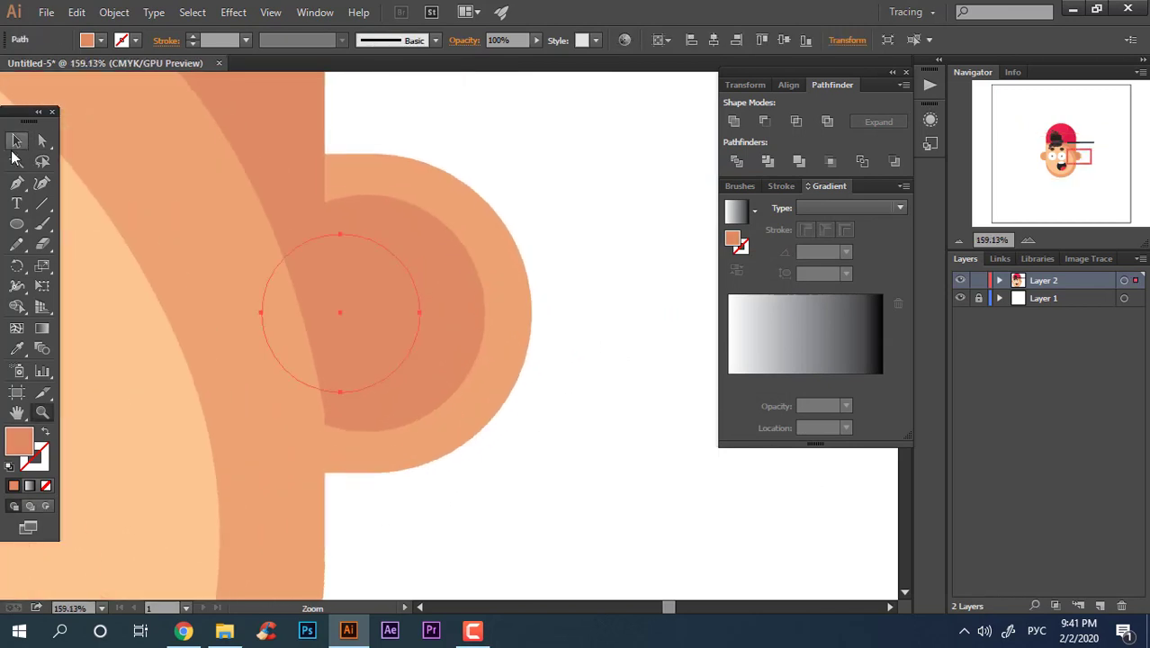
pyautogui.hotkey('ctrl', 'z')
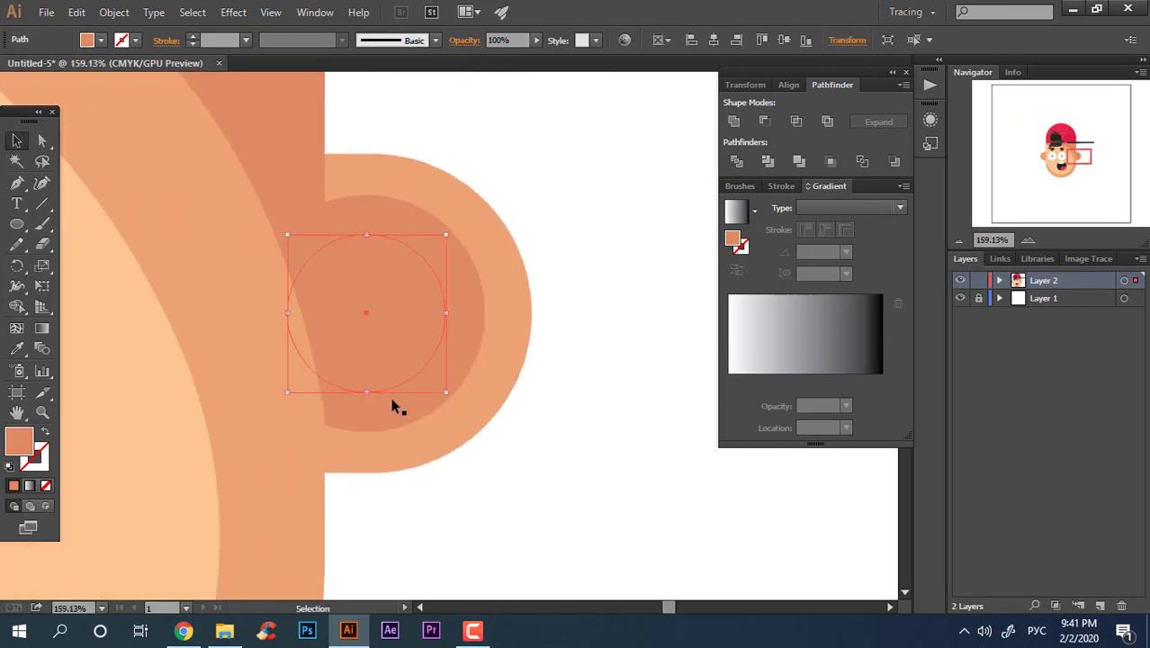
# Fill the small inner-ear circle with the darker orange CE734E
pyautogui.doubleClick(19, 440)
pyautogui.click(511, 292)
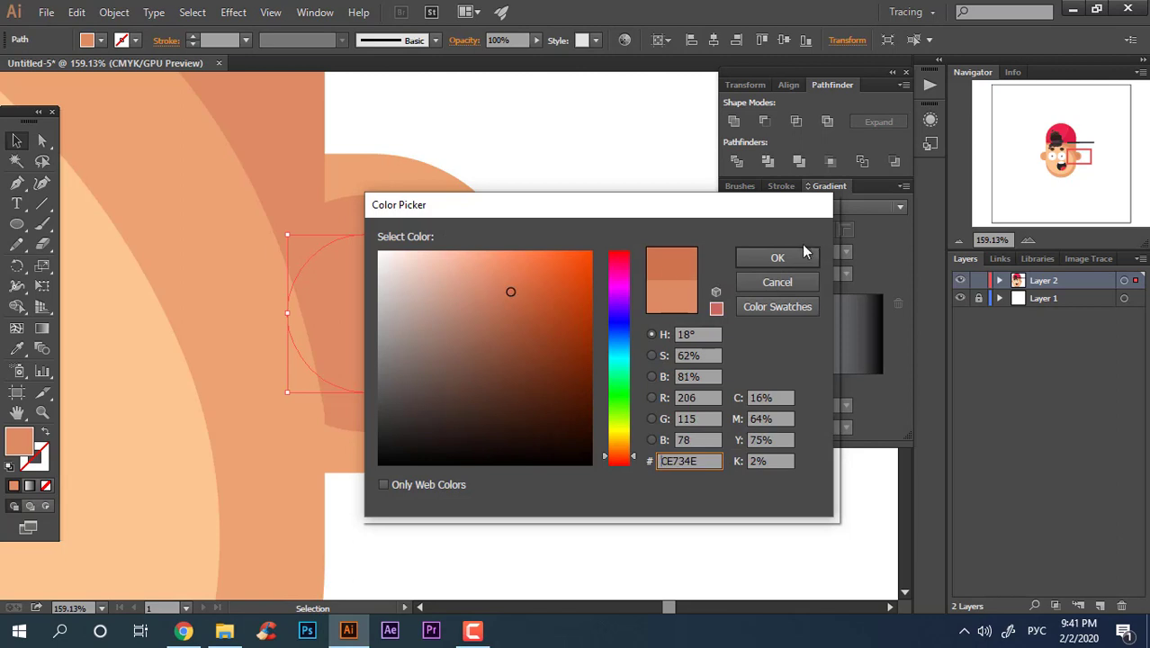
pyautogui.click(772, 257)
pyautogui.press('z')
pyautogui.moveTo(623, 336); pyautogui.dragTo(243, 300)
pyautogui.moveTo(317, 297); pyautogui.dragTo(312, 352)
pyautogui.hotkey('ctrl', 'shift', 'a')
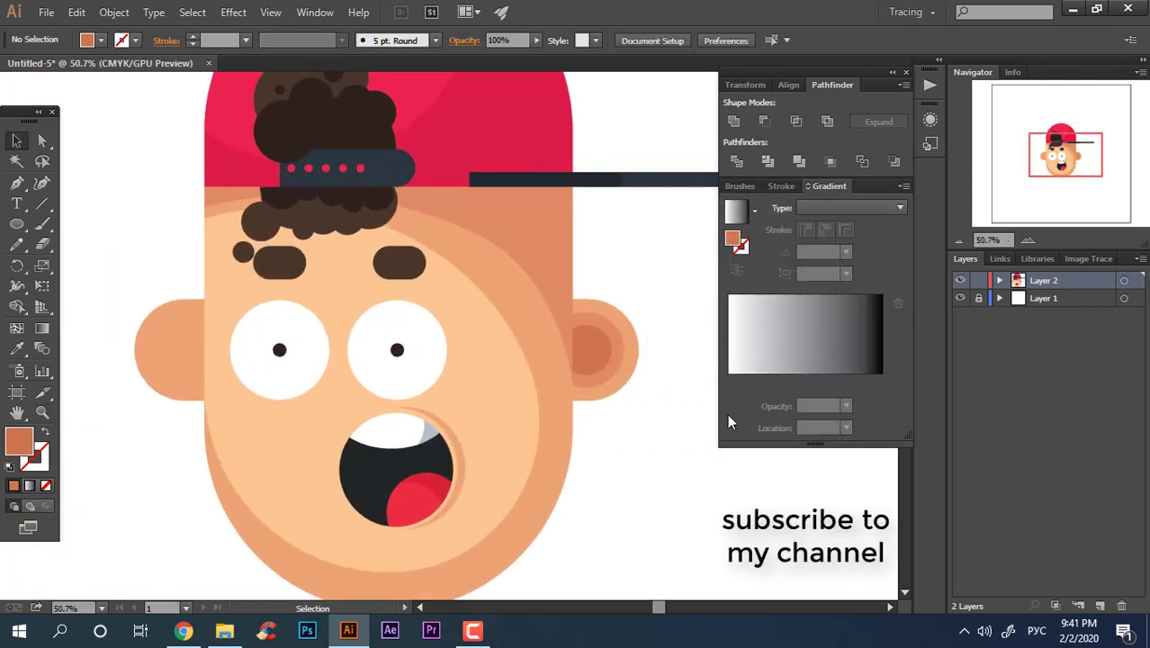
# Group the two inner-ear circles and place a copy level with them in the left-hand ear
pyautogui.click(600, 352)
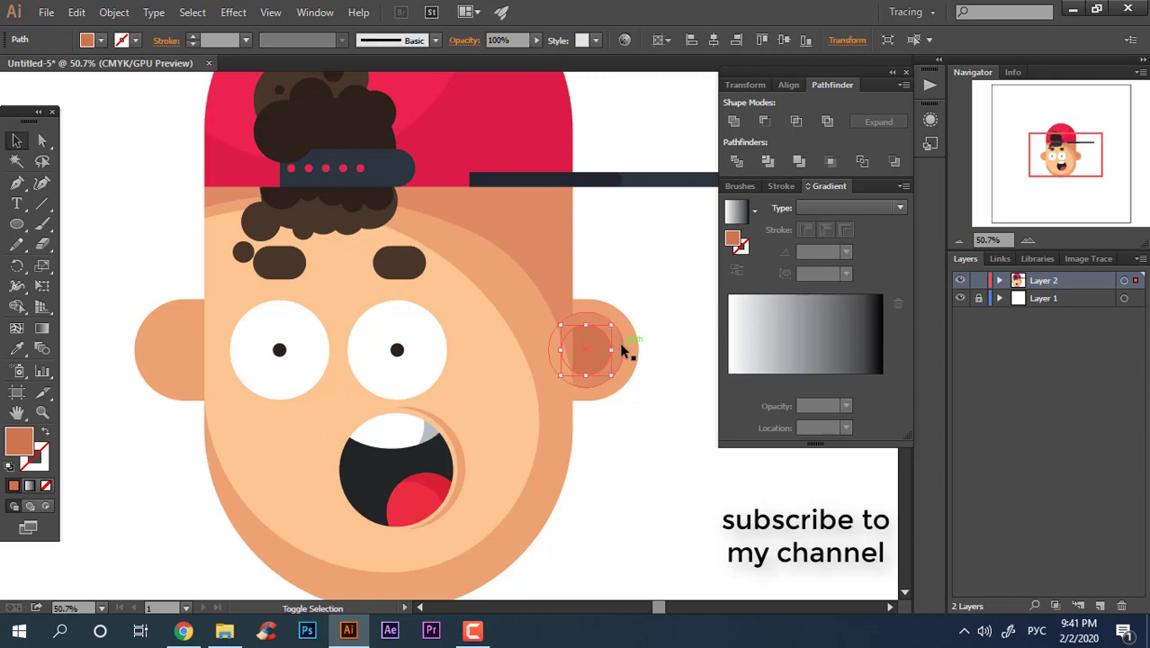
pyautogui.rightClick(628, 350)
pyautogui.click(648, 427)
pyautogui.hotkey('ctrl', 'shift', 'a')
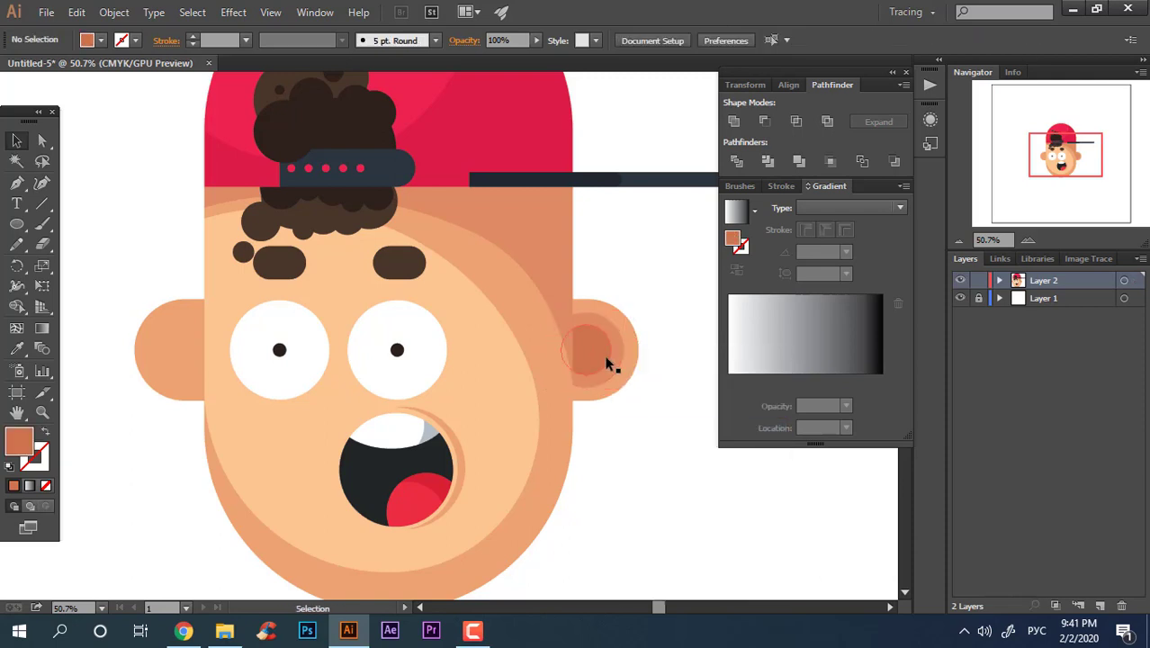
pyautogui.moveTo(609, 363); pyautogui.dragTo(213, 384)
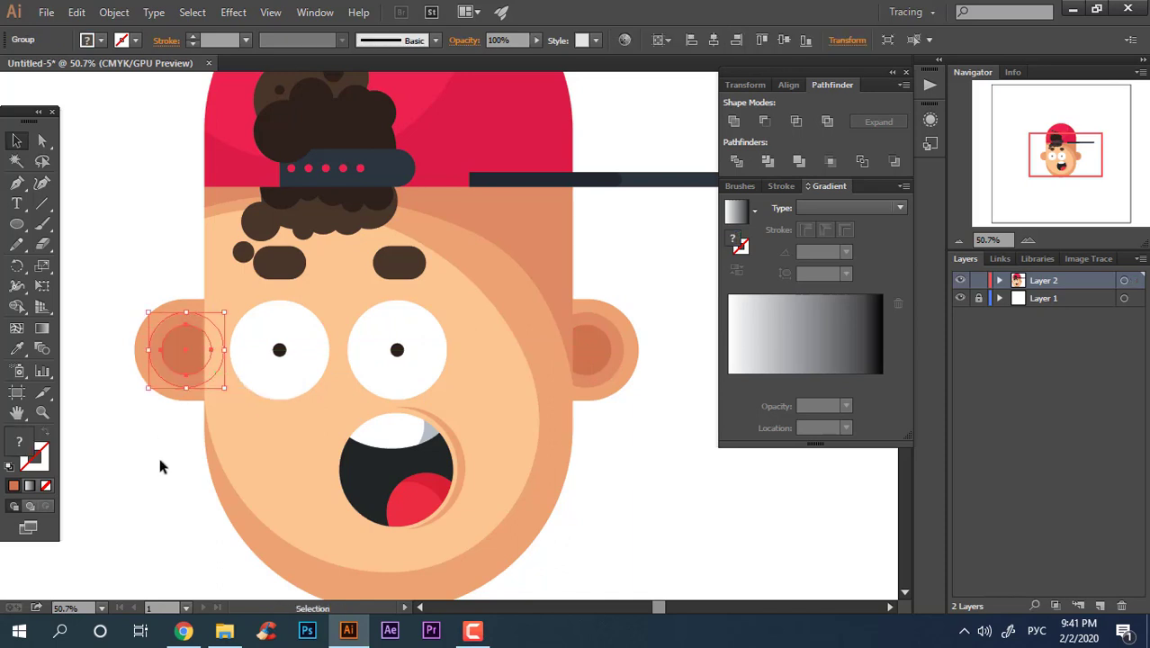
pyautogui.click(158, 456)
# Look over the whole character head on the artboard
pyautogui.press('z')
pyautogui.moveTo(540, 277); pyautogui.dragTo(347, 310)
pyautogui.moveTo(608, 330); pyautogui.dragTo(513, 335)
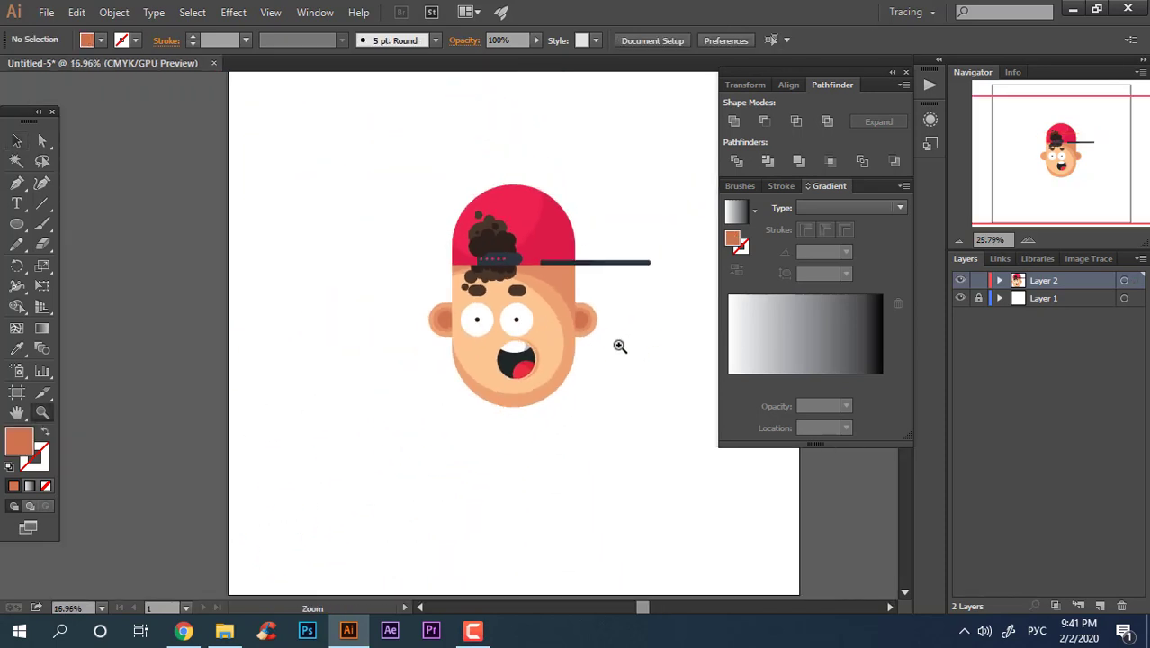
pyautogui.click(620, 346)
pyautogui.click(609, 290)
pyautogui.keyDown('alt'); pyautogui.click(616, 358); pyautogui.keyUp('alt')
pyautogui.click(603, 374)
pyautogui.press('space')
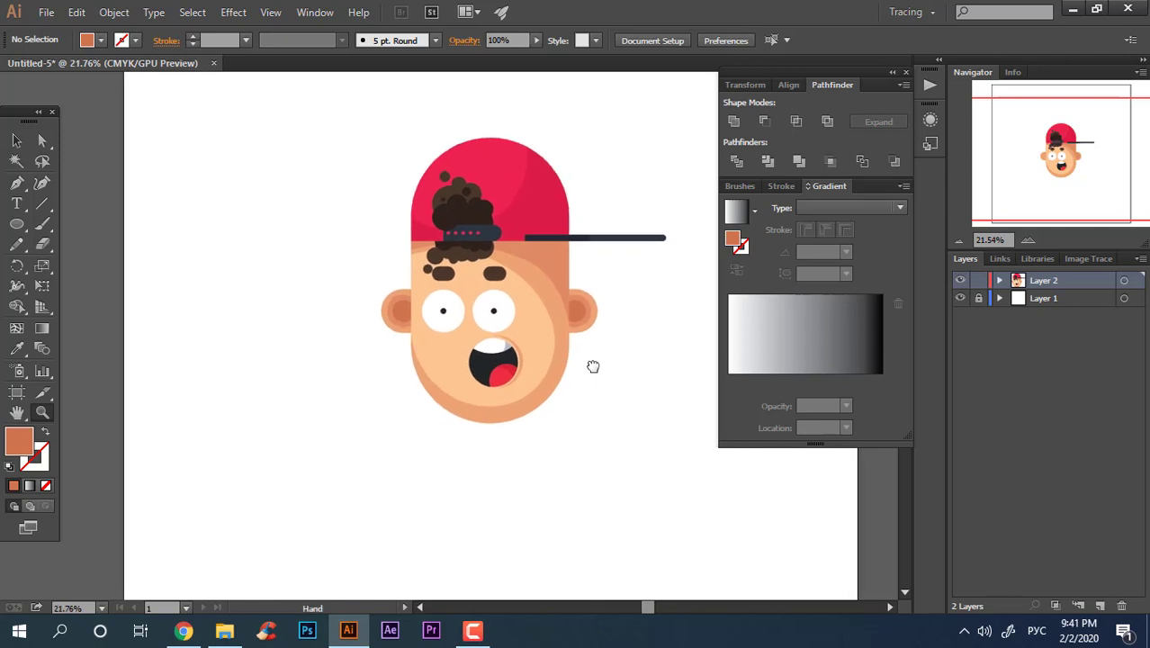
pyautogui.moveTo(593, 366); pyautogui.dragTo(575, 363)
pyautogui.click(513, 316)
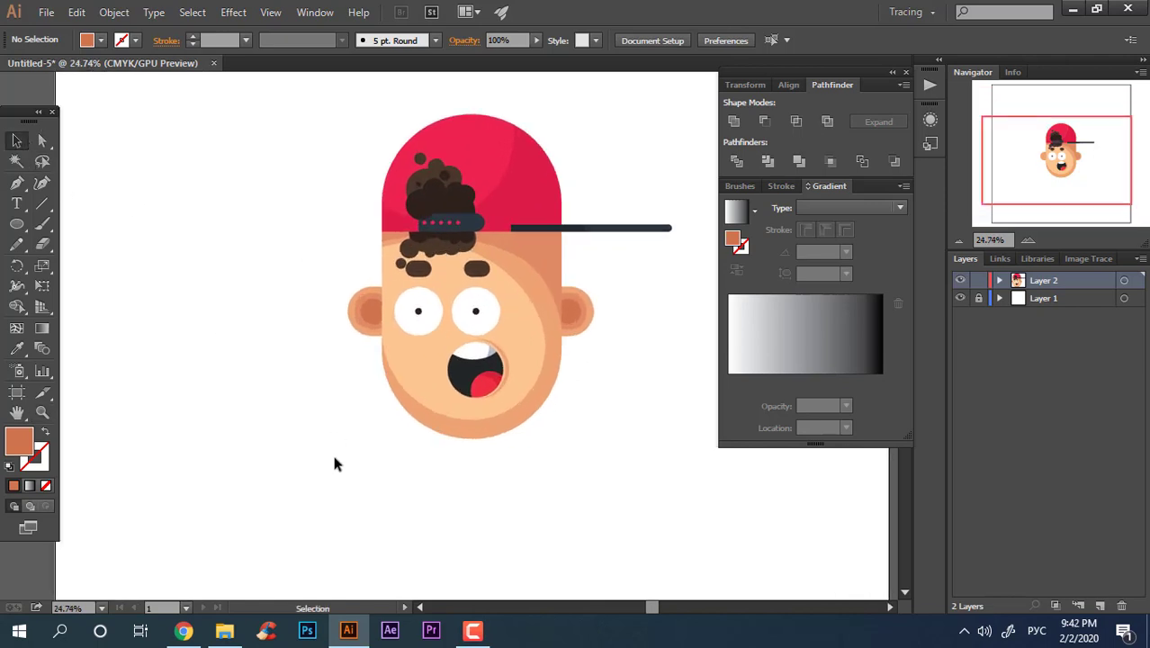
# Group all of the head artwork into one object
pyautogui.hotkey('ctrl', 'a')
pyautogui.scroll(1, 276, 100)
pyautogui.rightClick(515, 336)
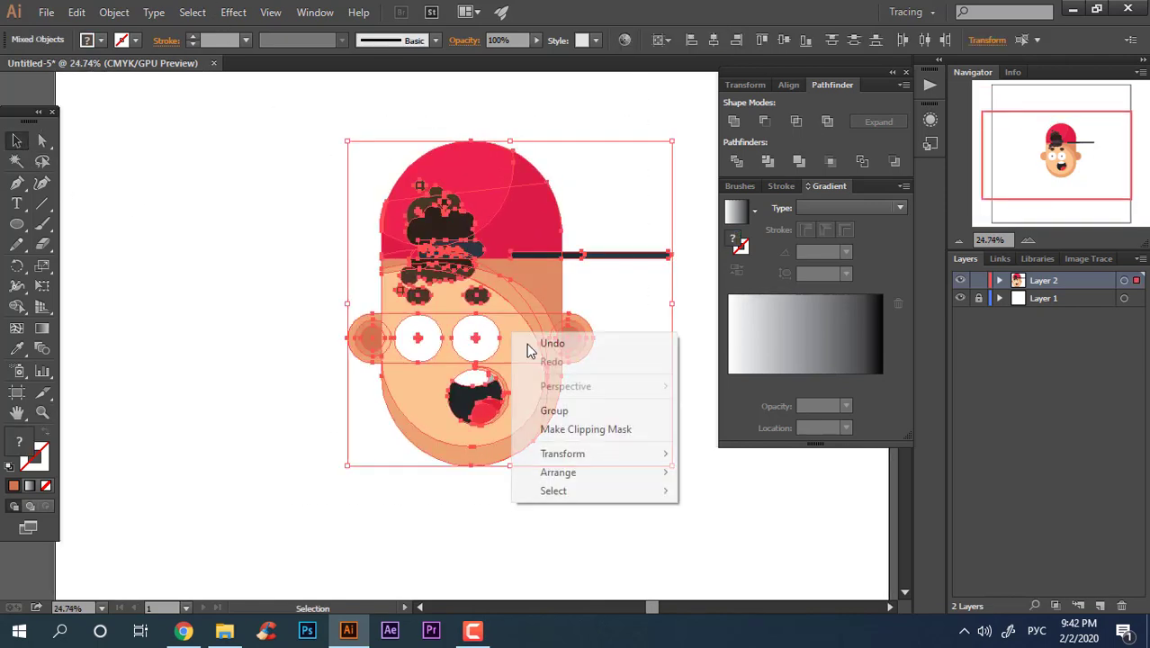
pyautogui.click(588, 416)
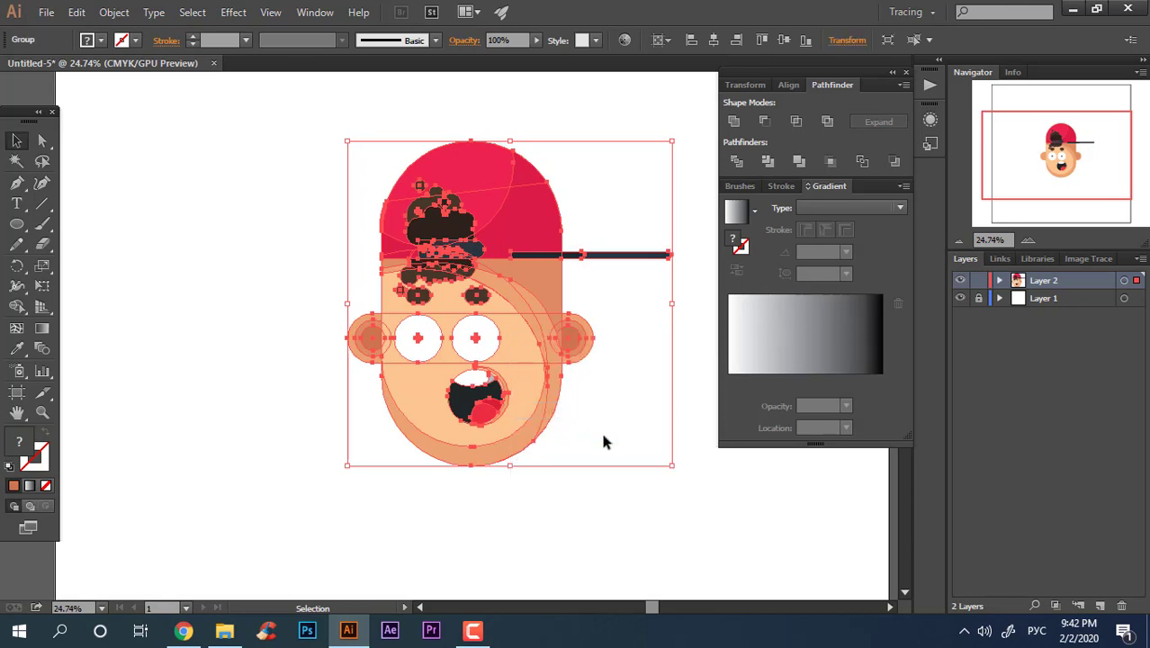
pyautogui.click(605, 435)
# Draw a large square for the body, starting at the face's left edge at eye level and extending below the chin
pyautogui.keyDown('ctrl'); pyautogui.keyDown('alt'); pyautogui.click(607, 421); pyautogui.keyUp('alt'); pyautogui.keyUp('ctrl')
pyautogui.click(480, 370)
pyautogui.moveTo(569, 441); pyautogui.dragTo(455, 318)
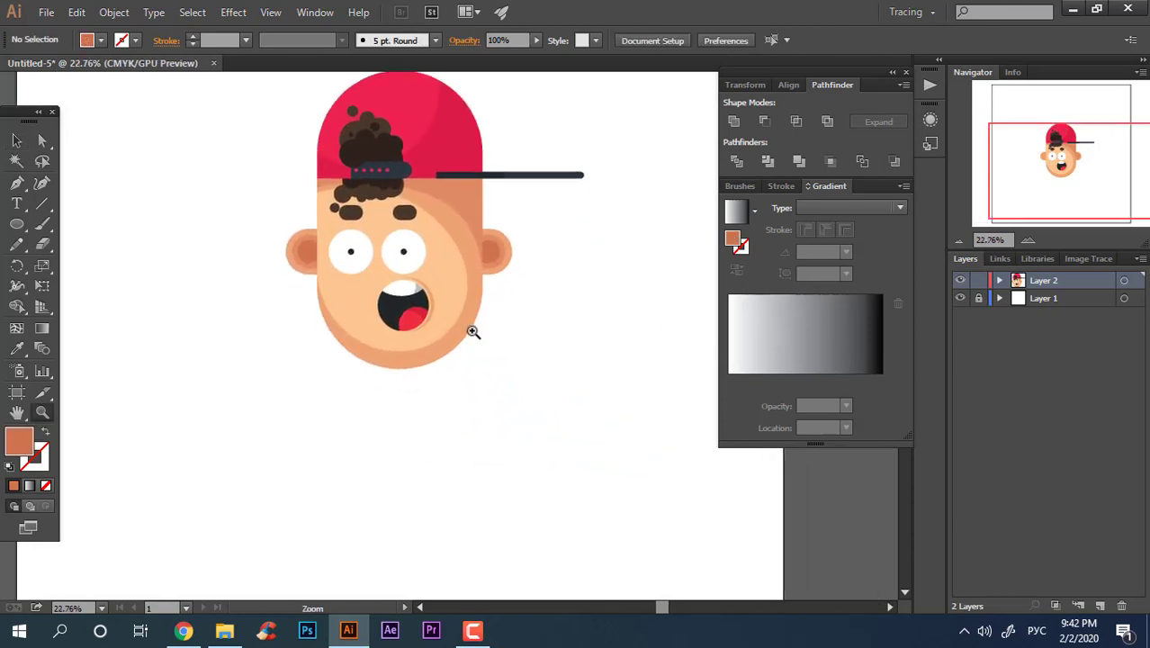
pyautogui.moveTo(20, 232); pyautogui.dragTo(99, 267)
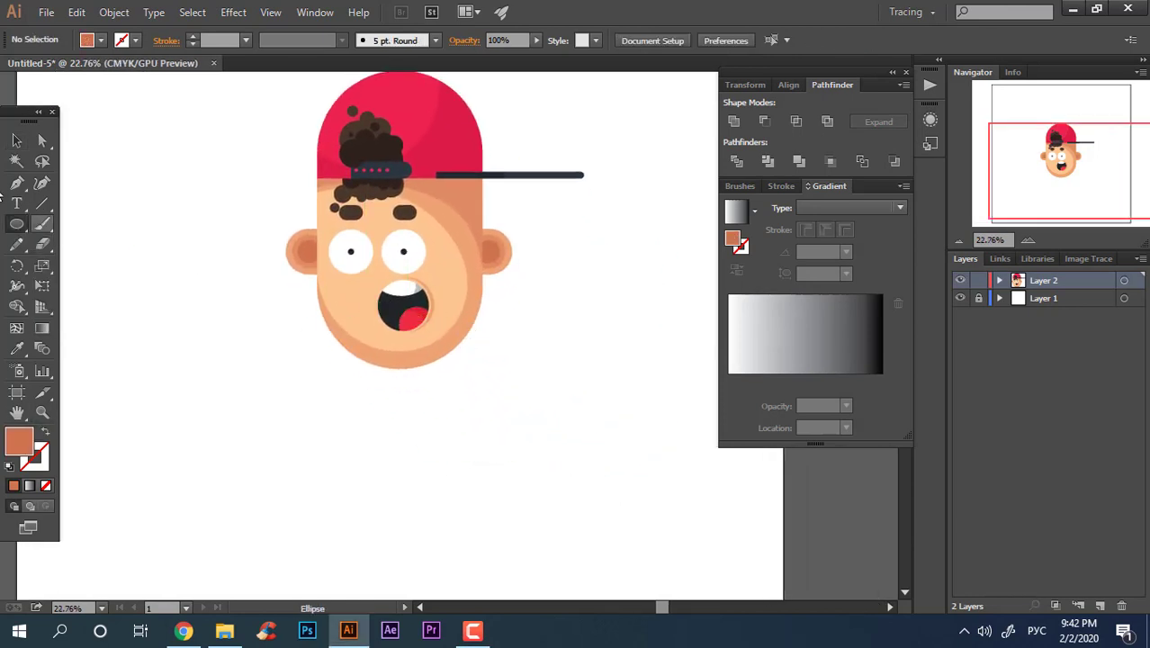
pyautogui.moveTo(19, 229); pyautogui.dragTo(81, 228)
pyautogui.moveTo(317, 255)
pyautogui.mouseDown()
pyautogui.moveTo(595, 426)
pyautogui.moveTo(620, 559)
pyautogui.mouseUp()
# Fill the body square with the bright red of the cap and send it behind the head
pyautogui.press('i')
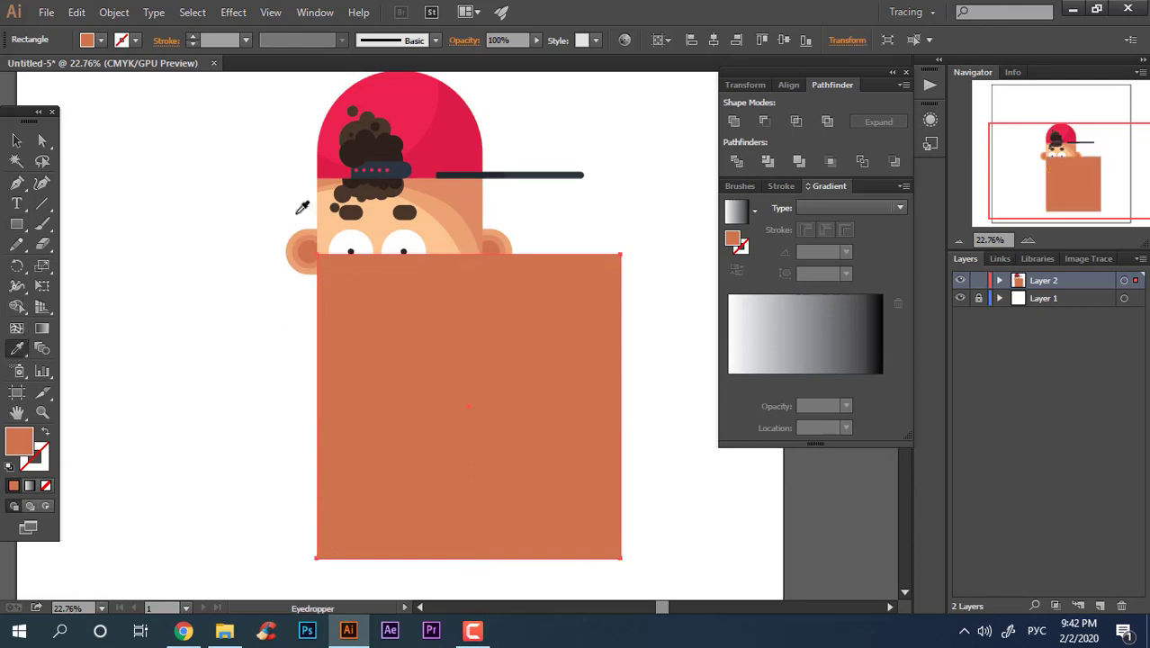
pyautogui.click(350, 102)
pyautogui.click(17, 142)
pyautogui.hotkey('ctrl', 'shift', '[')
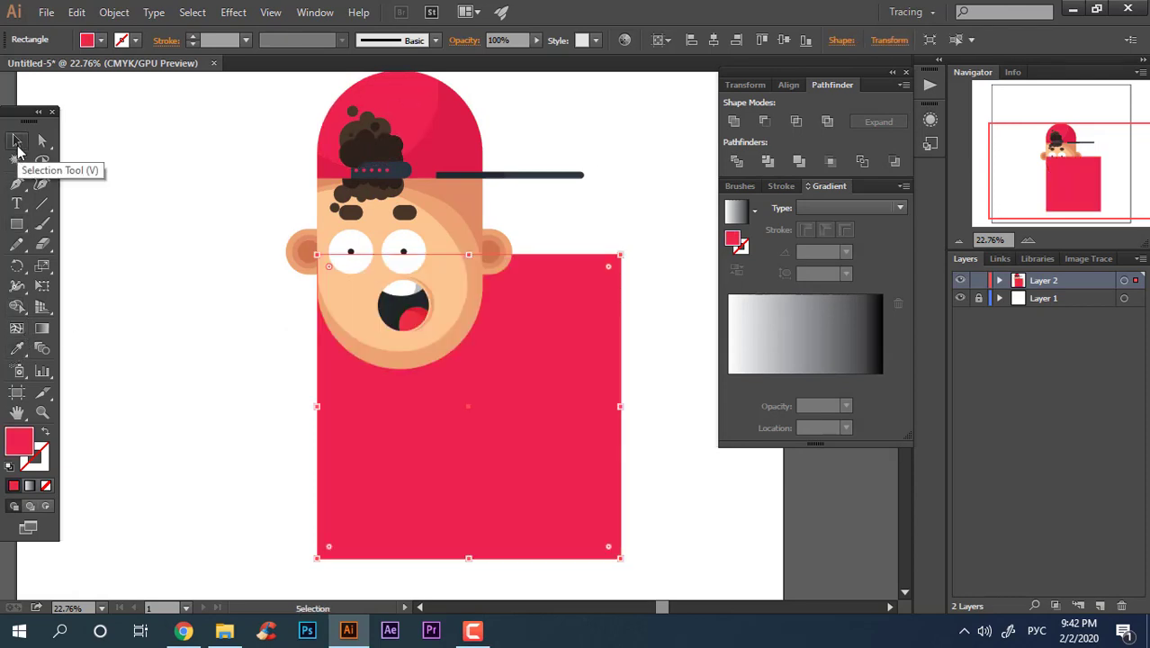
# Round only the body's upper right-hand corner with a large radius to form a curved back
pyautogui.click(42, 141)
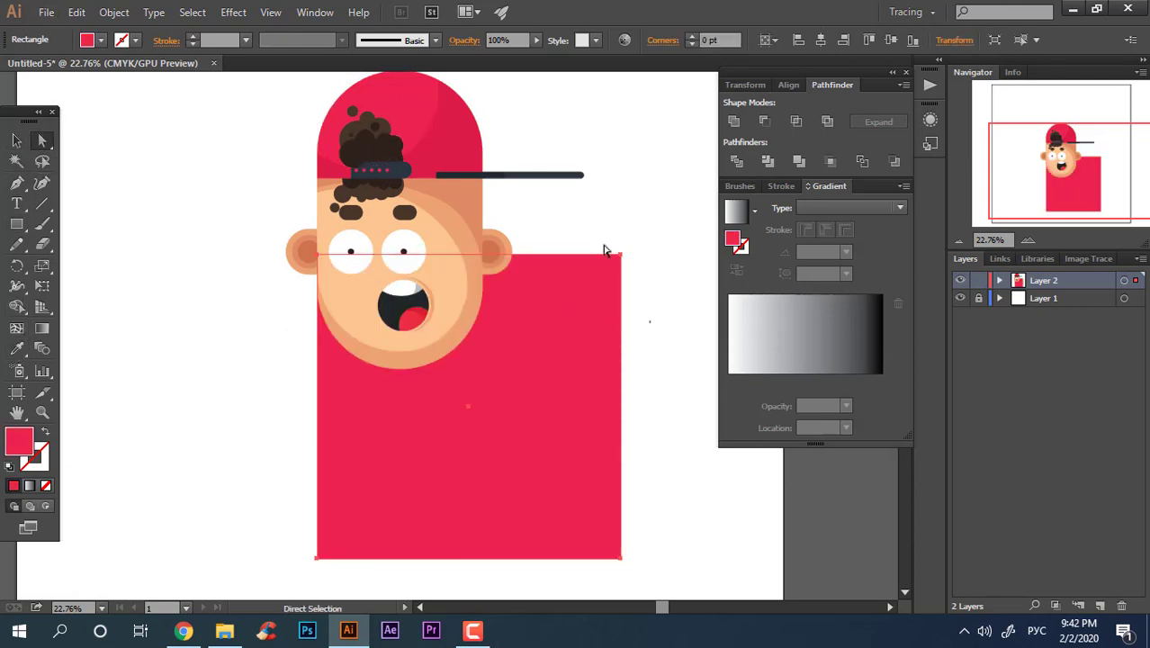
pyautogui.moveTo(604, 251); pyautogui.dragTo(417, 464)
pyautogui.click(653, 391)
pyautogui.moveTo(604, 351); pyautogui.dragTo(524, 354)
pyautogui.moveTo(495, 319); pyautogui.dragTo(421, 266)
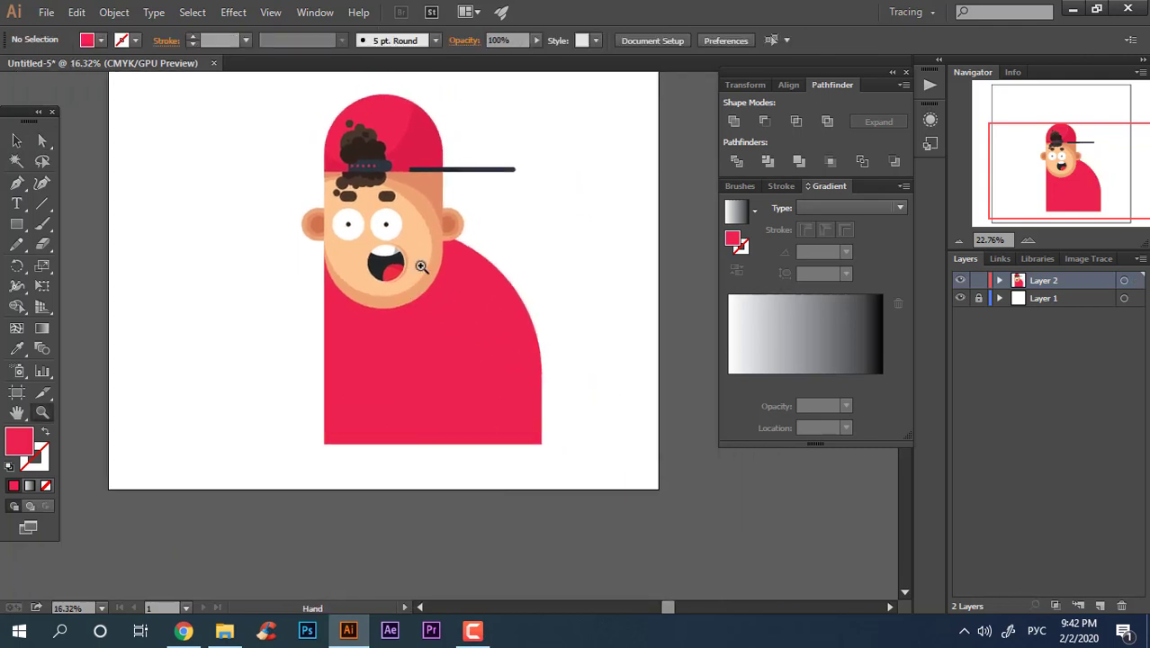
pyautogui.moveTo(482, 322); pyautogui.dragTo(510, 338)
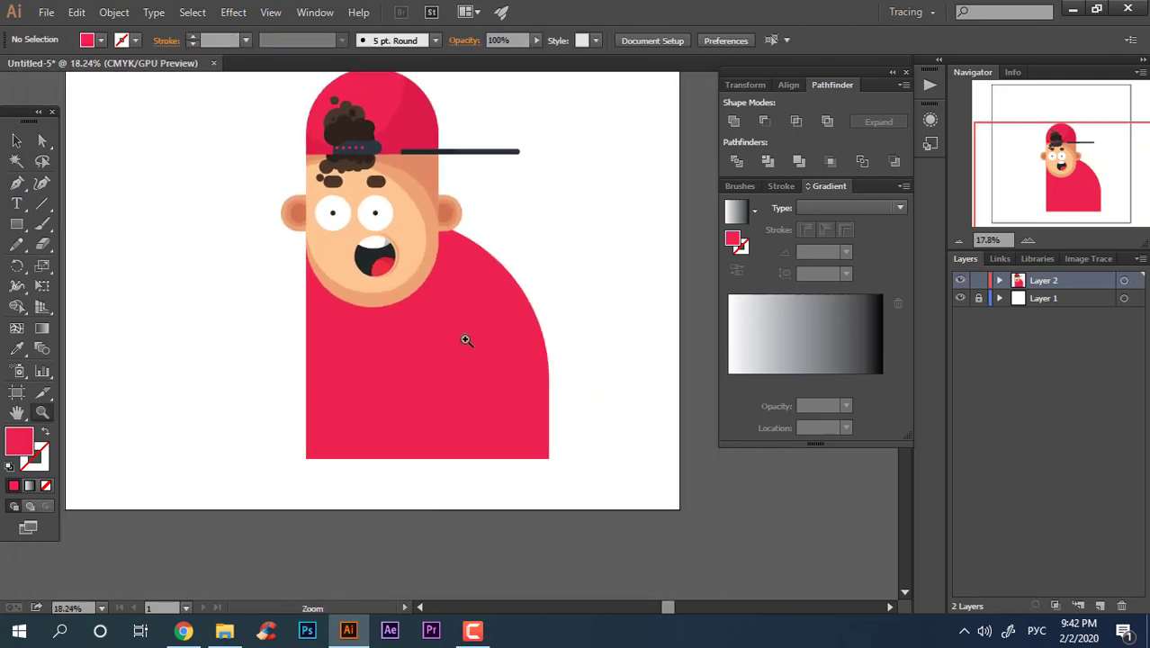
pyautogui.moveTo(401, 387); pyautogui.dragTo(470, 447)
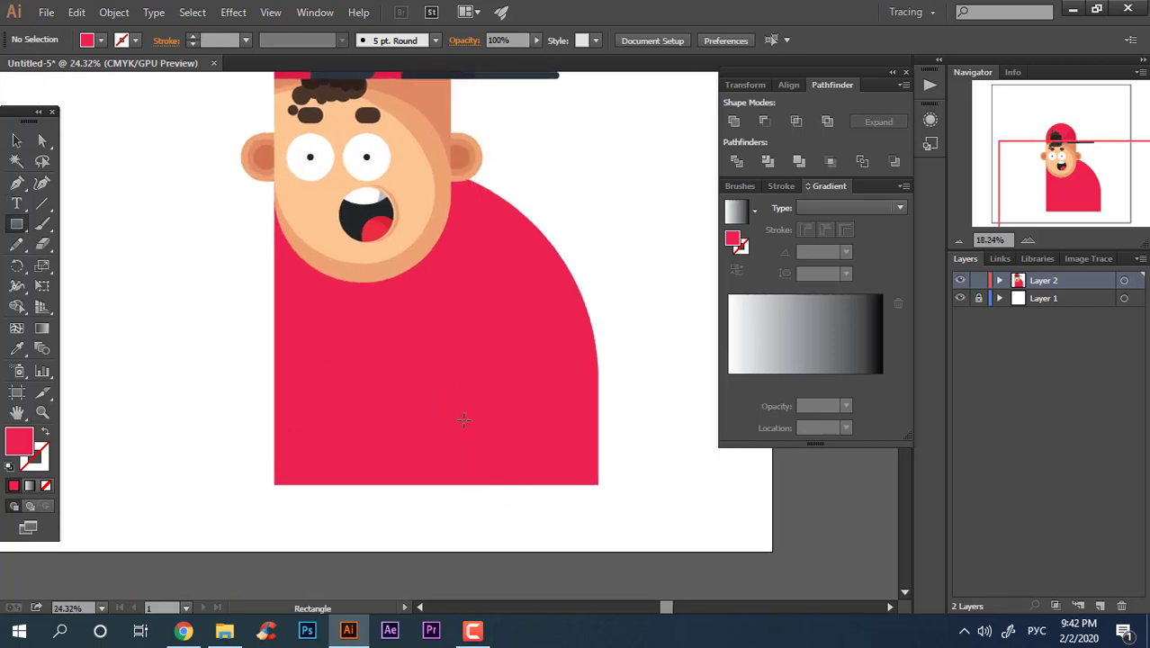
pyautogui.moveTo(463, 419); pyautogui.dragTo(435, 312)
pyautogui.press('z')
pyautogui.moveTo(497, 374); pyautogui.dragTo(587, 484)
pyautogui.hotkey('ctrl', 'z')
# Draw a narrow vertical rectangle on the body just below and right of the chin, and fill it with the face's light peach
pyautogui.moveTo(286, 337); pyautogui.dragTo(308, 349)
pyautogui.click(16, 225)
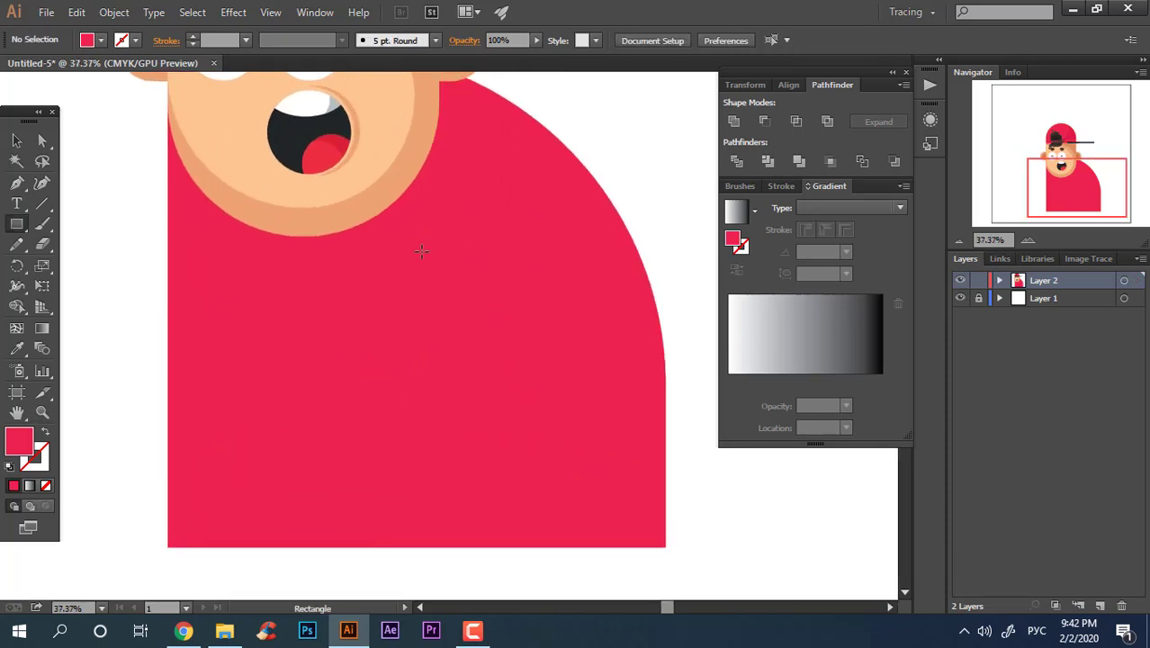
pyautogui.moveTo(419, 251); pyautogui.dragTo(448, 358)
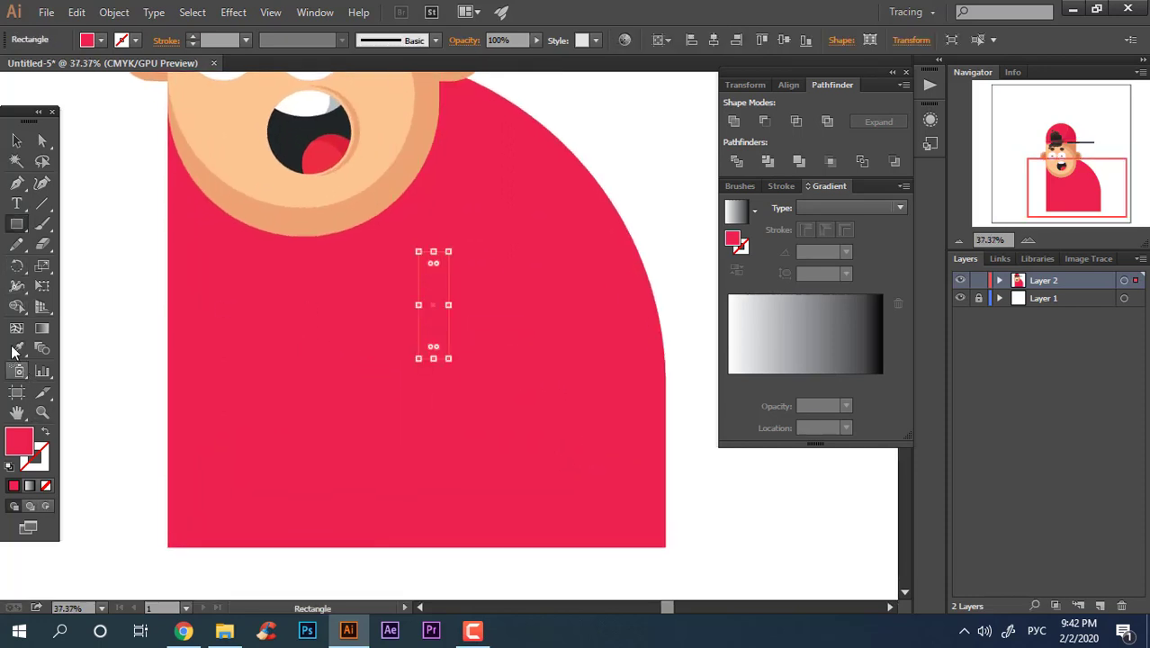
pyautogui.click(14, 351)
pyautogui.click(348, 117)
pyautogui.scroll(1, 517, 377)
pyautogui.click(42, 140)
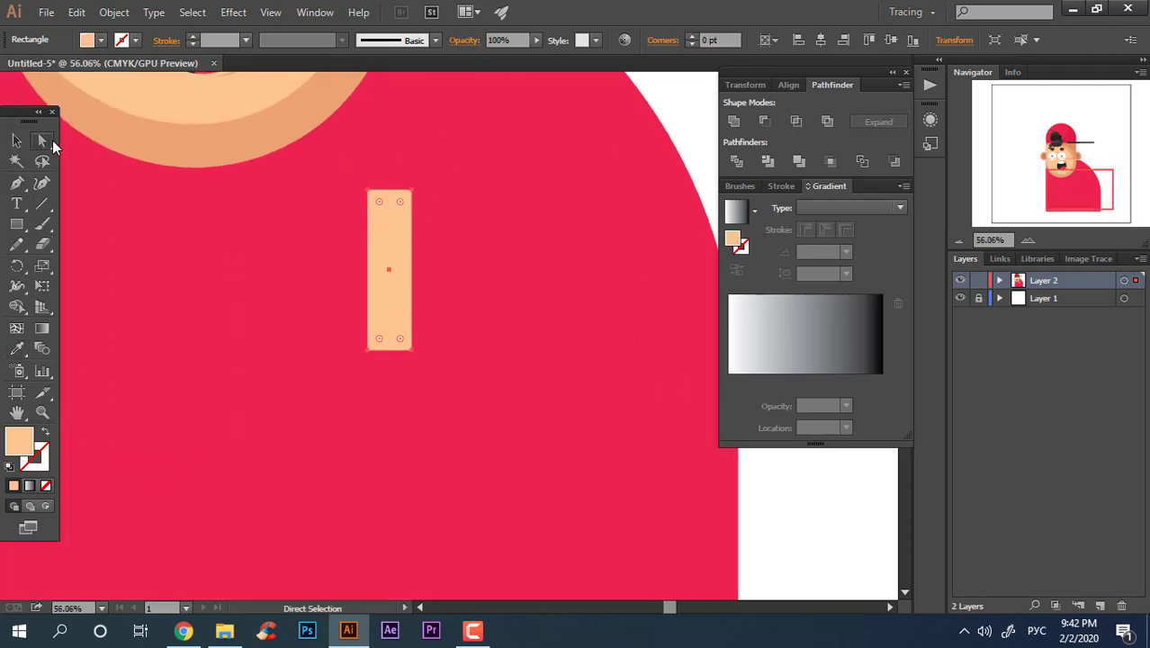
# Fully round the two upper corners of the peach rectangle on the body to form a fingertip, with a radius of about 47 pt
pyautogui.click(411, 191)
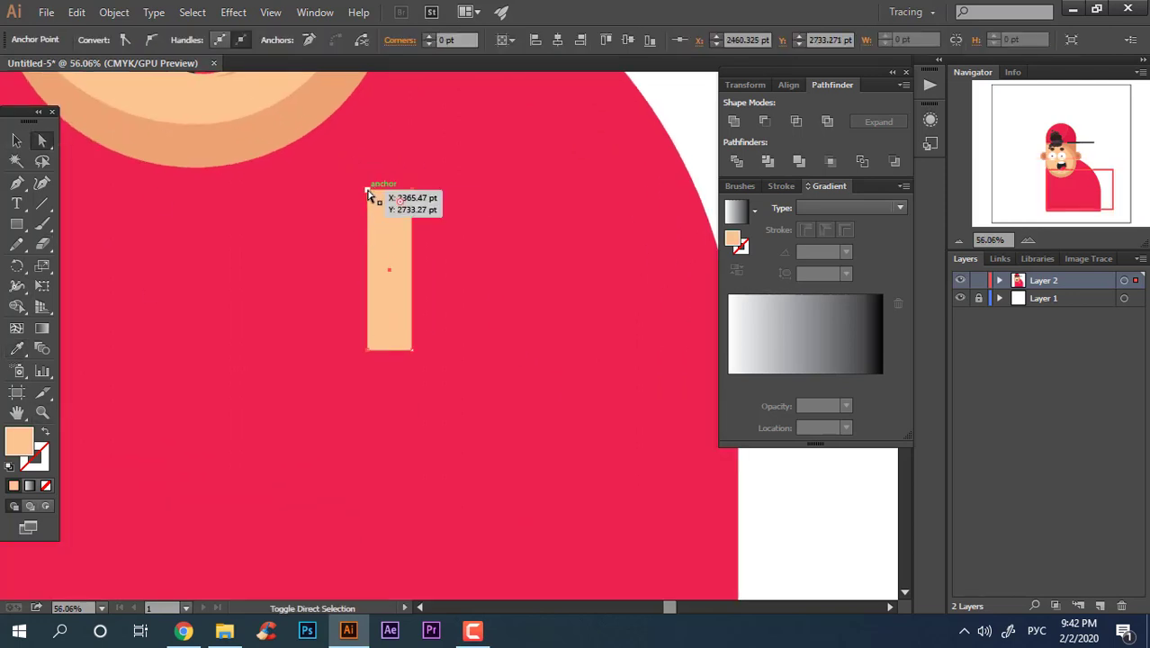
pyautogui.keyDown('shift'); pyautogui.click(368, 191); pyautogui.keyUp('shift')
pyautogui.moveTo(379, 202); pyautogui.dragTo(409, 405)
pyautogui.moveTo(466, 361); pyautogui.dragTo(387, 361)
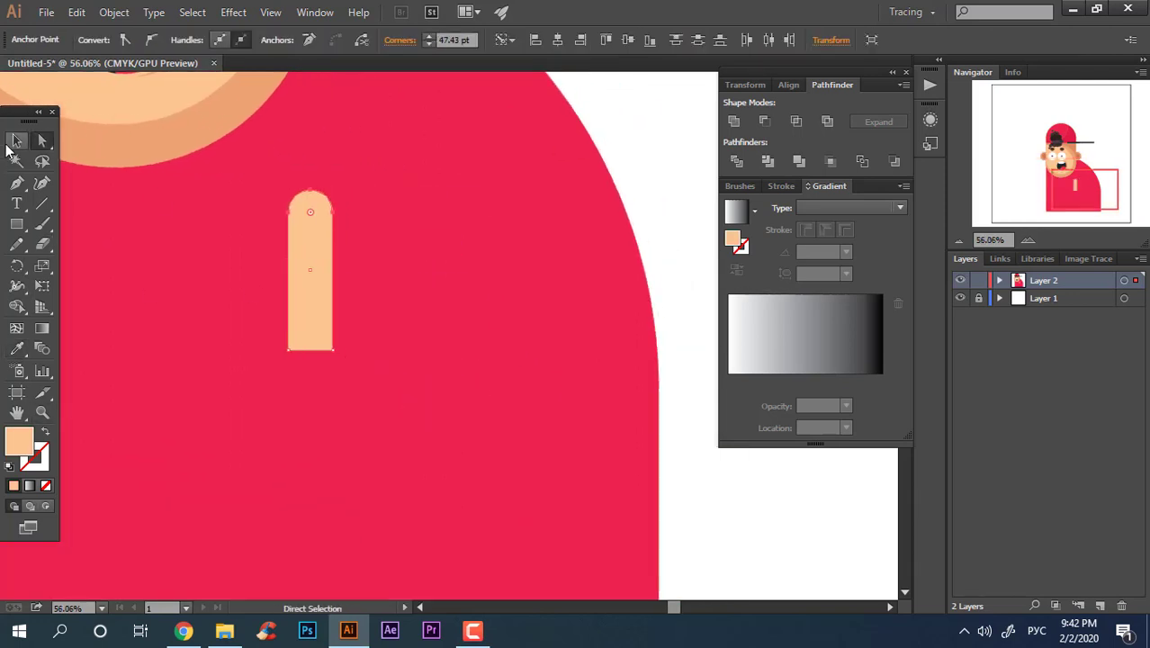
# Duplicate the rounded finger to its right and shorten the copy from its top
pyautogui.click(16, 140)
pyautogui.moveTo(328, 308); pyautogui.dragTo(463, 310)
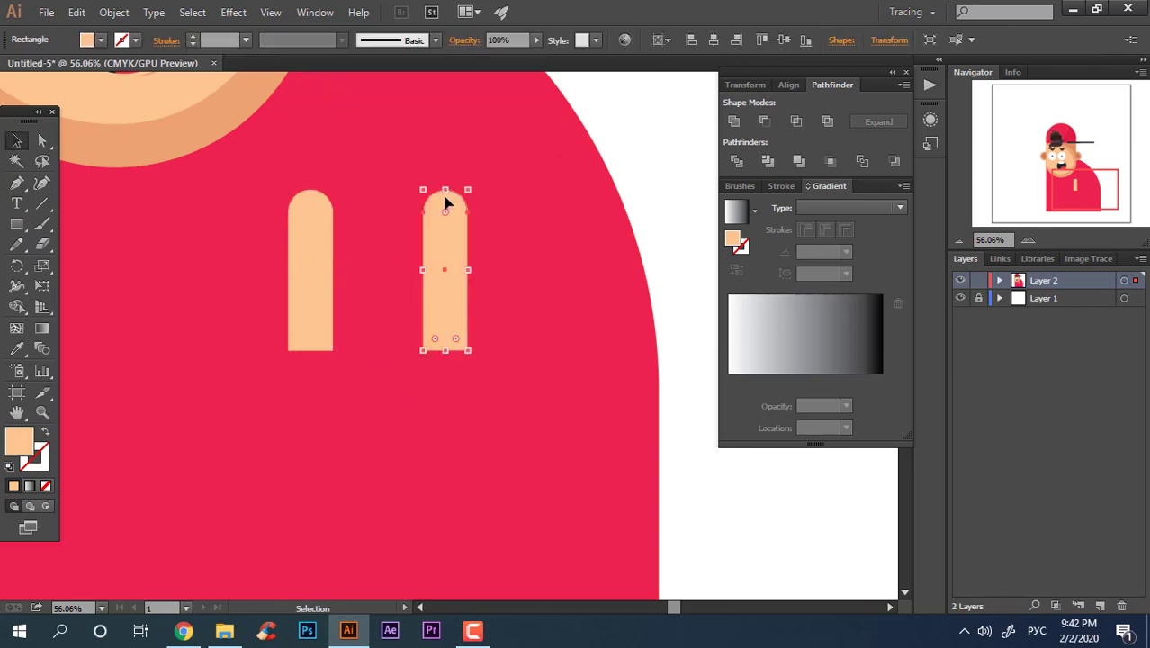
pyautogui.moveTo(445, 190); pyautogui.dragTo(447, 226)
pyautogui.click(651, 213)
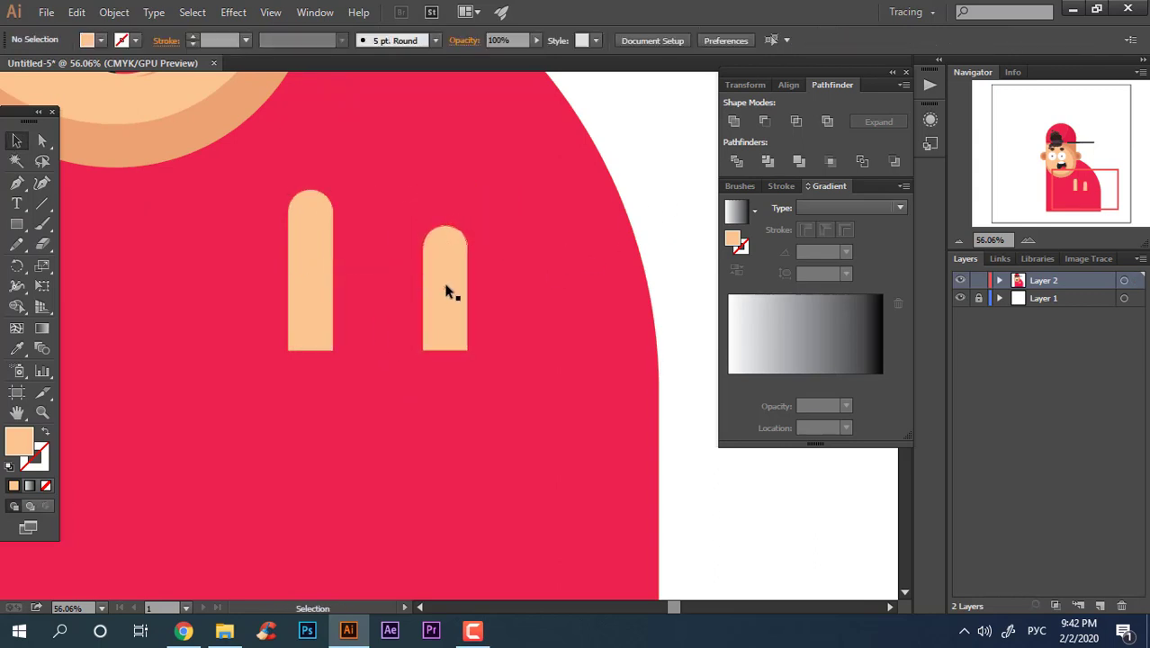
# Draw a lower peach rectangle against the long finger's right side and fully round its two bottom corners to about 44 pt
pyautogui.press('z')
pyautogui.click(446, 289)
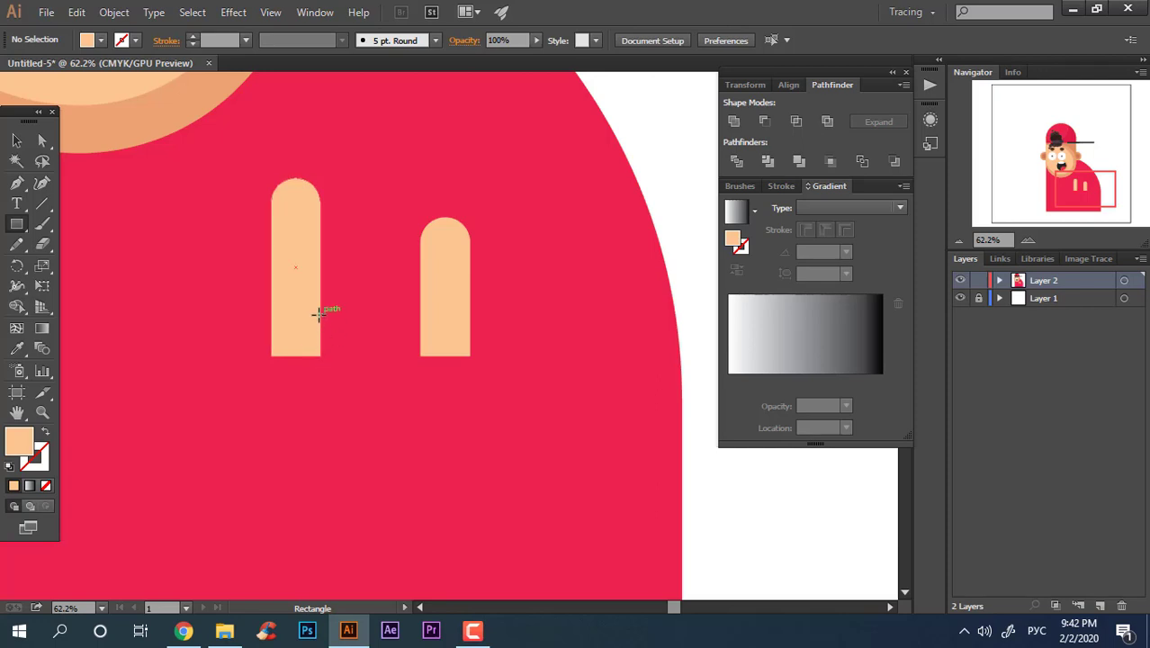
pyautogui.moveTo(320, 308)
pyautogui.mouseDown()
pyautogui.moveTo(354, 445)
pyautogui.moveTo(367, 442)
pyautogui.mouseUp()
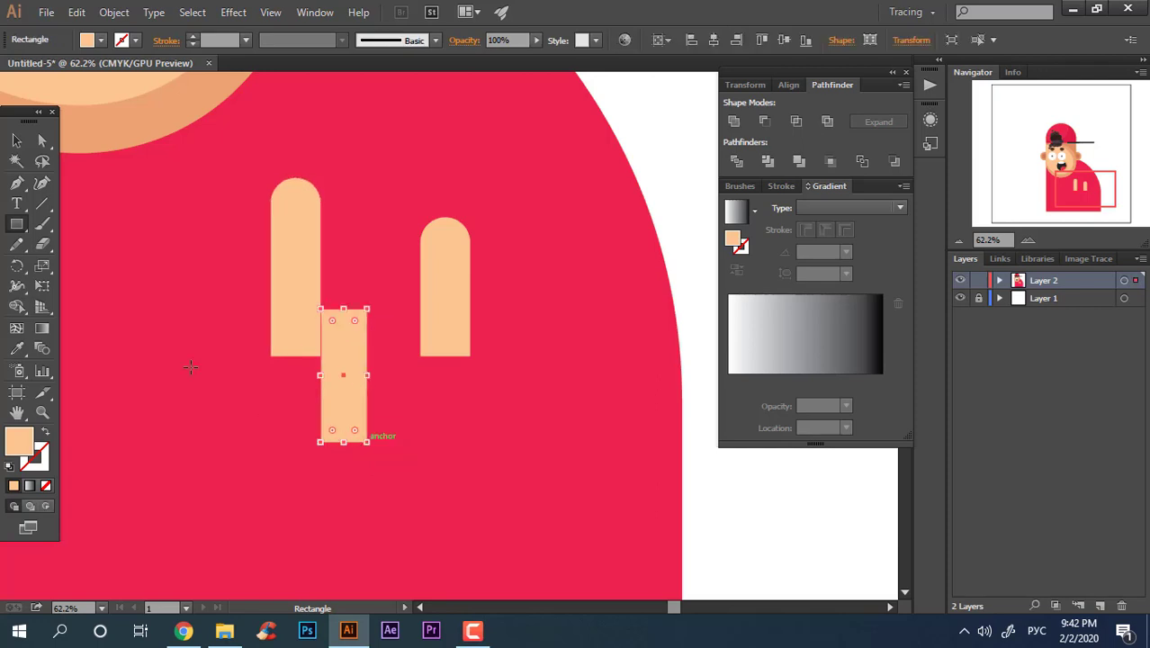
pyautogui.click(41, 141)
pyautogui.click(367, 443)
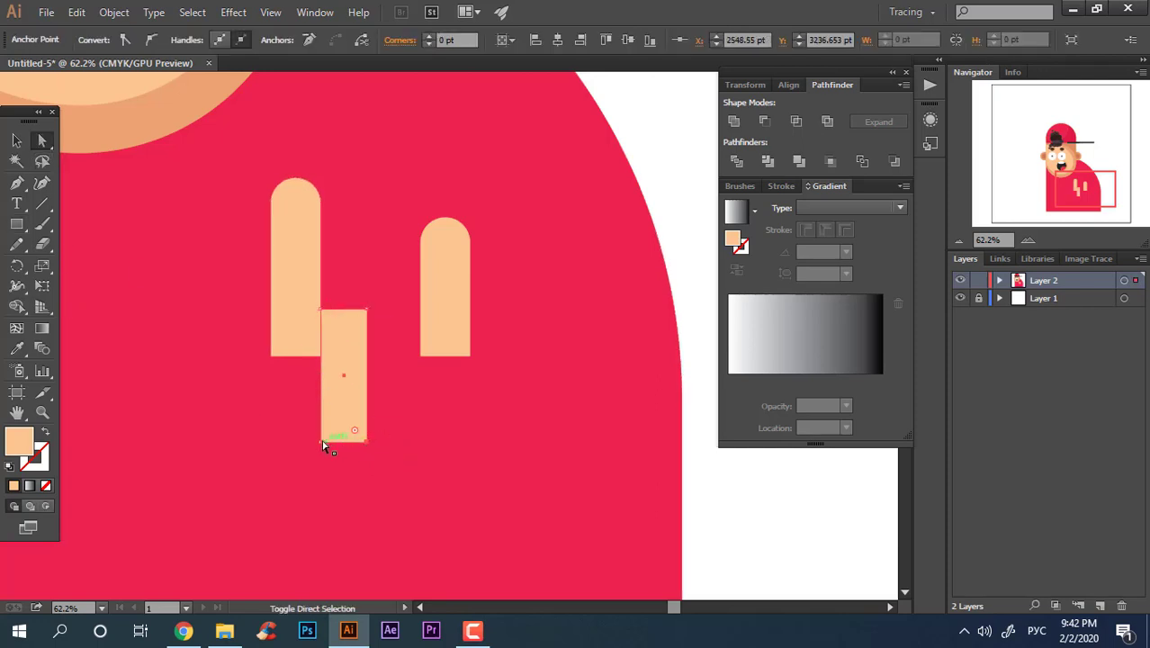
pyautogui.keyDown('shift'); pyautogui.click(321, 442); pyautogui.keyUp('shift')
pyautogui.moveTo(332, 431); pyautogui.dragTo(383, 229)
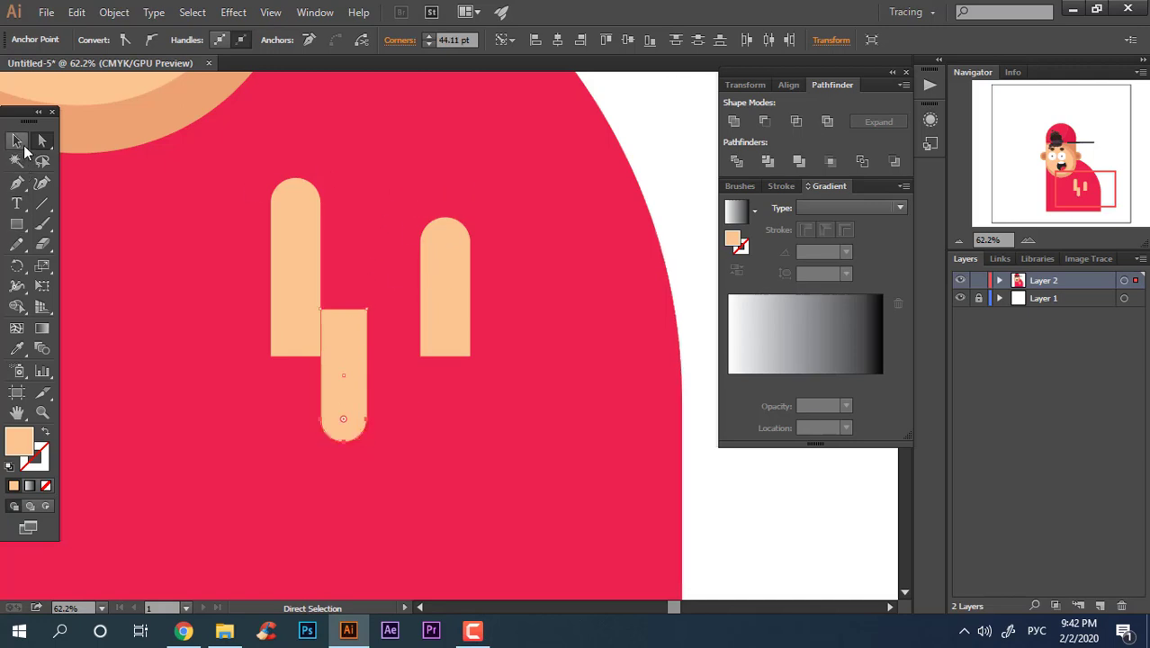
# Duplicate the downward finger beside itself so two folded fingers fill the gap between the upright ones
pyautogui.click(17, 142)
pyautogui.moveTo(361, 359); pyautogui.dragTo(444, 347)
pyautogui.click(651, 176)
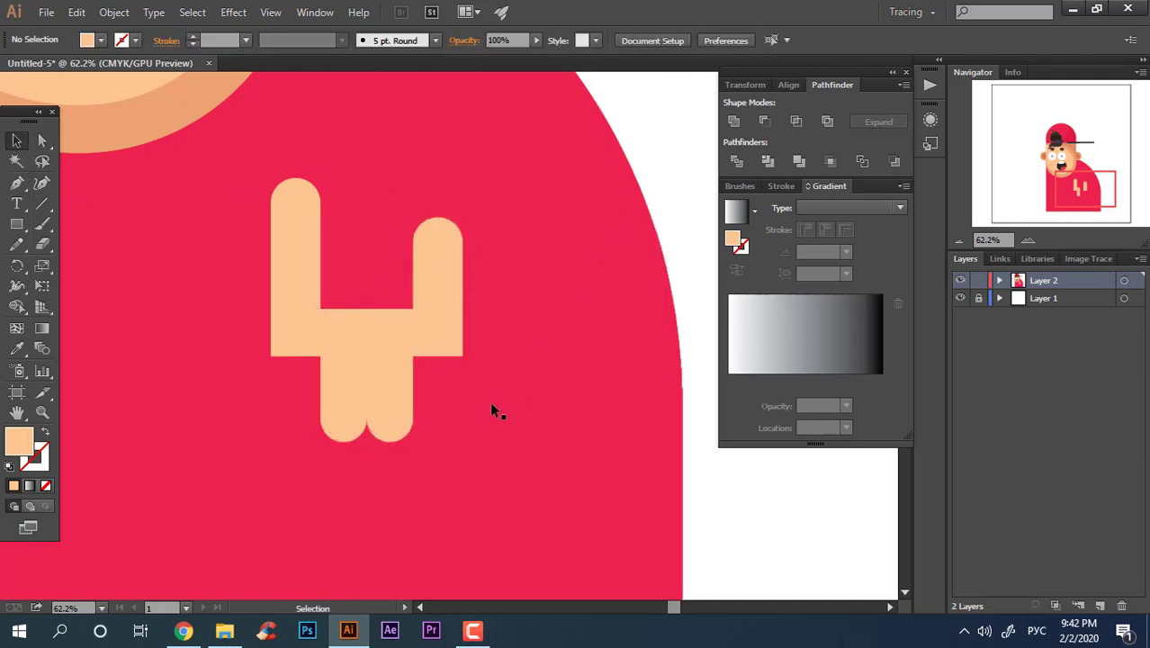
# Duplicate the short upright finger, rotate the copy 90° to horizontal, and place it across the folded fingers' lower ends as a thumb
pyautogui.click(14, 142)
pyautogui.moveTo(353, 359); pyautogui.dragTo(225, 421)
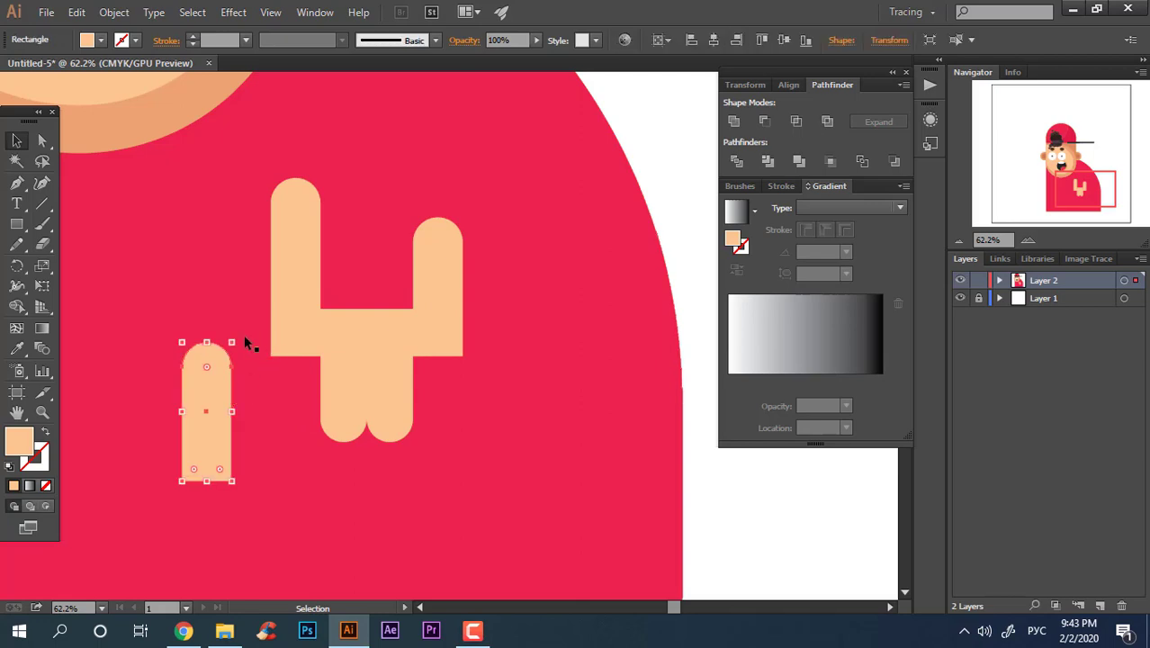
pyautogui.moveTo(243, 334); pyautogui.dragTo(344, 496)
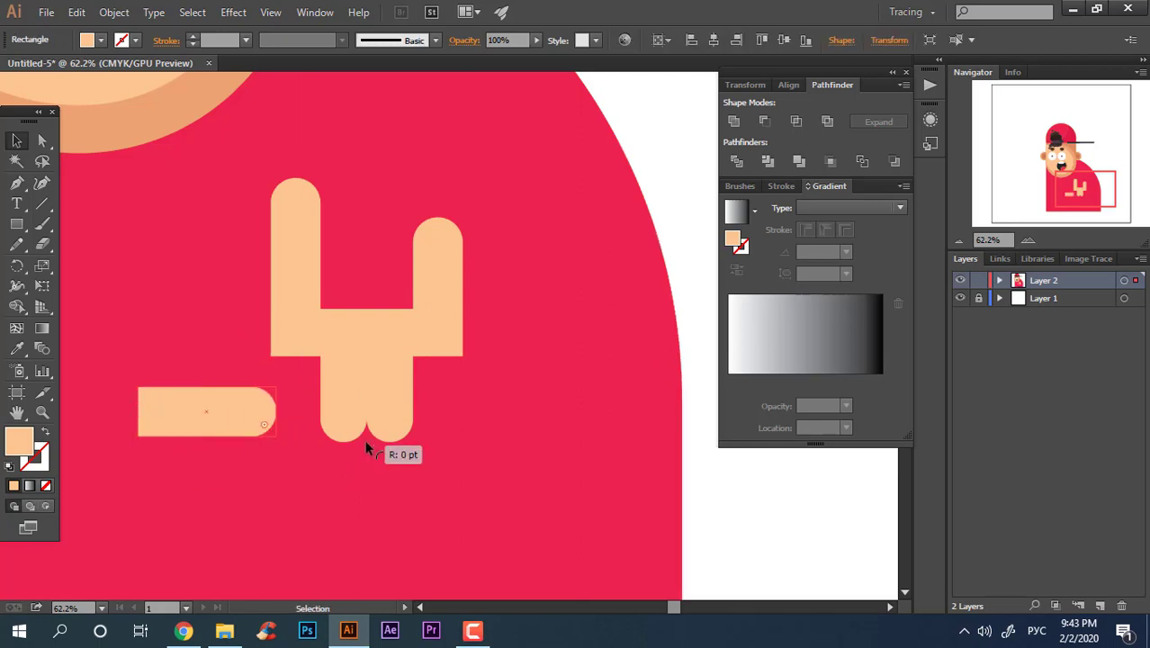
pyautogui.moveTo(276, 423); pyautogui.dragTo(373, 439)
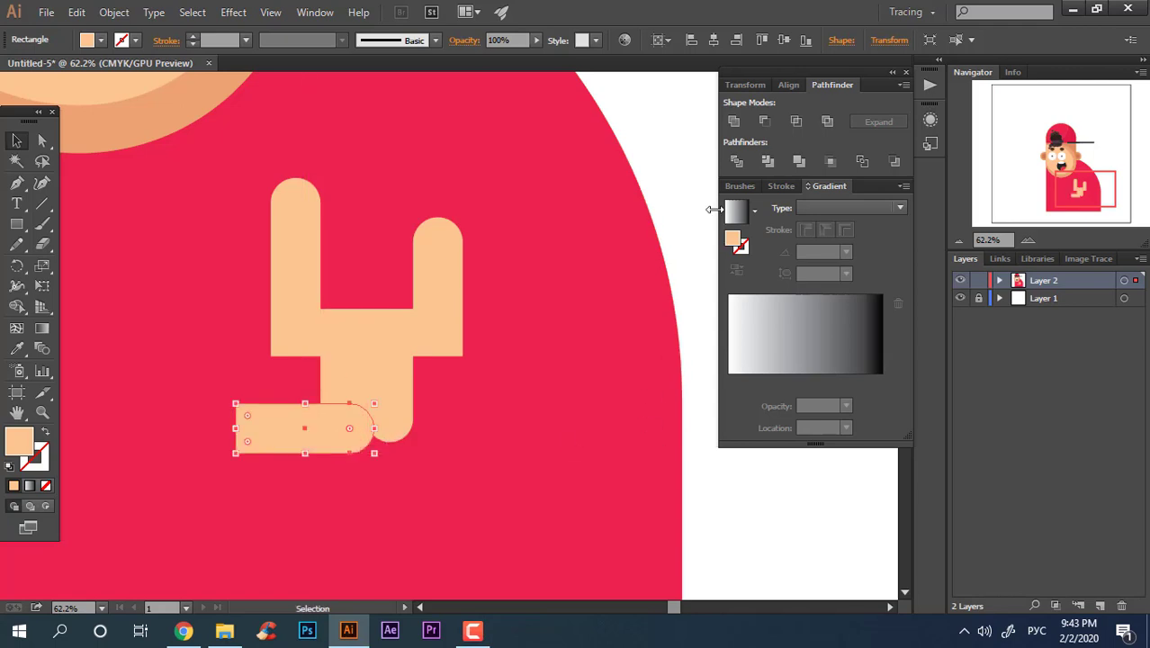
pyautogui.click(698, 208)
# Draw a large light-peach ellipse over the base of the fingers as the palm and send it behind the fingers and thumb
pyautogui.press('z')
pyautogui.moveTo(537, 270); pyautogui.dragTo(310, 305)
pyautogui.moveTo(395, 331); pyautogui.dragTo(525, 302)
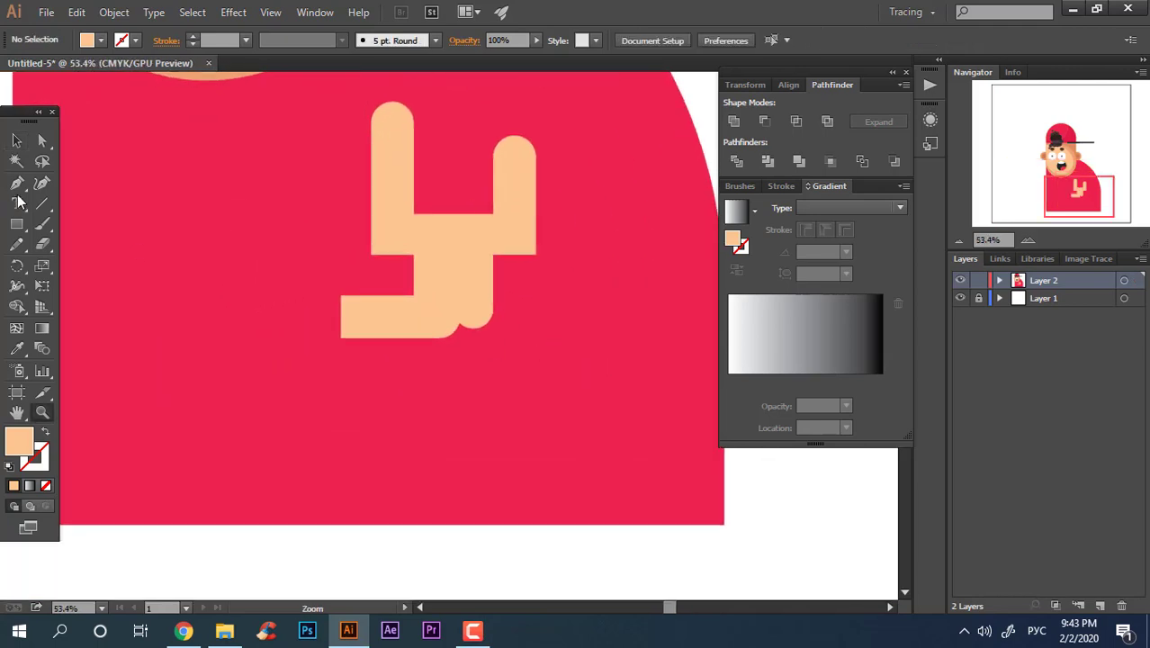
pyautogui.moveTo(17, 224); pyautogui.dragTo(70, 264)
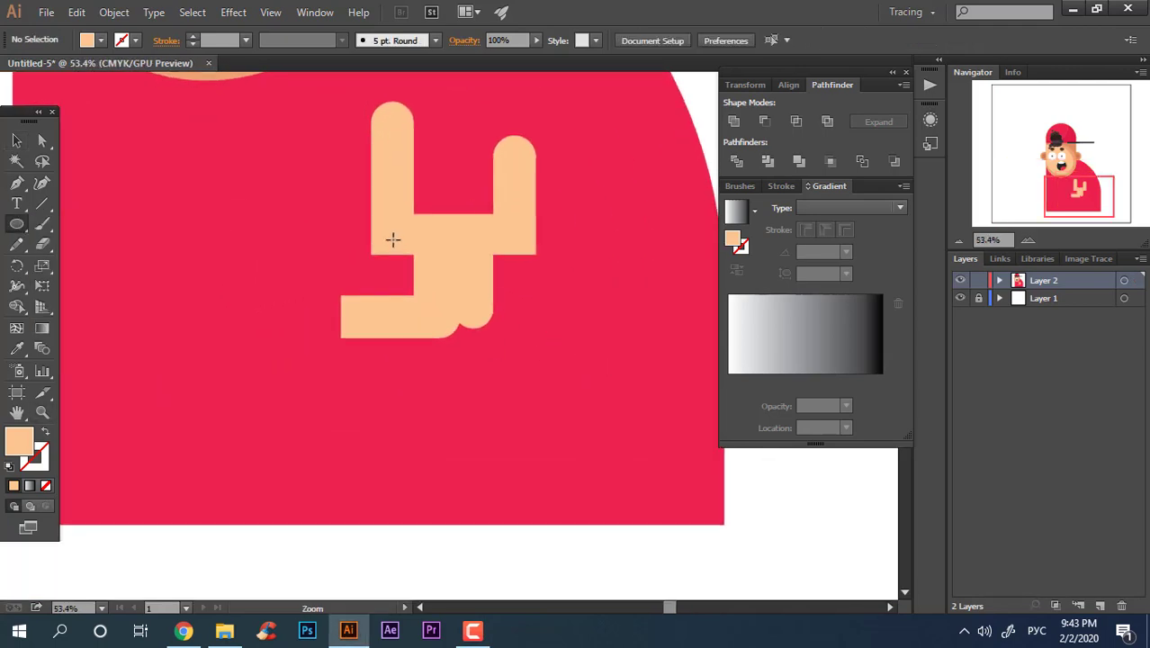
pyautogui.moveTo(479, 313)
pyautogui.mouseDown()
pyautogui.moveTo(539, 407)
pyautogui.moveTo(556, 411)
pyautogui.mouseUp()
pyautogui.keyDown('alt'); pyautogui.scroll(1, 436, 243); pyautogui.keyUp('alt')
pyautogui.click(18, 142)
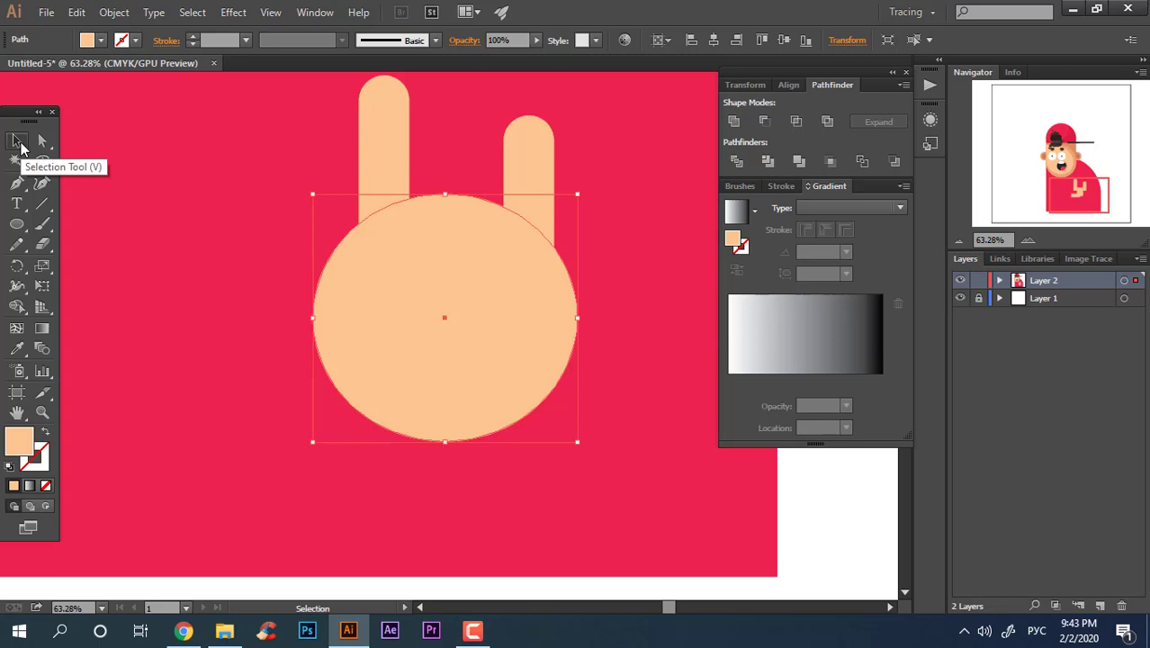
pyautogui.click(495, 276)
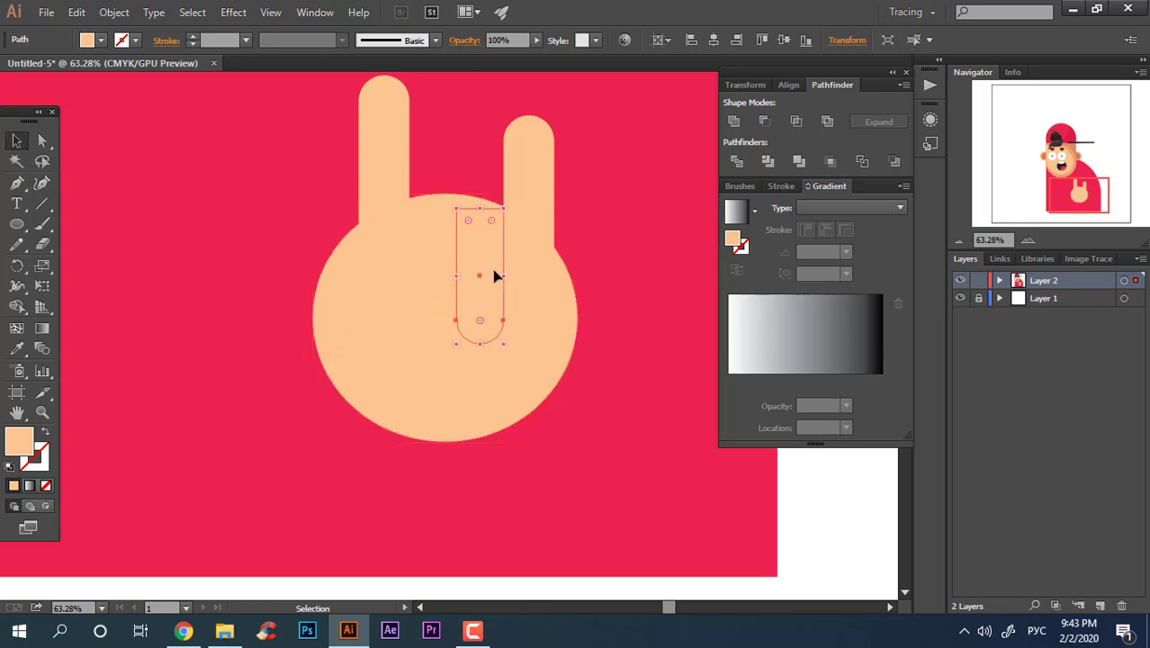
pyautogui.click(532, 215)
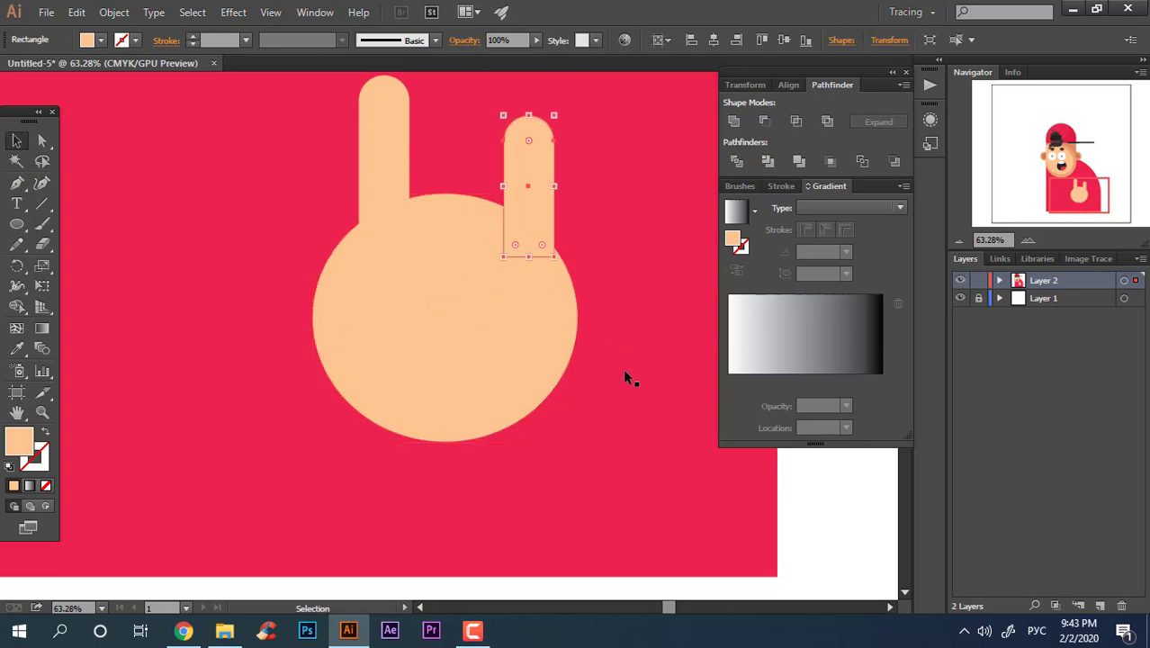
# Fill the thumb with the darker peach EAAA75
pyautogui.doubleClick(32, 439)
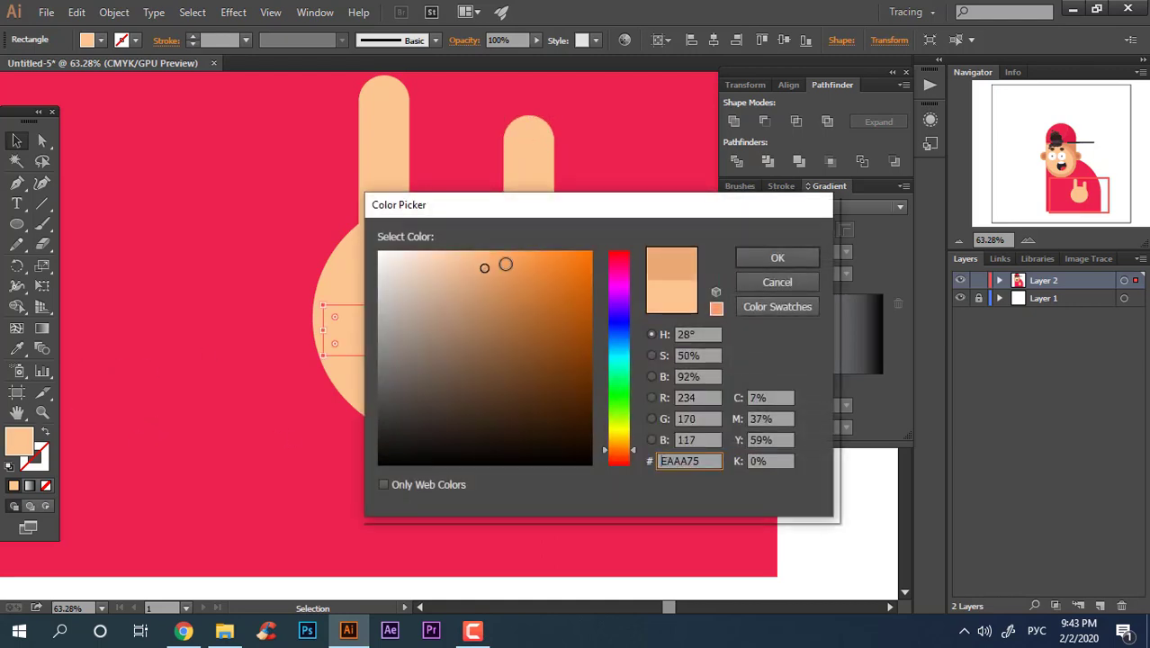
pyautogui.click(777, 258)
pyautogui.moveTo(538, 378); pyautogui.dragTo(525, 400)
pyautogui.click(553, 428)
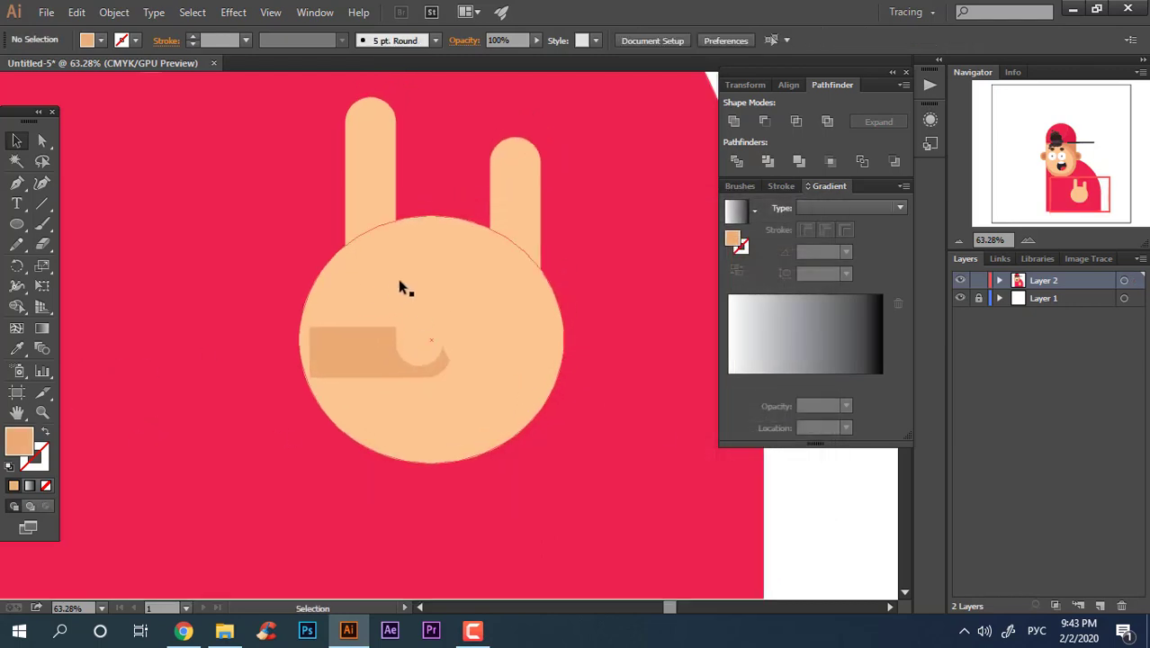
# Give both folded fingers the thumb's darker peach fill by sampling it with the Eyedropper
pyautogui.click(424, 290)
pyautogui.keyDown('shift'); pyautogui.click(486, 297); pyautogui.keyUp('shift')
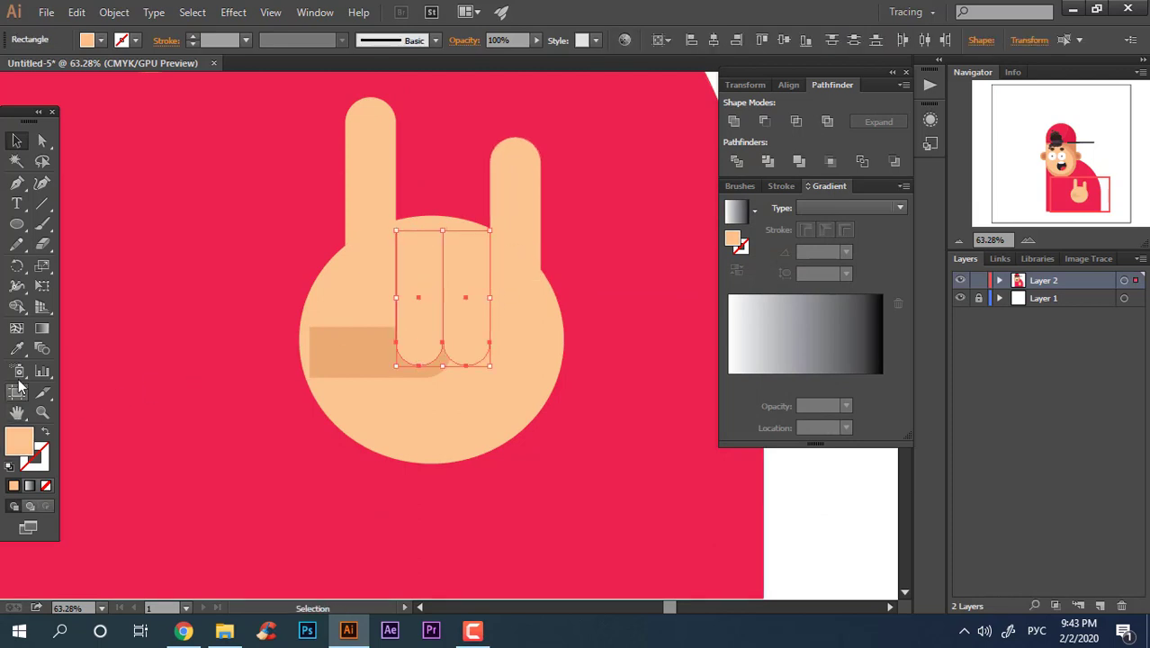
pyautogui.click(17, 348)
pyautogui.click(360, 351)
pyautogui.press('v')
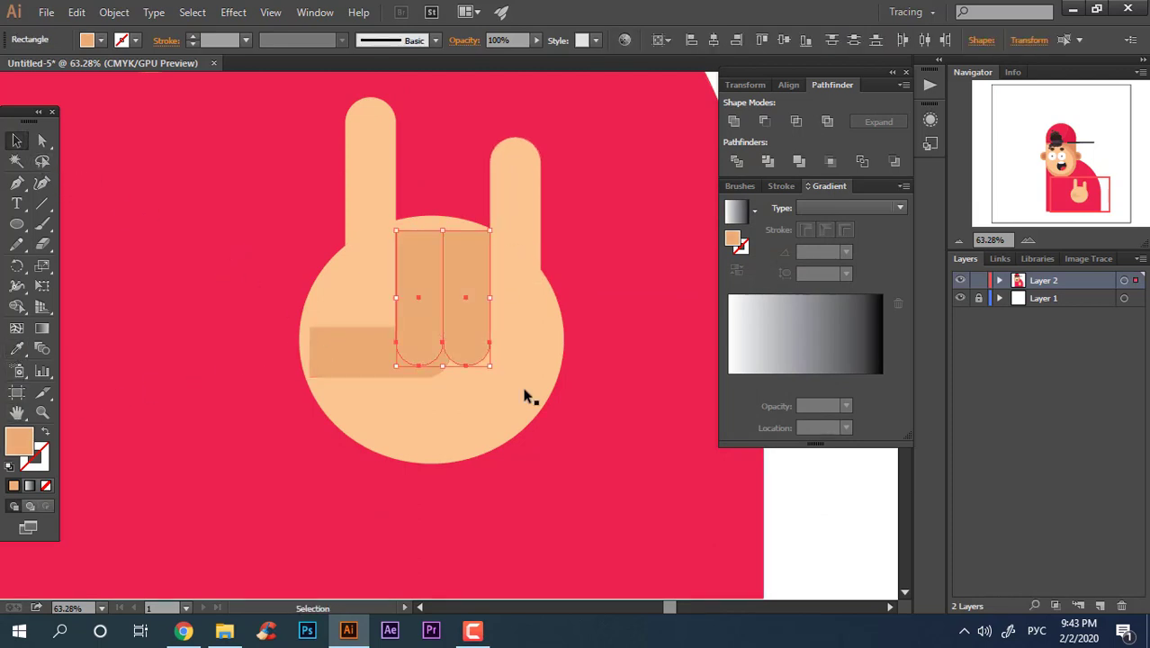
pyautogui.click(803, 518)
# Move the short upright finger down flush with the palm's right edge and the long one flush with its left edge
pyautogui.scroll(-3, 802, 517)
pyautogui.moveTo(557, 452); pyautogui.dragTo(337, 403)
pyautogui.press('z')
pyautogui.click(570, 457)
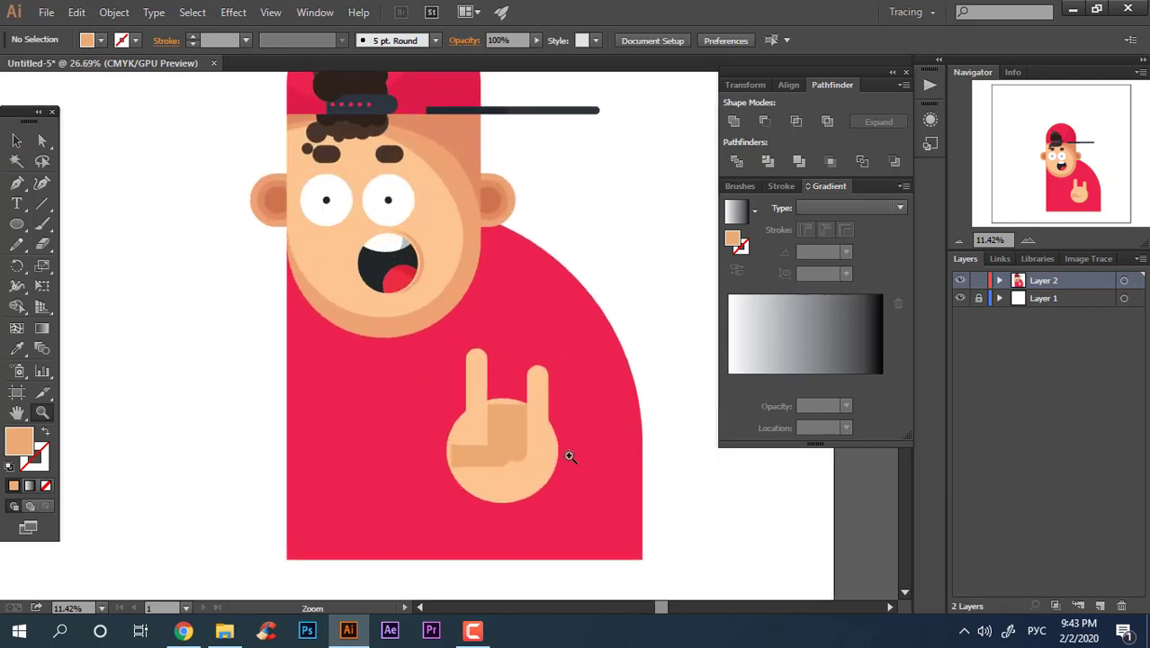
pyautogui.click(602, 522)
pyautogui.click(464, 442)
pyautogui.click(469, 464)
pyautogui.click(396, 382)
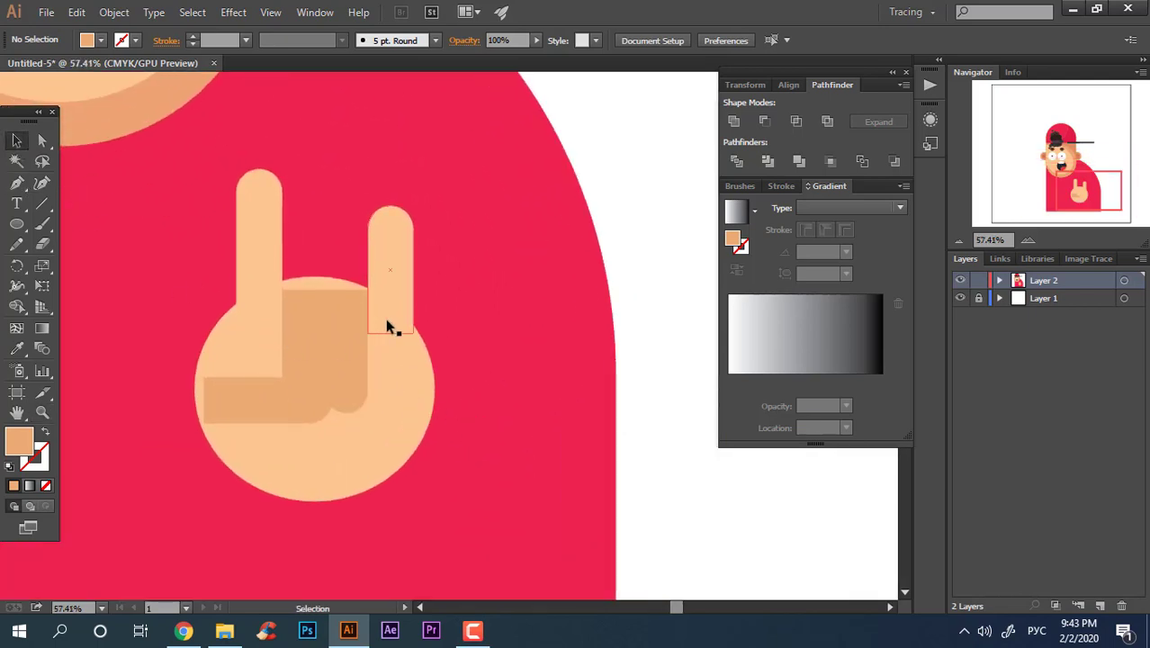
pyautogui.moveTo(385, 321); pyautogui.dragTo(423, 382)
pyautogui.click(637, 467)
pyautogui.moveTo(260, 262); pyautogui.dragTo(215, 321)
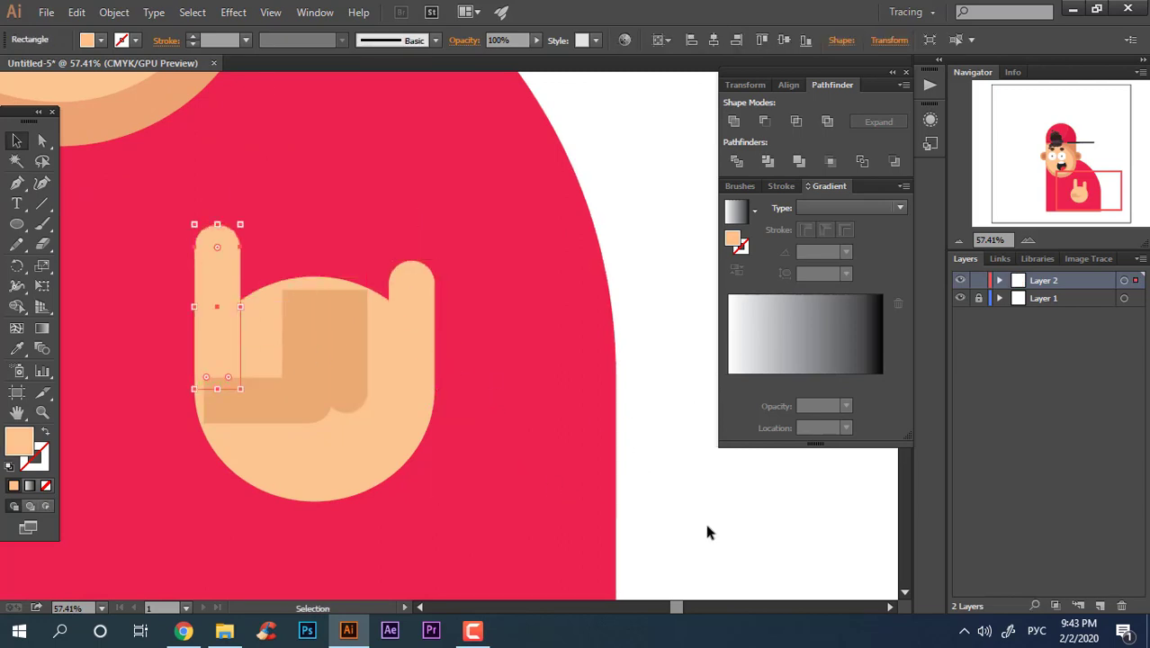
# Align the thumb with the palm's left edge and raise it across the middle of the folded fingers
pyautogui.click(307, 333)
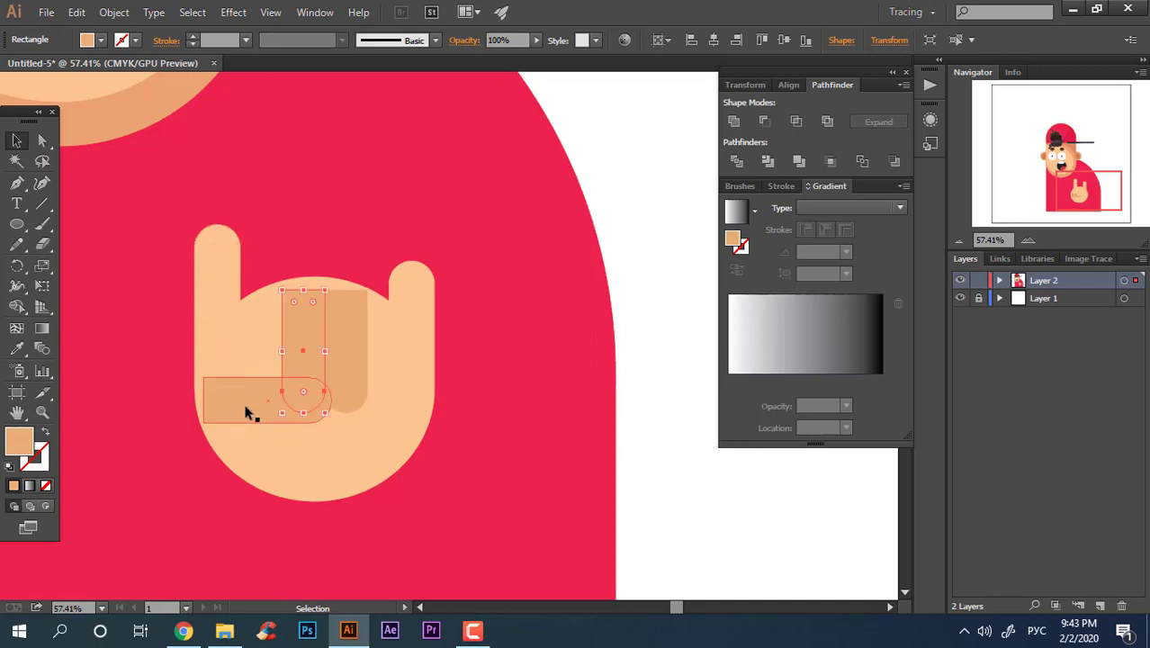
pyautogui.moveTo(245, 412); pyautogui.dragTo(236, 394)
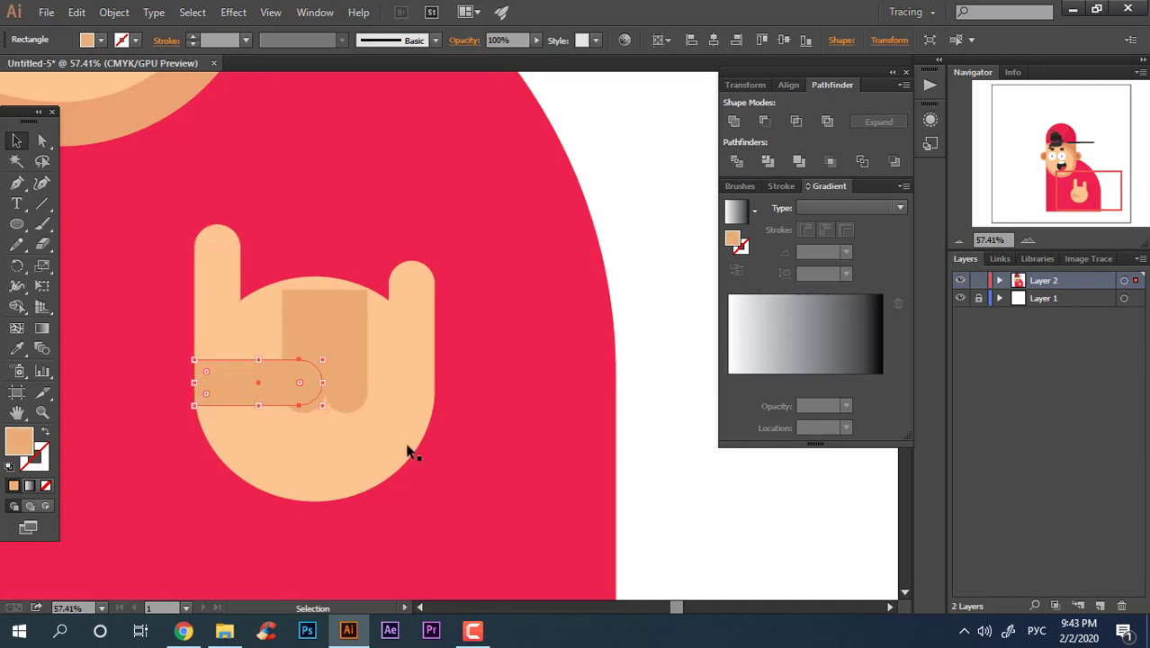
pyautogui.click(646, 494)
pyautogui.scroll(2, 270, 364)
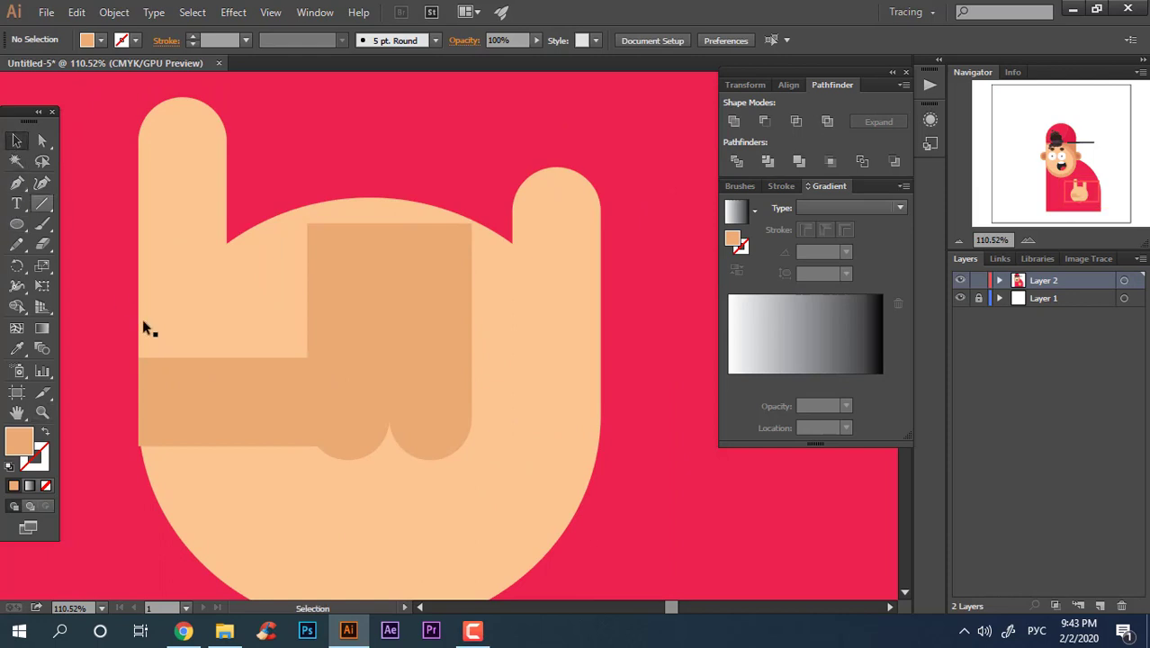
pyautogui.moveTo(205, 396); pyautogui.dragTo(205, 370)
# Select the red body shape and lock it
pyautogui.click(831, 511)
pyautogui.press('z')
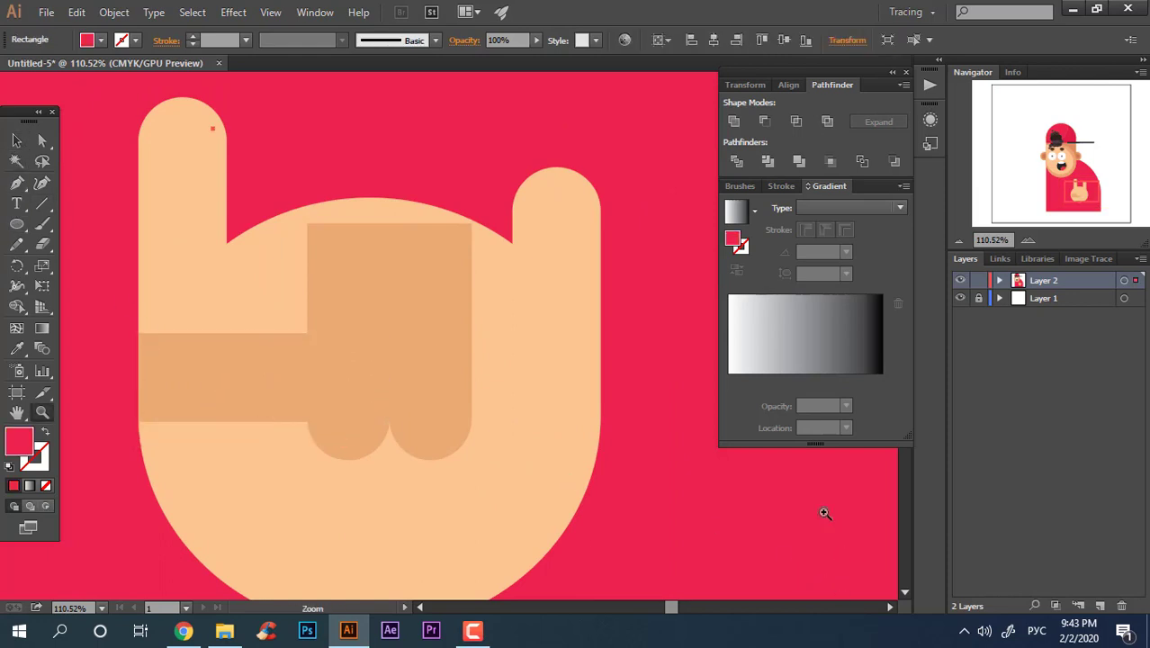
pyautogui.moveTo(823, 511); pyautogui.dragTo(261, 436)
pyautogui.moveTo(641, 505); pyautogui.dragTo(637, 470)
pyautogui.click(16, 142)
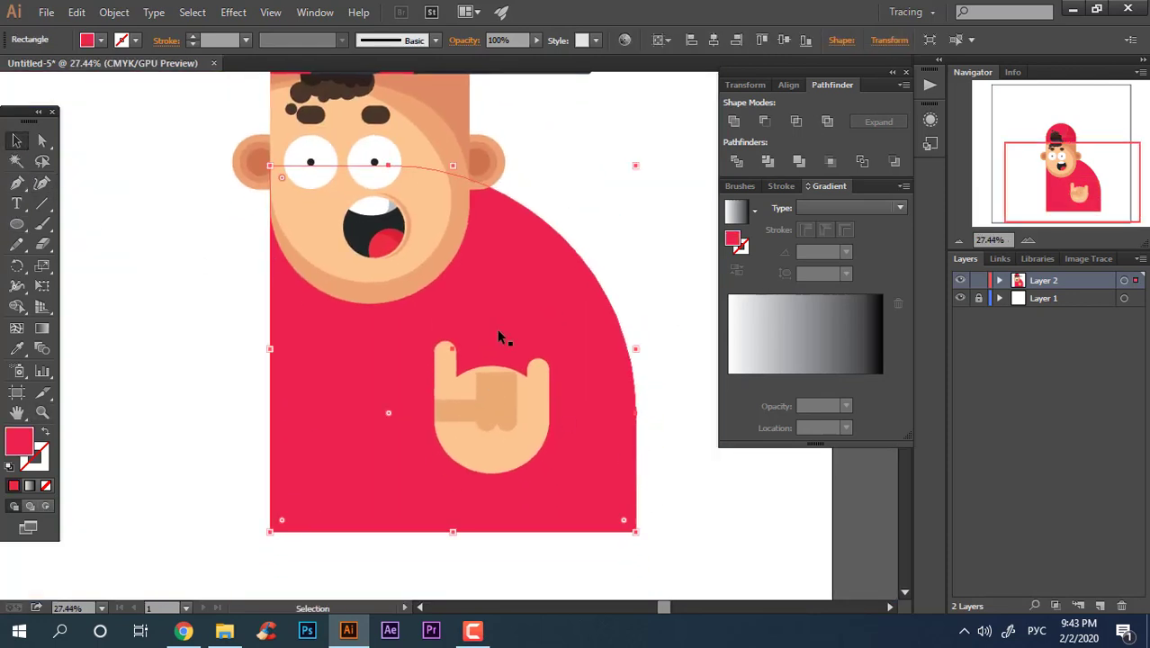
pyautogui.hotkey('ctrl', '2')
pyautogui.press('z')
# Move the left folded finger left, next to the long upright finger and away from the other folded finger
pyautogui.moveTo(497, 386); pyautogui.dragTo(481, 413)
pyautogui.moveTo(477, 403); pyautogui.dragTo(550, 436)
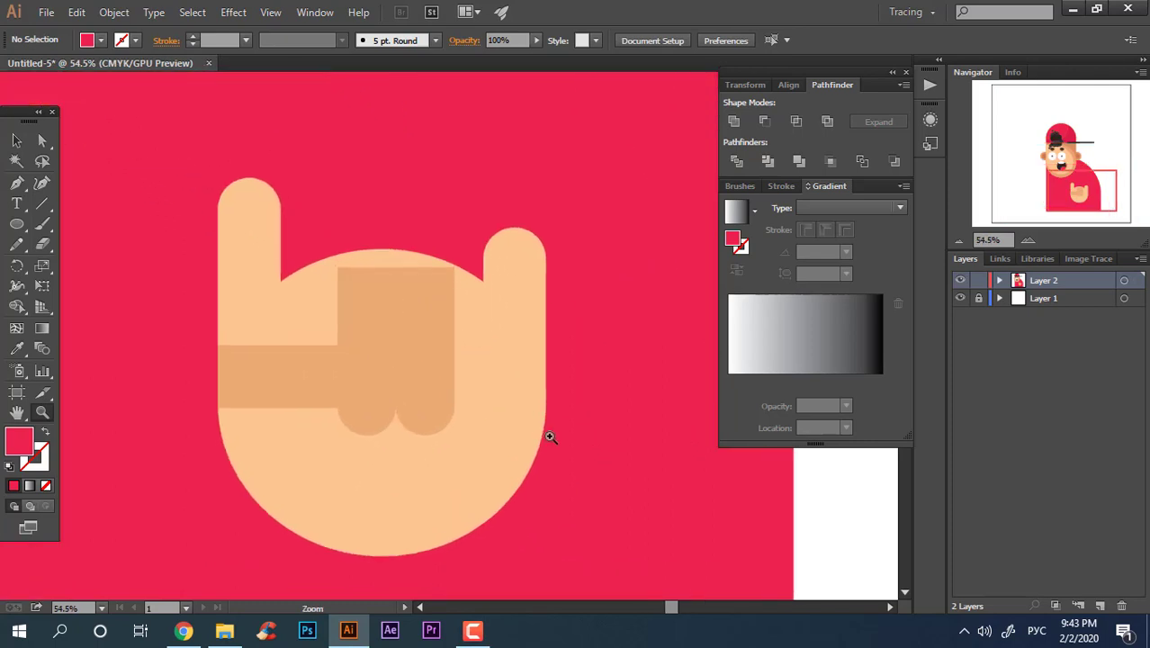
pyautogui.click(16, 142)
pyautogui.click(384, 340)
pyautogui.moveTo(380, 328); pyautogui.dragTo(314, 326)
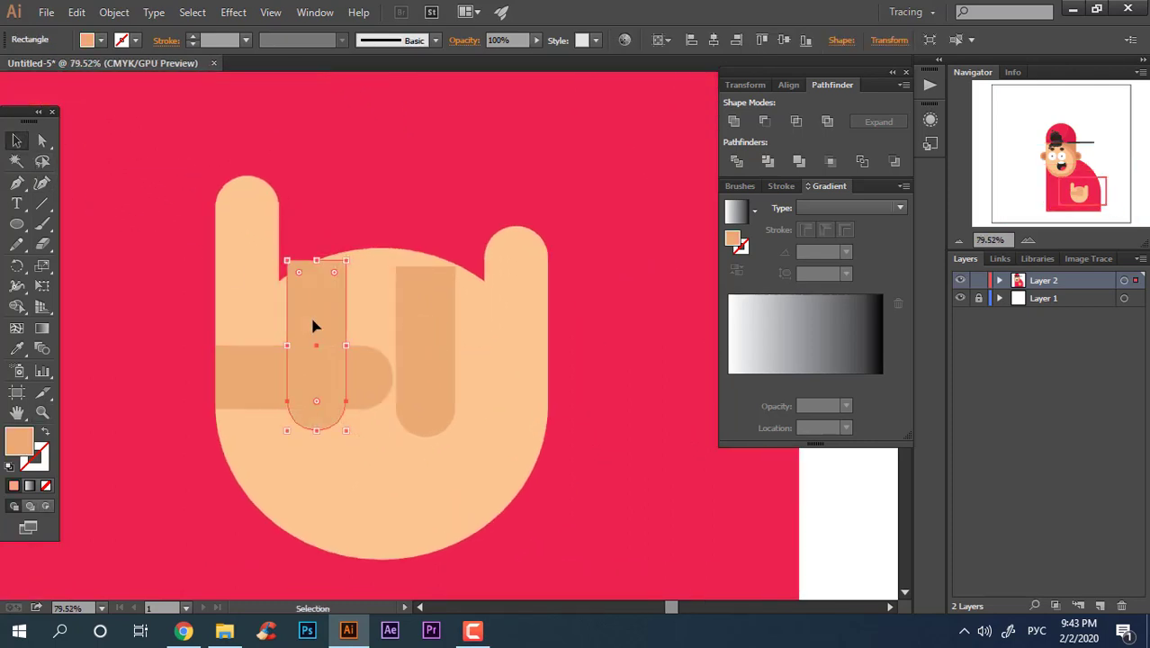
# Fully round the two top corners of the left folded finger
pyautogui.click(42, 141)
pyautogui.click(346, 262)
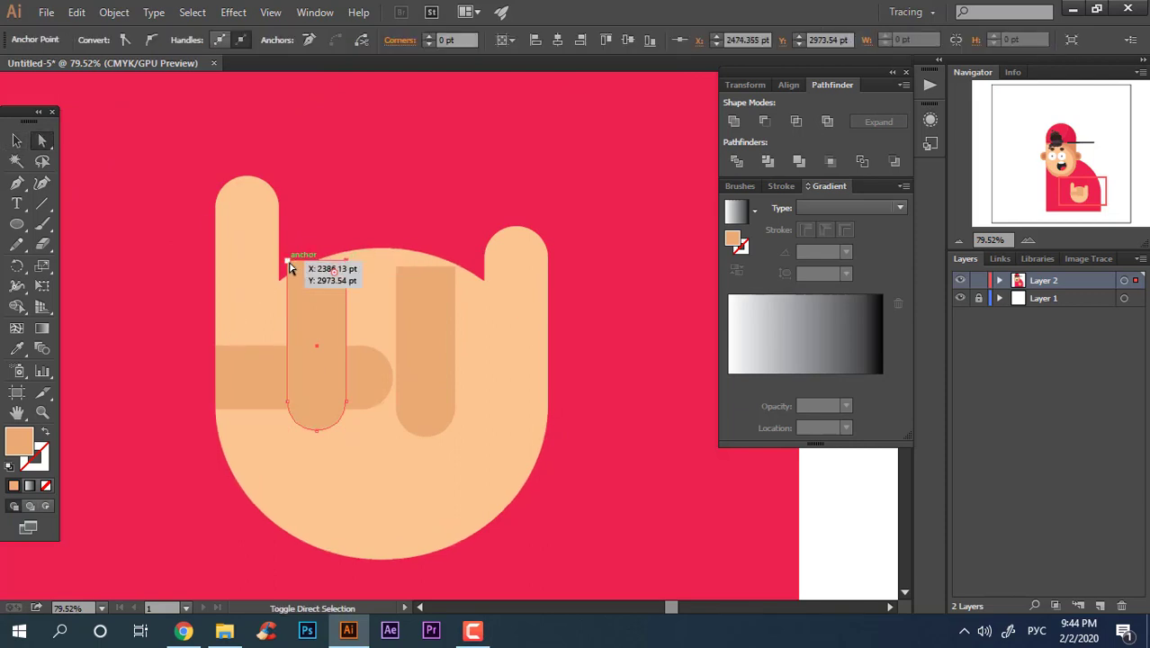
pyautogui.keyDown('shift'); pyautogui.click(288, 262); pyautogui.keyUp('shift')
pyautogui.moveTo(298, 273); pyautogui.dragTo(280, 474)
# Fully round the two top corners of the right folded finger with a radius of about 44 pt
pyautogui.click(409, 290)
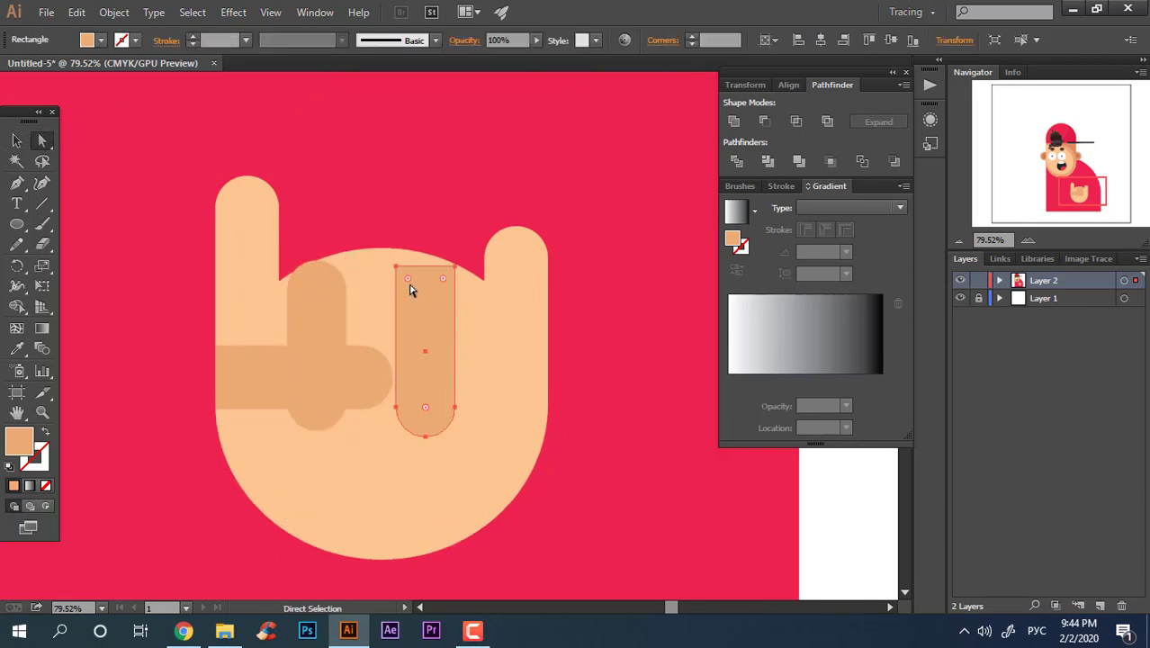
pyautogui.moveTo(392, 419); pyautogui.dragTo(393, 419)
pyautogui.click(454, 268)
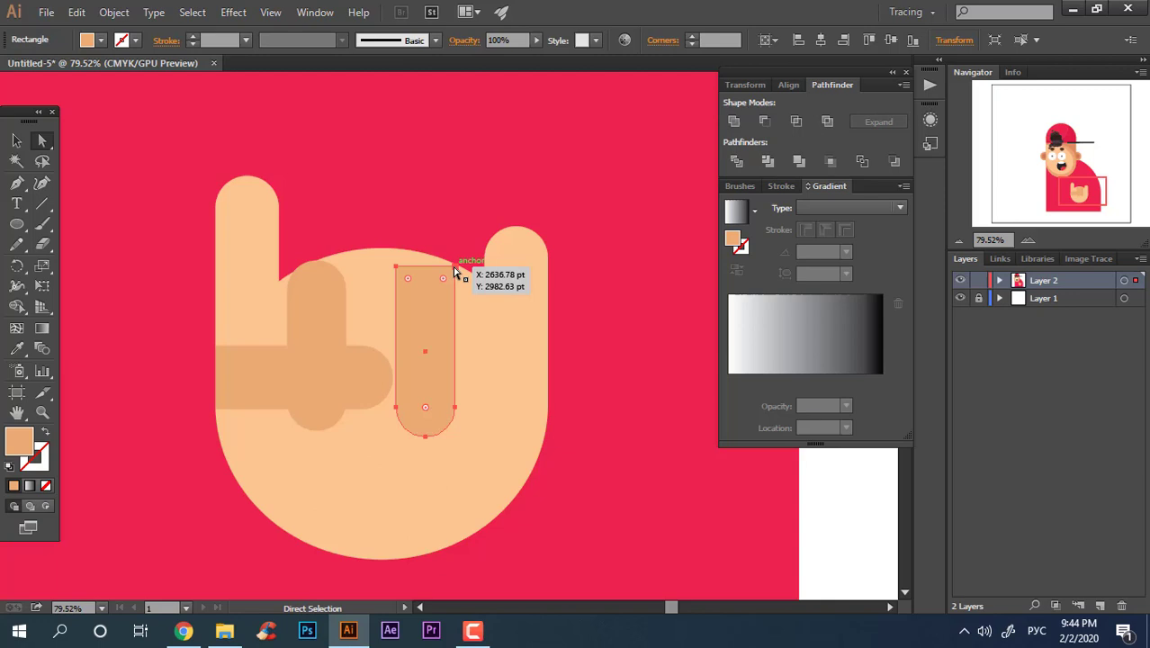
pyautogui.keyDown('shift'); pyautogui.click(396, 268); pyautogui.keyUp('shift')
pyautogui.moveTo(407, 280); pyautogui.dragTo(404, 411)
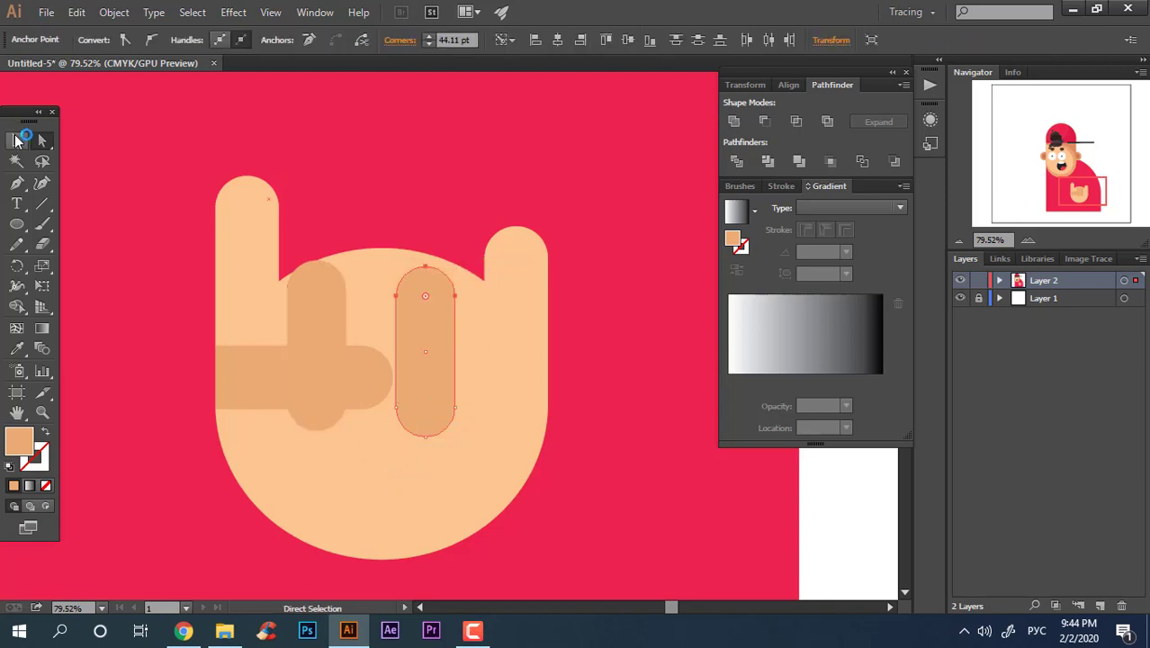
# Move both folded fingers up and left so they stand side by side next to the left upright finger
pyautogui.click(18, 138)
pyautogui.moveTo(326, 352); pyautogui.dragTo(318, 303)
pyautogui.moveTo(444, 352); pyautogui.dragTo(410, 326)
# Narrow the palm from its right side and move the right upright finger about 109 pt left and 25 pt up, flush with its edge
pyautogui.click(511, 442)
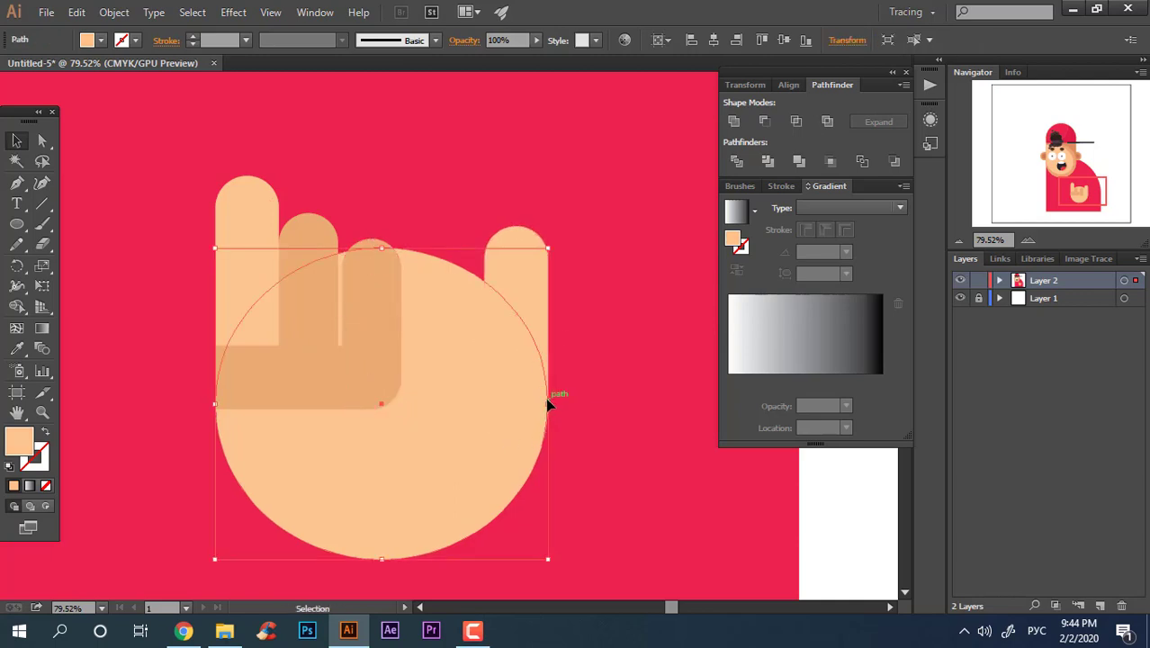
pyautogui.moveTo(548, 406); pyautogui.dragTo(474, 405)
pyautogui.moveTo(533, 315); pyautogui.dragTo(454, 293)
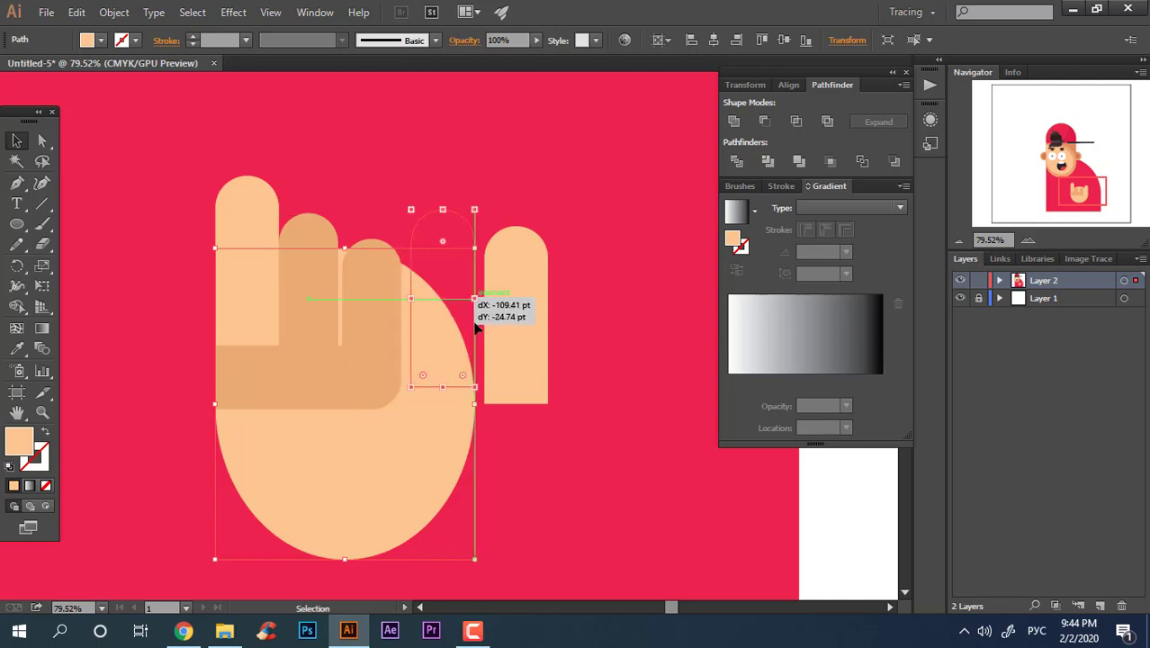
pyautogui.click(872, 493)
# Lengthen the left and right upright fingers by stretching their rounded tips upward
pyautogui.click(396, 322)
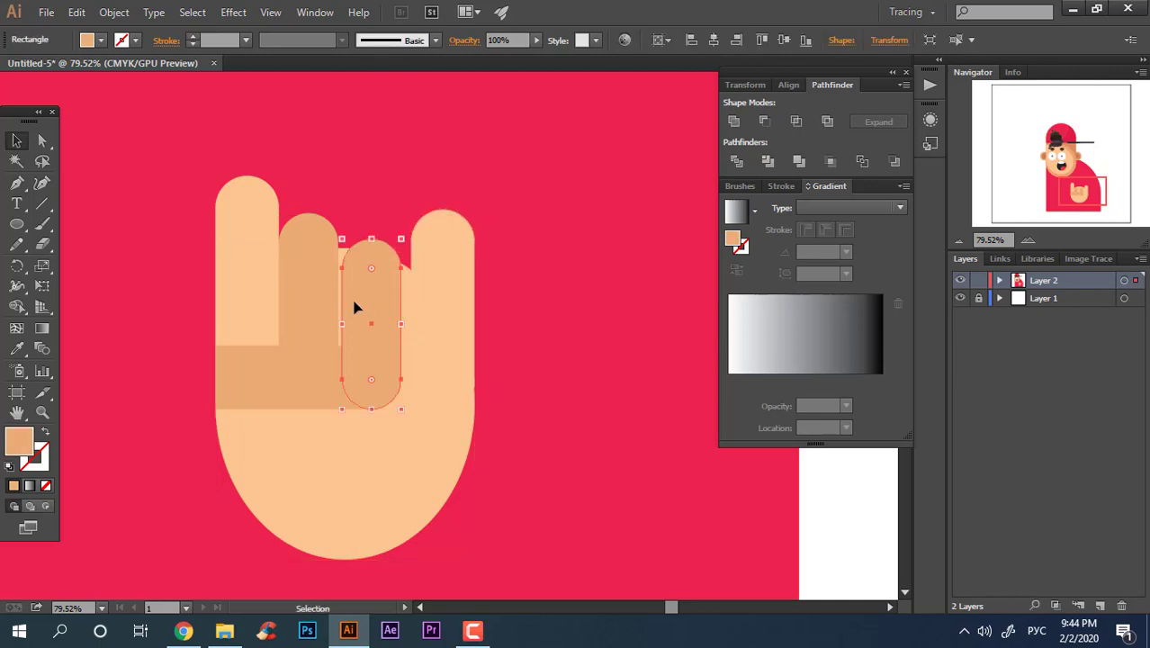
pyautogui.press('z')
pyautogui.click(332, 315)
pyautogui.press('v')
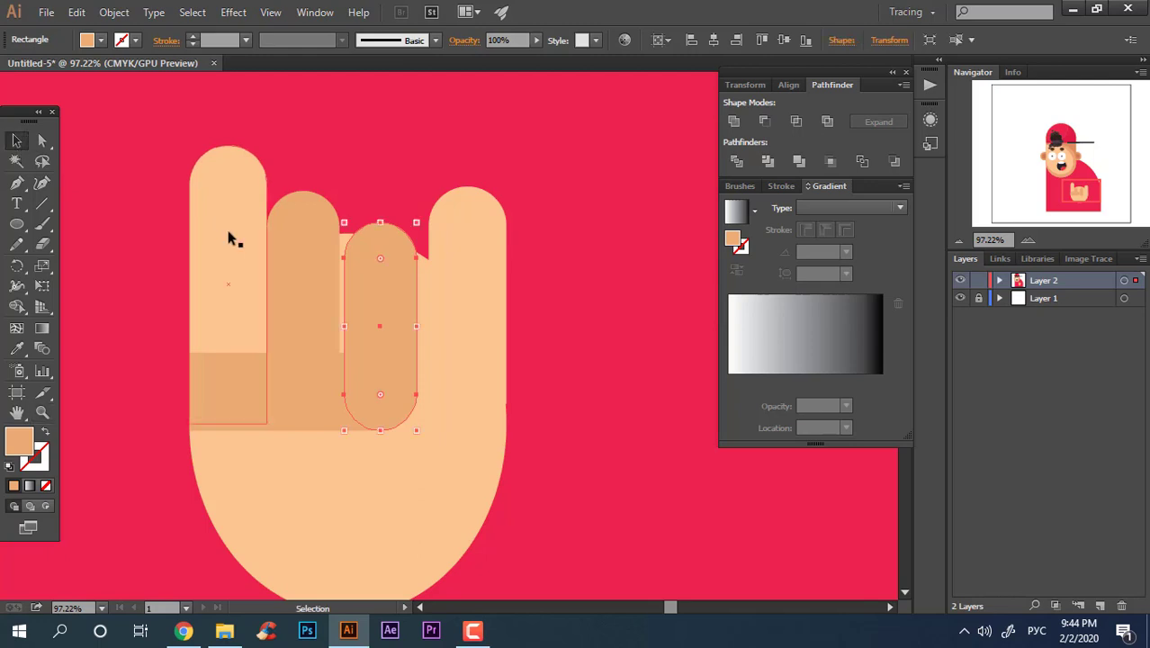
pyautogui.click(231, 236)
pyautogui.moveTo(238, 146); pyautogui.dragTo(243, 81)
pyautogui.click(488, 231)
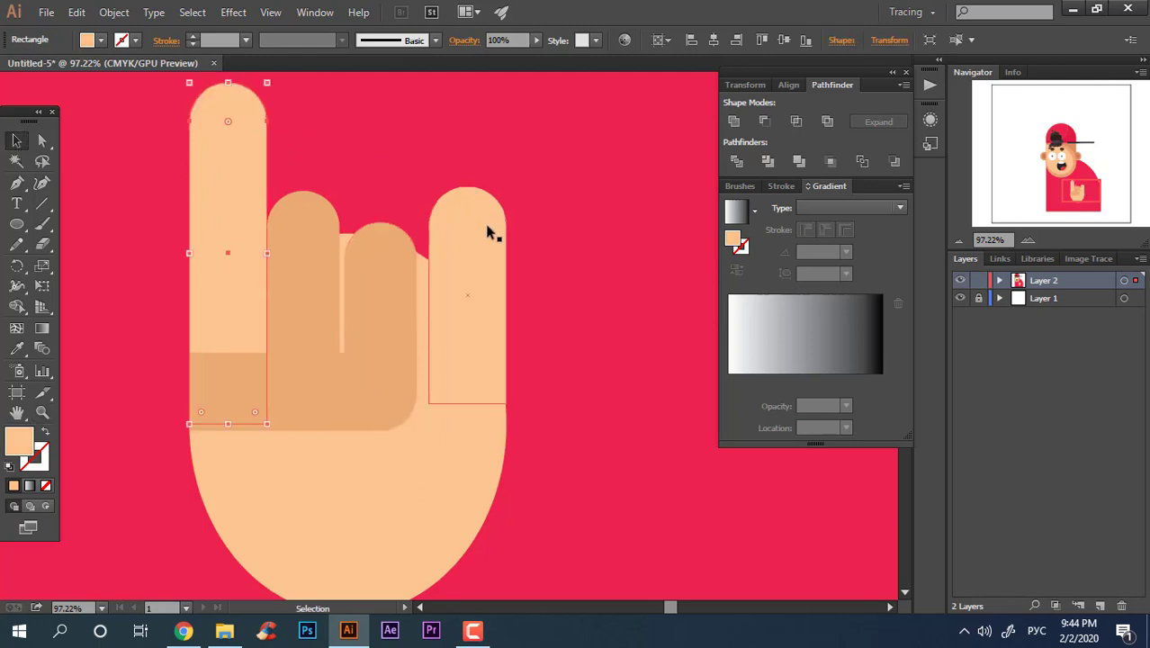
pyautogui.moveTo(470, 187); pyautogui.dragTo(474, 134)
# Shorten the palm by raising its lower edge while keeping its width
pyautogui.press('z')
pyautogui.moveTo(498, 200); pyautogui.dragTo(204, 278)
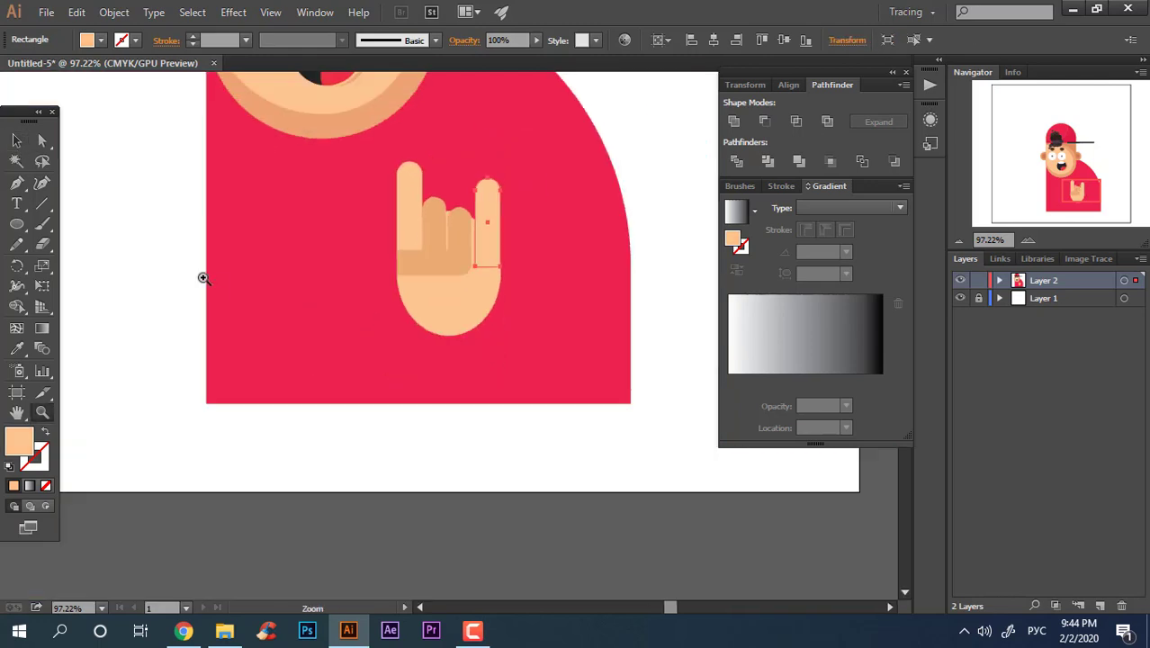
pyautogui.press('v')
pyautogui.click(664, 431)
pyautogui.press('z')
pyautogui.moveTo(519, 260); pyautogui.dragTo(605, 297)
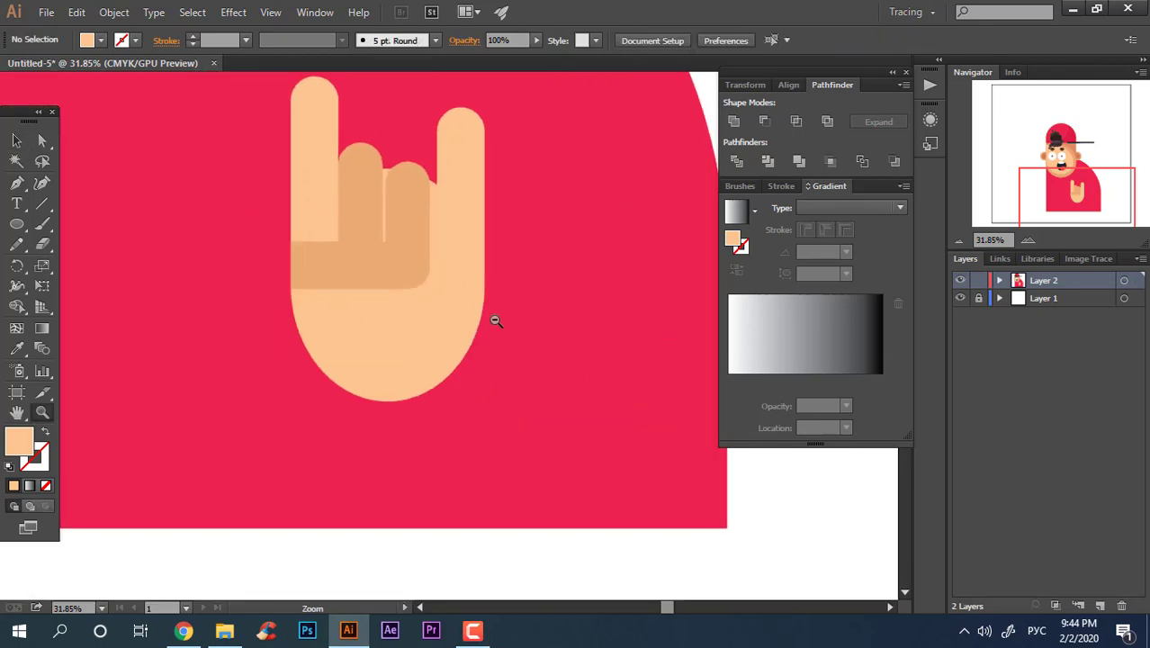
pyautogui.click(436, 351)
pyautogui.moveTo(389, 398); pyautogui.dragTo(389, 346)
pyautogui.click(596, 410)
# Round the lower-right corner of the right upright finger with a radius of about 24 pt
pyautogui.press('z')
pyautogui.moveTo(364, 285); pyautogui.dragTo(416, 304)
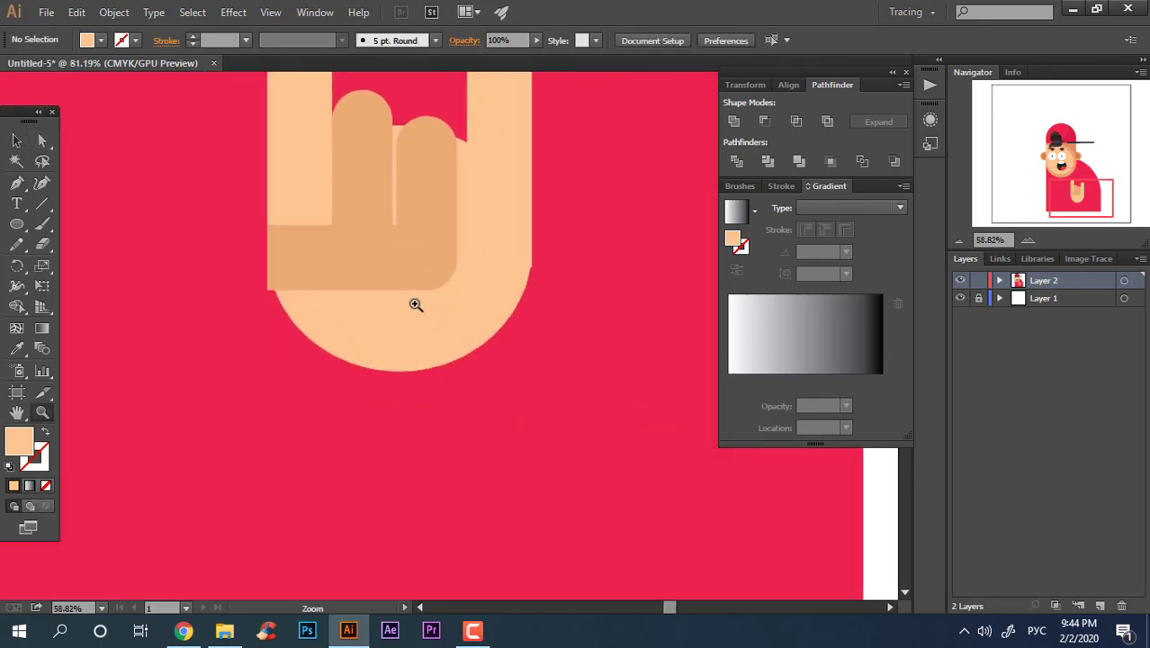
pyautogui.moveTo(437, 253); pyautogui.dragTo(385, 358)
pyautogui.moveTo(394, 317); pyautogui.dragTo(403, 349)
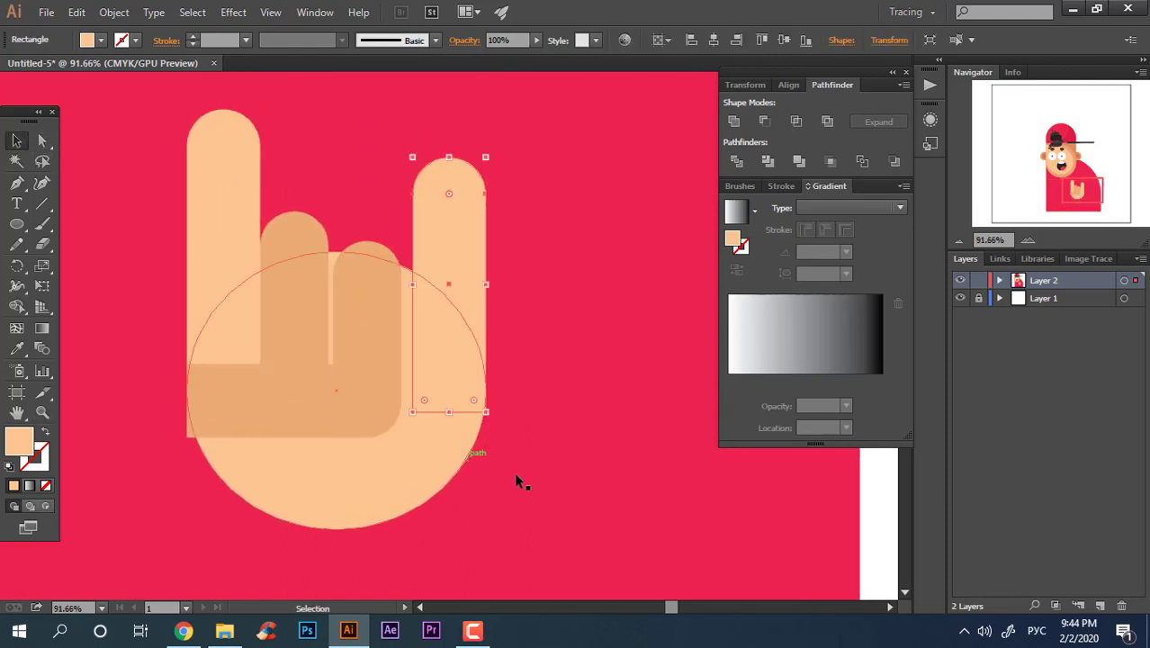
pyautogui.click(703, 500)
pyautogui.press('z')
pyautogui.click(463, 409)
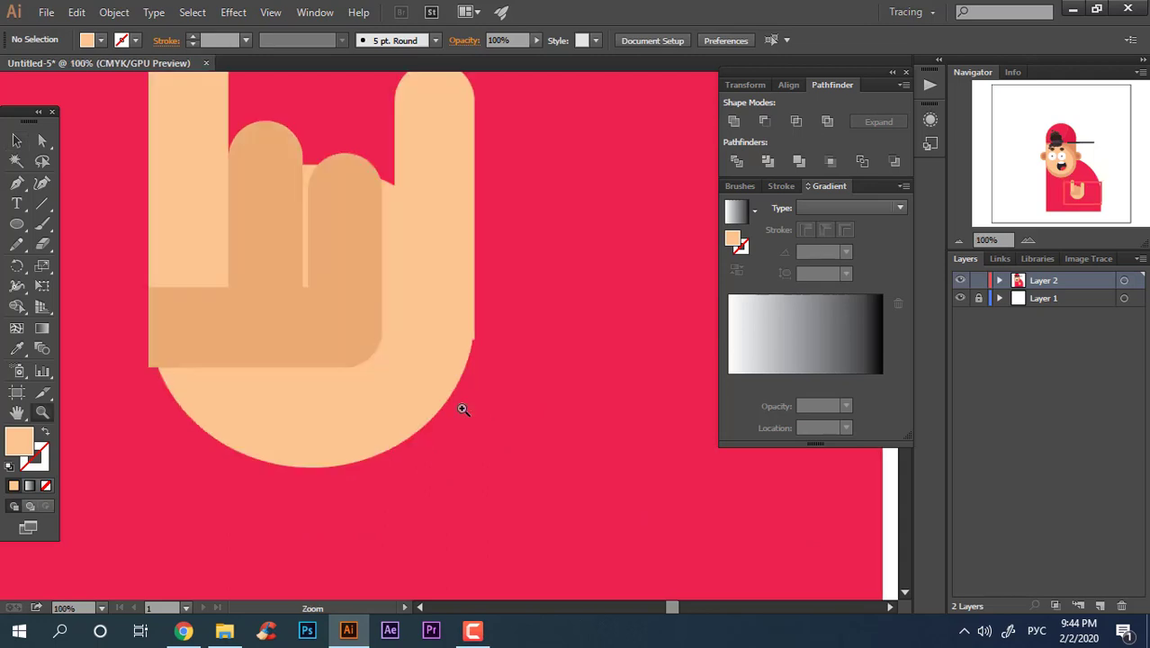
pyautogui.moveTo(412, 326); pyautogui.dragTo(437, 407)
pyautogui.press('a')
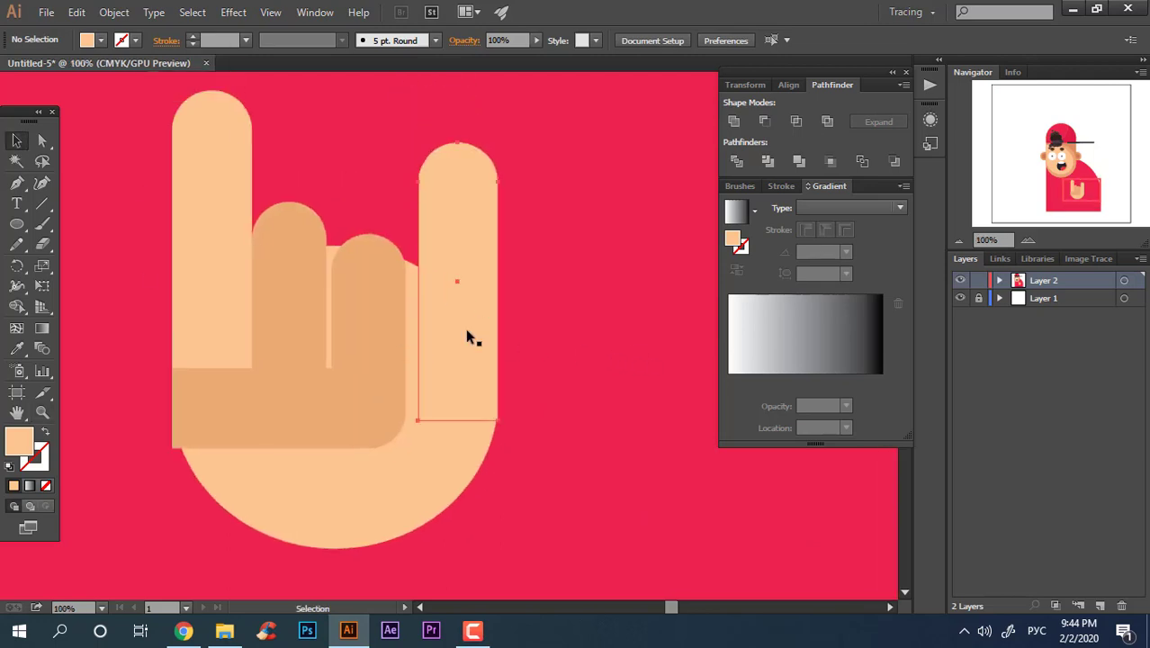
pyautogui.click(465, 328)
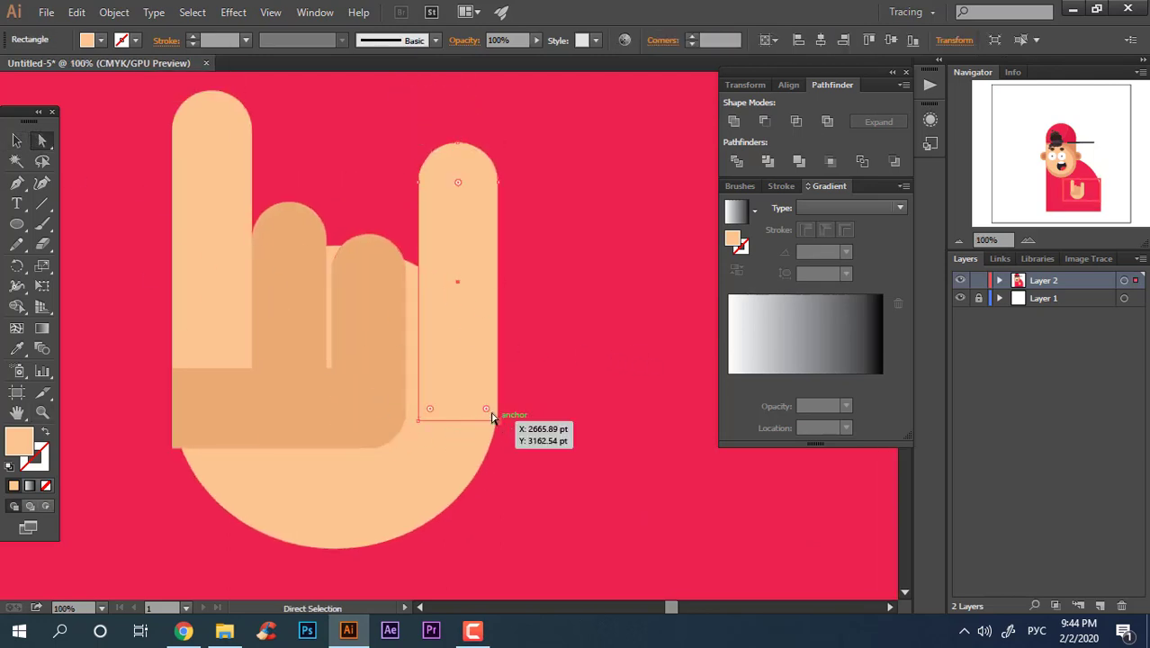
pyautogui.moveTo(486, 408); pyautogui.dragTo(442, 259)
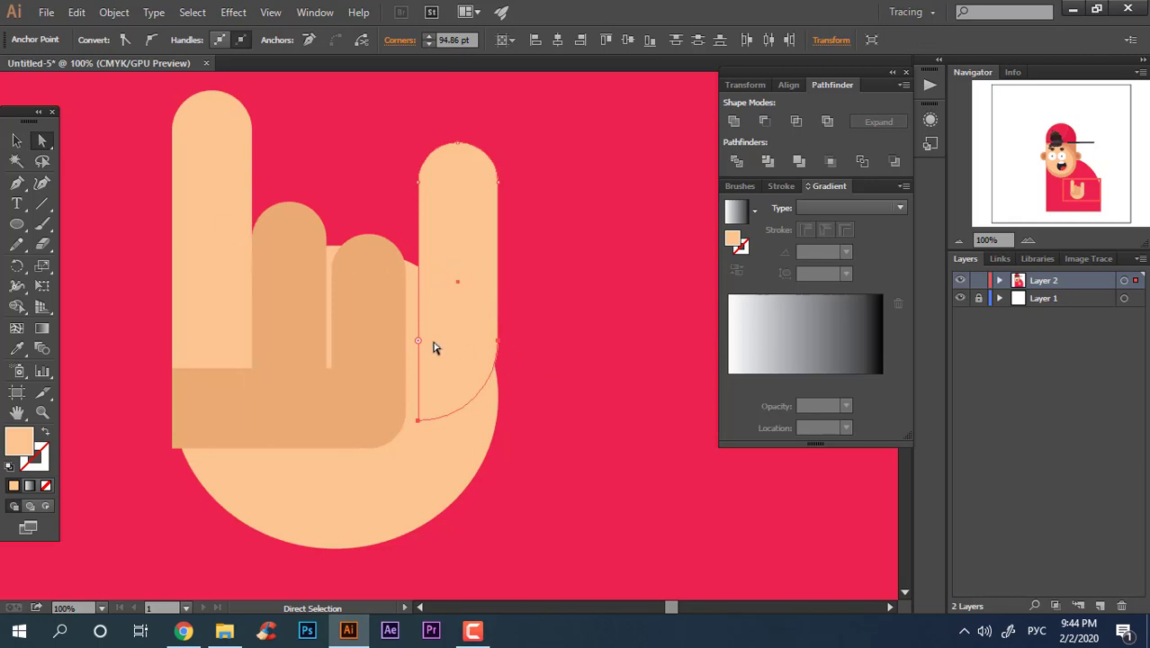
pyautogui.moveTo(420, 345); pyautogui.dragTo(439, 400)
pyautogui.moveTo(438, 432); pyautogui.dragTo(441, 460)
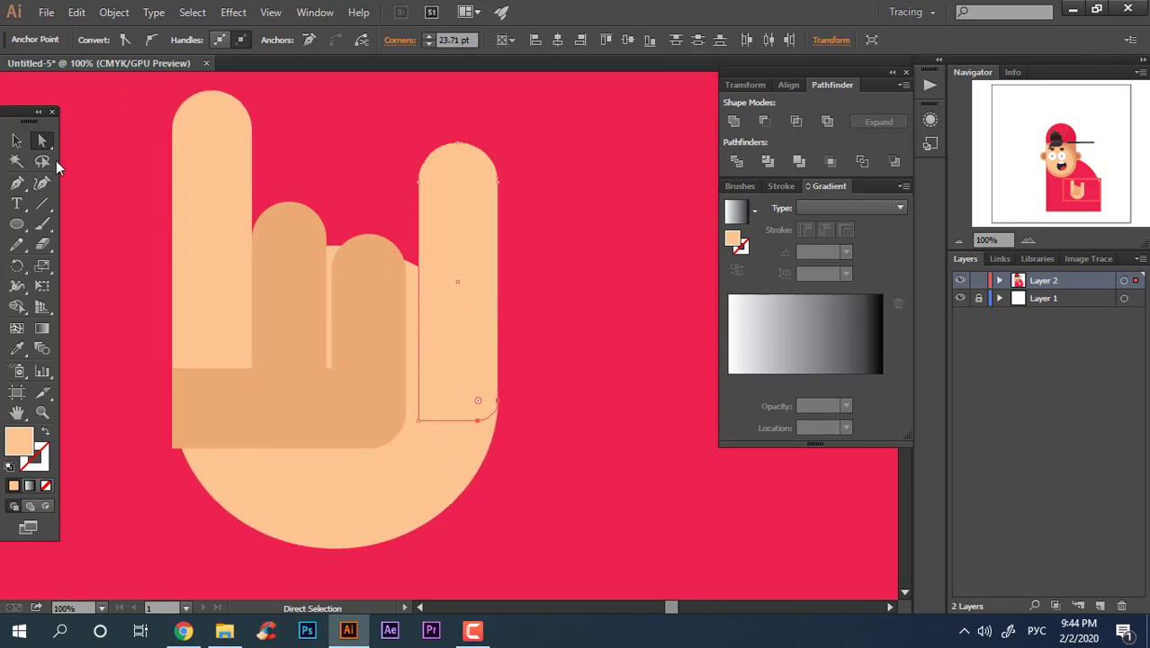
pyautogui.click(17, 140)
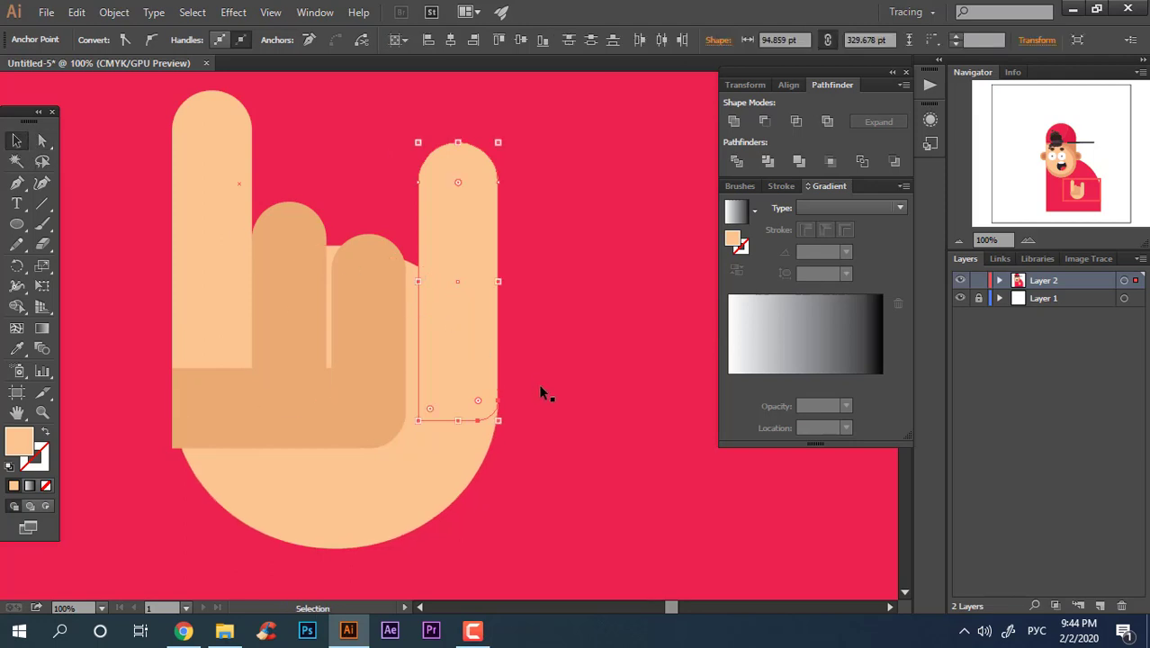
# Nudge the rounded lower-right corner points of the right upright finger slightly left, in line with the palm's edge
pyautogui.hotkey('ctrl', 'shift', 'x')
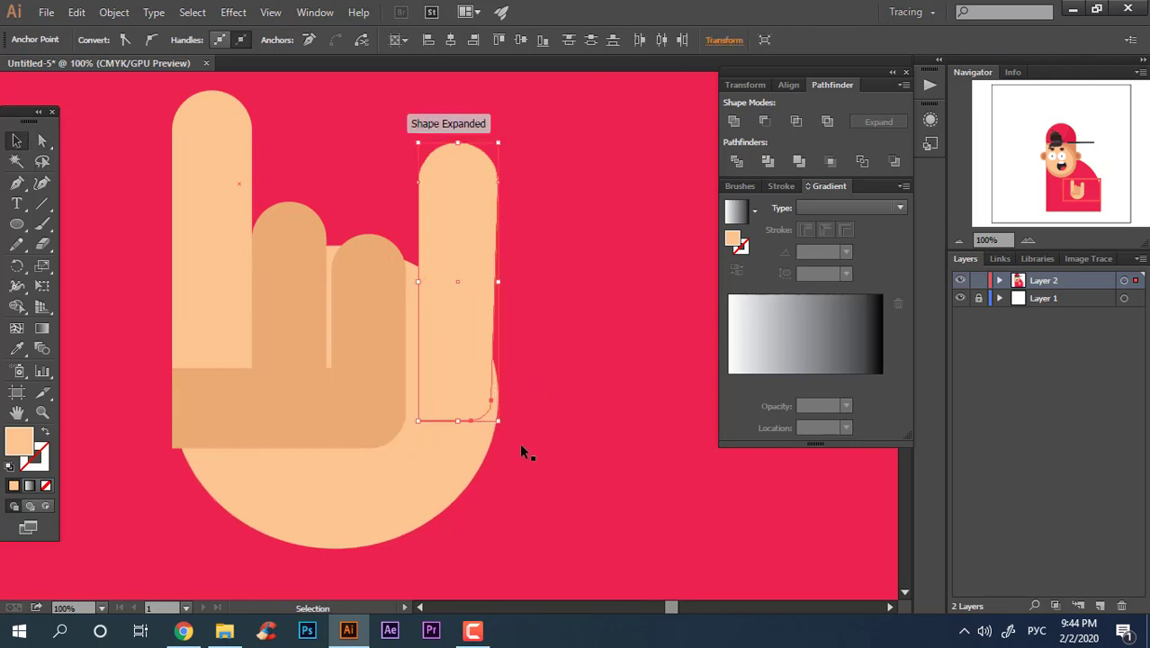
pyautogui.press('a')
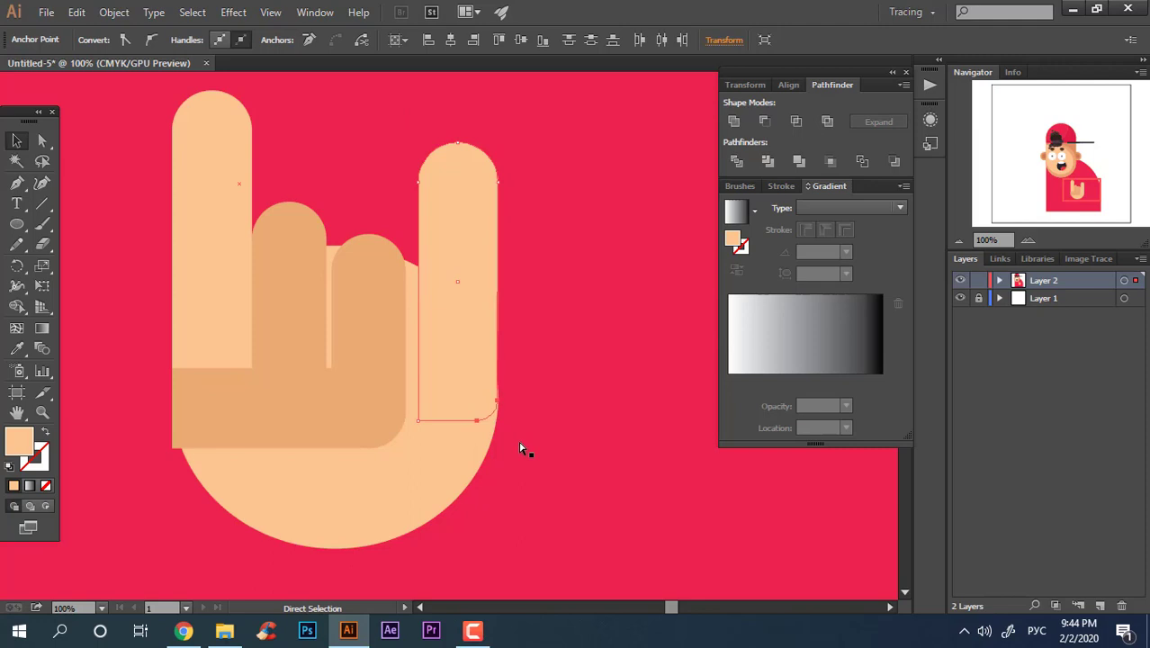
pyautogui.hotkey('ctrl', 'z')
pyautogui.click(581, 433)
# Round the lower-left corner of the horizontal thumb
pyautogui.press('z')
pyautogui.moveTo(600, 397); pyautogui.dragTo(376, 403)
pyautogui.click(45, 141)
pyautogui.press('z')
pyautogui.moveTo(540, 367); pyautogui.dragTo(683, 497)
pyautogui.moveTo(239, 346); pyautogui.dragTo(485, 494)
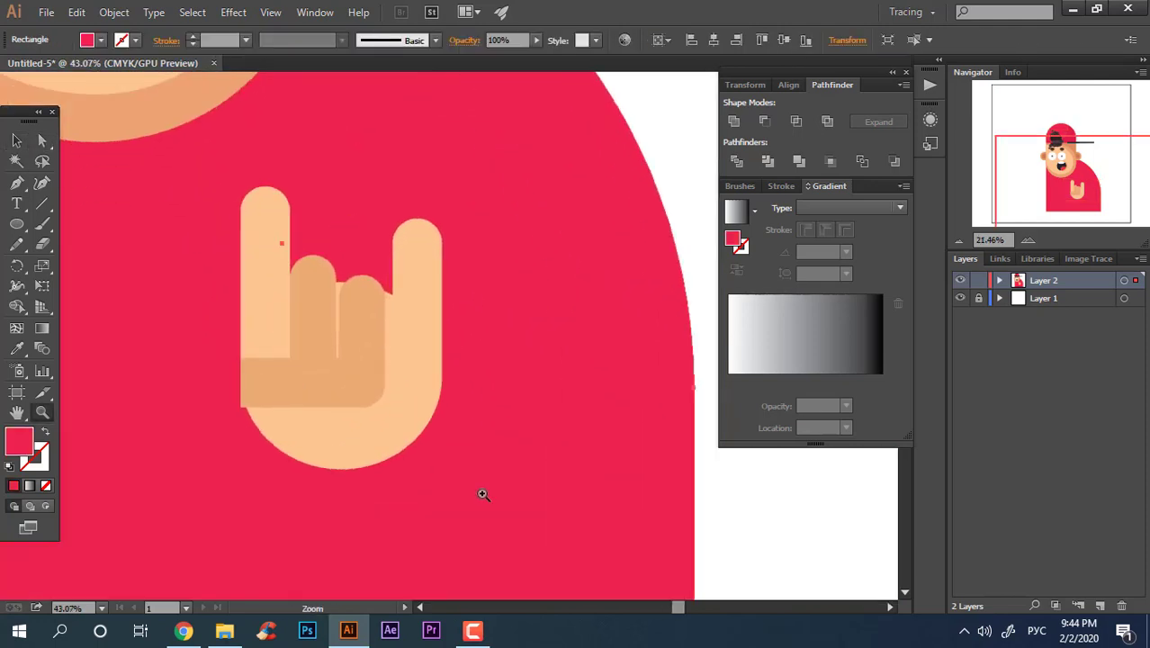
pyautogui.click(43, 141)
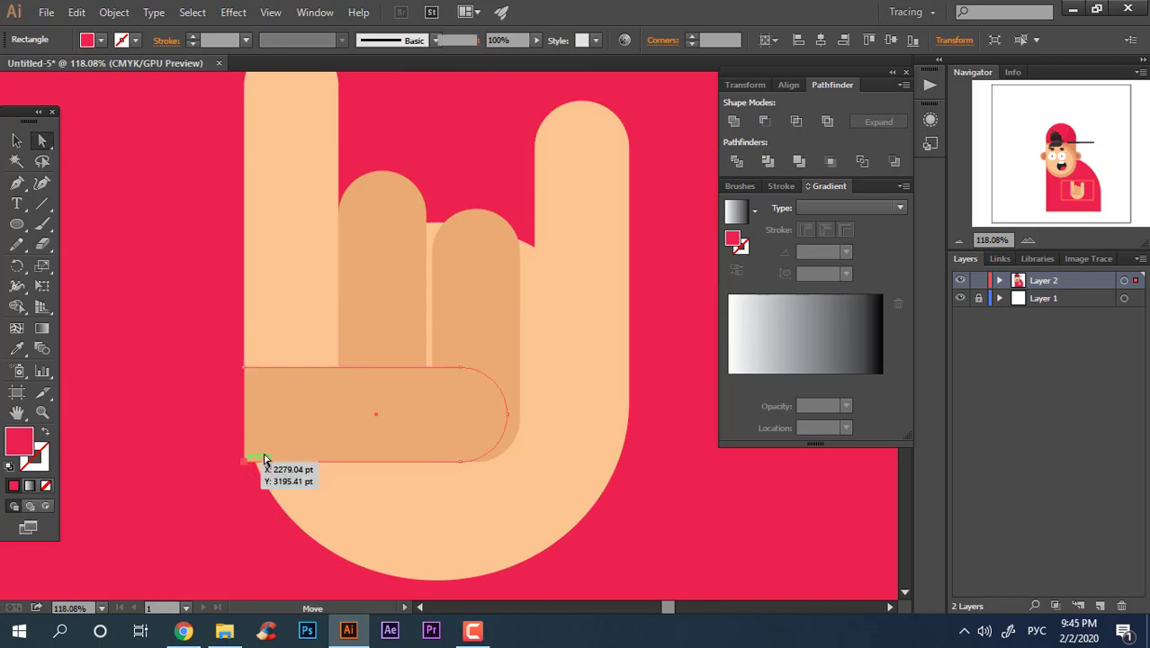
pyautogui.click(245, 462)
pyautogui.moveTo(258, 448); pyautogui.dragTo(297, 439)
# Round the lower-left corner of the left upright finger as far as it goes
pyautogui.press('z')
pyautogui.moveTo(313, 367); pyautogui.dragTo(168, 387)
pyautogui.click(18, 142)
pyautogui.click(42, 141)
pyautogui.click(277, 295)
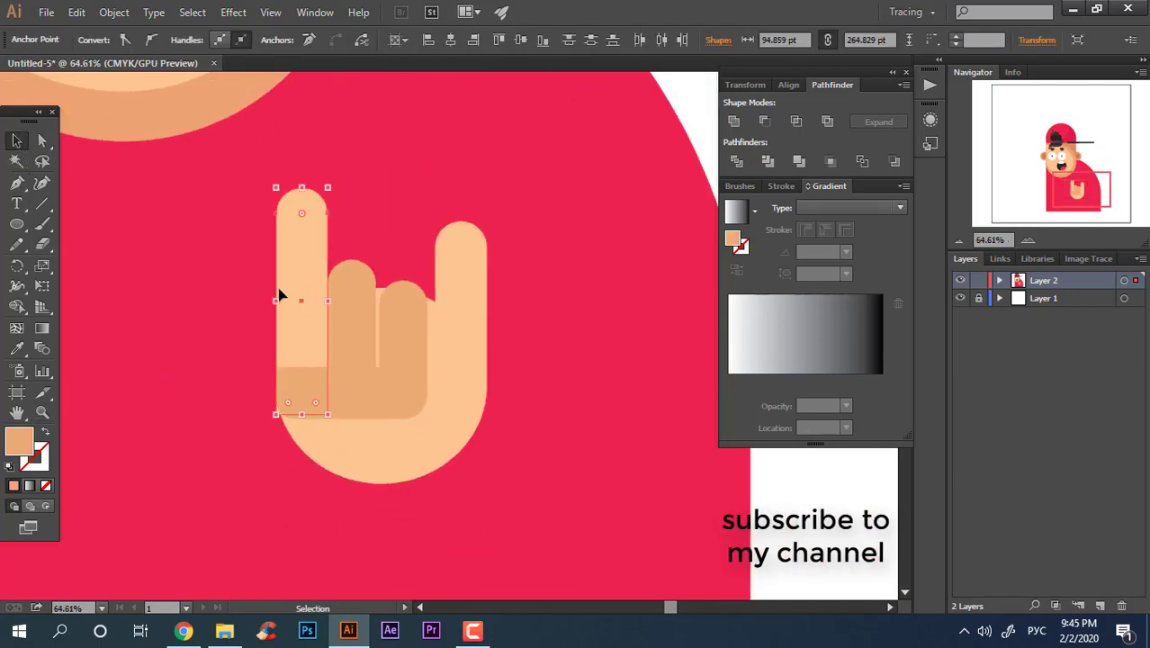
pyautogui.click(279, 414)
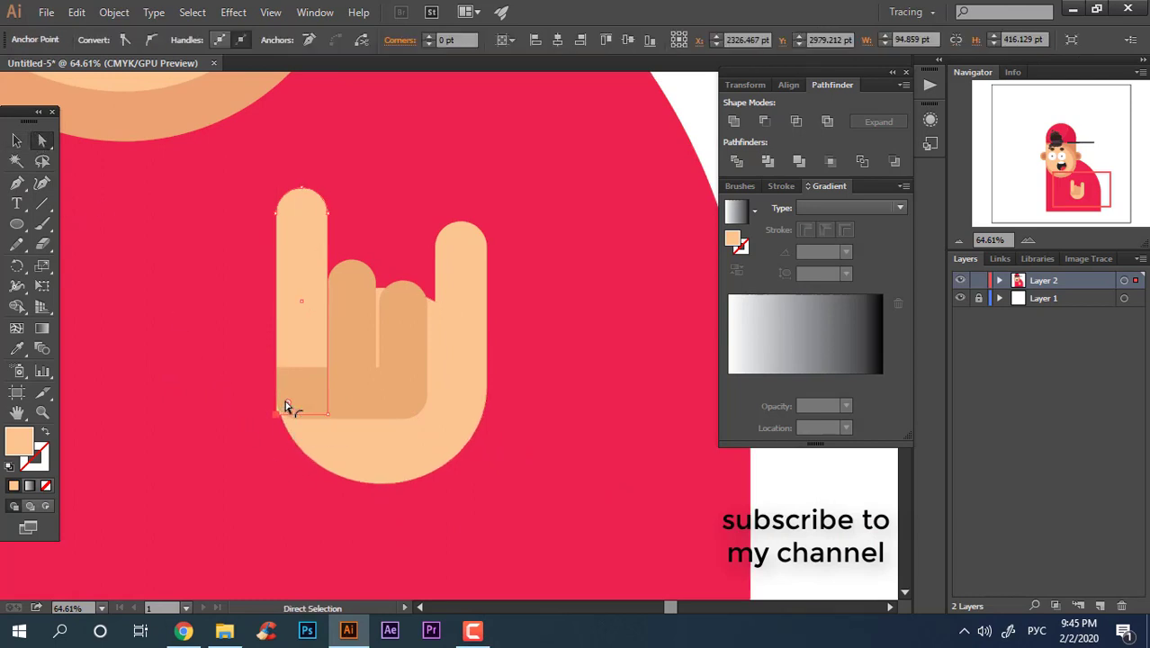
pyautogui.moveTo(288, 402); pyautogui.dragTo(656, 515)
pyautogui.click(17, 141)
pyautogui.click(771, 525)
# Unite the palm and both upright fingers into a single shape
pyautogui.press('z')
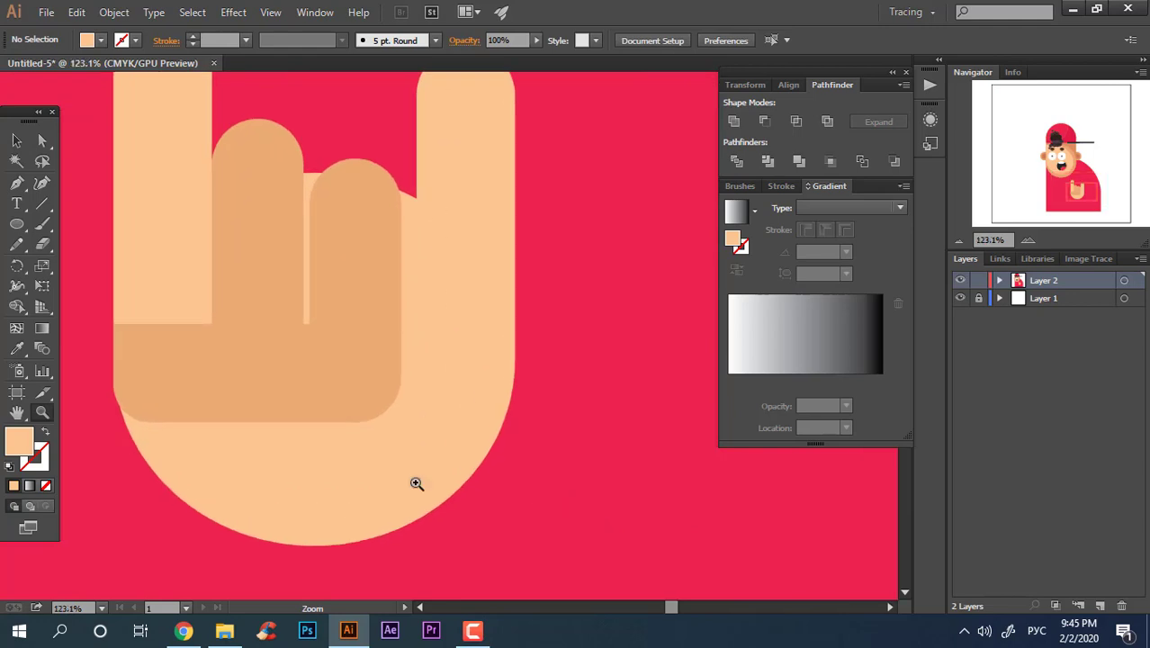
pyautogui.moveTo(312, 456); pyautogui.dragTo(187, 445)
pyautogui.moveTo(411, 379); pyautogui.dragTo(436, 436)
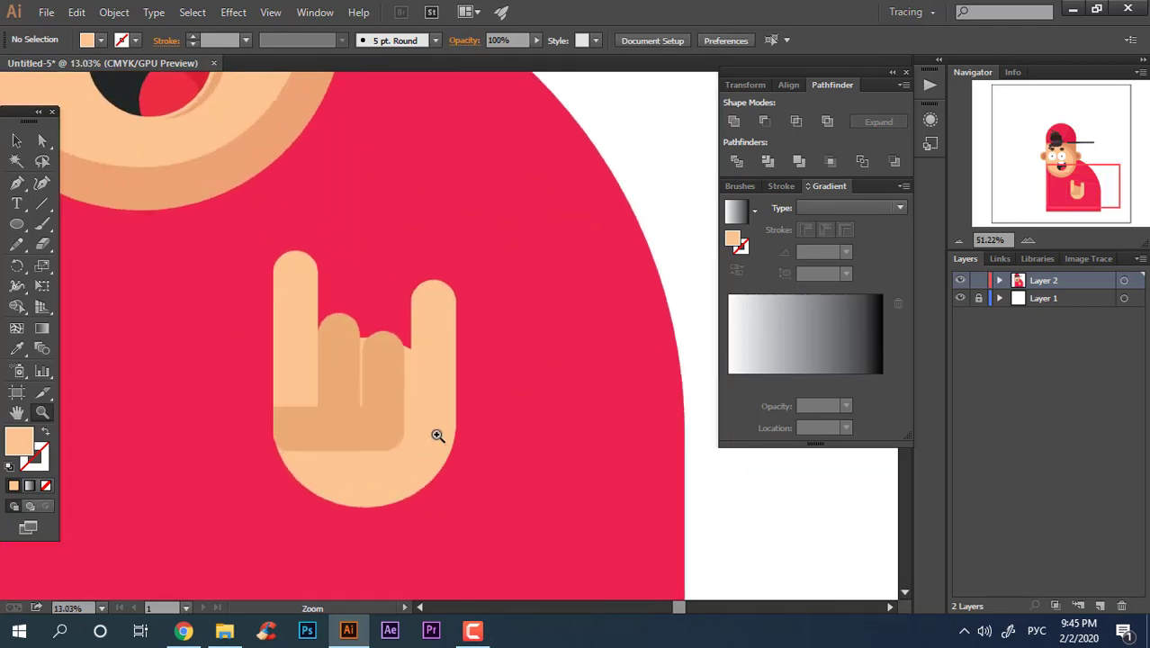
pyautogui.moveTo(384, 403); pyautogui.dragTo(464, 463)
pyautogui.click(17, 142)
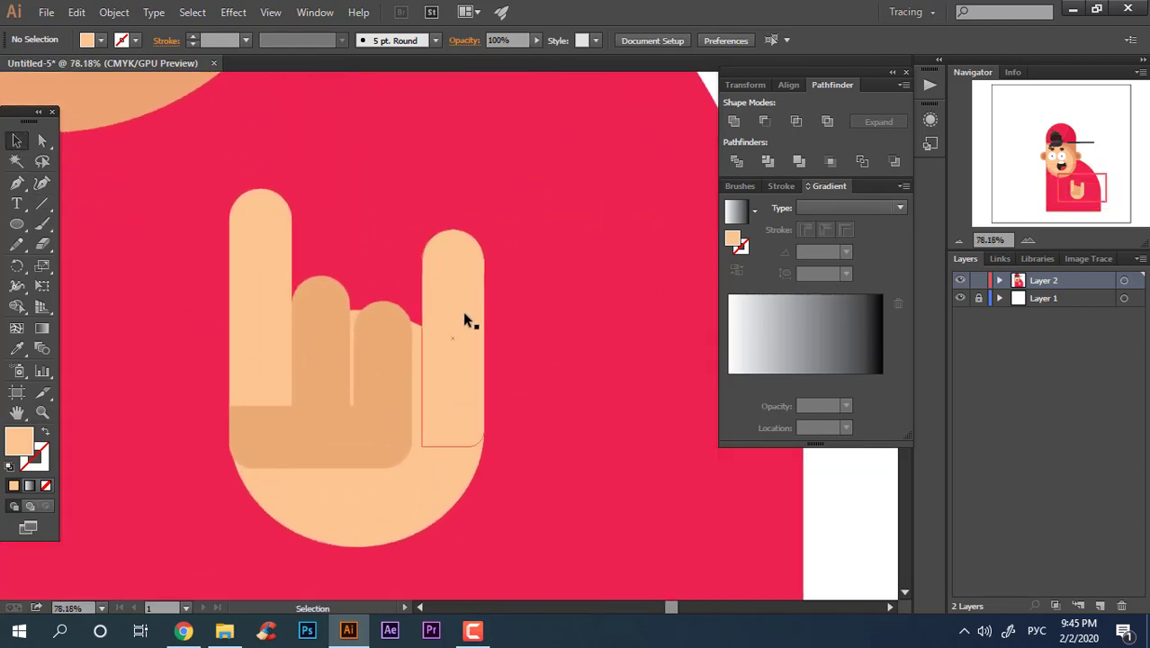
pyautogui.keyDown('shift'); pyautogui.click(437, 500); pyautogui.keyUp('shift')
pyautogui.keyDown('shift'); pyautogui.click(453, 281); pyautogui.keyUp('shift')
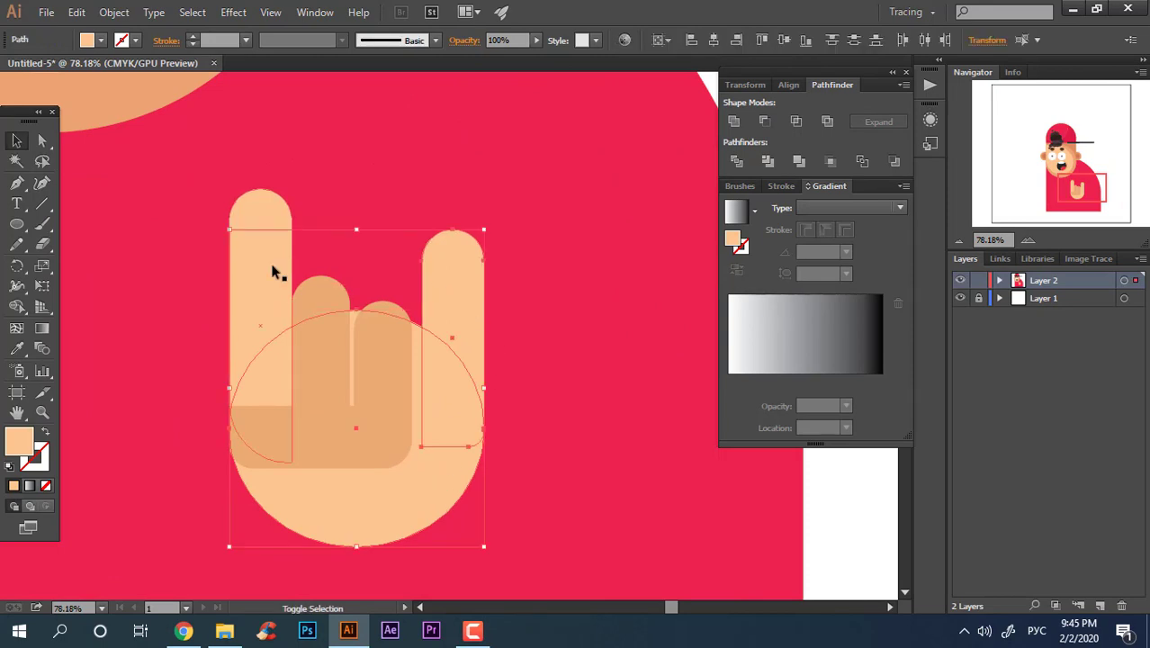
pyautogui.keyDown('shift'); pyautogui.click(271, 266); pyautogui.keyUp('shift')
pyautogui.click(734, 121)
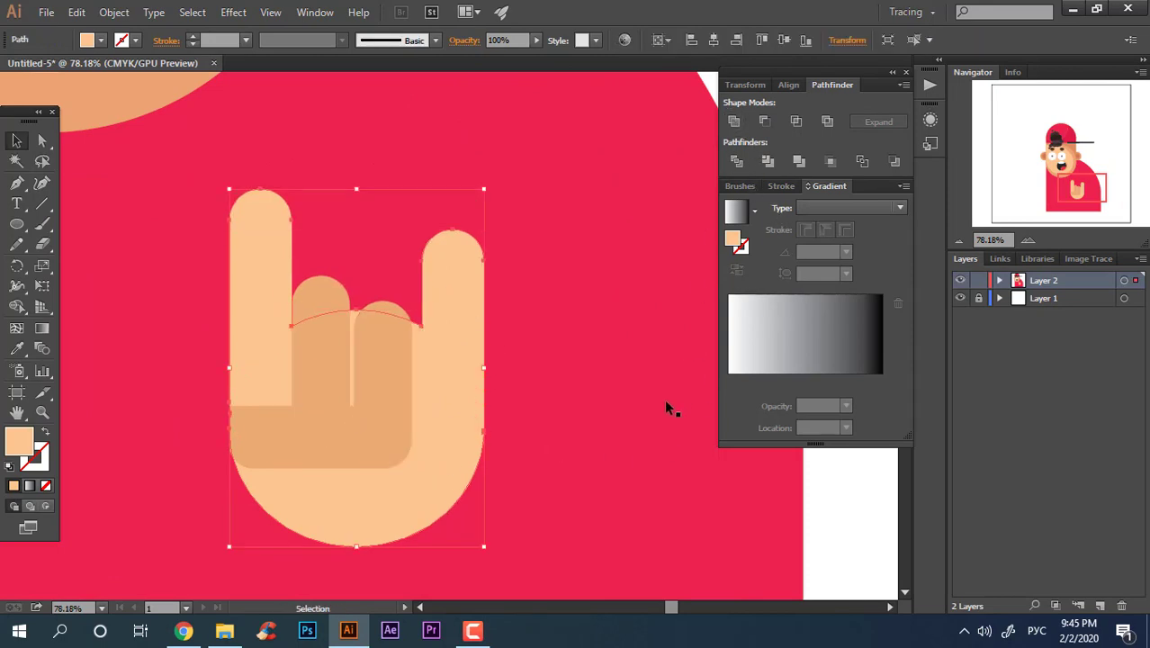
pyautogui.click(835, 531)
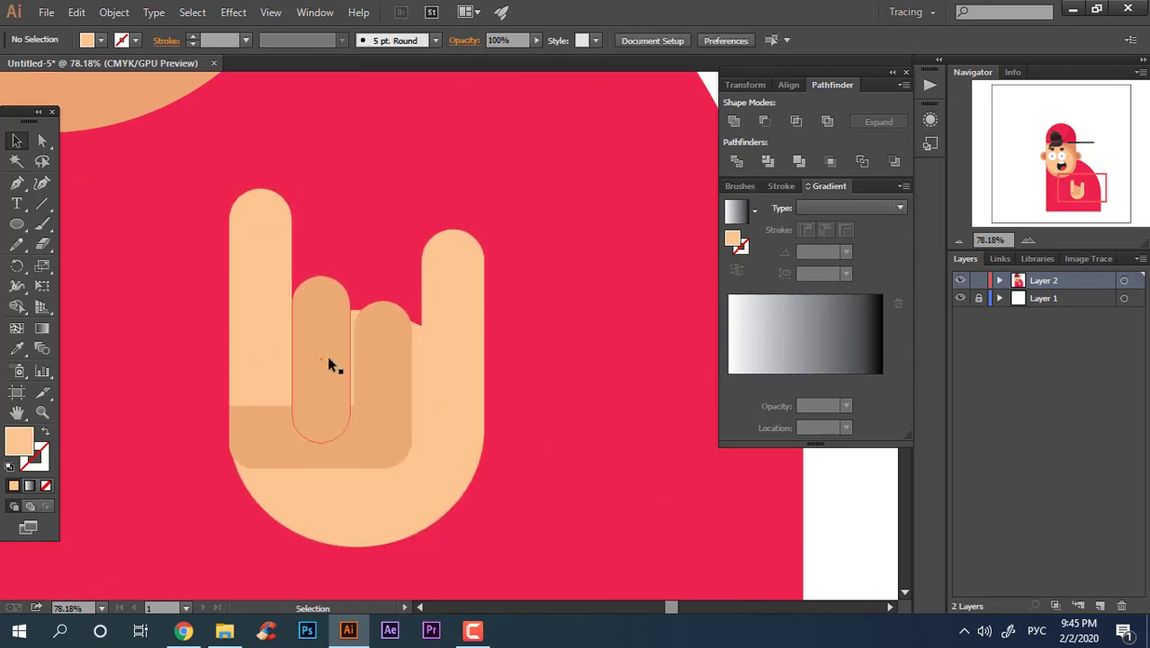
# Nudge both folded fingers slightly right and up to centre them between the upright fingers
pyautogui.click(327, 355)
pyautogui.keyDown('shift'); pyautogui.click(371, 358); pyautogui.keyUp('shift')
pyautogui.press('Right')
pyautogui.press('Right')
pyautogui.press('Right')
pyautogui.press('Right')
pyautogui.press('Right')
pyautogui.press('Right')
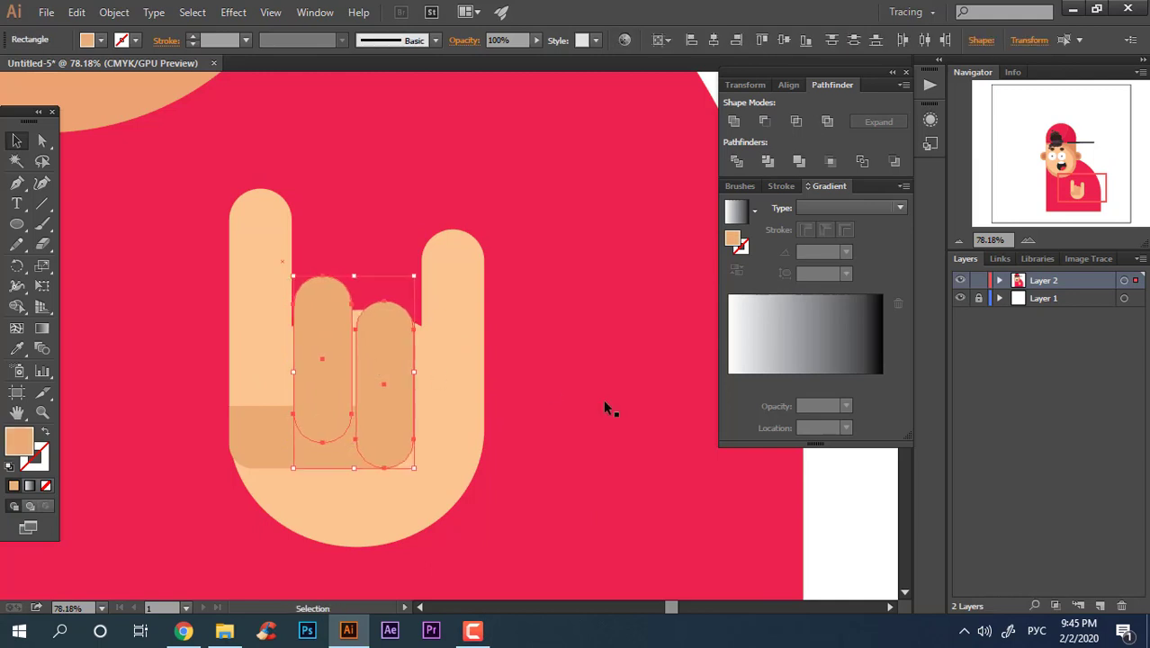
pyautogui.press('Up')
pyautogui.press('Up')
pyautogui.press('Up')
pyautogui.press('Up')
pyautogui.press('Up')
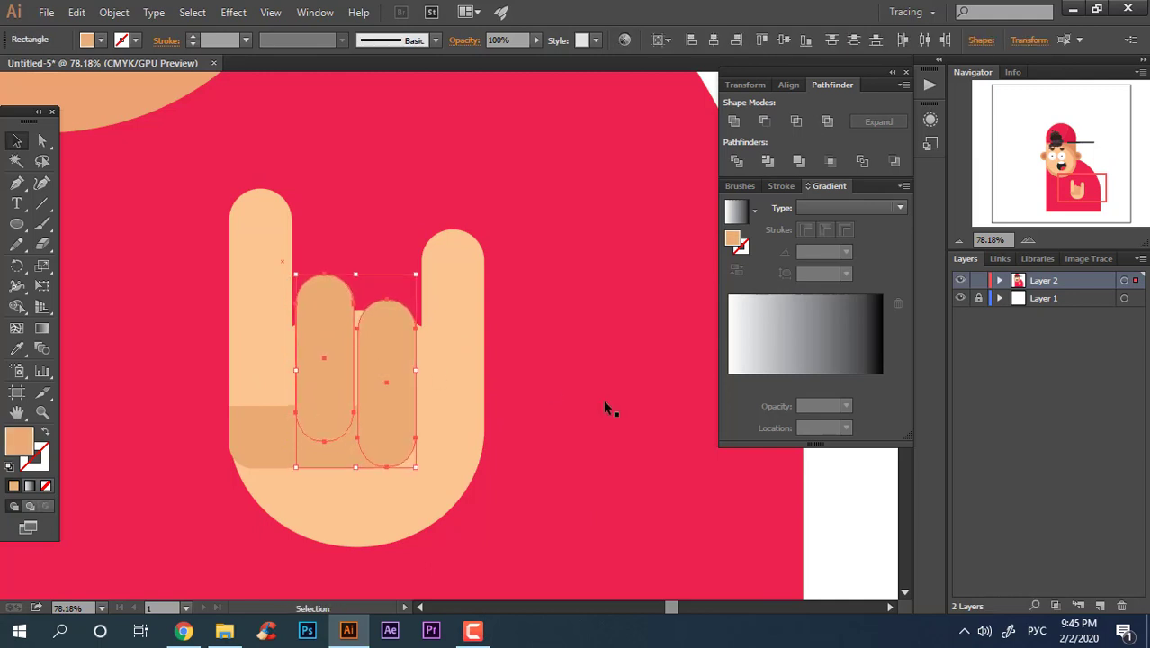
pyautogui.click(843, 525)
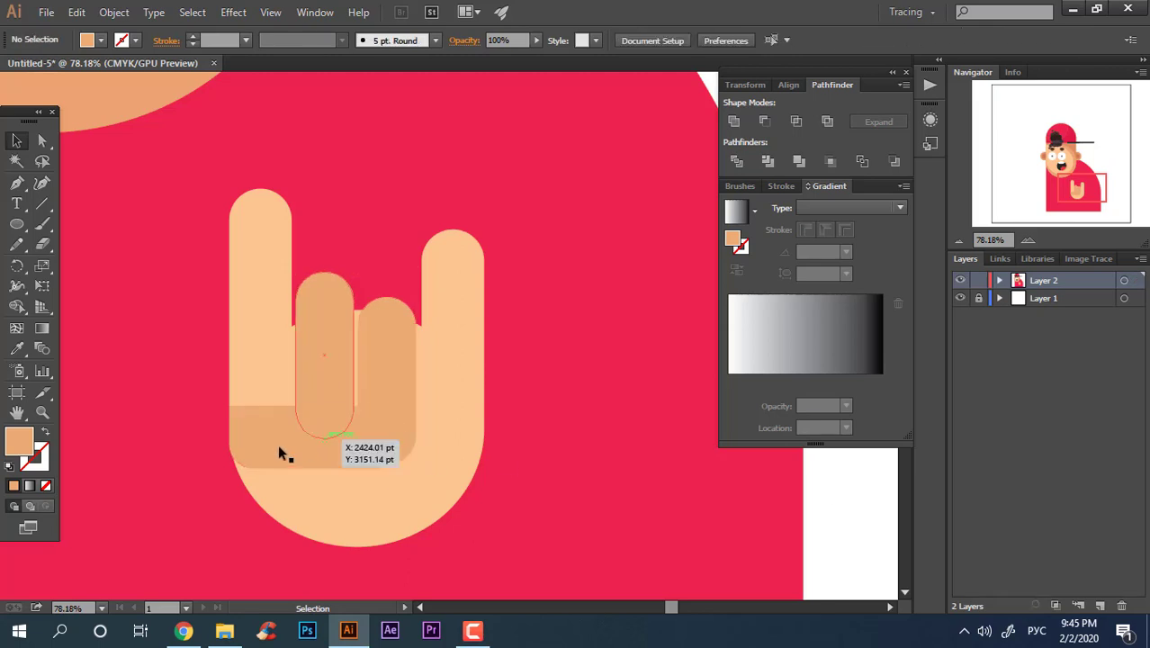
# Recolor the thumb with a slightly darker, more saturated tan than the folded fingers
pyautogui.click(278, 444)
pyautogui.doubleClick(25, 442)
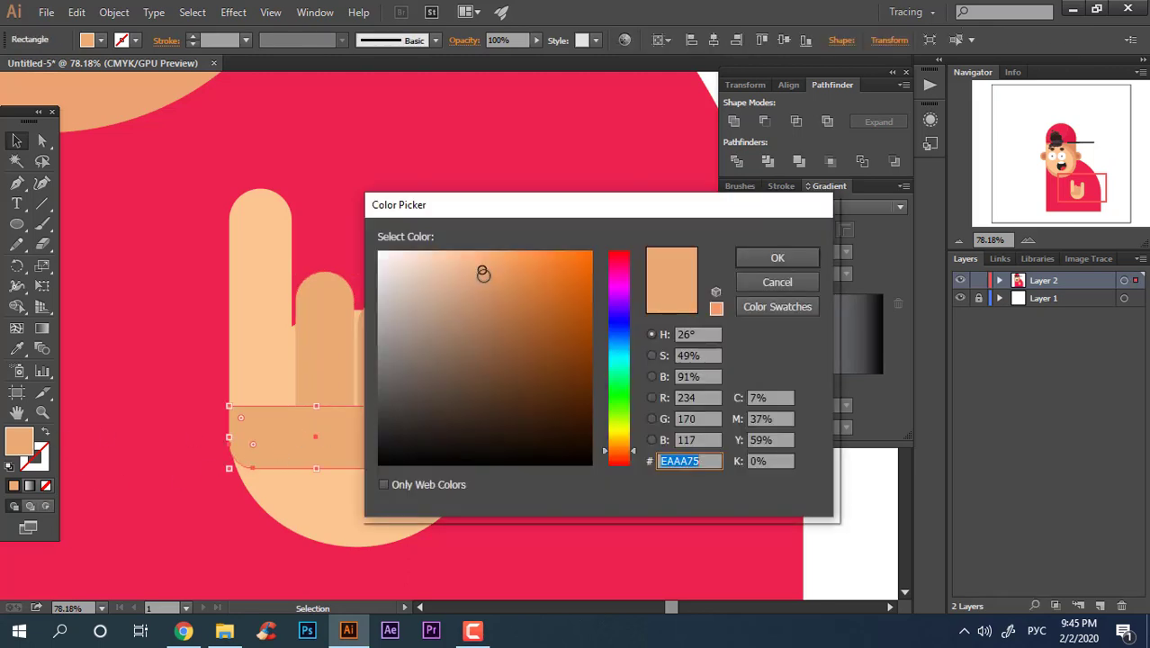
pyautogui.moveTo(483, 266); pyautogui.dragTo(492, 283)
pyautogui.click(790, 263)
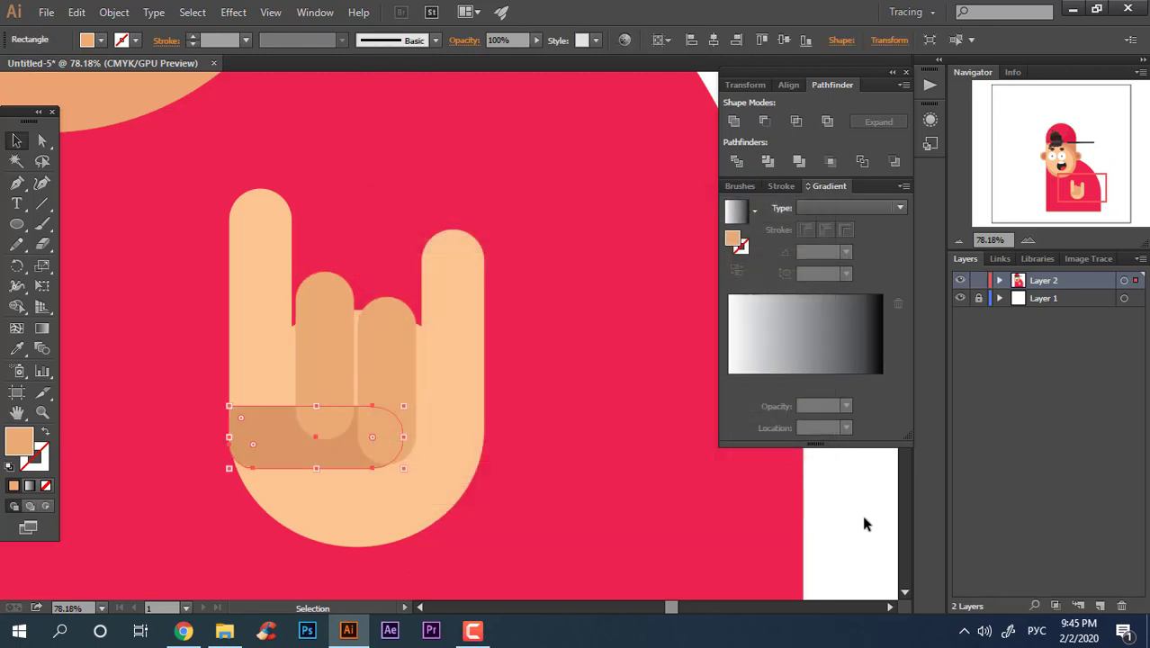
pyautogui.click(859, 511)
# Bring the thumb to the front so it covers the lower ends of the folded fingers
pyautogui.press('z')
pyautogui.moveTo(496, 406); pyautogui.dragTo(539, 405)
pyautogui.press('v')
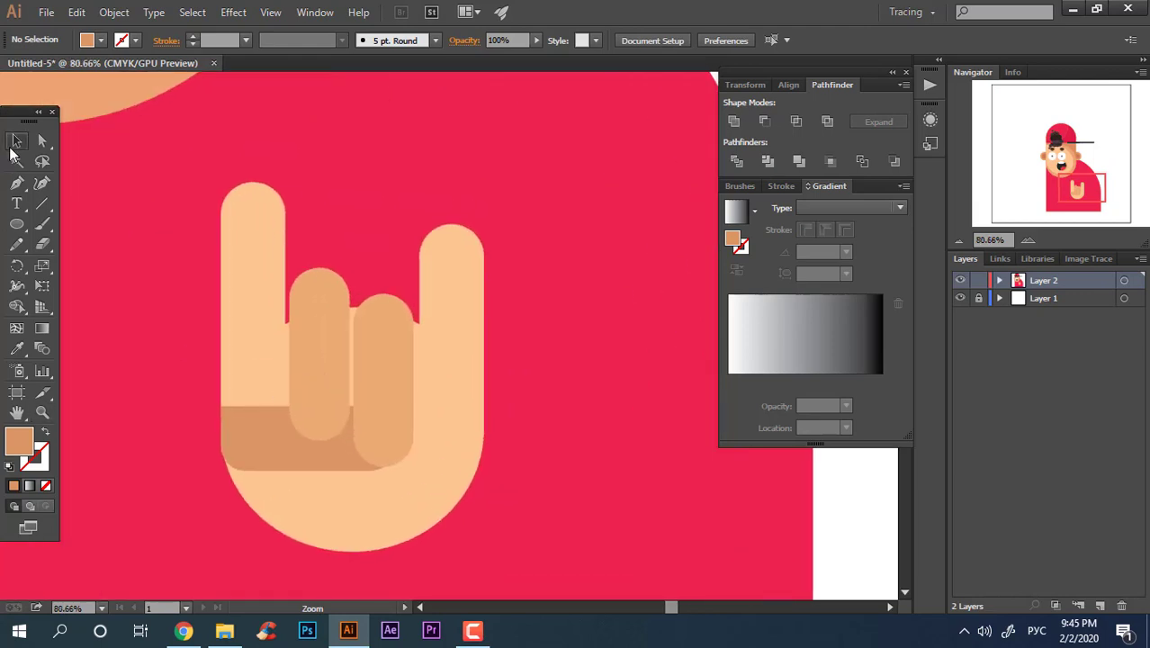
pyautogui.click(249, 428)
pyautogui.hotkey('ctrl', 'shift', ']')
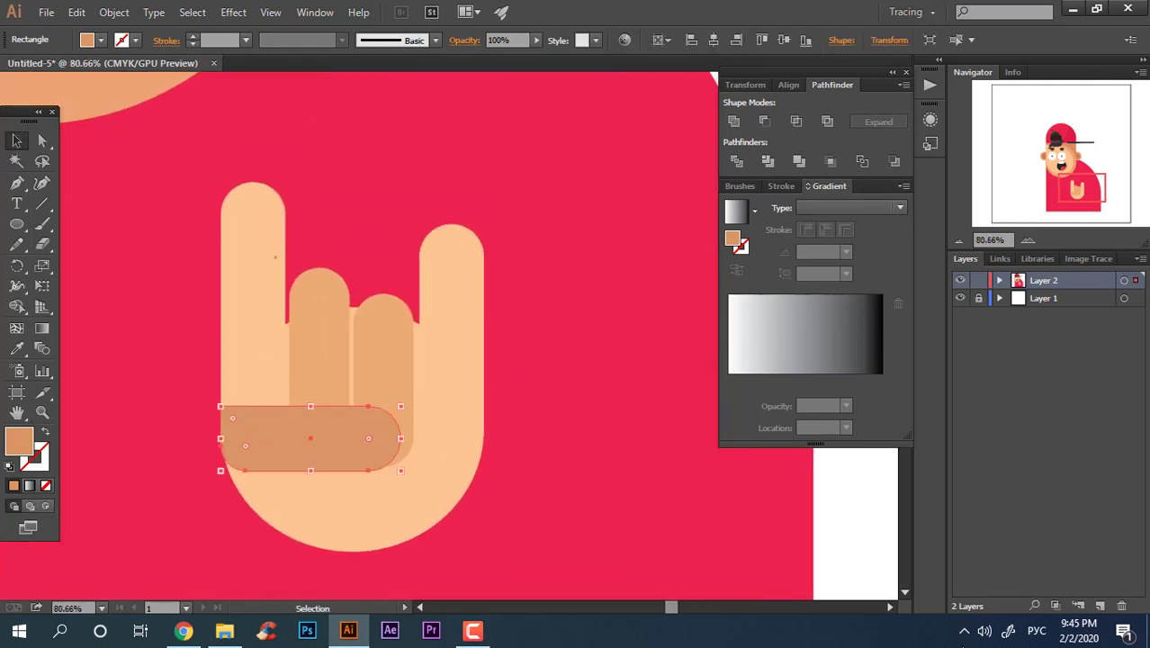
pyautogui.click(850, 505)
# Round the left end of the thumb, including its upper-left corner
pyautogui.press('z')
pyautogui.moveTo(724, 531); pyautogui.dragTo(324, 68)
pyautogui.moveTo(386, 160); pyautogui.dragTo(478, 444)
pyautogui.click(478, 444)
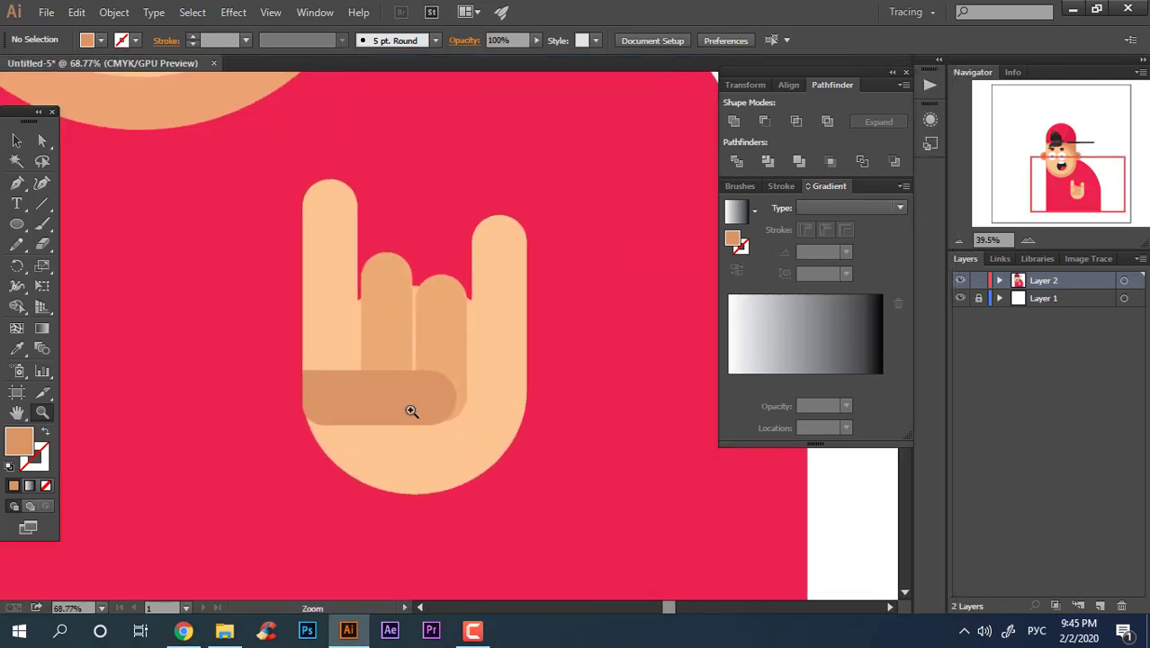
pyautogui.click(41, 142)
pyautogui.click(307, 377)
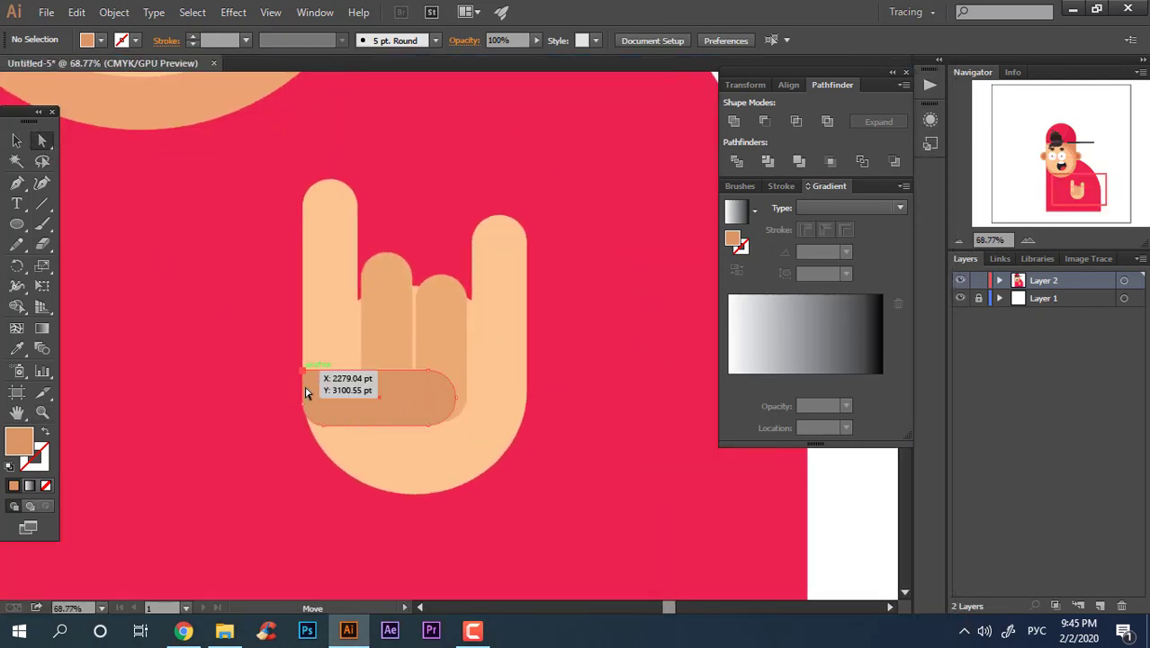
pyautogui.moveTo(313, 385); pyautogui.dragTo(428, 397)
pyautogui.keyDown('shift'); pyautogui.click(303, 405); pyautogui.keyUp('shift')
pyautogui.keyDown('shift'); pyautogui.click(324, 426); pyautogui.keyUp('shift')
pyautogui.click(16, 141)
pyautogui.click(879, 512)
pyautogui.press('z')
pyautogui.moveTo(518, 400); pyautogui.dragTo(617, 463)
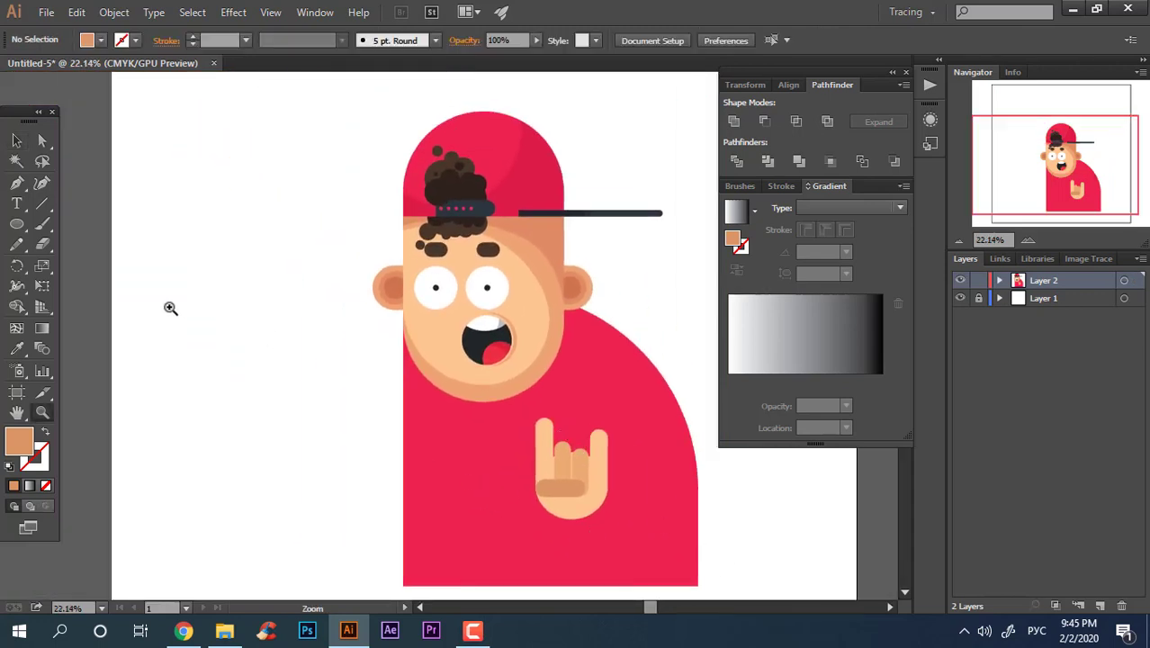
pyautogui.click(16, 141)
pyautogui.moveTo(312, 363); pyautogui.dragTo(210, 333)
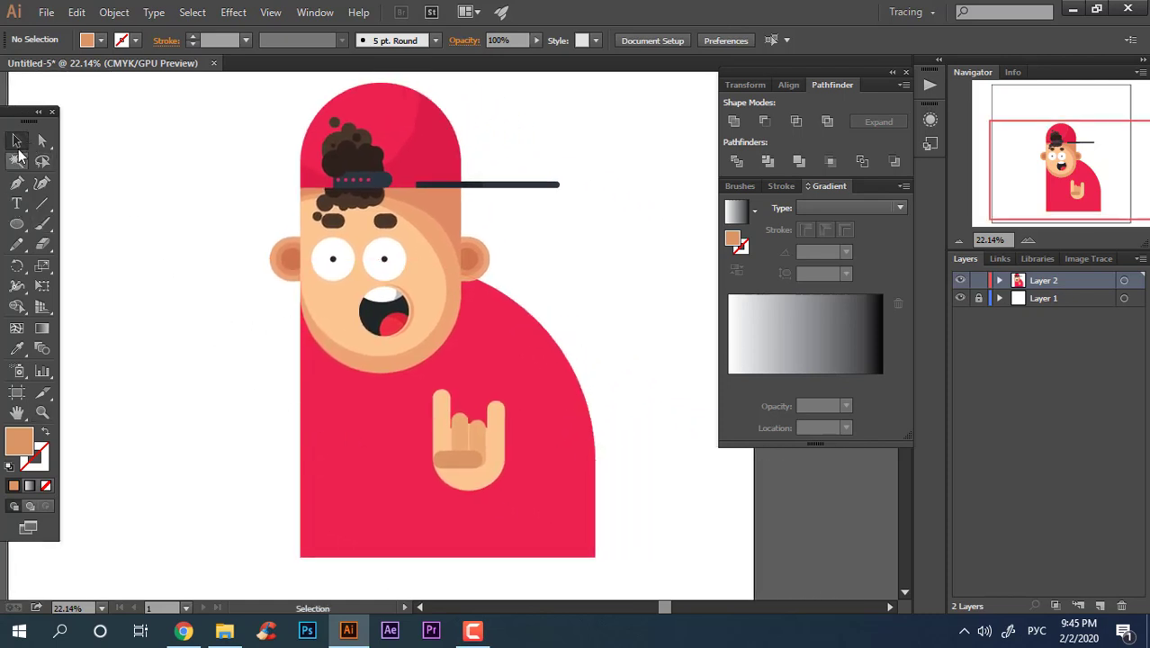